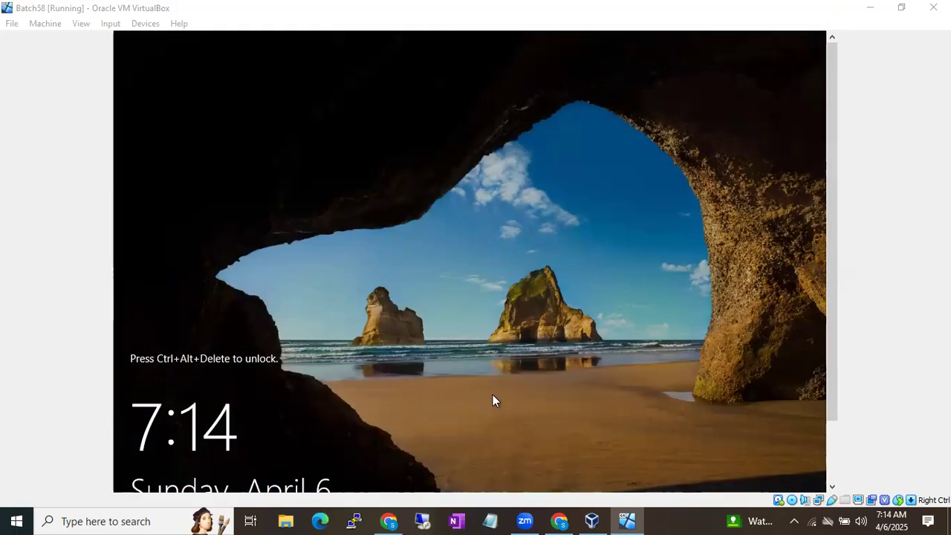
Bring up the Remote Desktop Connection dialog, then open the Windows Start menu
left_click(420, 519)
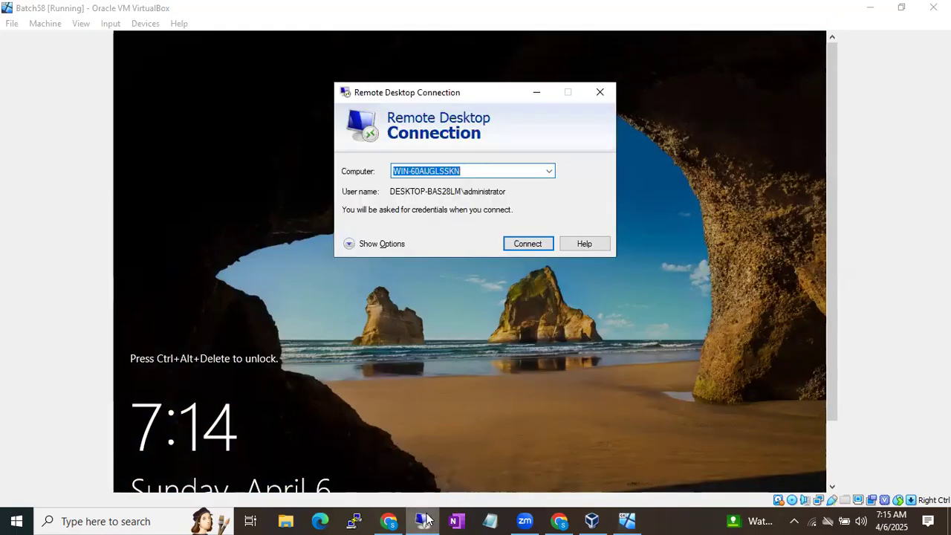
mouse_move(423, 519)
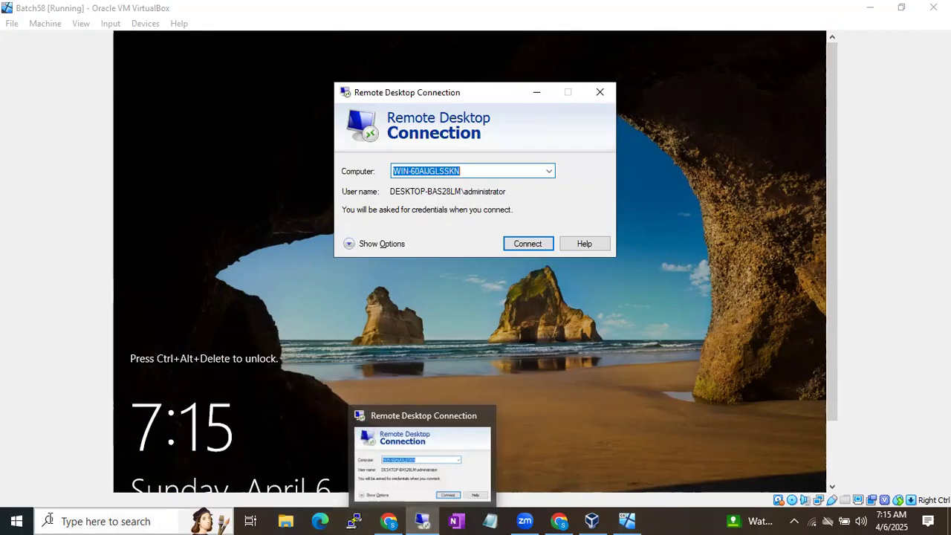
left_click(16, 520)
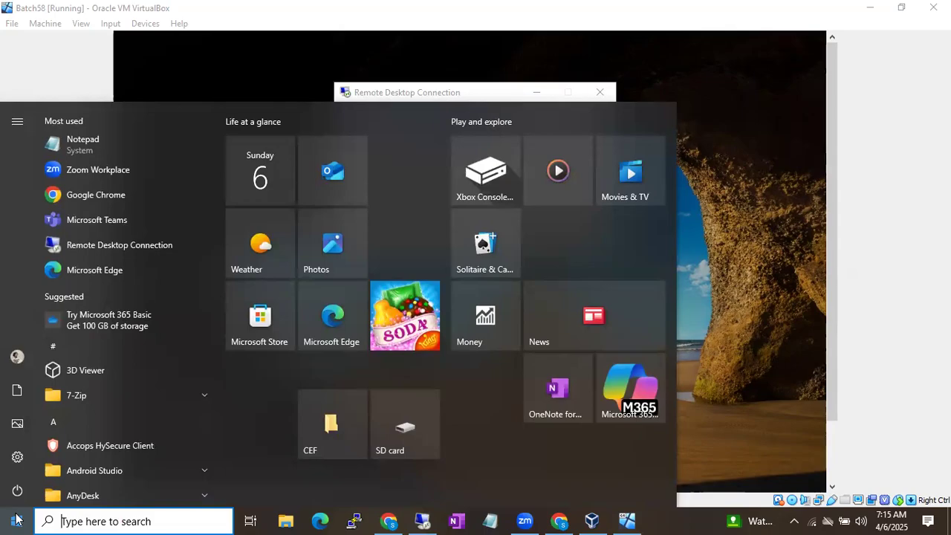
Launch Remote Desktop Connection from a 'remote' Start search and close the duplicate dialog
type("remote")
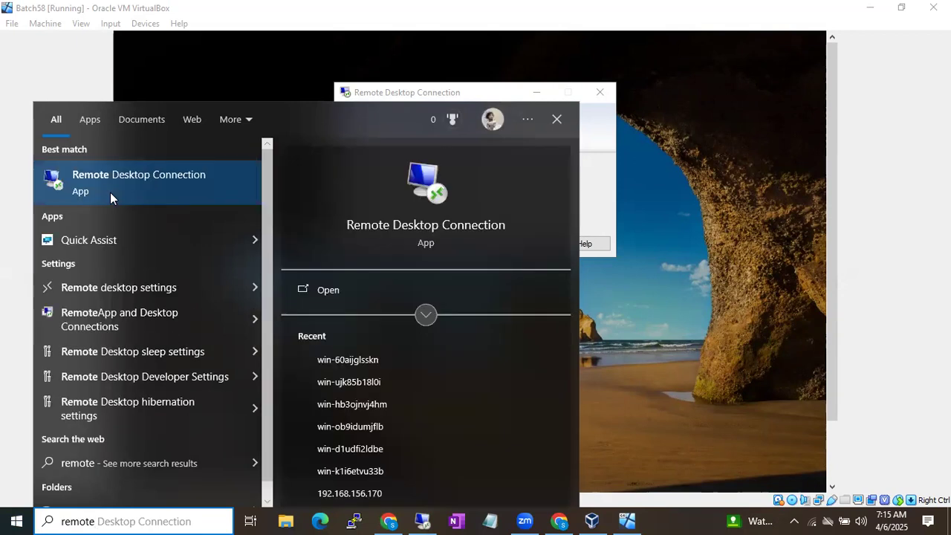
left_click(110, 192)
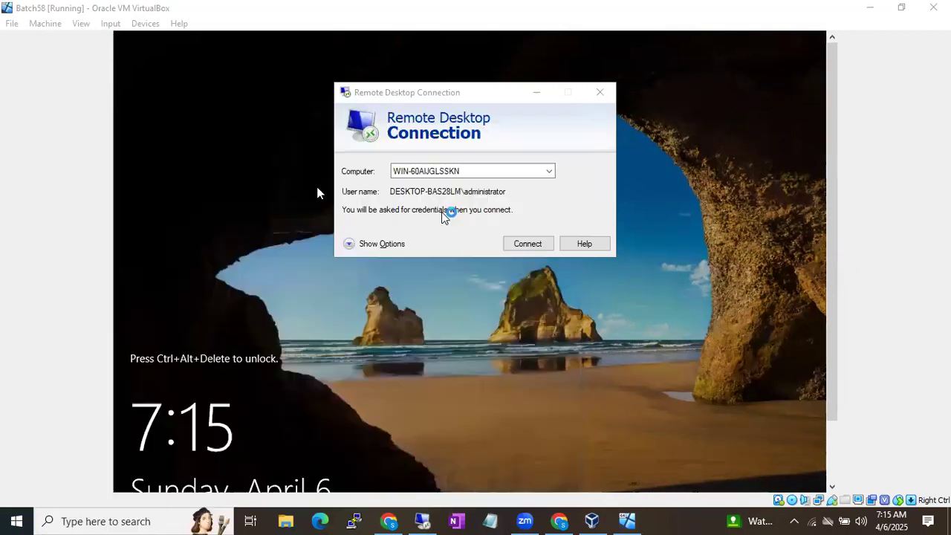
left_click(599, 97)
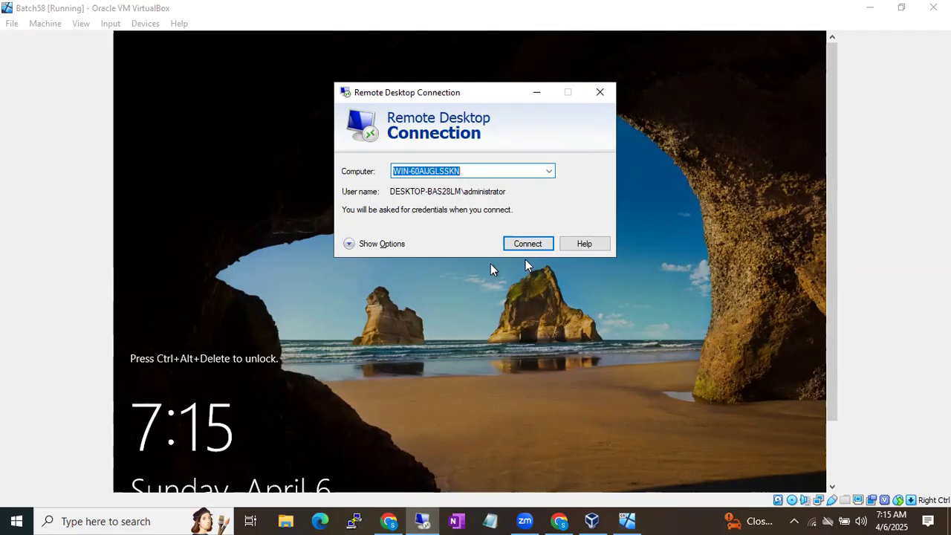
Check the software requirements in the Google Docs notes, then return to the Batch58 VM
left_click(559, 516)
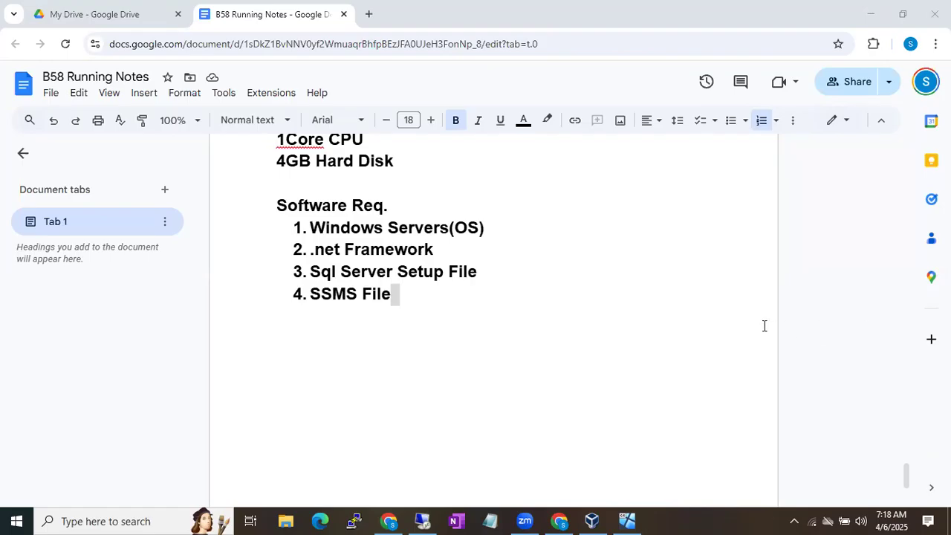
left_click(627, 520)
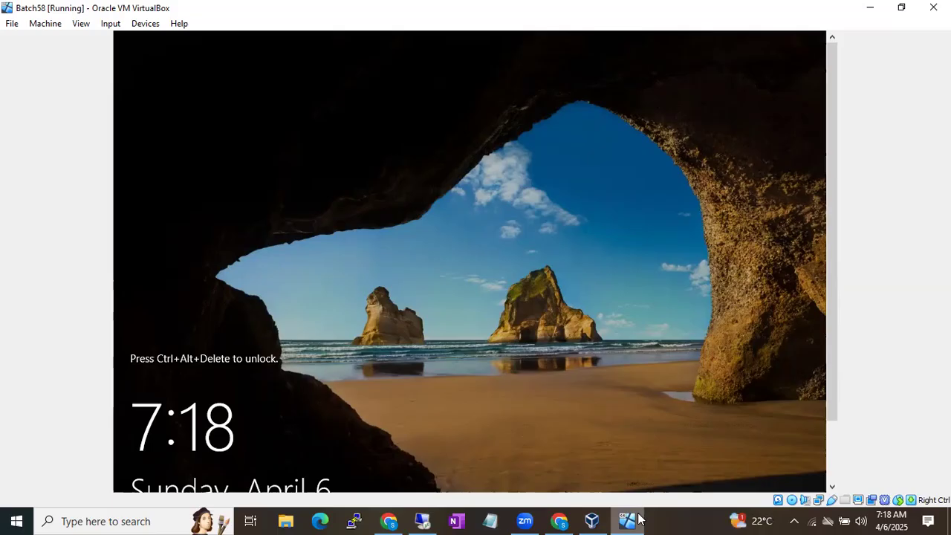
Bring VirtualBox Manager to the front, showing Batch58 as Running
left_click(591, 520)
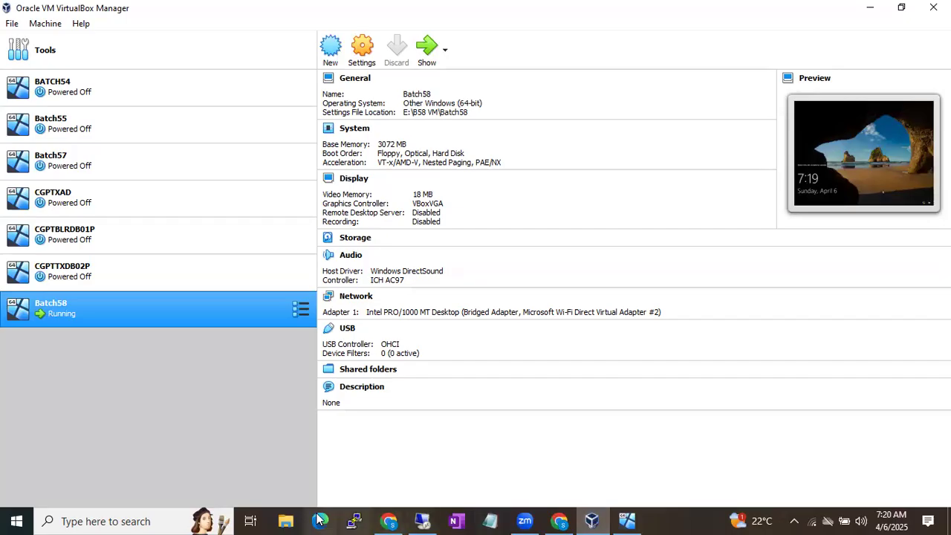
View CGPTTXDB02P's details, then CGPTBLRDB01P's: 3072 MB memory, bridged and internal-network adapters
left_click(82, 275)
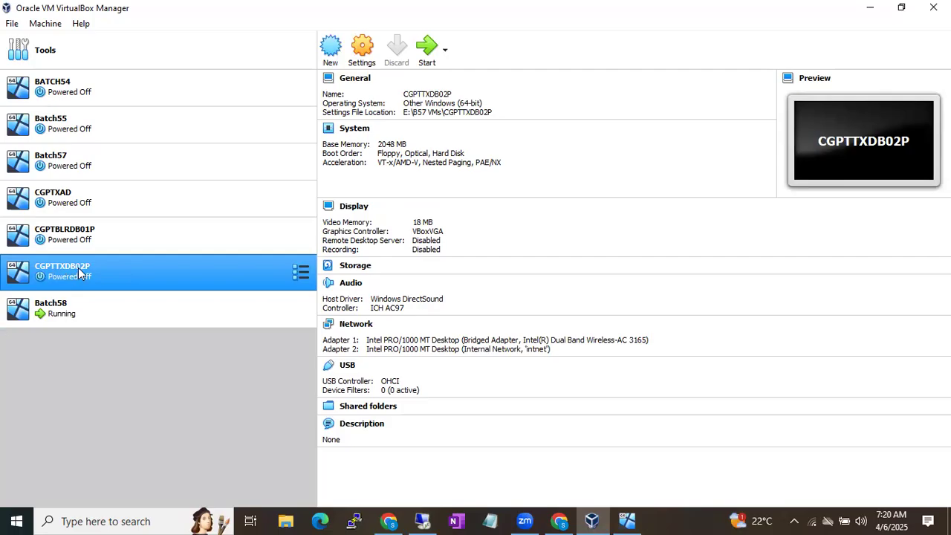
left_click(60, 234)
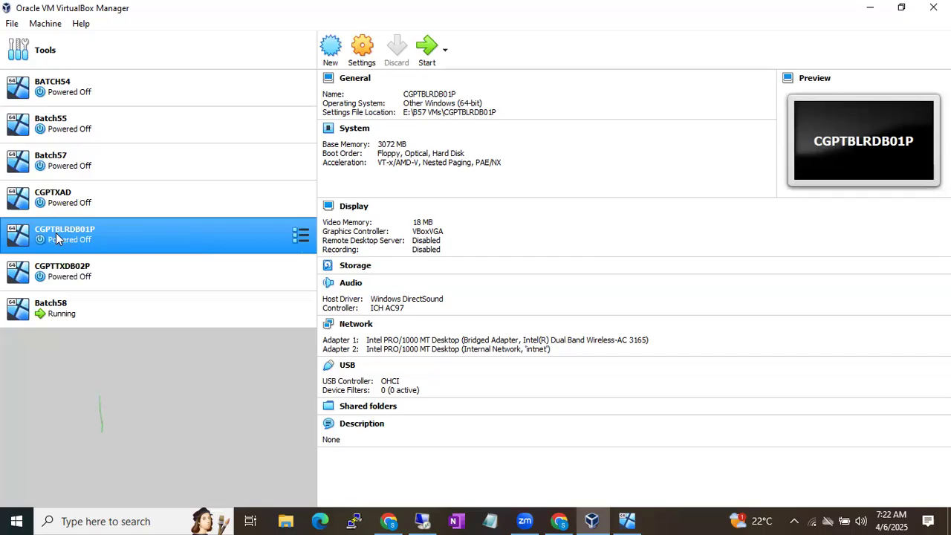
Leave only CGPTBLRDB01P selected and bring the Remote Desktop Connection window forward
left_click(59, 272, "ctrl")
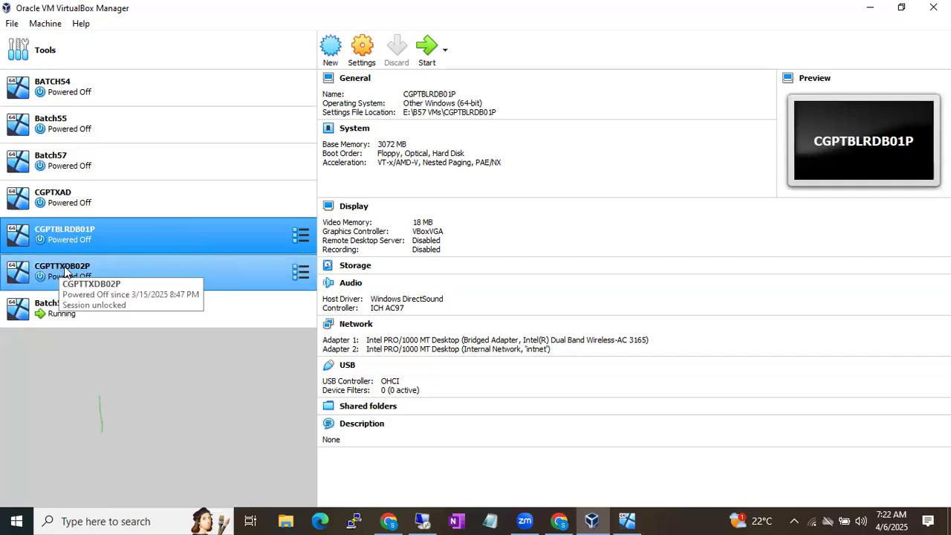
left_click(63, 236)
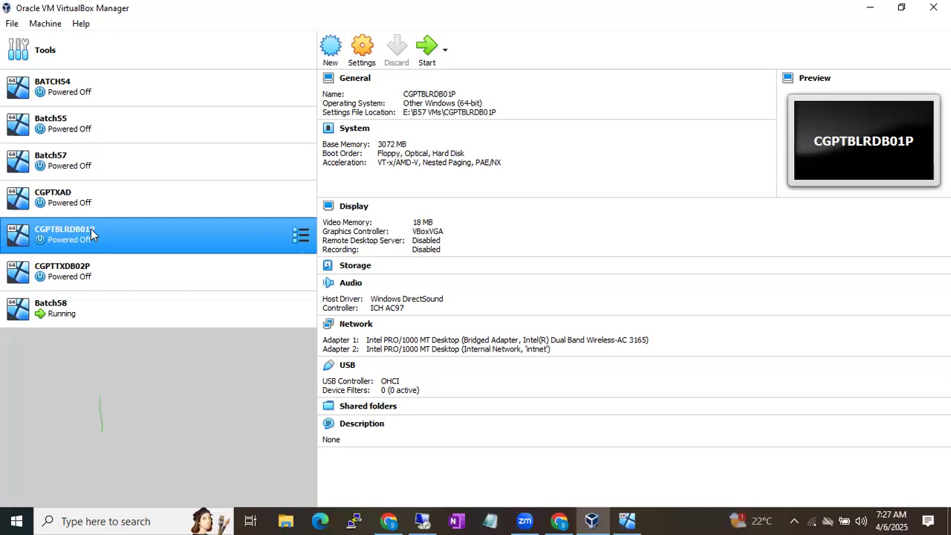
left_click(422, 521)
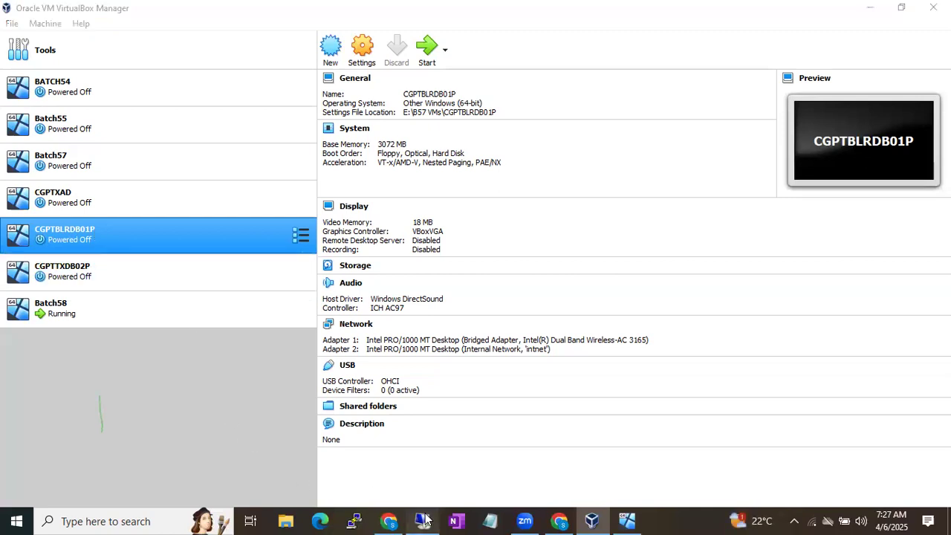
Connect to WIN-60AIJGLSSKN with the Administrator password and accept the certificate warning
left_click(521, 243)
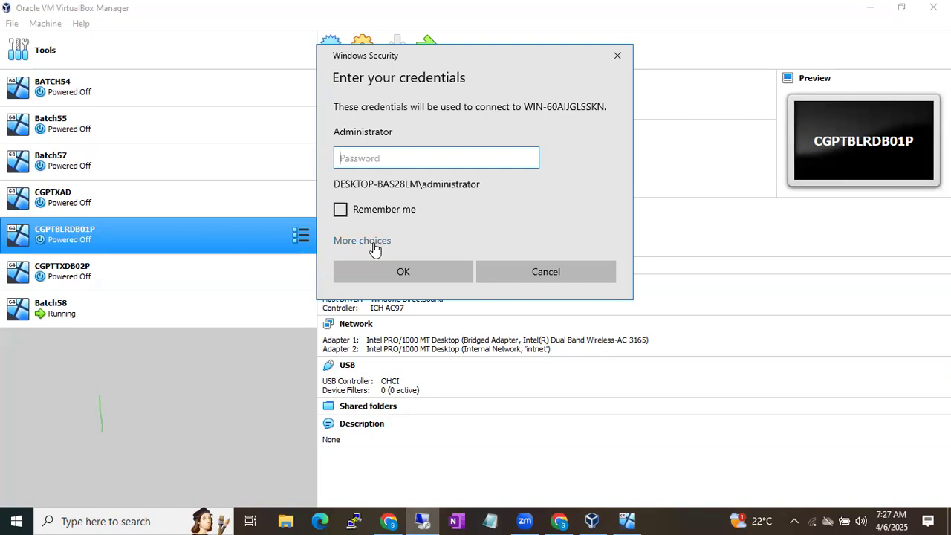
type("*******")
key("Return")
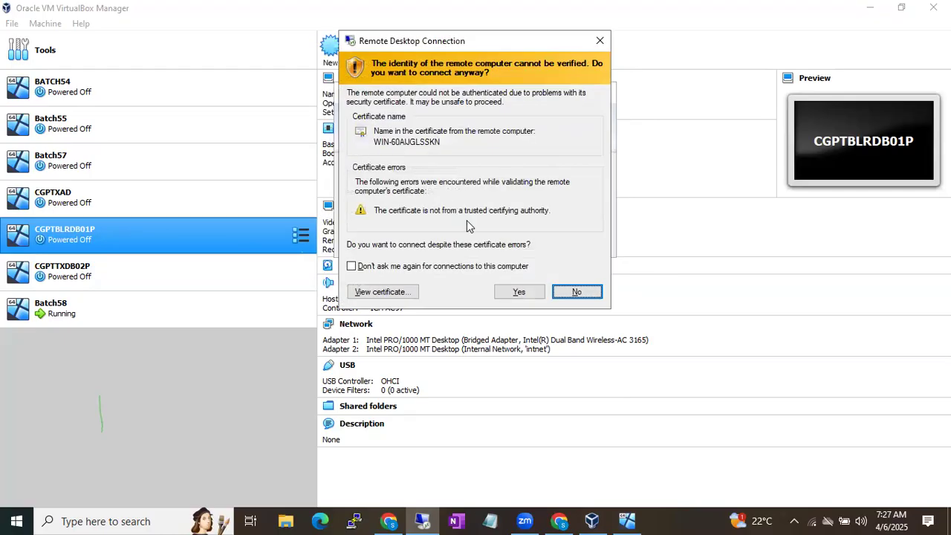
left_click(519, 291)
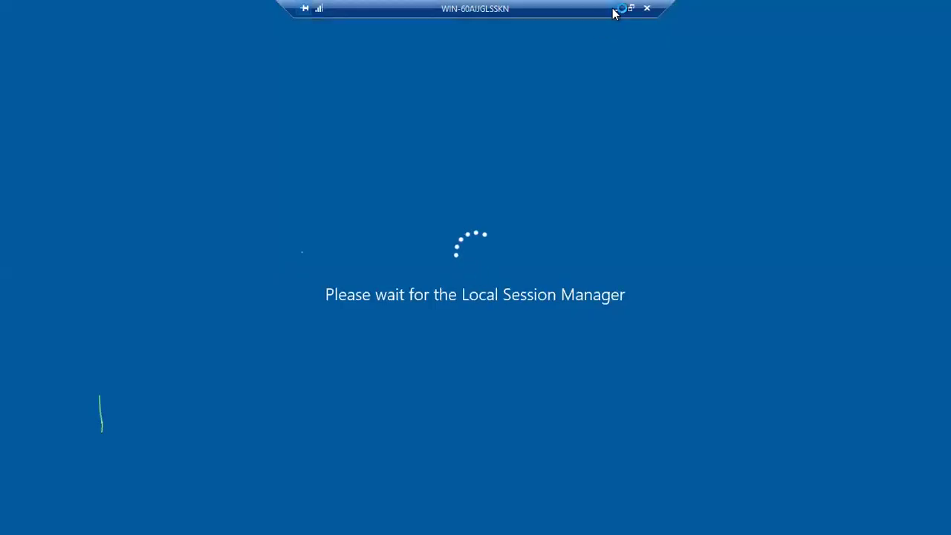
Minimize the remote server session so VirtualBox Manager shows
left_click(614, 8)
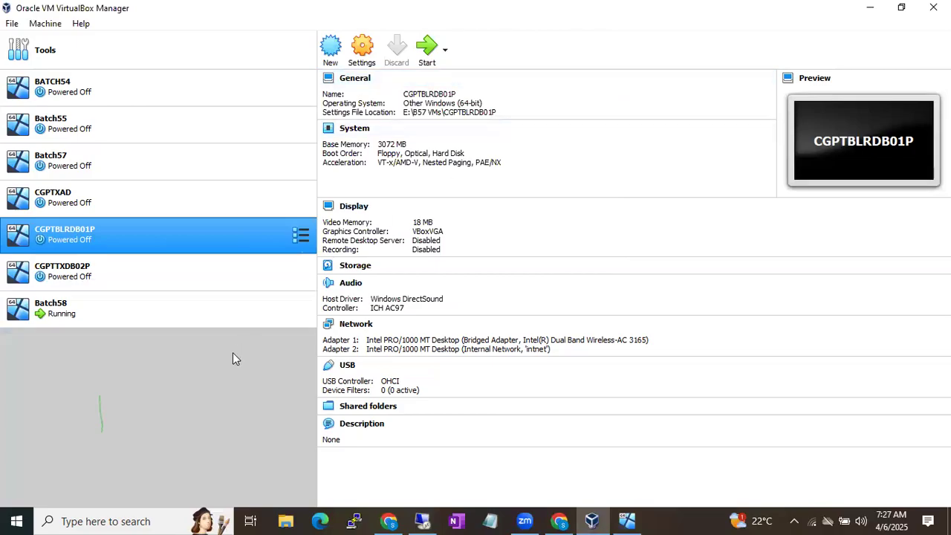
left_click(684, 519)
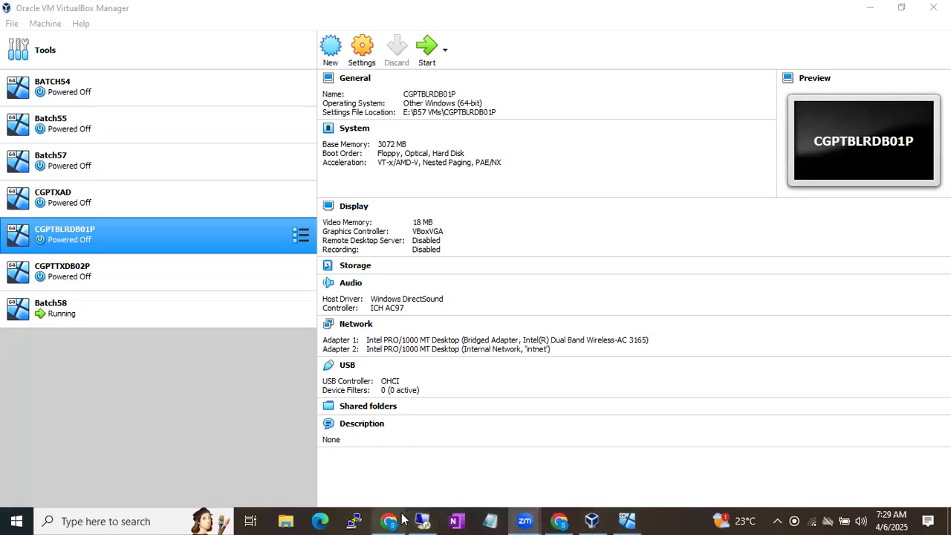
Back in the remote session, dismiss the Windows Admin Center notice and minimize Server Manager
left_click(425, 519)
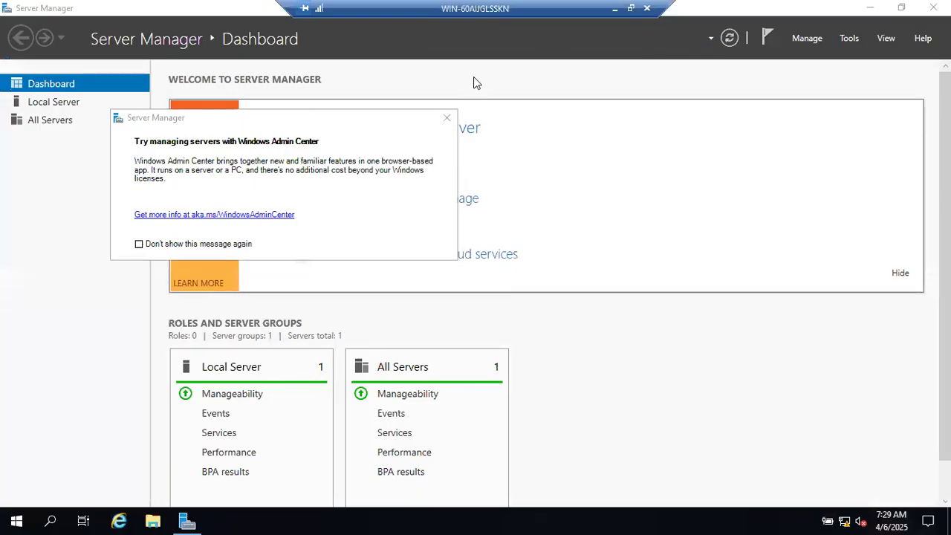
left_click(446, 117)
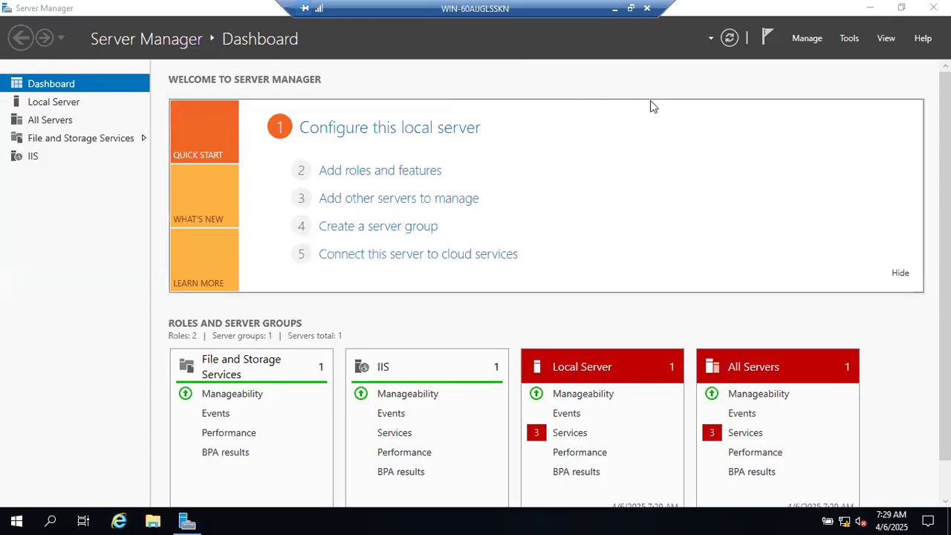
left_click(870, 8)
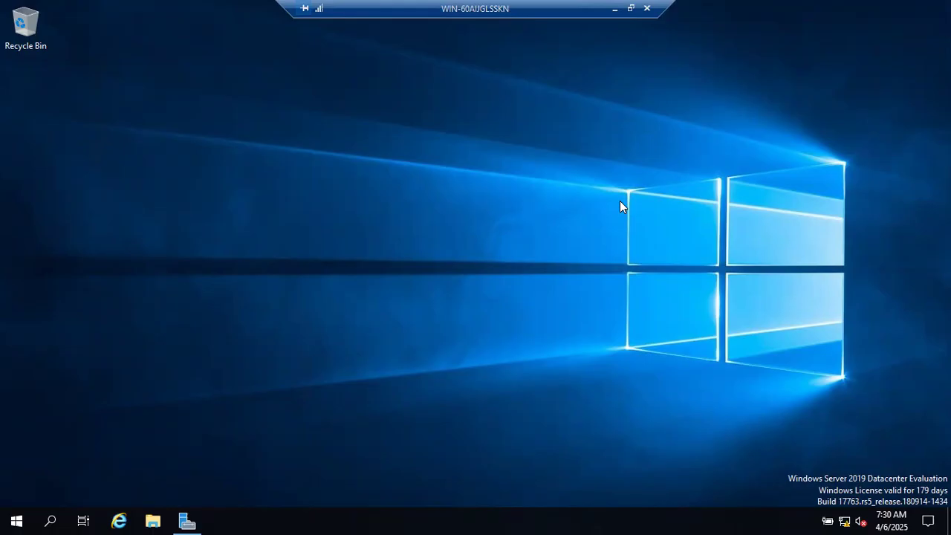
Switch from the remote session to the B58 Running Notes and review the software requirement items
left_click(614, 13)
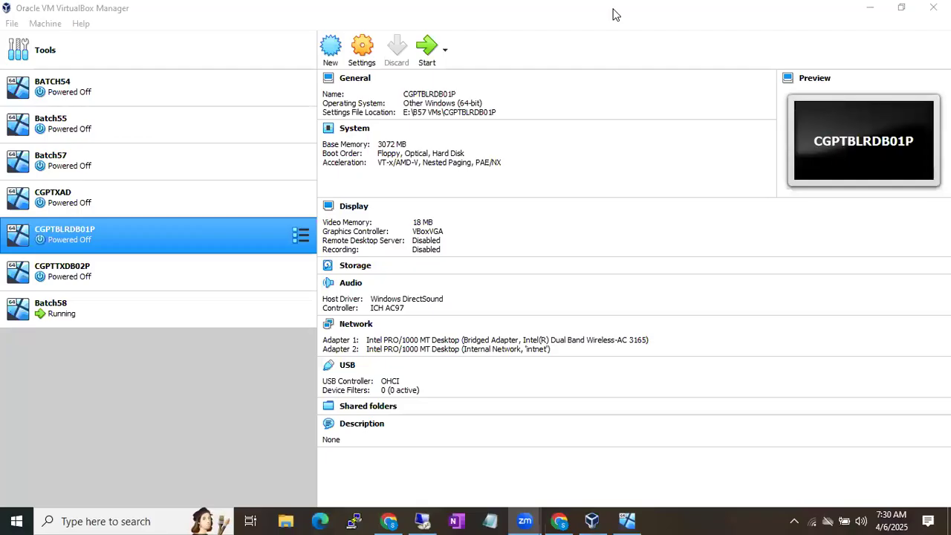
left_click(553, 517)
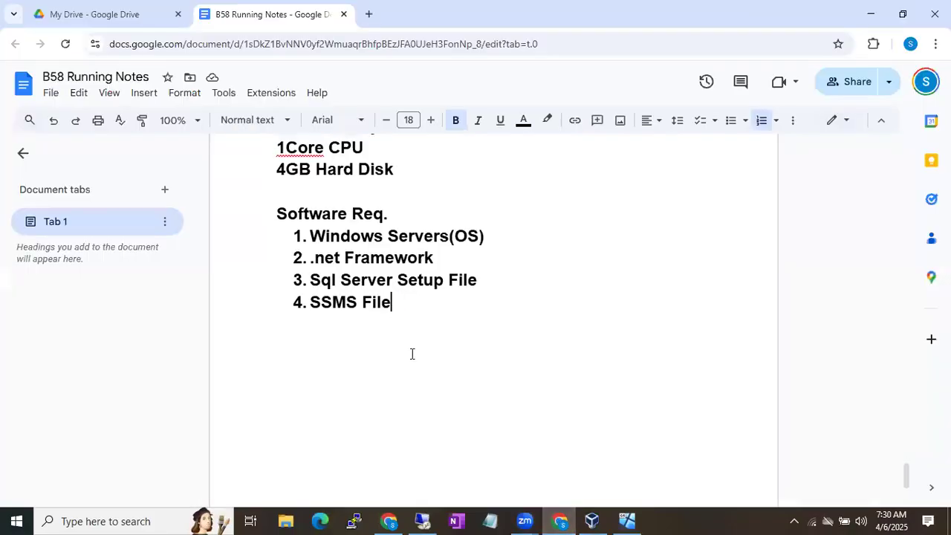
scroll(408, 351, "up", 1)
left_click_drag(392, 327, 321, 260)
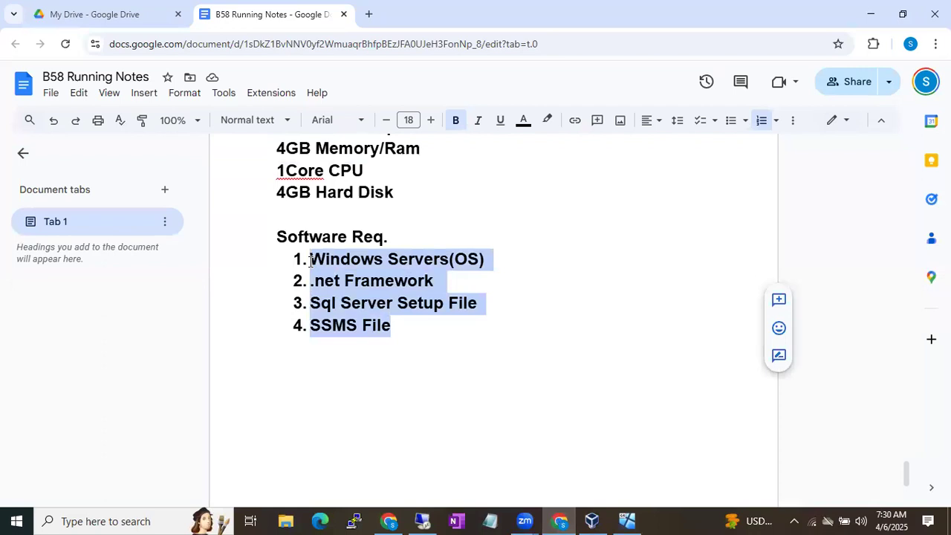
left_click(438, 264)
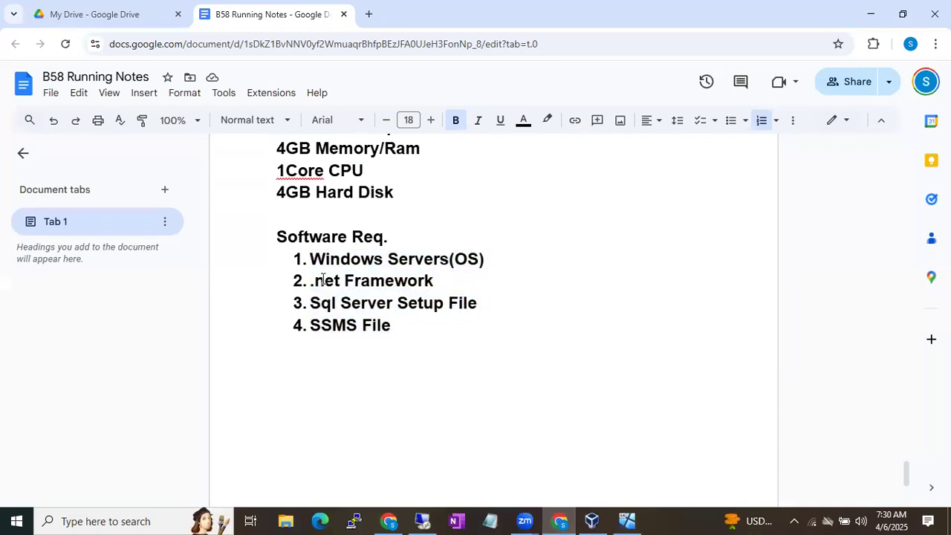
left_click_drag(324, 281, 440, 274)
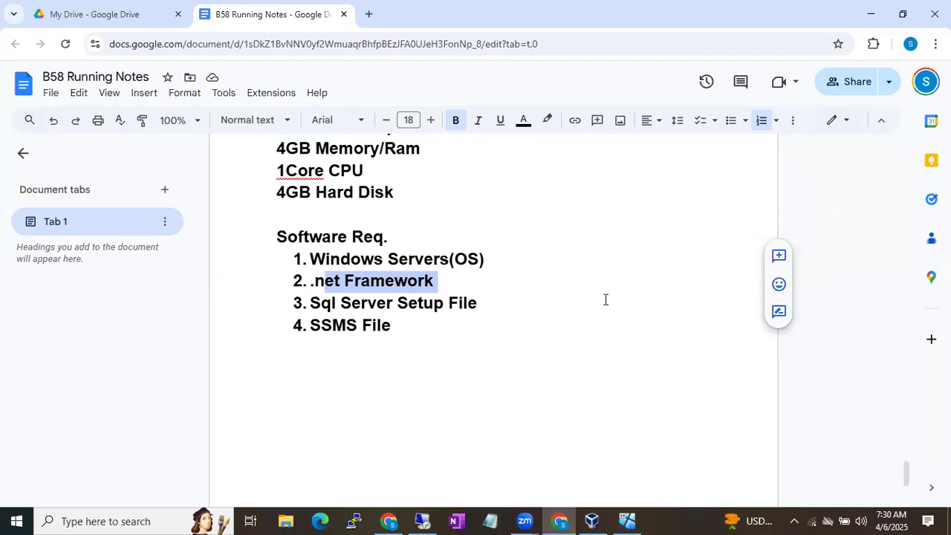
Add a plain line 'Sql Server Setup File' below the SSMS File item
left_click(511, 380)
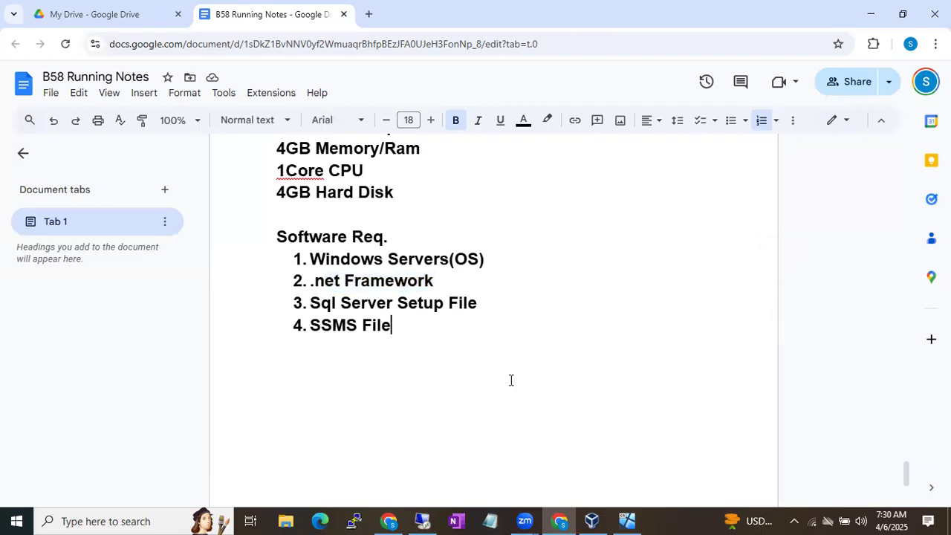
key("Return")
key("Return")
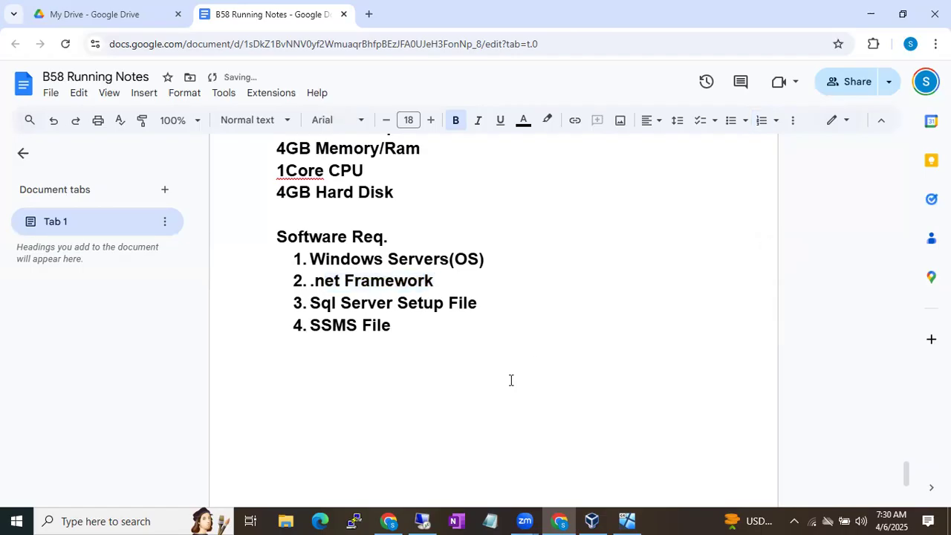
key("Return")
type("Sqjl")
key("BackSpace")
key("BackSpace")
key("BackSpace")
type("l Server ")
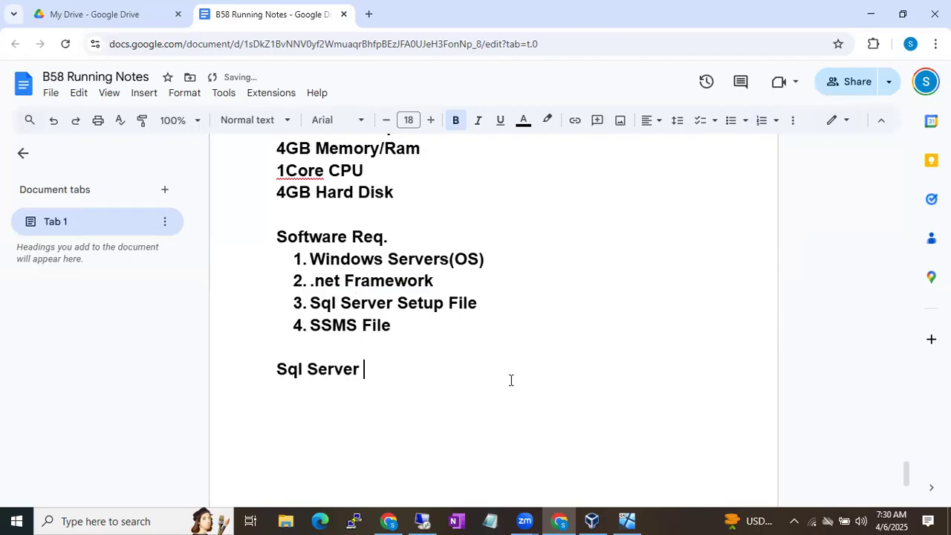
type("Setup File")
key("Return")
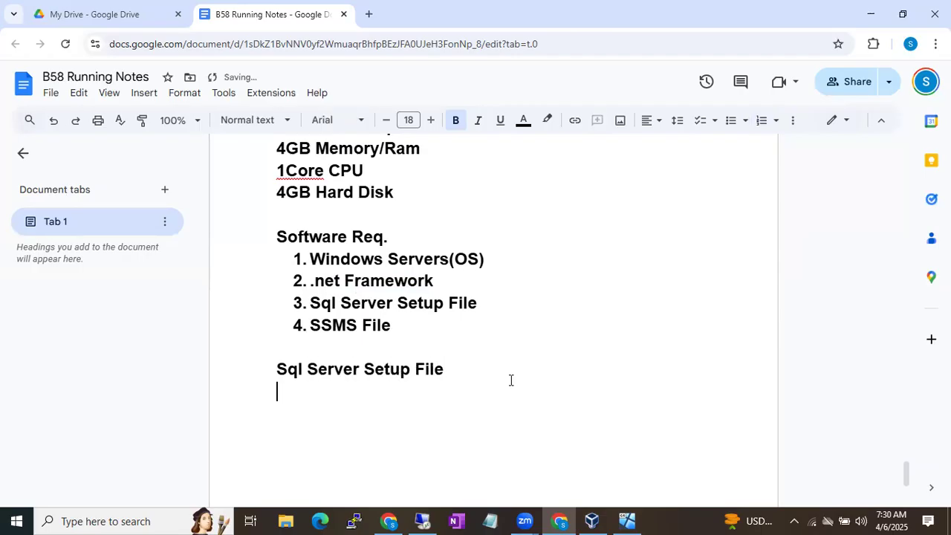
Bring VirtualBox Manager forward and select the running Batch58 VM to show its 3072 MB, bridged-network details
left_click(589, 519)
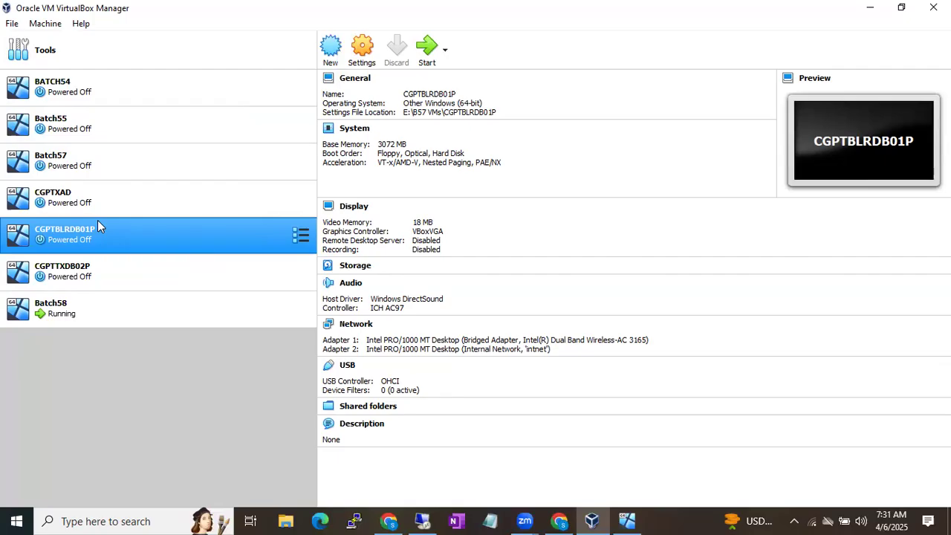
left_click(127, 310)
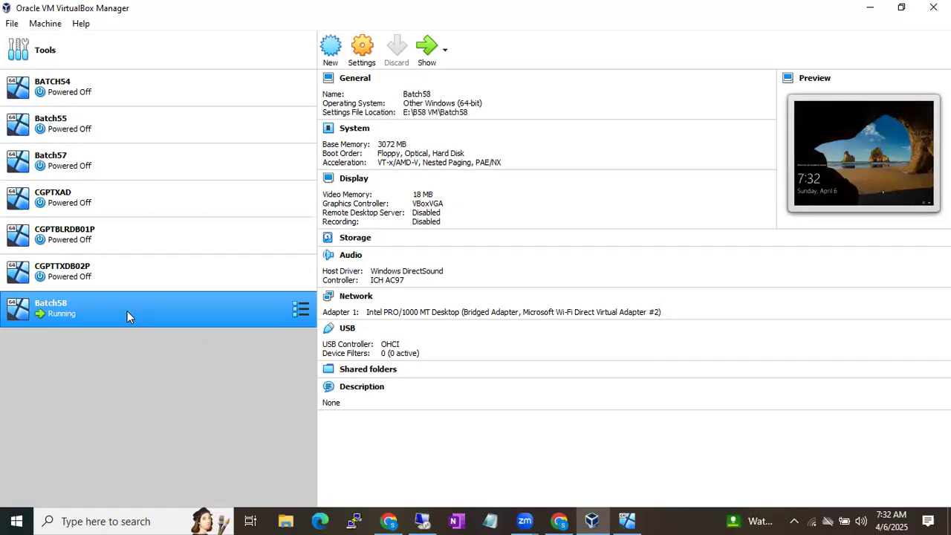
In Batch58's Storage settings, browse for a new disc file to replace Windows Server 2019.iso
right_click(127, 310)
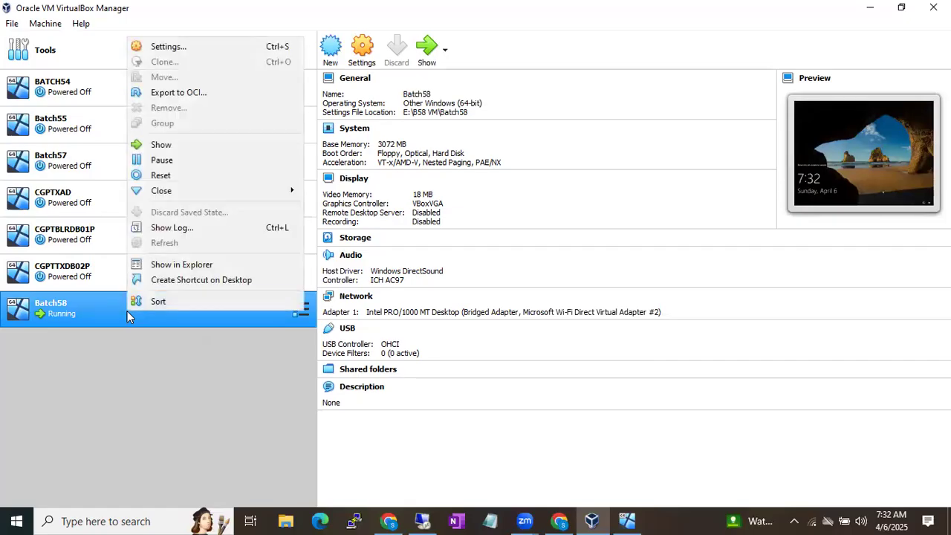
left_click(190, 46)
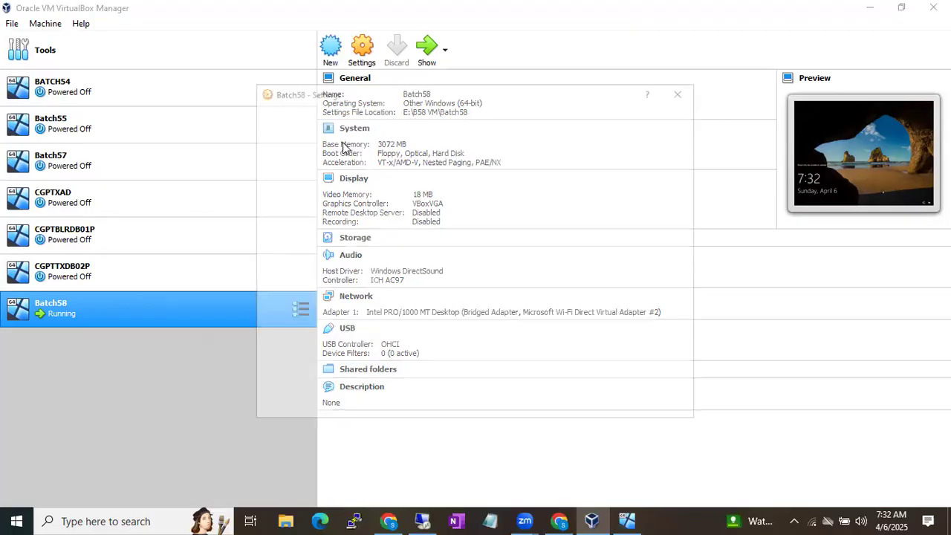
left_click(292, 190)
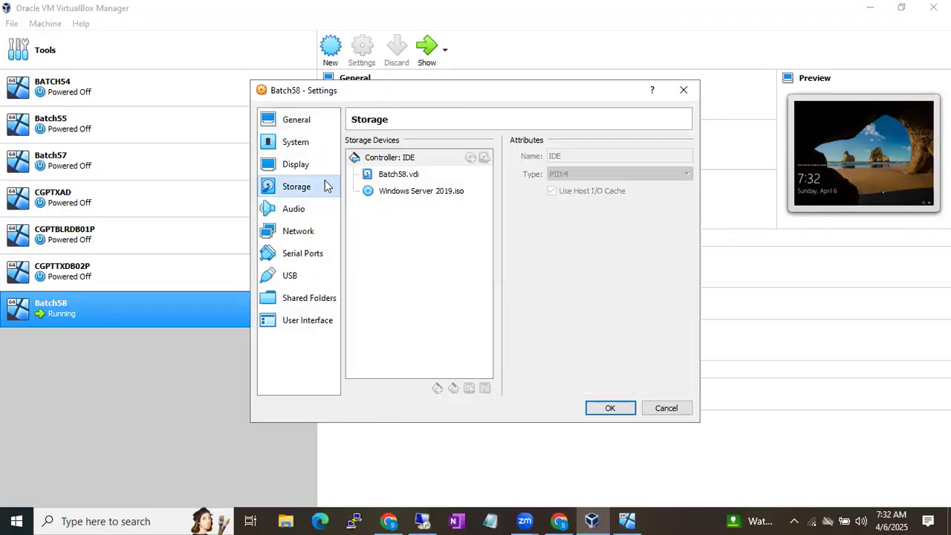
left_click(392, 191)
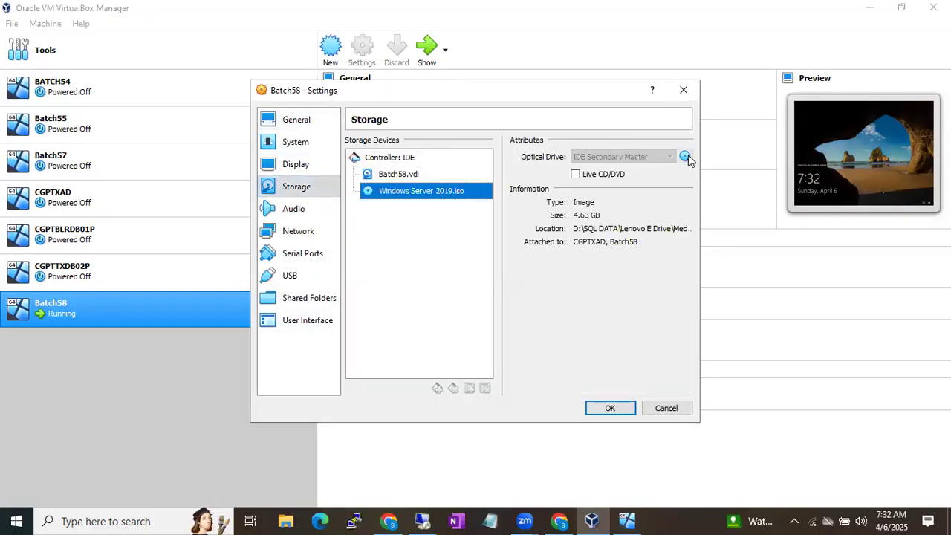
left_click(685, 156)
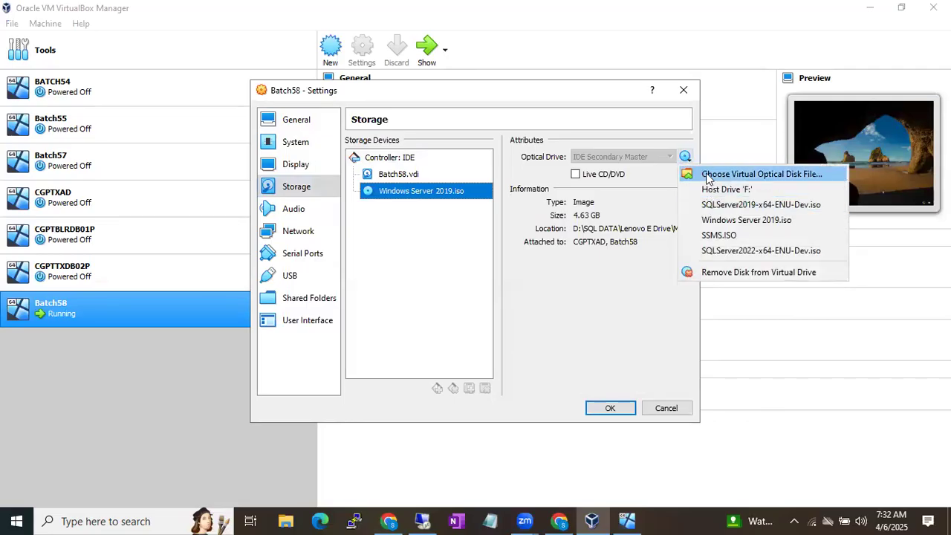
left_click(706, 175)
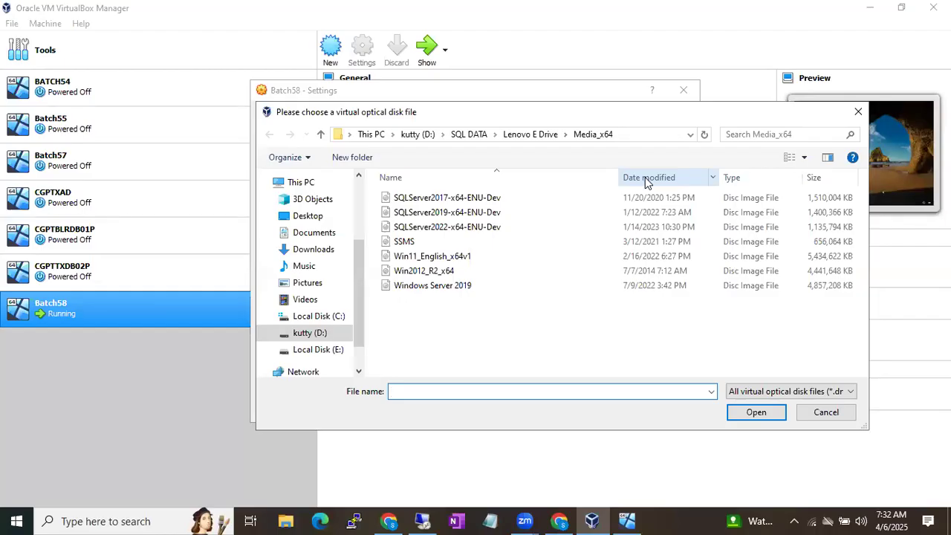
left_click(665, 519)
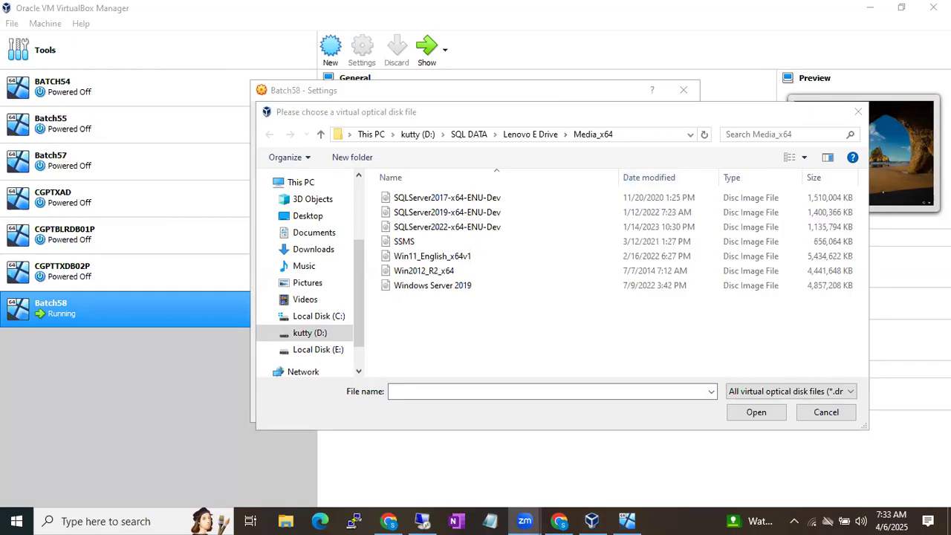
left_click(558, 521)
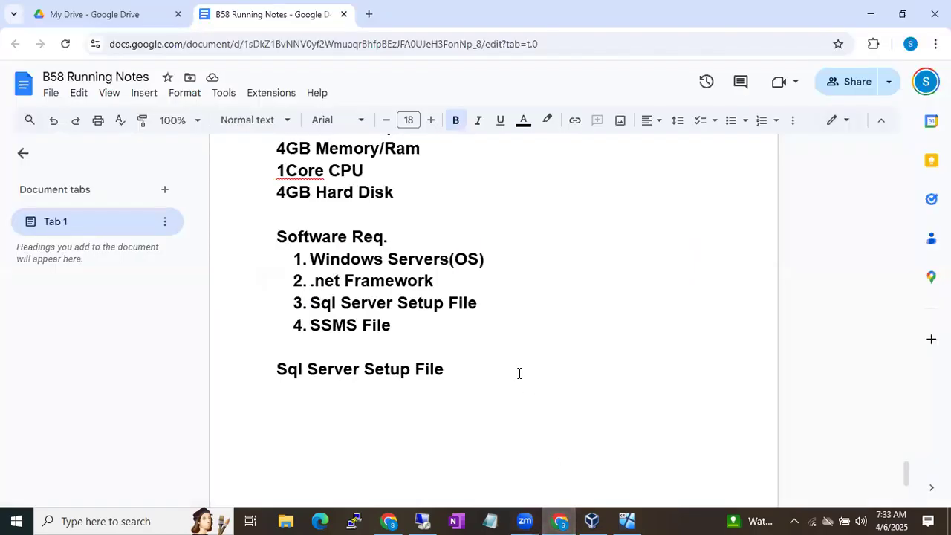
left_click(536, 110)
scroll(574, 291, "down", 1)
scroll(574, 292, "down", 1)
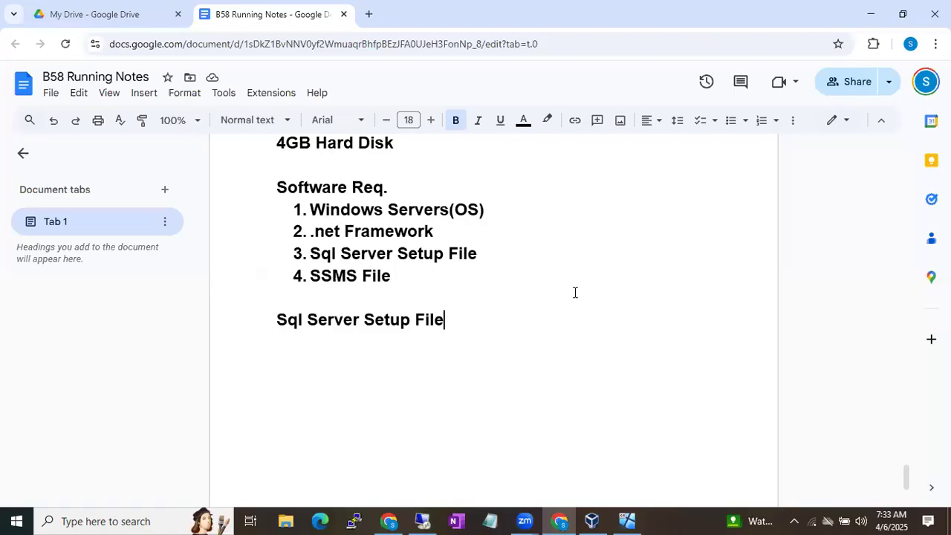
scroll(574, 292, "down", 3)
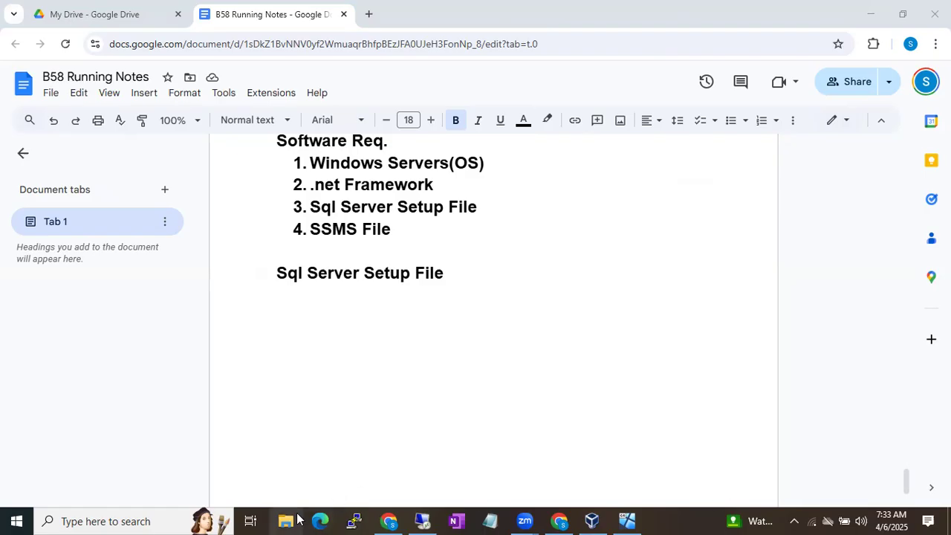
left_click(606, 521)
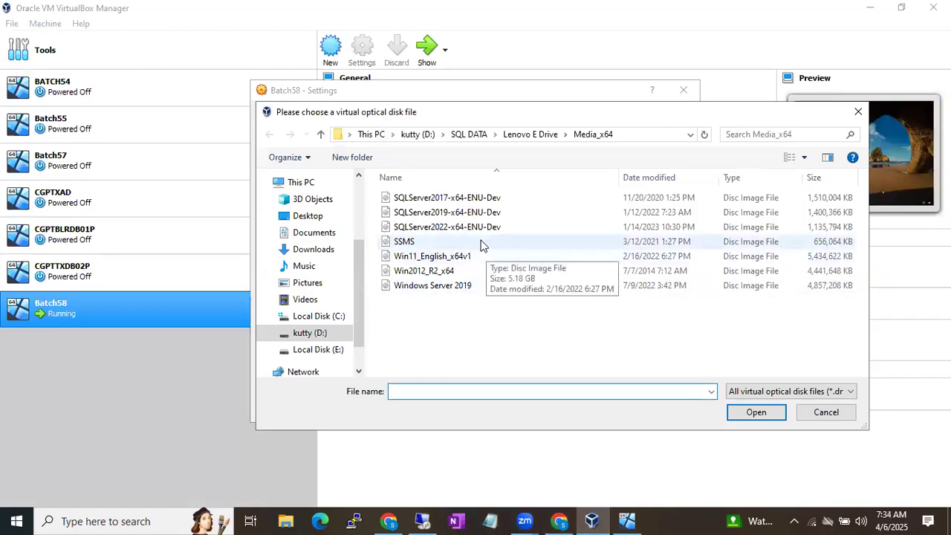
Attach SQLServer2019-x64-ENU-Dev.iso to Batch58's optical drive and save the settings
double_click(438, 214)
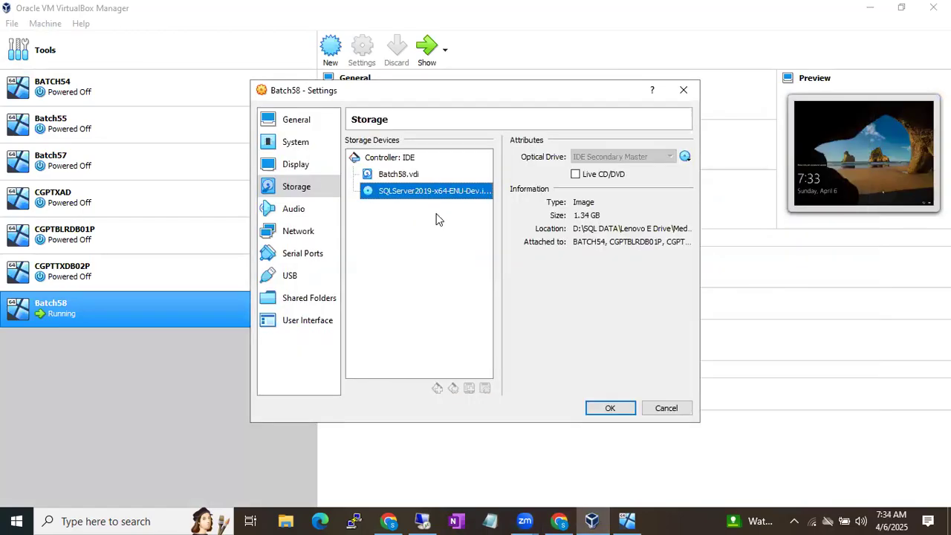
left_click(607, 409)
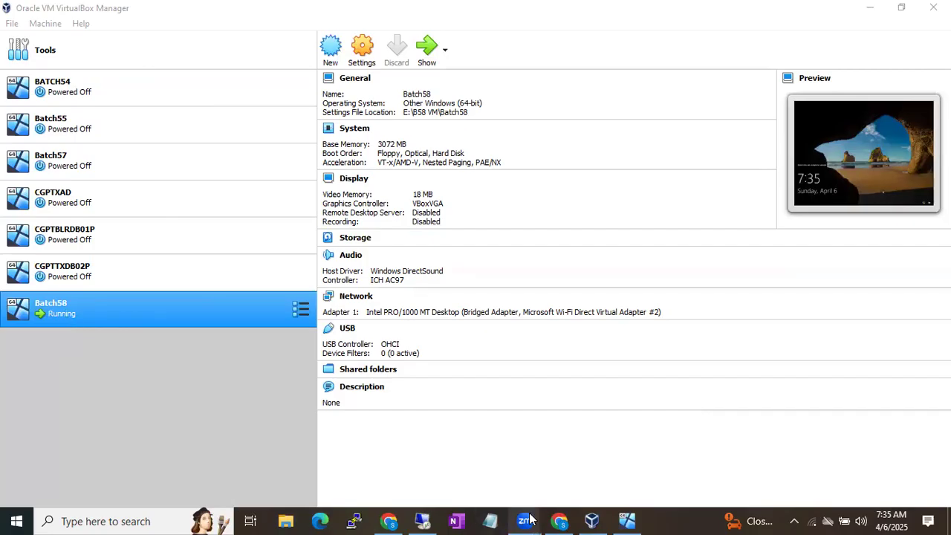
Add the note 'Shared Path- This path should be accessible from the machines.' to the notes document
left_click(558, 519)
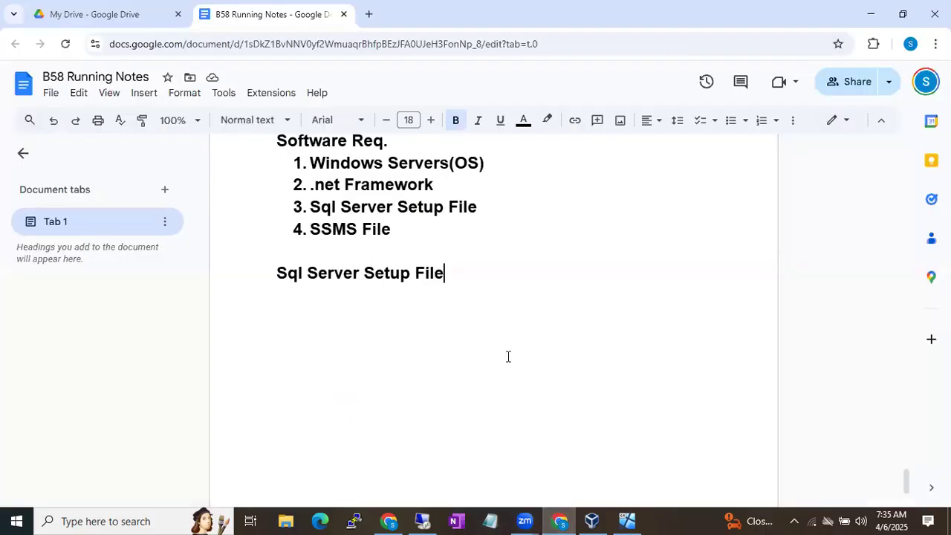
key("Return")
type("Shar")
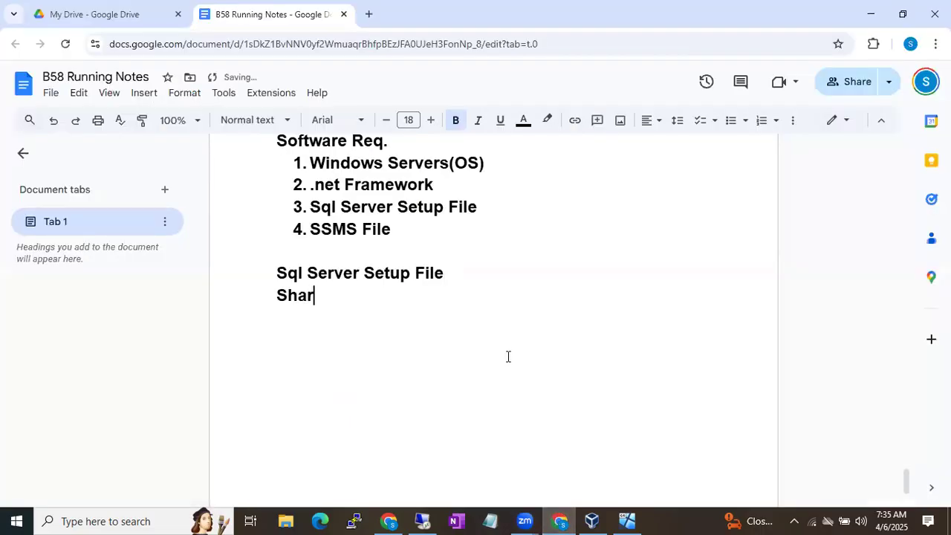
type("ed Path- This path sh")
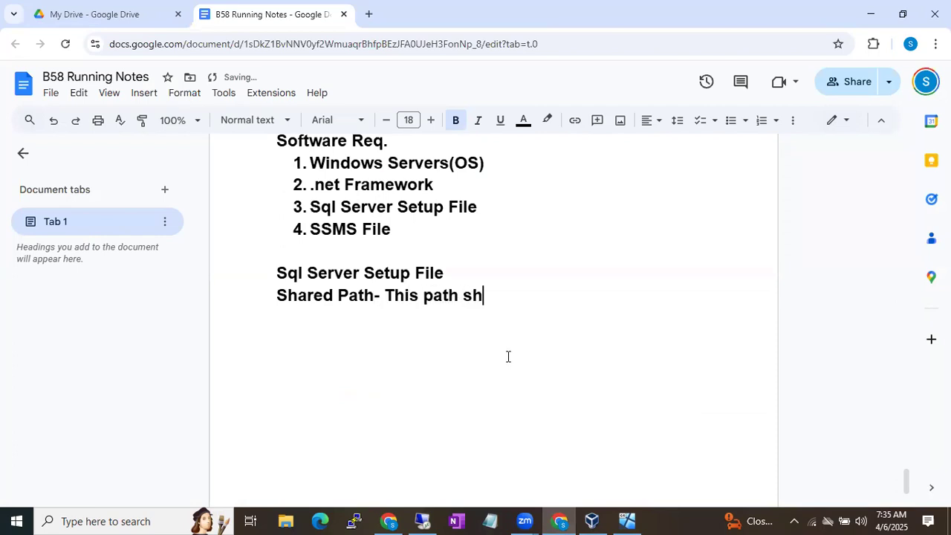
type("ould be accesi")
type("ble form")
key("BackSpace")
key("BackSpace")
key("BackSpace")
type("rm ta")
key("BackSpace")
type("th")
key("BackSpace")
key("BackSpace")
type("he a")
key("BackSpace")
type("machines.")
key("Return")
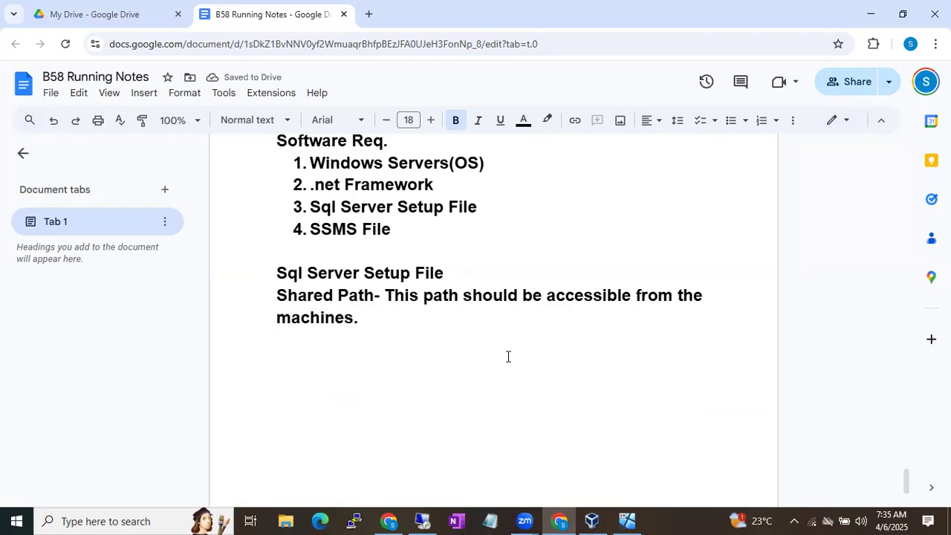
Add the line 'Shared path ex.' above the example path \\Servername\SqlSoftwares\Sql2019
type("\\\\Serverna")
key("BackSpace")
key("BackSpace")
key("BackSpace")
key("BackSpace")
key("BackSpace")
key("BackSpace")
key("BackSpace")
key("BackSpace")
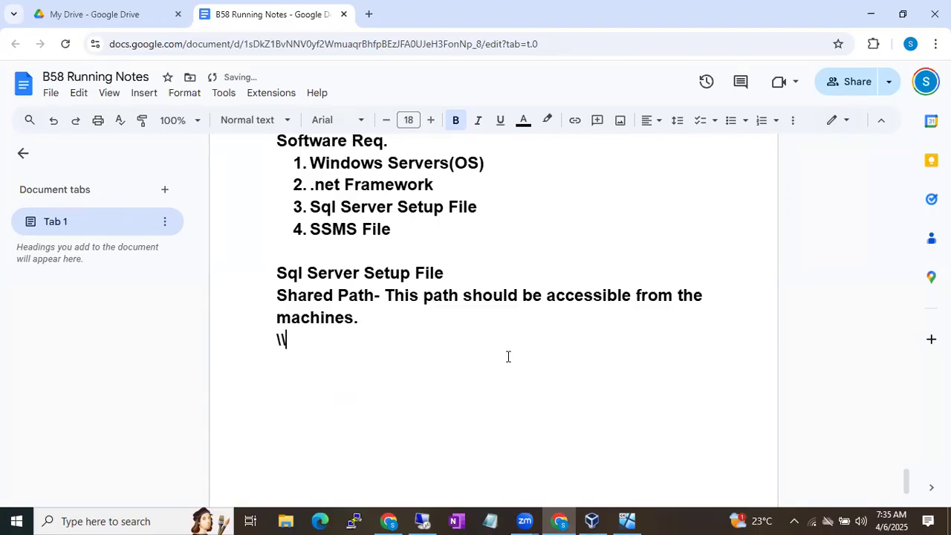
key("Home")
key("Return")
key("Up")
type("Share")
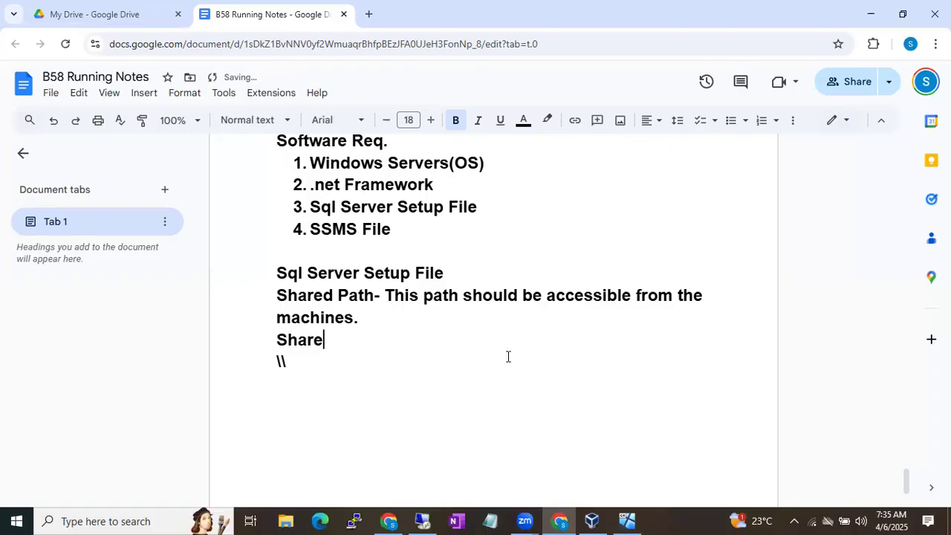
type("d path ex.")
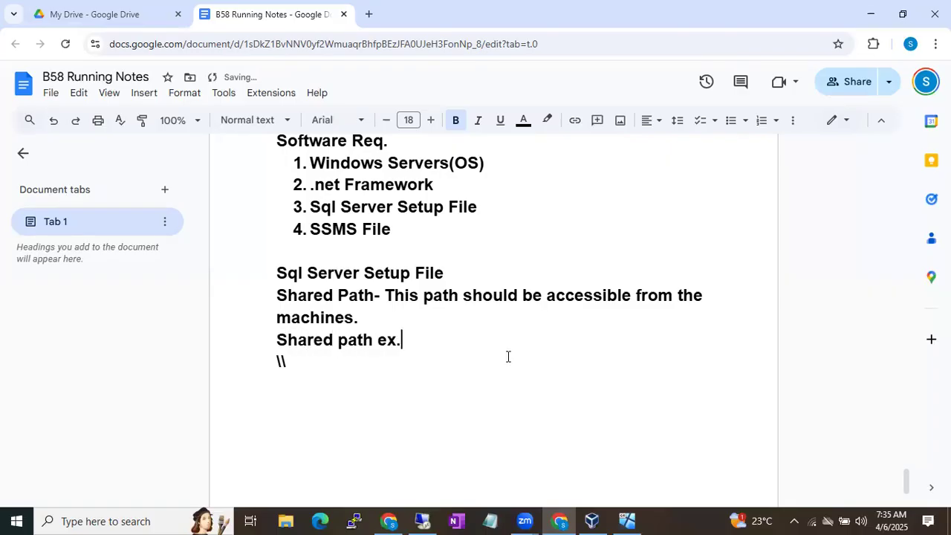
left_click(297, 361)
type("Servernam")
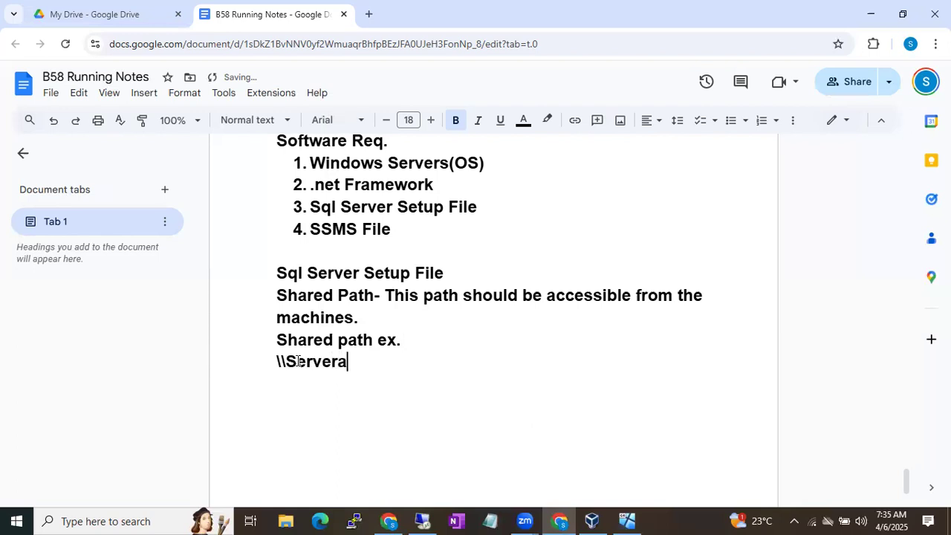
type("e\\")
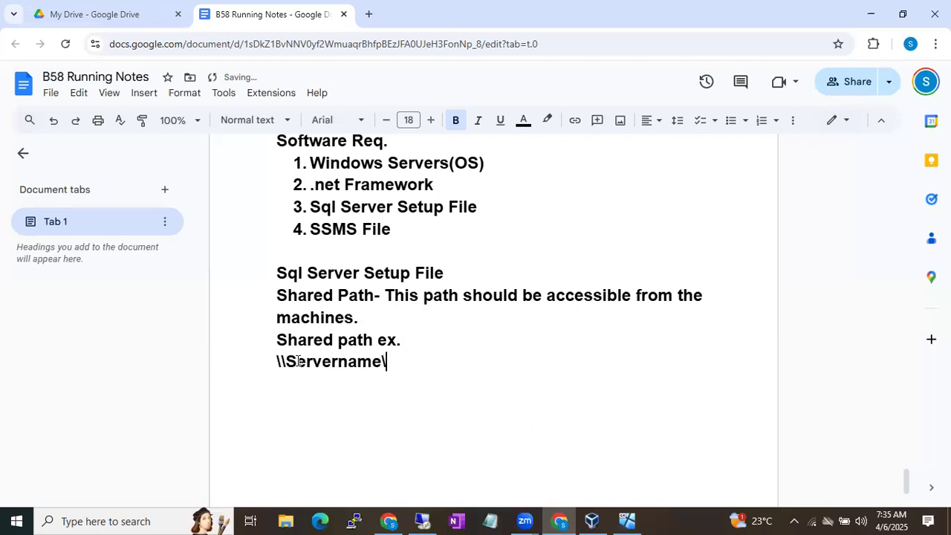
type("SqlSoftwares")
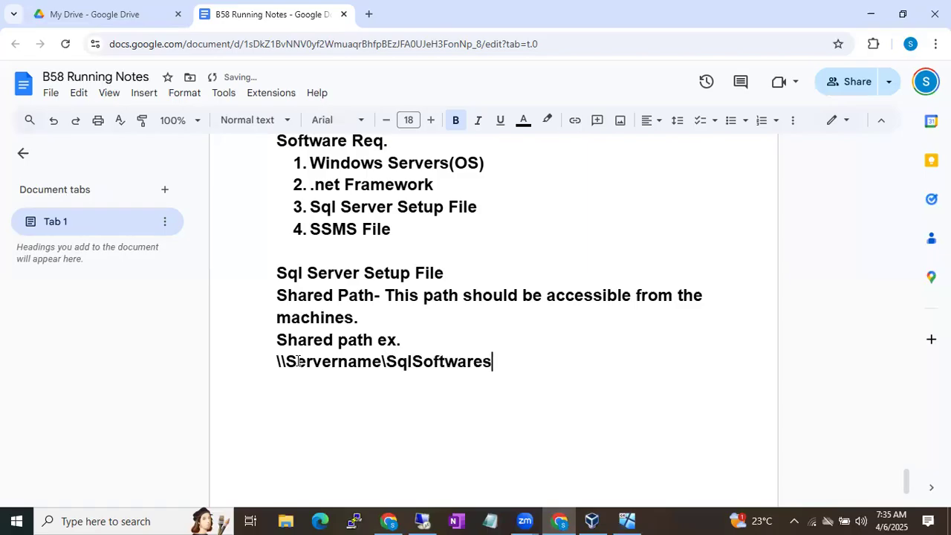
type("\\Sql2019")
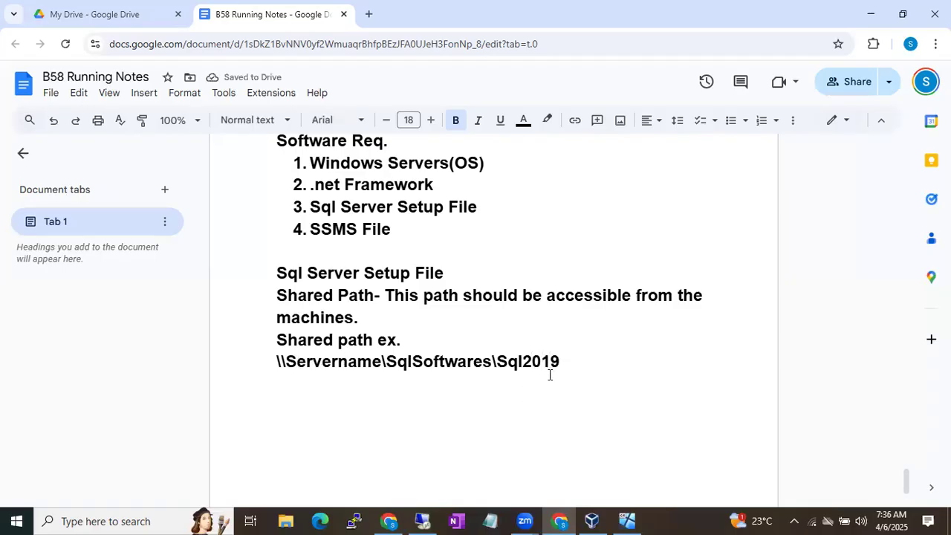
Select the full example path \\Servername\SqlSoftwares\Sql2019 in the notes for copying
left_click_drag(569, 364, 238, 365)
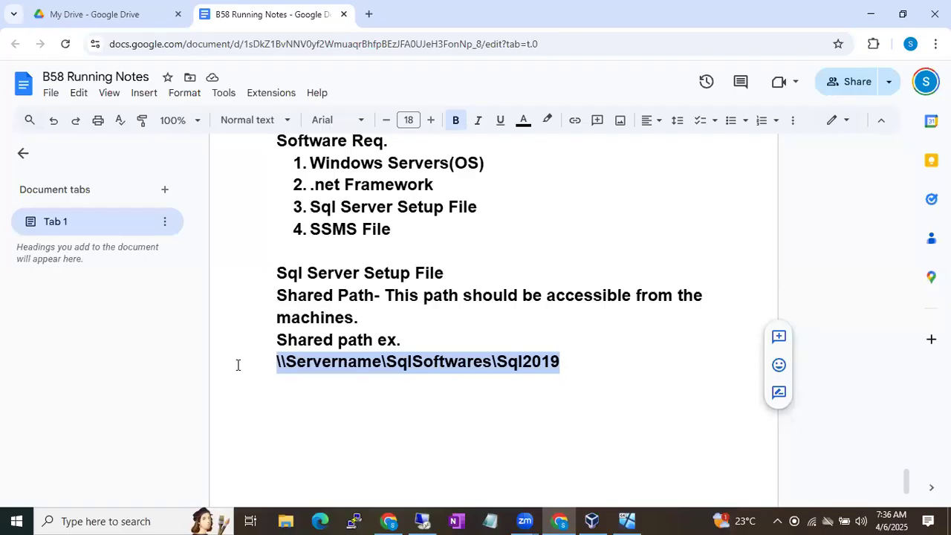
left_click(562, 349)
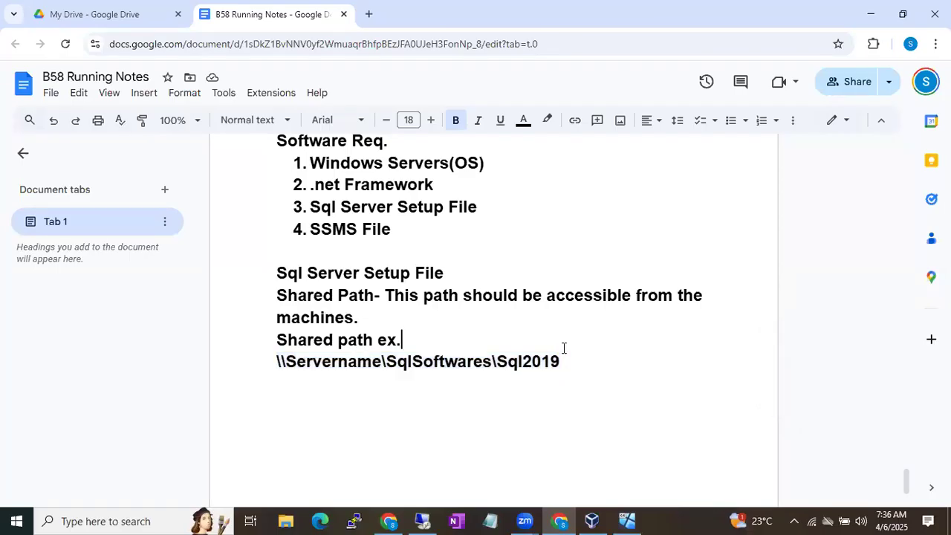
left_click(579, 361)
left_click_drag(561, 362, 275, 355)
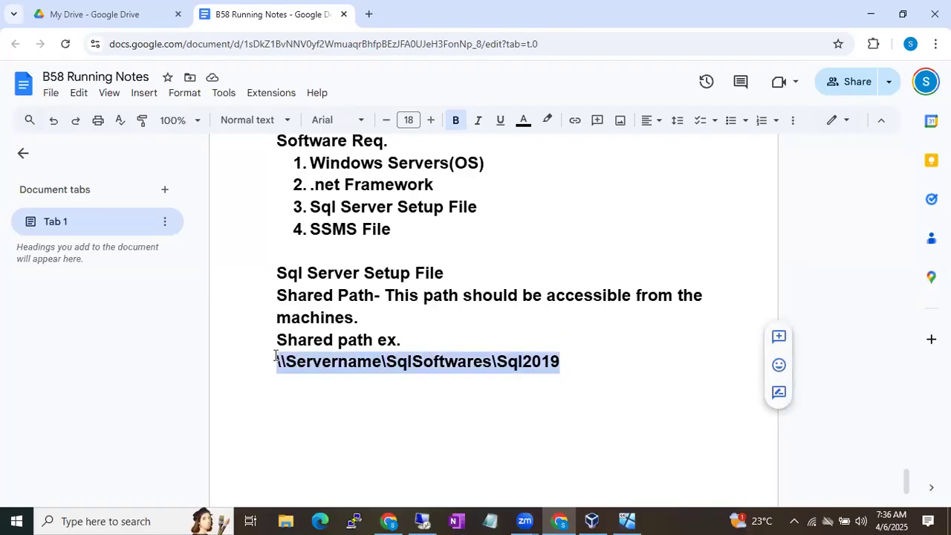
left_click(569, 362)
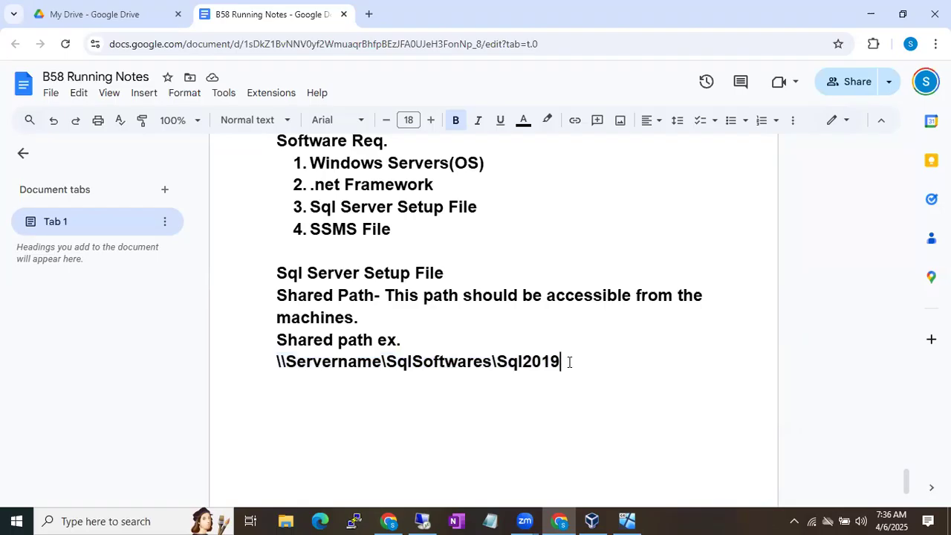
left_click_drag(569, 362, 262, 365)
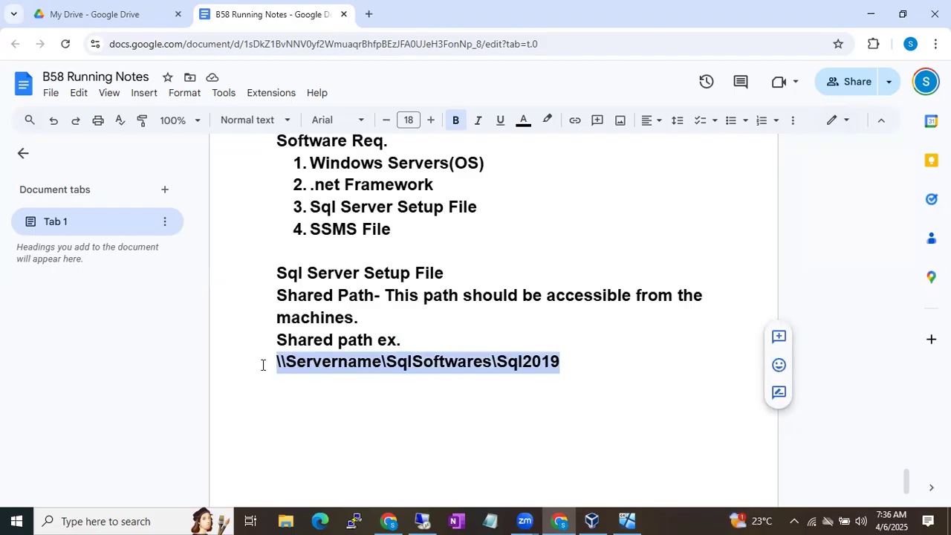
left_click(411, 349)
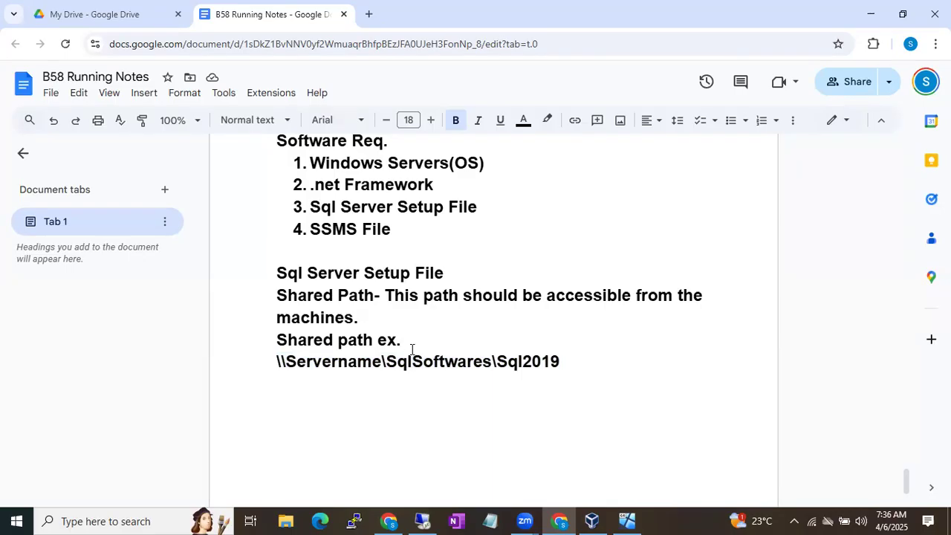
left_click(270, 364)
left_click_drag(270, 364, 561, 364)
key("ctrl+c")
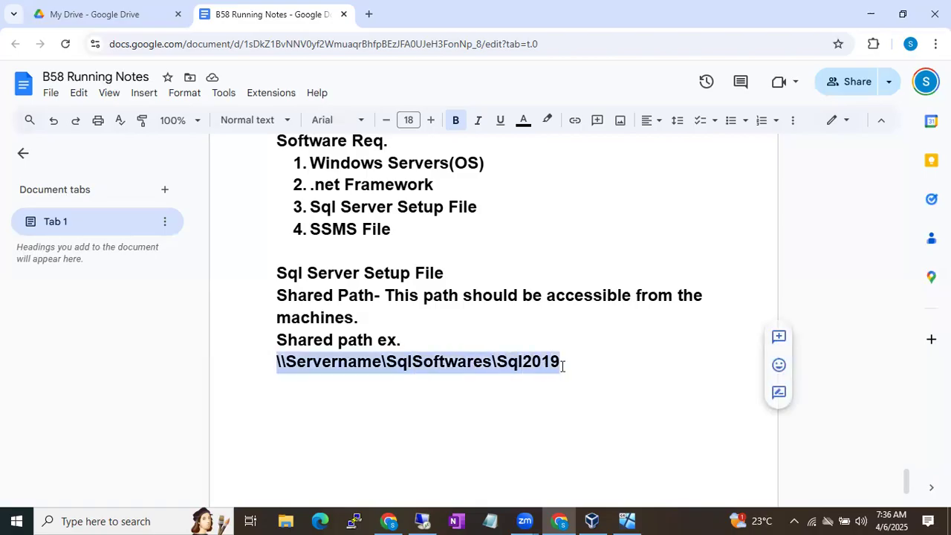
On the Windows Server, paste the copied path into Run and try opening it
left_click(421, 520)
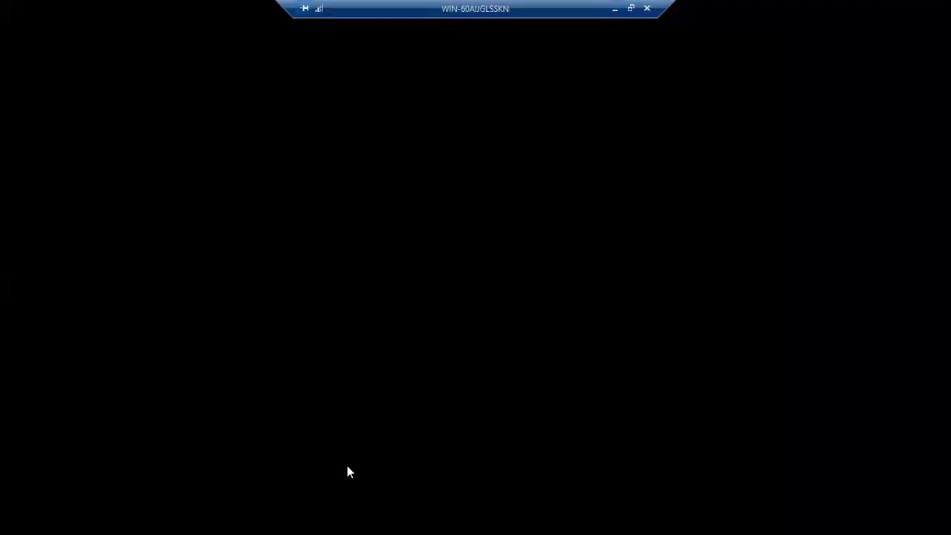
key("super+r")
key("ctrl+v")
key("Return")
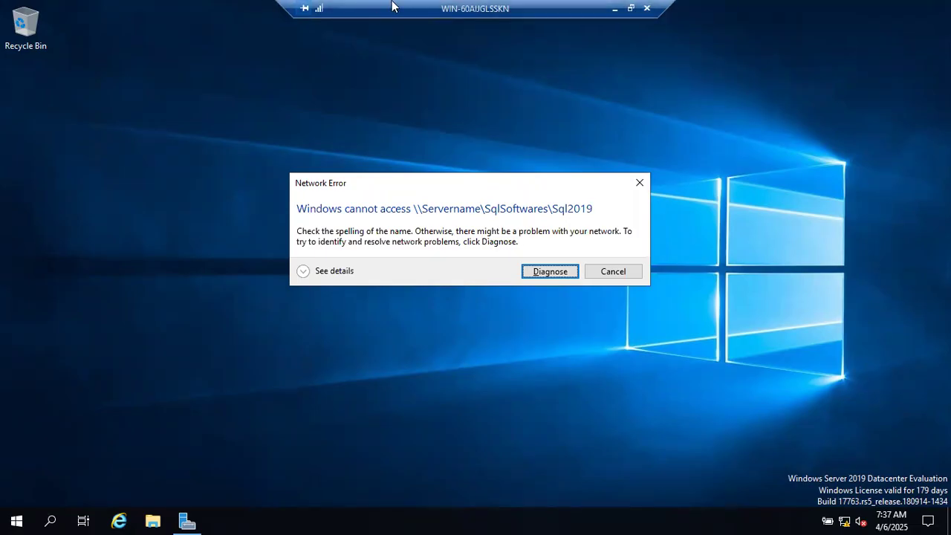
Shift the remote session bar aside and dismiss the Network Error about the unreachable path
left_click_drag(392, 6, 216, 6)
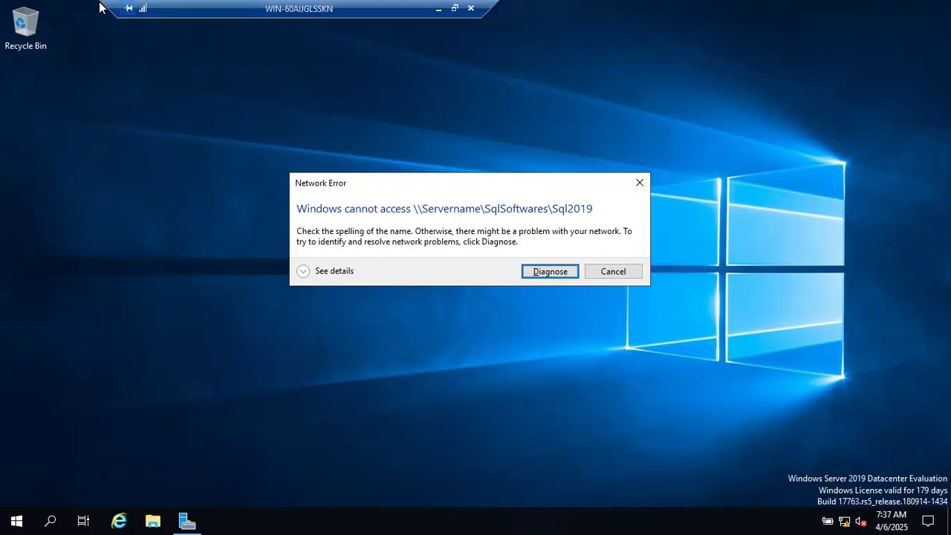
left_click_drag(105, 3, 244, 4)
left_click_drag(330, 3, 157, 3)
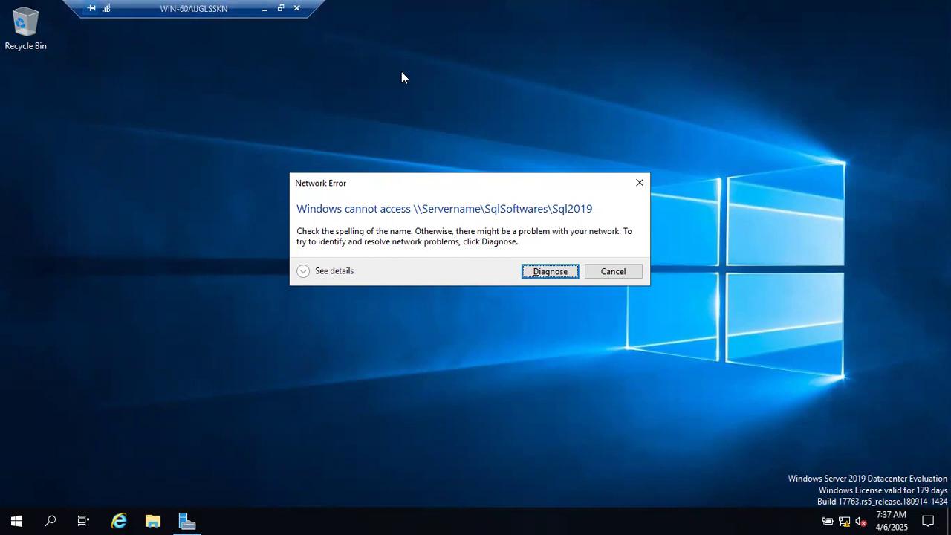
left_click(612, 271)
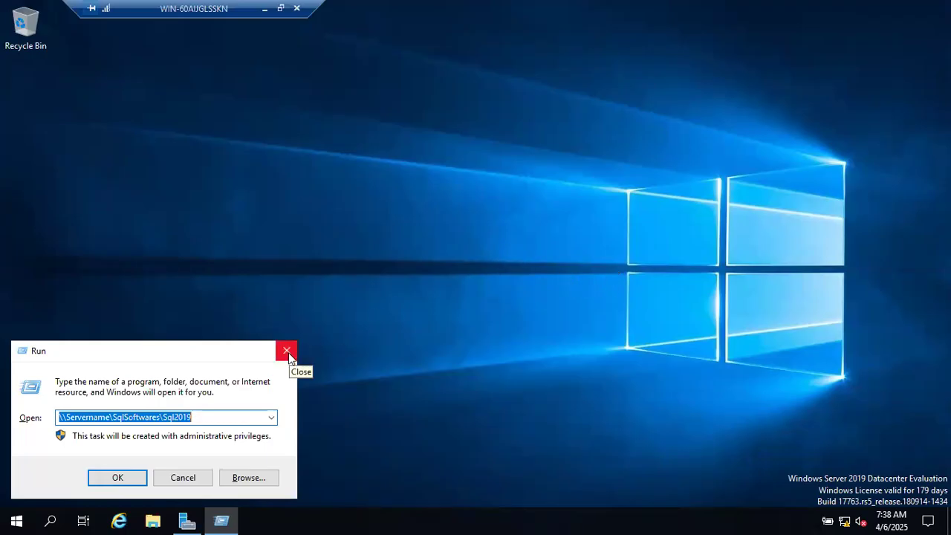
Select the shared path in Run's Open field, then cancel the Run dialog
left_click(204, 422)
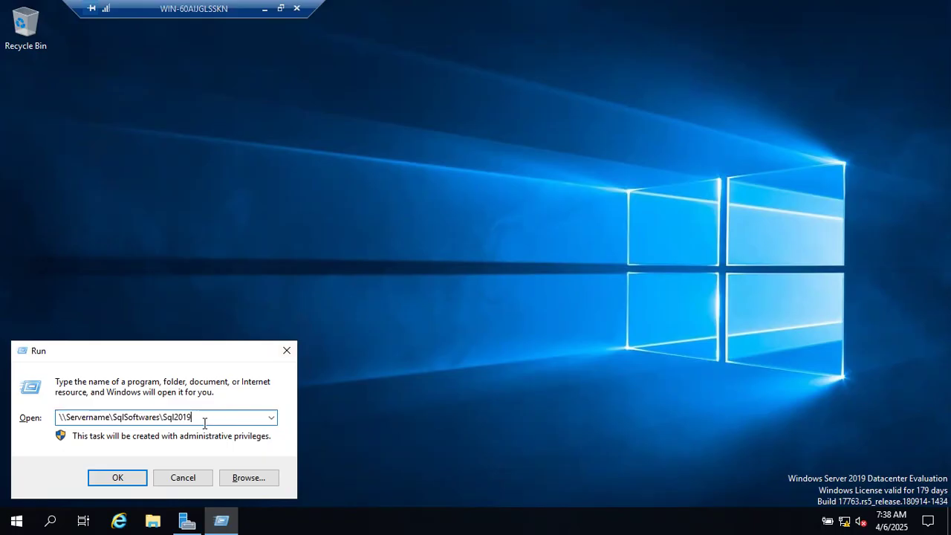
left_click_drag(204, 422, 53, 420)
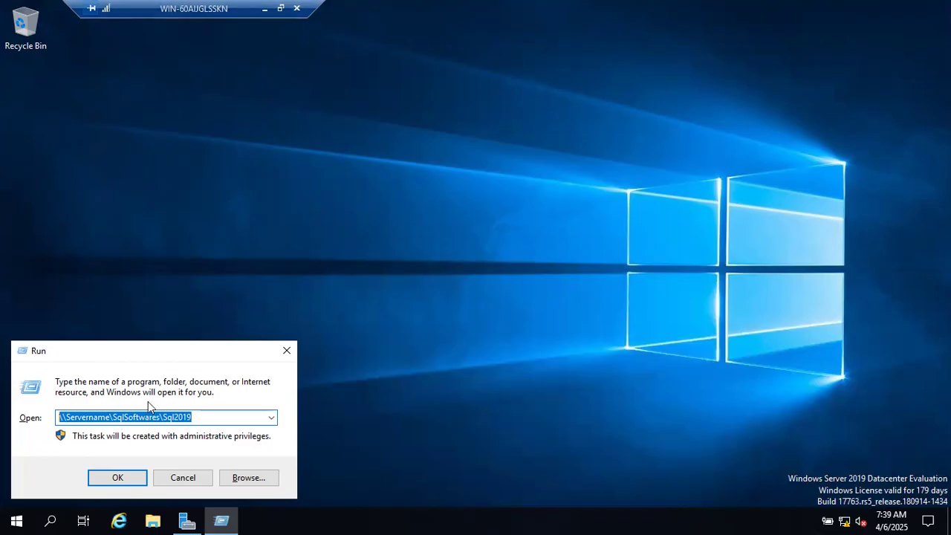
left_click(169, 479)
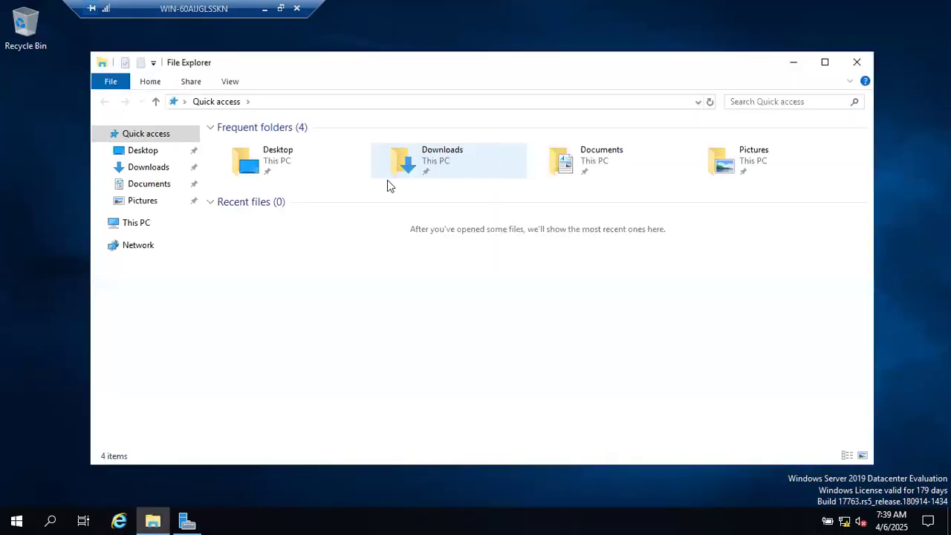
Select CD Drive (D:) SqlSetup_x64_ENU under This PC, then minimize the VM window
left_click(137, 225)
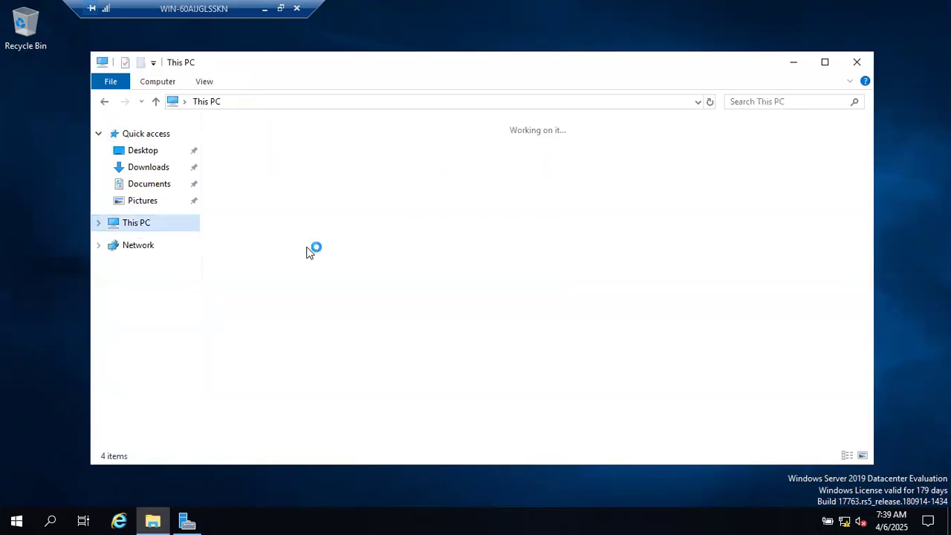
left_click(502, 289)
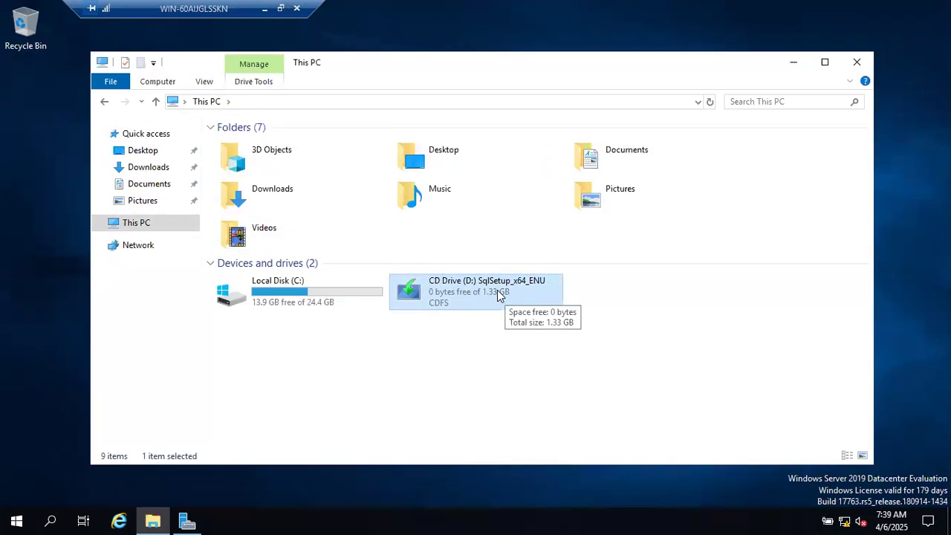
left_click(265, 8)
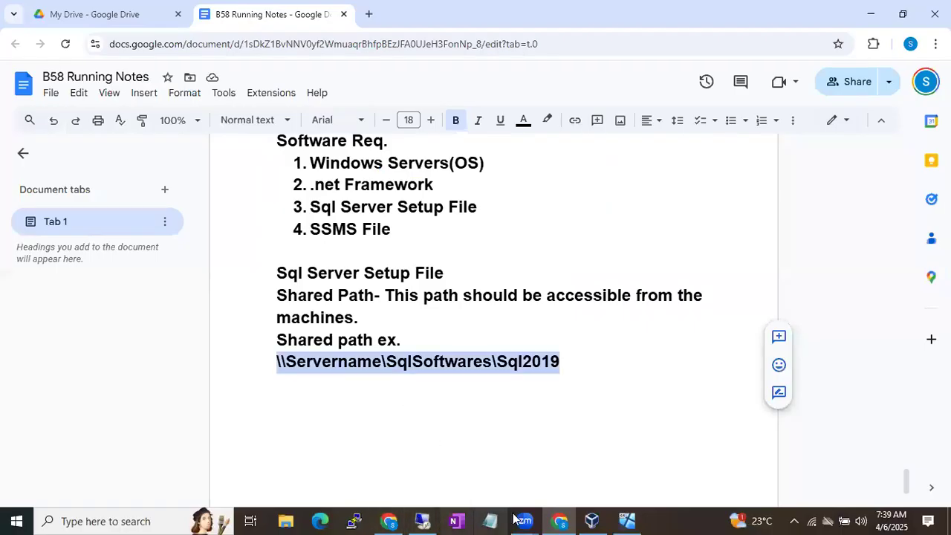
Check Batch58's Storage shows the SQLServer2019 ISO, cancel, and return to the running VM
left_click(592, 521)
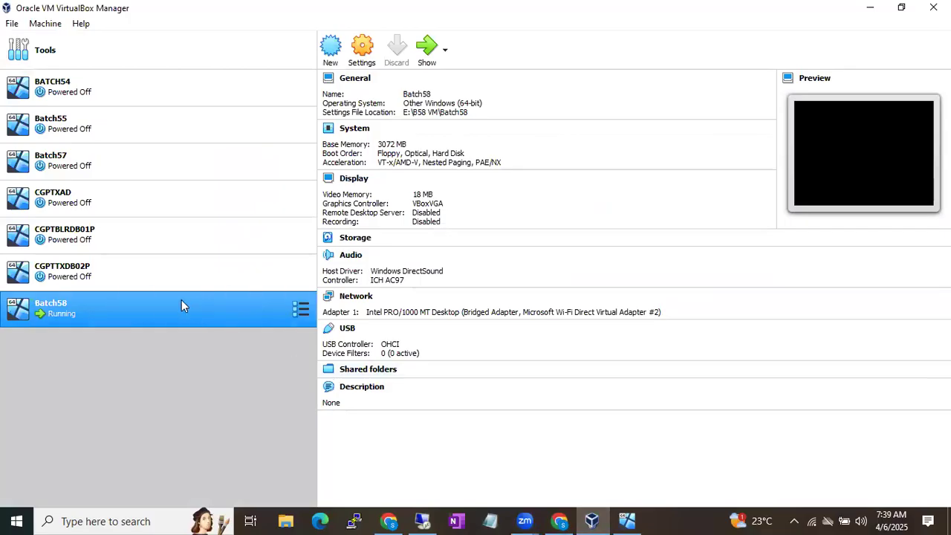
right_click(183, 305)
left_click(240, 37)
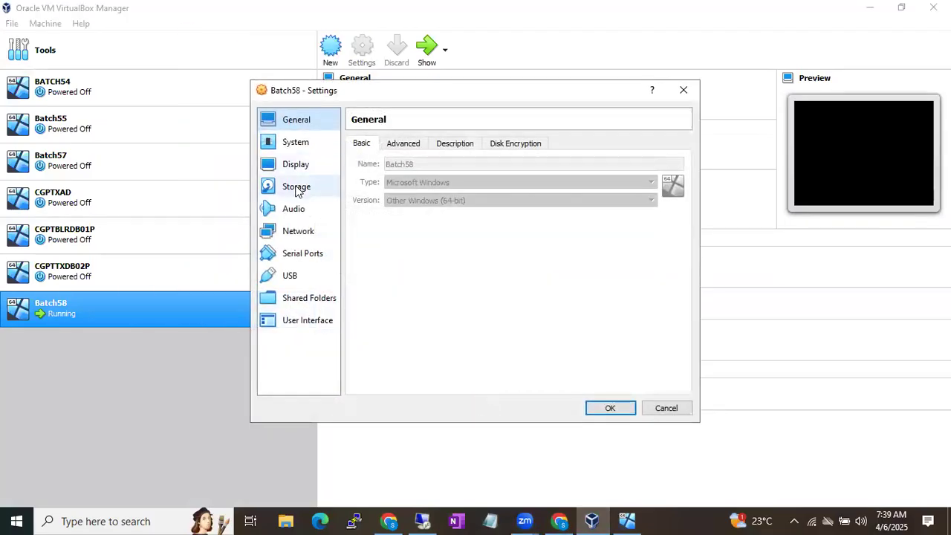
left_click(301, 187)
left_click(412, 193)
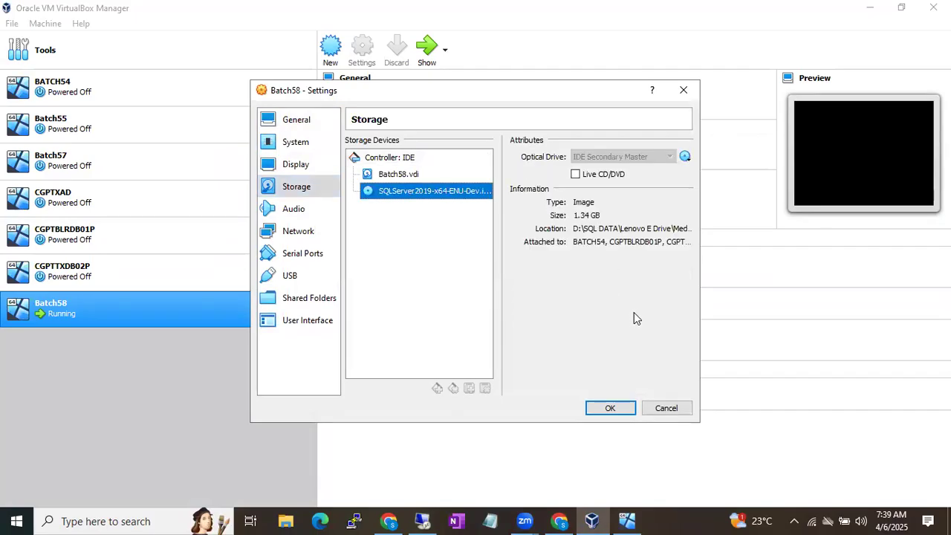
left_click(665, 408)
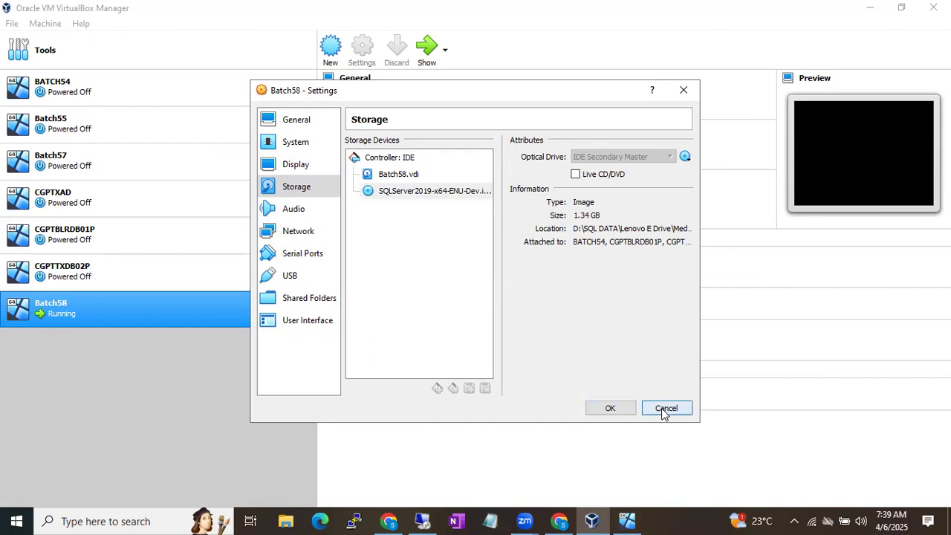
left_click(422, 520)
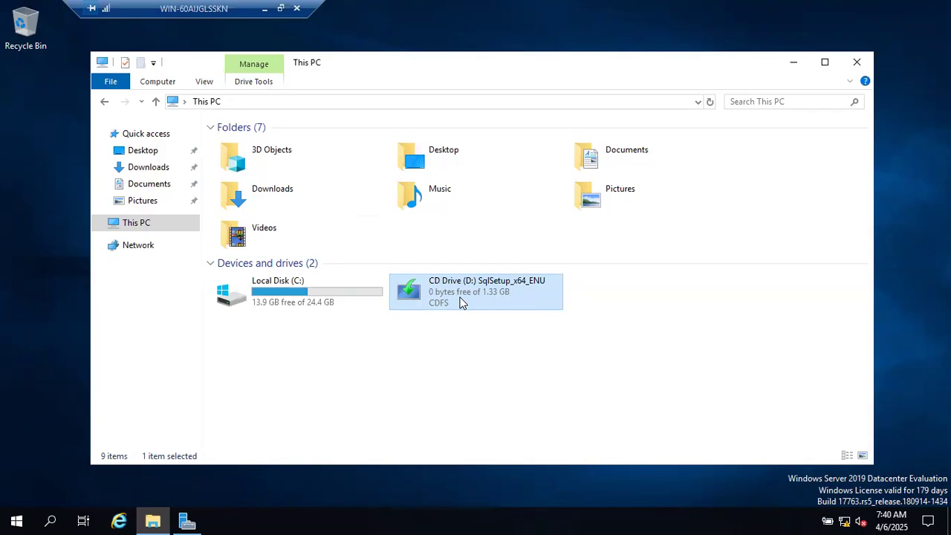
Open CD Drive (D:) SqlSetup_x64_ENU from This PC to view its contents
right_click(460, 302)
left_click(482, 311)
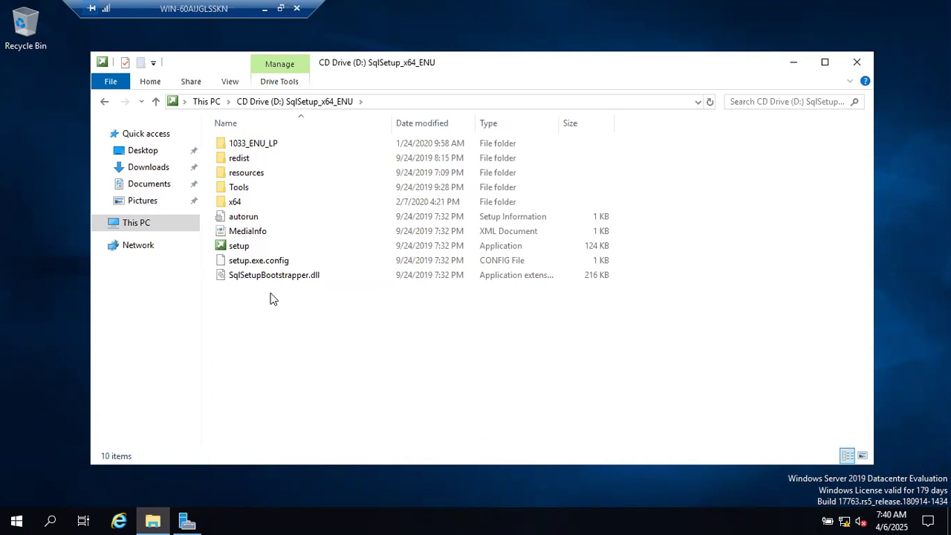
Run setup.exe from CD Drive (D:) as administrator
left_click(239, 247)
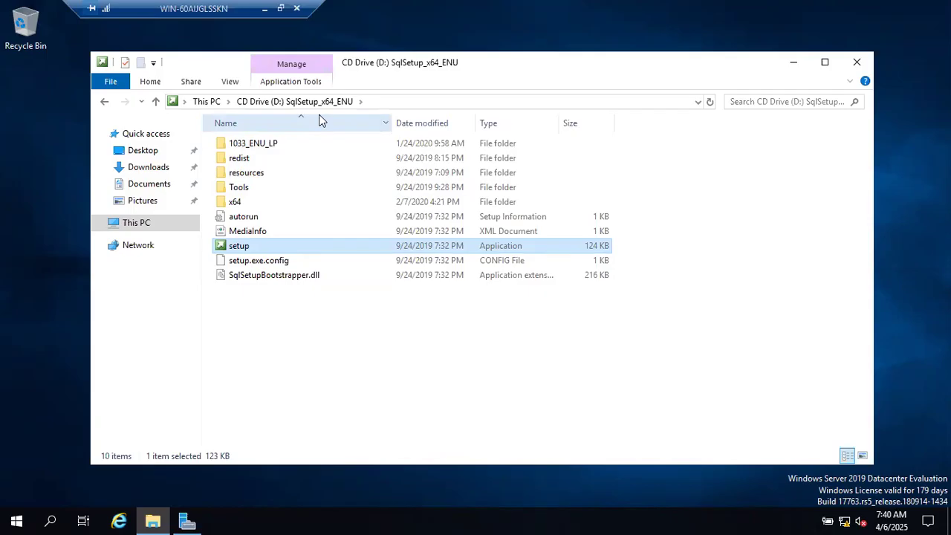
right_click(262, 250)
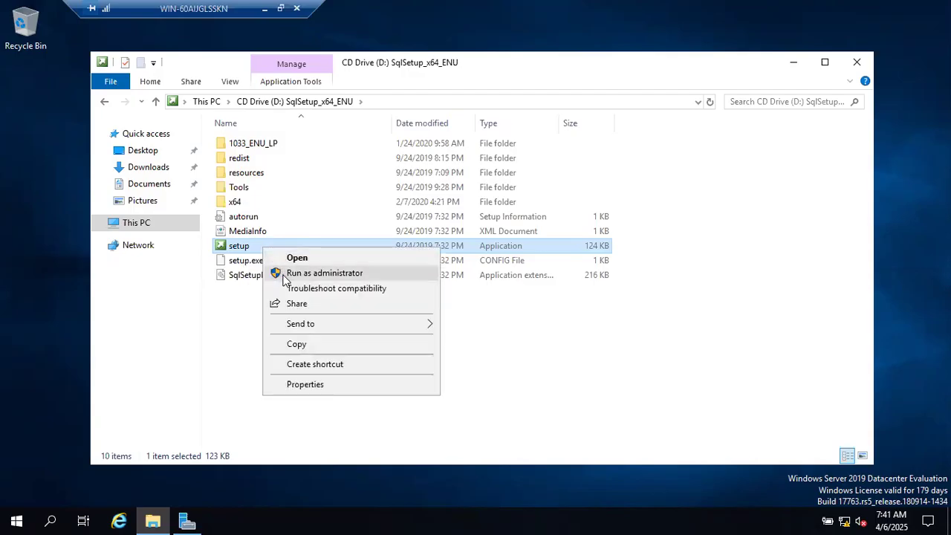
left_click(323, 272)
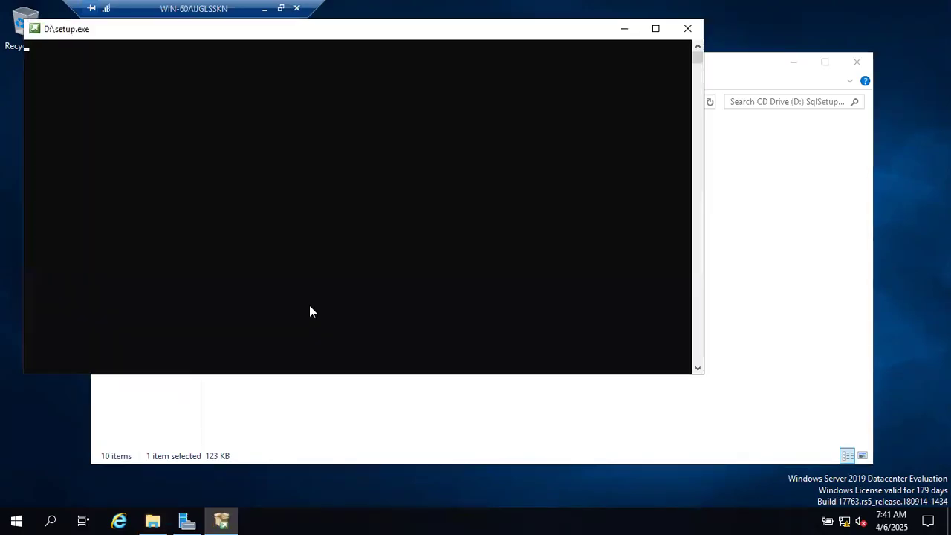
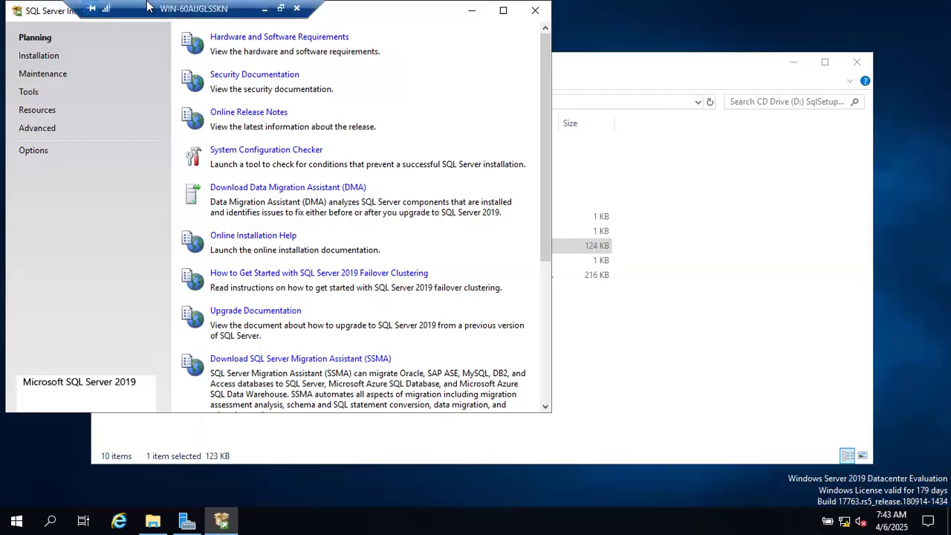
Minimize the VM session and switch through Chrome to the B58 Running Notes document
left_click(265, 9)
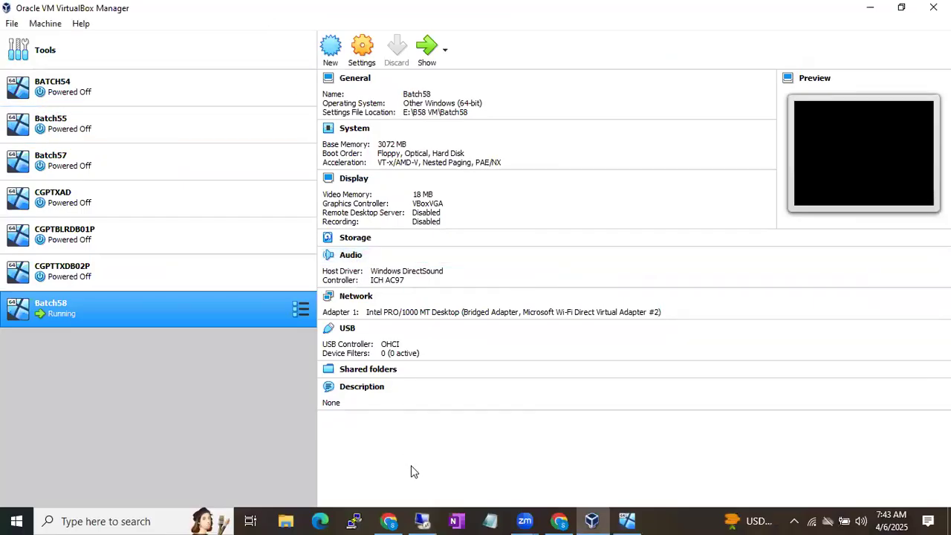
left_click(390, 520)
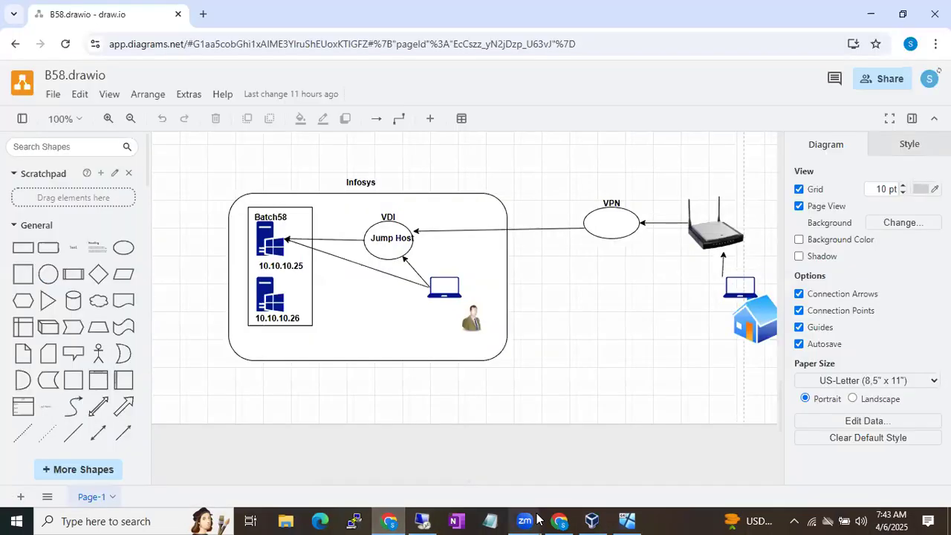
left_click(559, 520)
Add 'First thing that we have to do to install to sql server is' then 'Reboot the machine' below the shared path
left_click(606, 381)
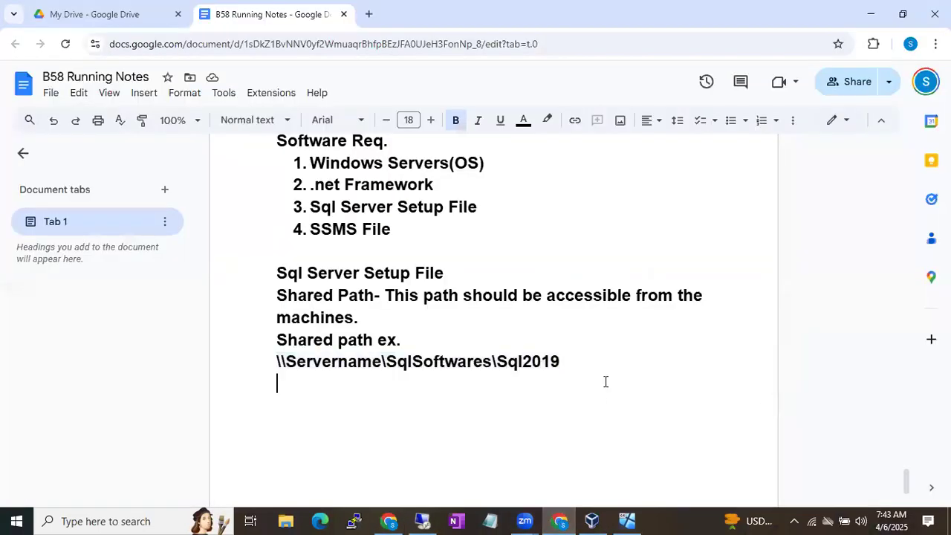
key("Return")
type("First thing tha")
key("BackSpace")
type("ing that we have")
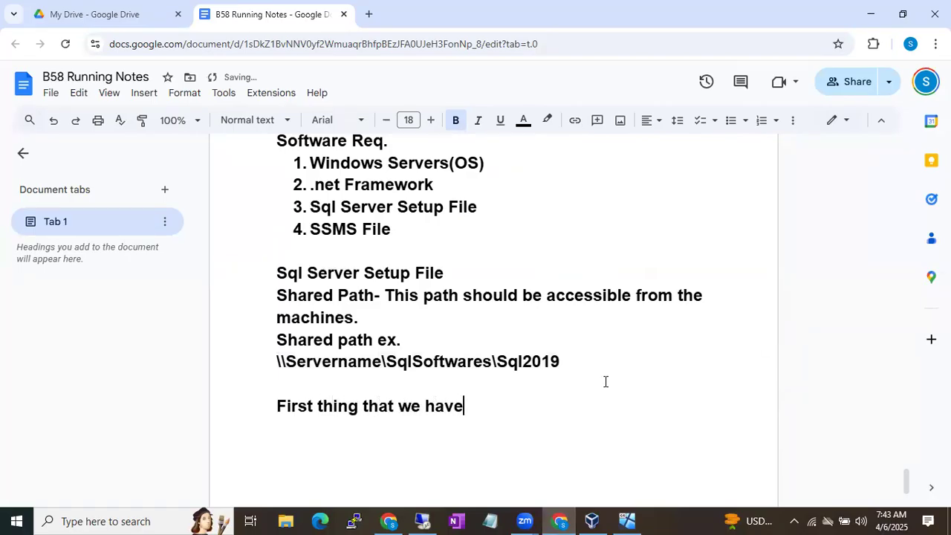
type(" to do to inst")
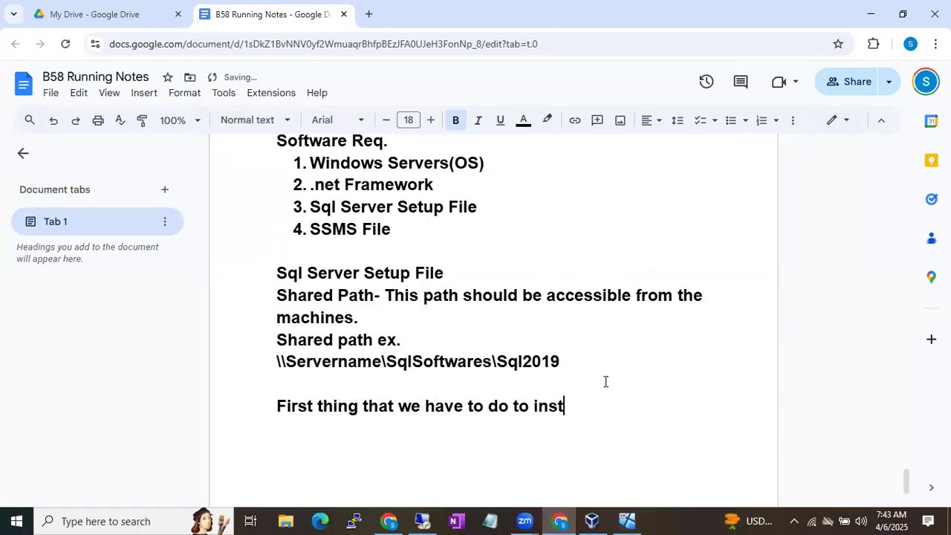
type("all to sql server is")
key("Return")
type("Reboot the machine.")
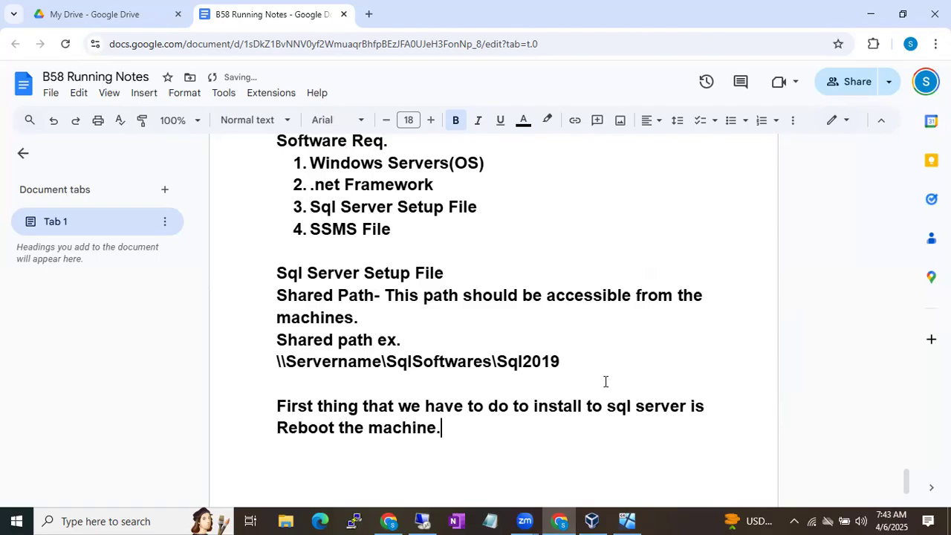
key("BackSpace")
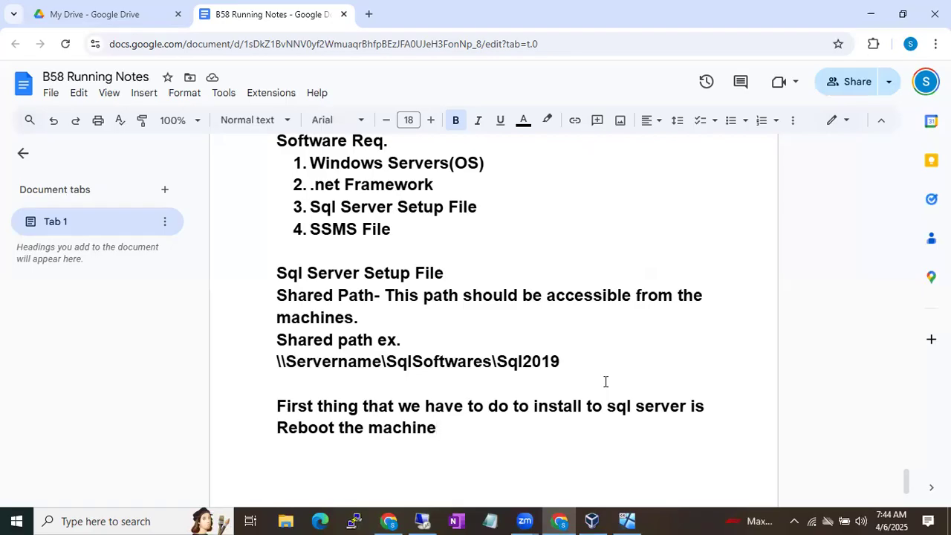
In the VM, start a Restart with reason Application: Maintenance (Planned), then cancel it
left_click(422, 521)
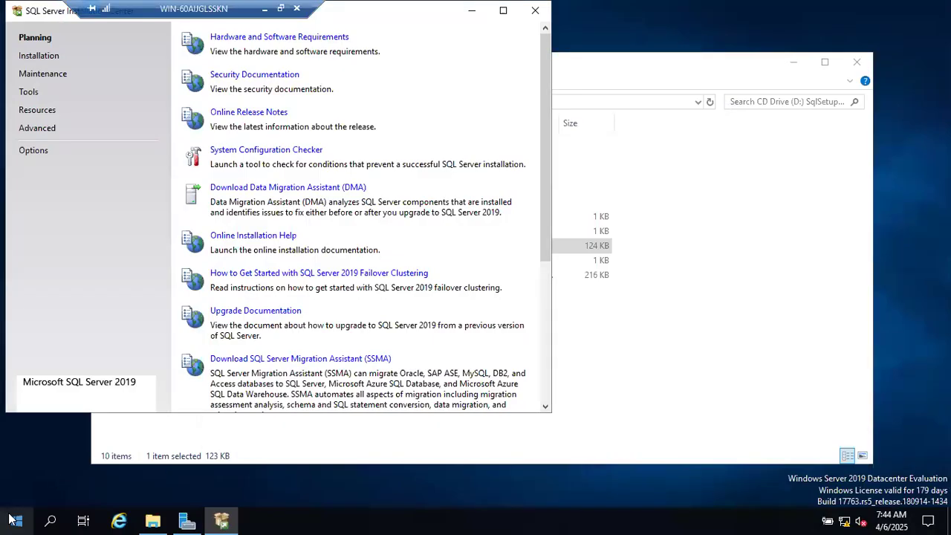
key("super")
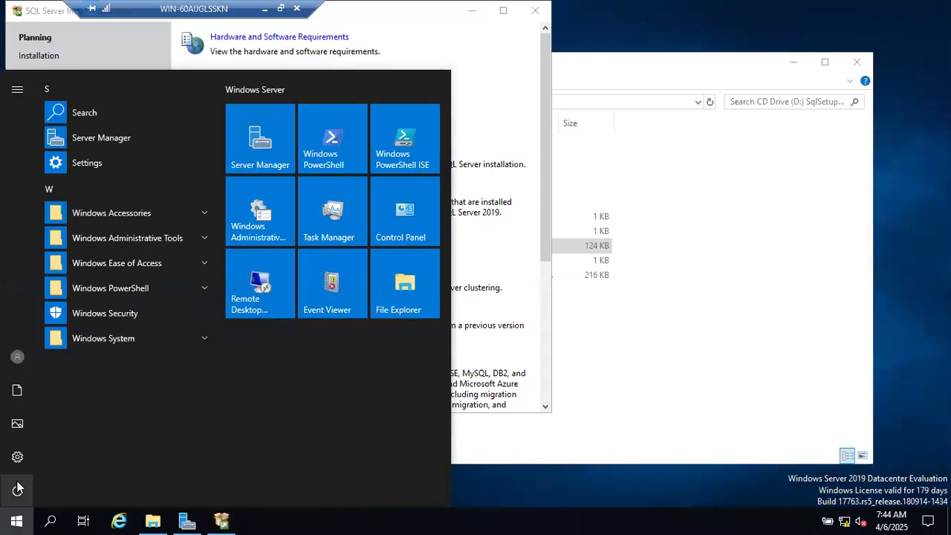
left_click(17, 488)
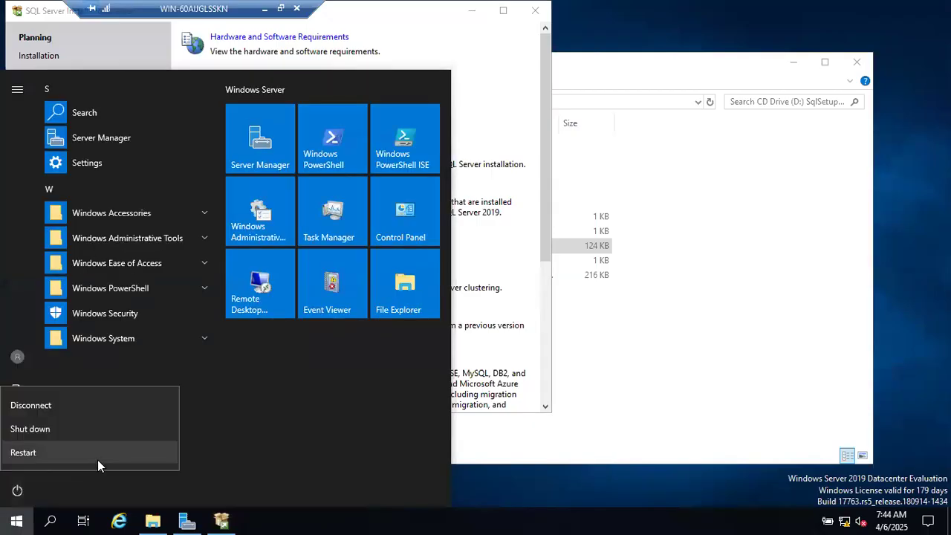
left_click(97, 460)
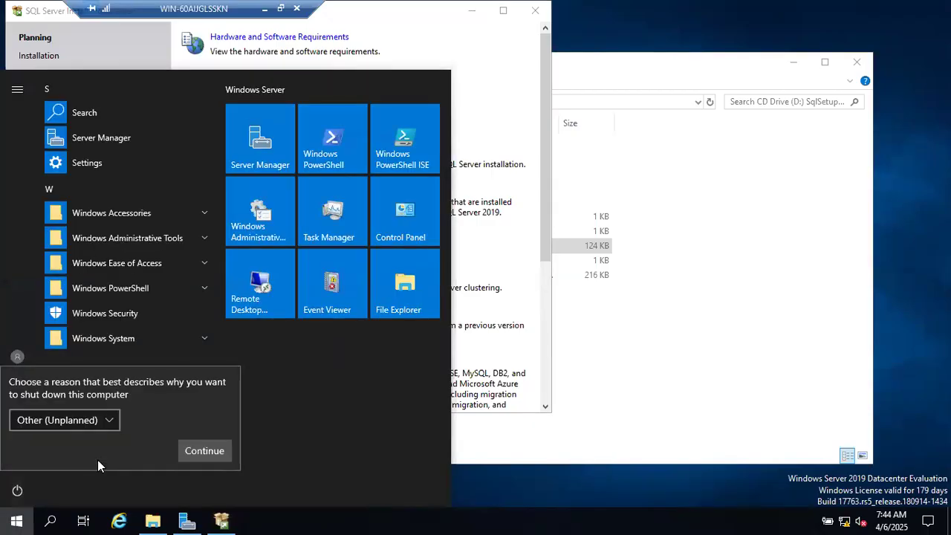
left_click(101, 421)
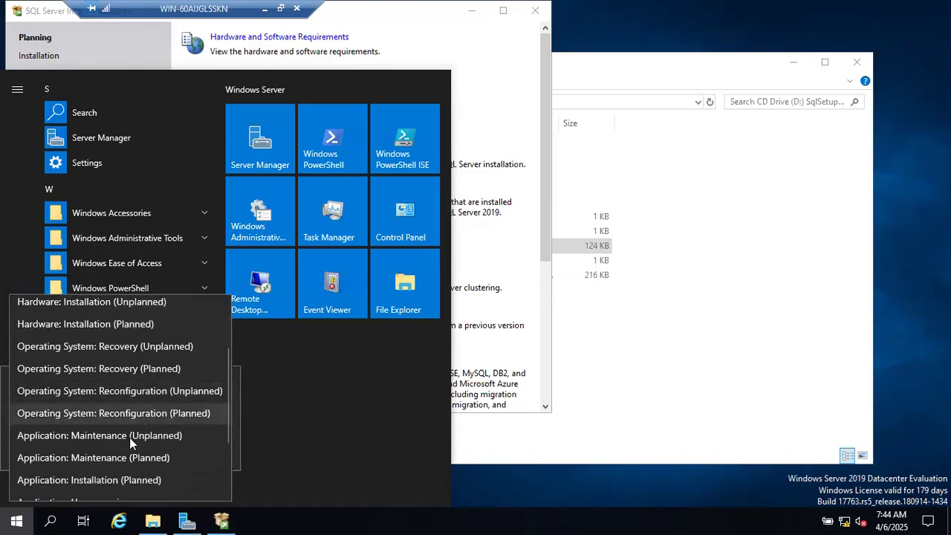
left_click(82, 462)
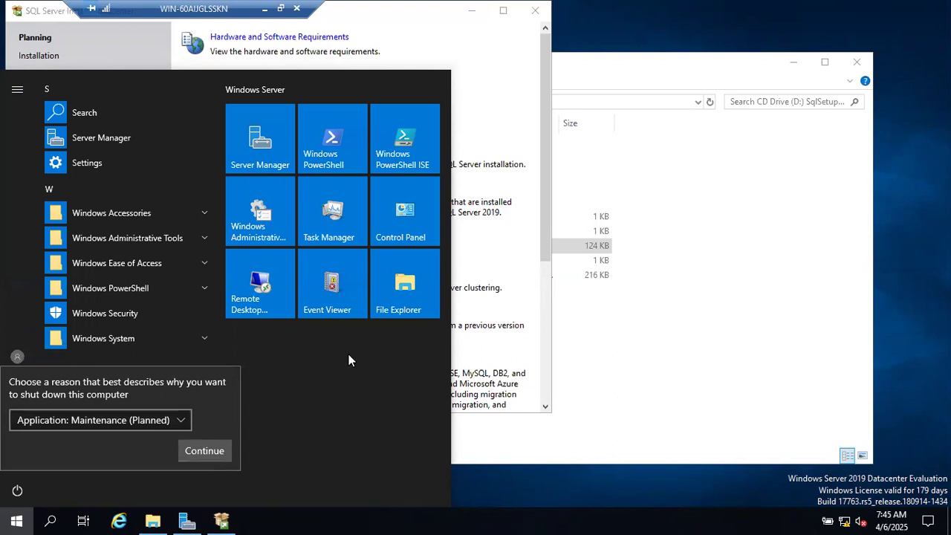
left_click(505, 106)
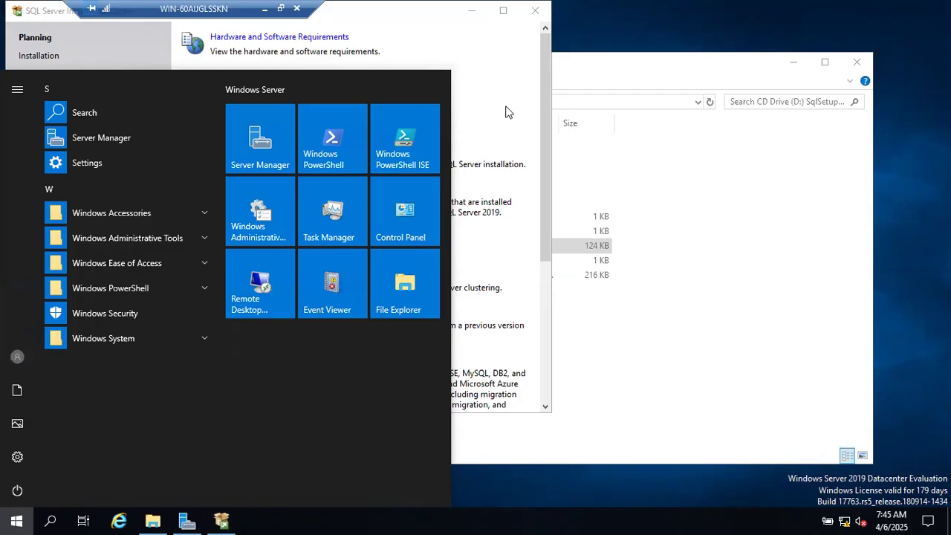
left_click(490, 101)
Drag the SQL Server Installation Center window toward the middle of the VM desktop
left_click_drag(418, 16, 594, 68)
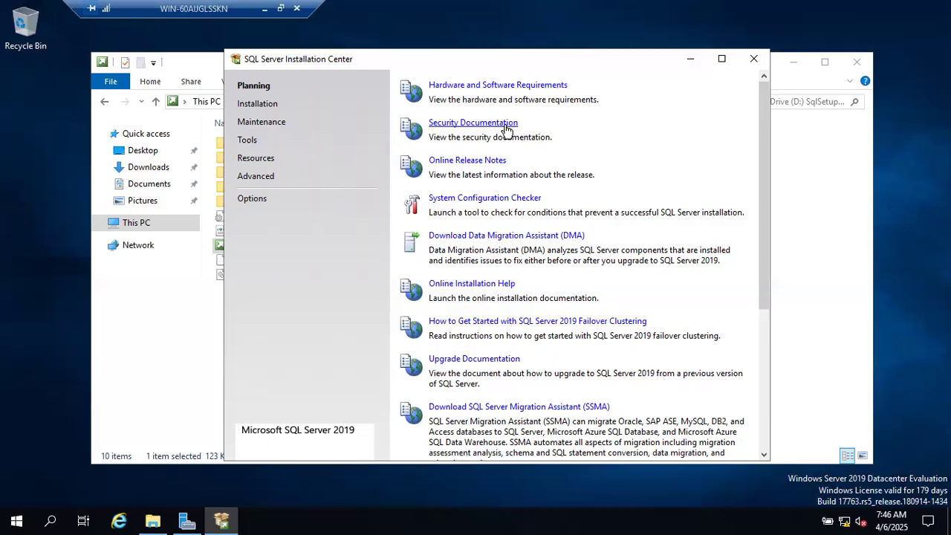
left_click(270, 104)
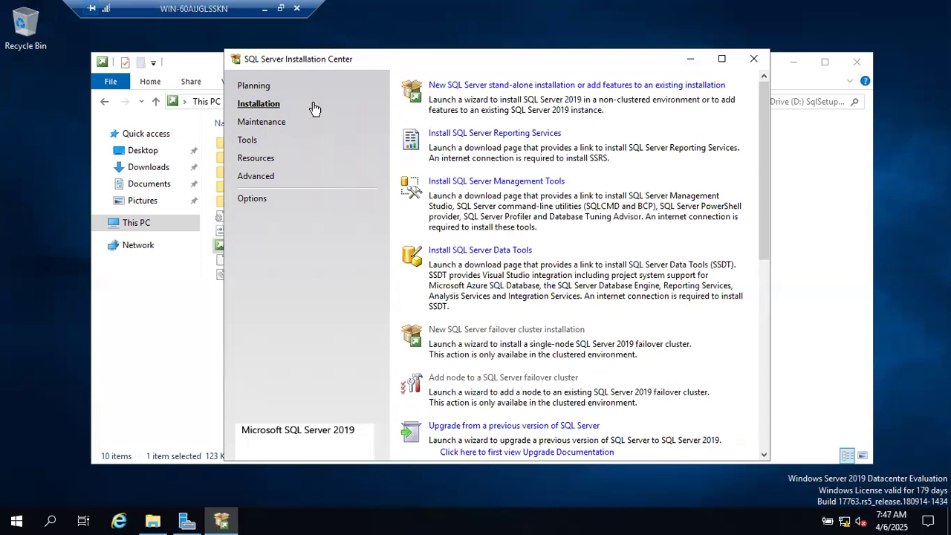
scroll(454, 314, "down", 4)
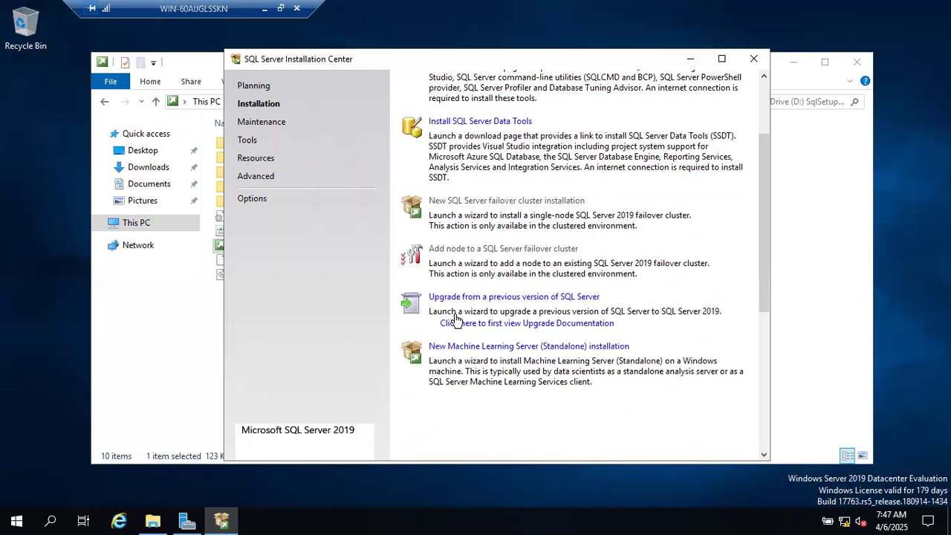
scroll(454, 313, "up", 4)
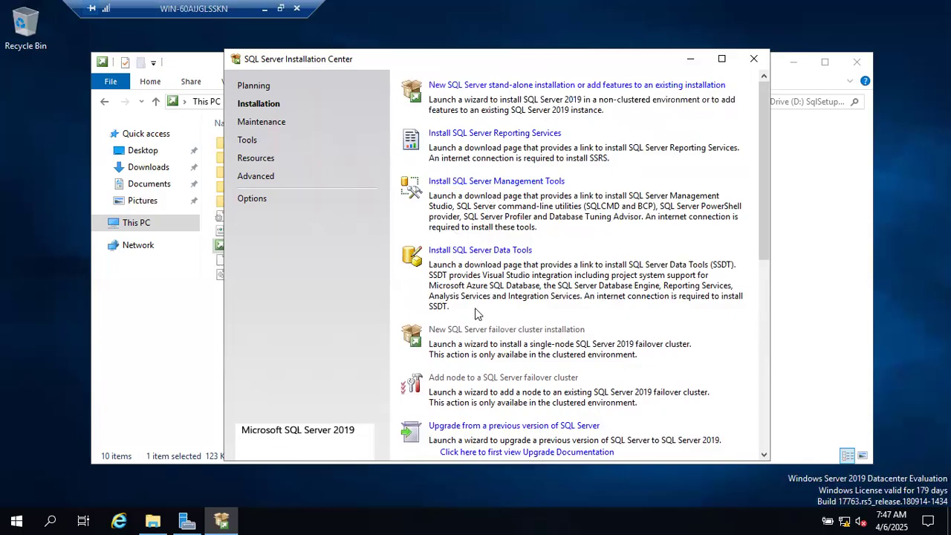
scroll(477, 313, "down", 3)
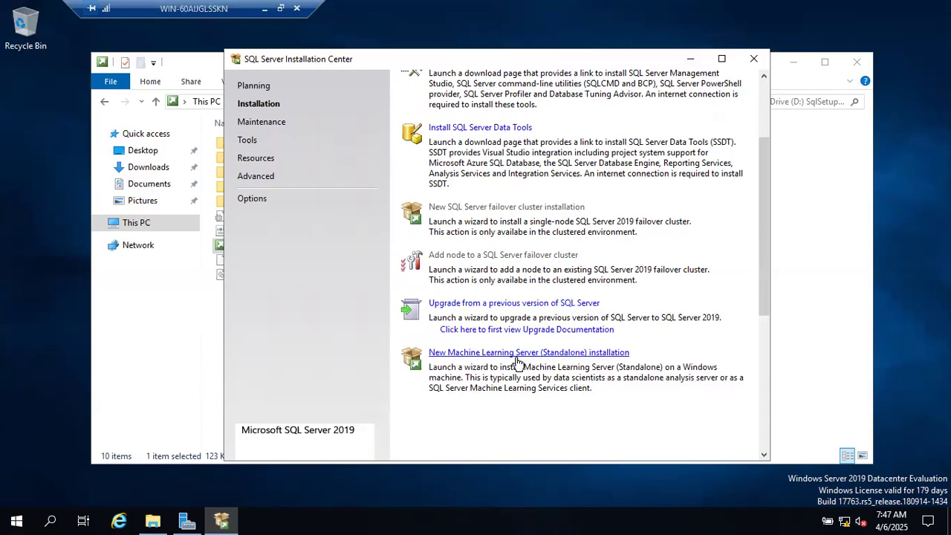
scroll(517, 362, "up", 3)
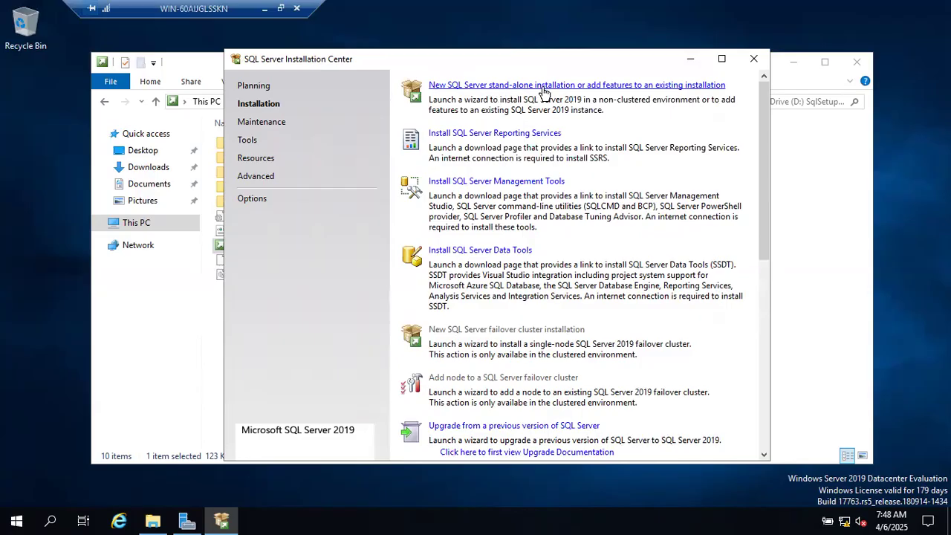
Minimize the VM and type 'There are 2 types of Installations' below Reboot the machine
left_click(264, 9)
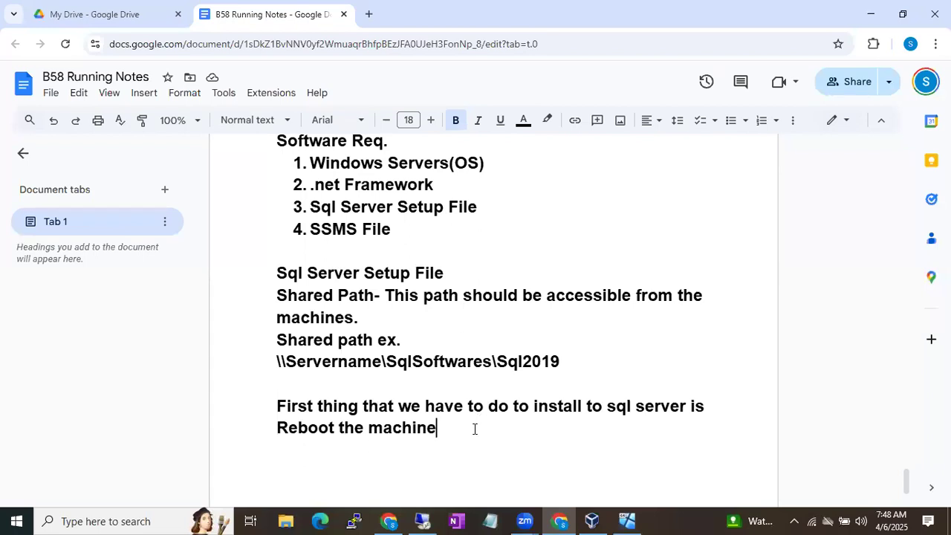
key("Return")
key("Return")
type("Tjeu")
key("BackSpace")
key("BackSpace")
key("BackSpace")
type("here are")
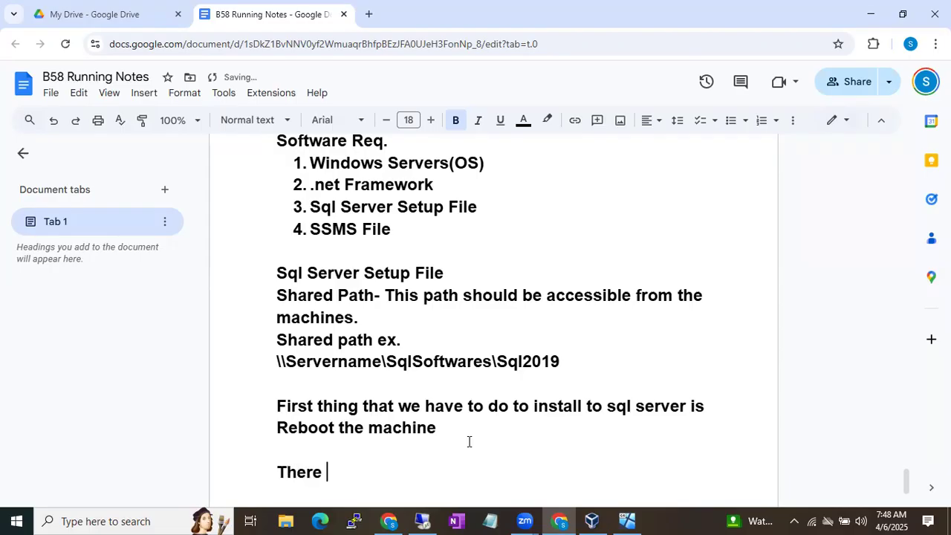
type("types of ")
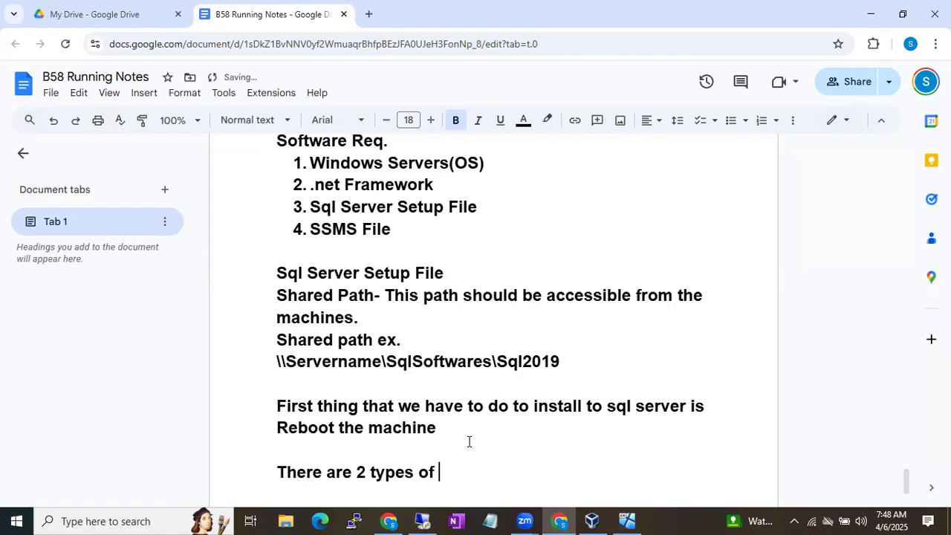
type("Installations")
List 1. Standalone and 2. Cluster Installation, then push the section onto the next page
key("Return")
type("1.")
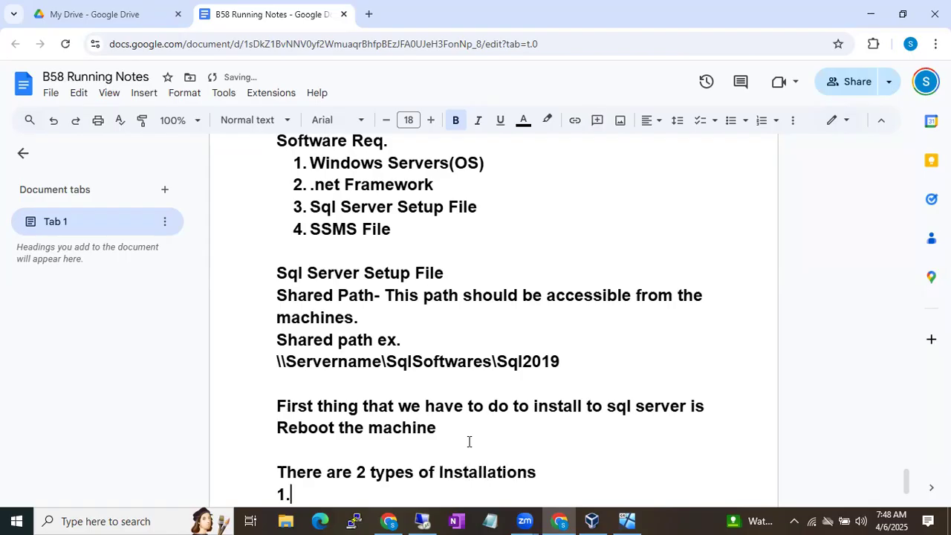
type(" Standalo")
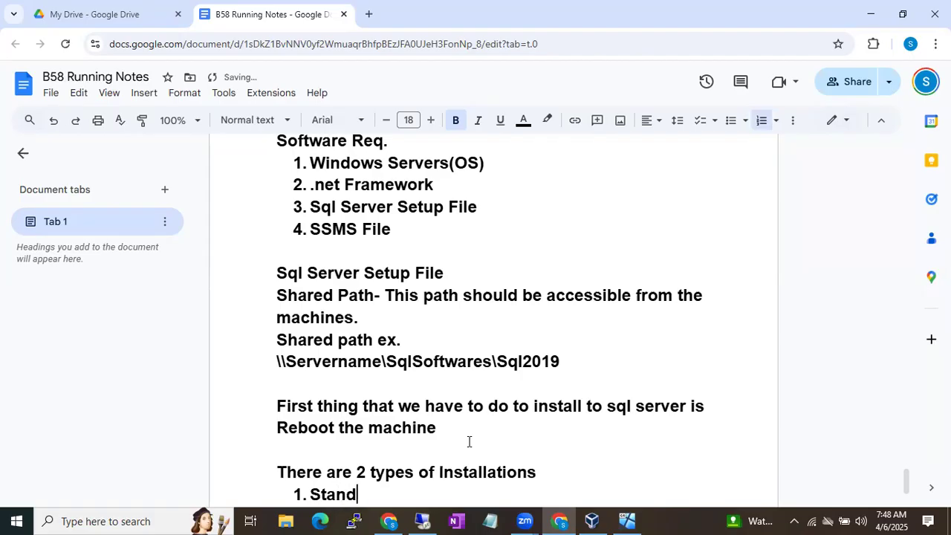
key("BackSpace")
type("lone")
key("Return")
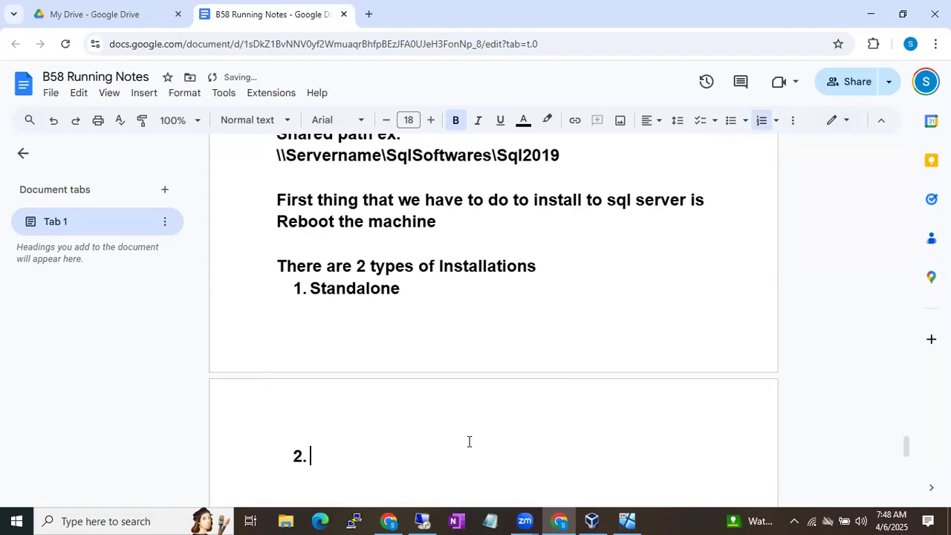
type("Cluster ")
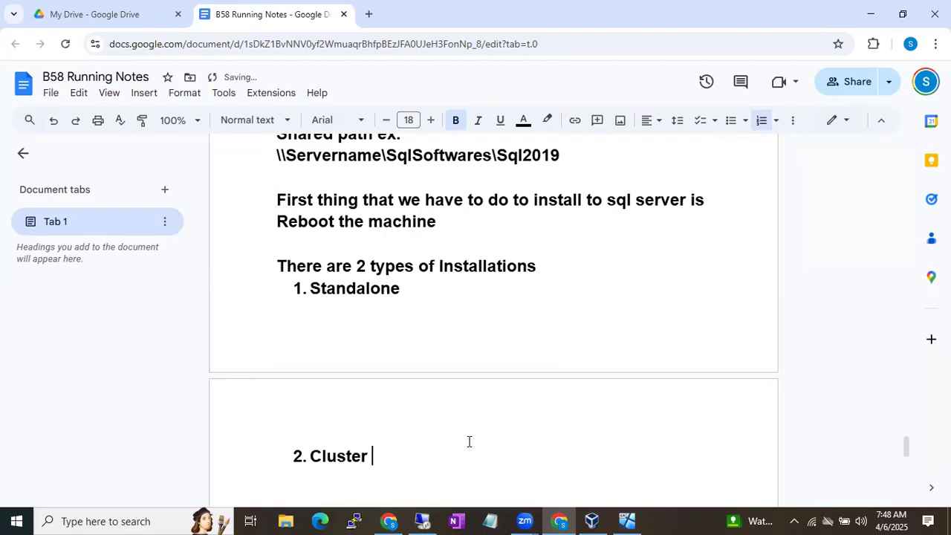
type("Installation")
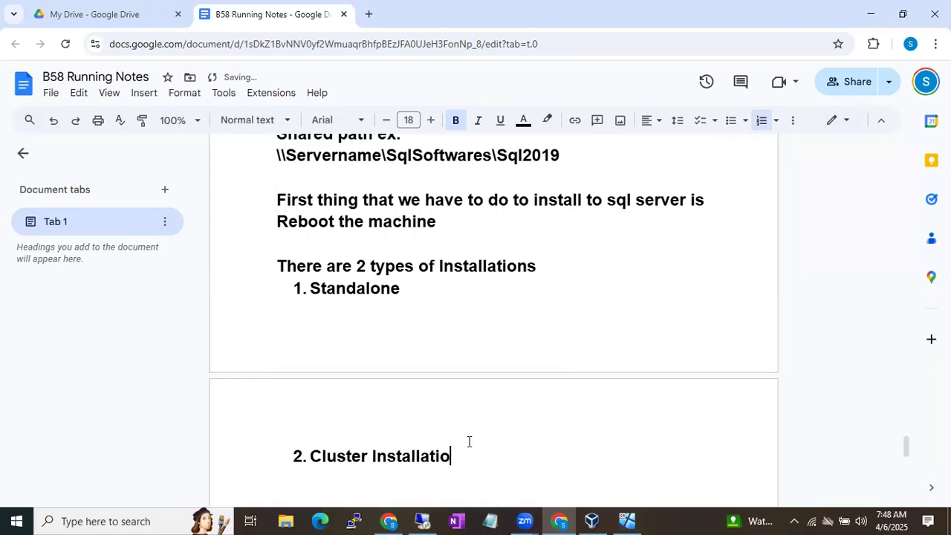
left_click(278, 265)
key("Return")
key("Return")
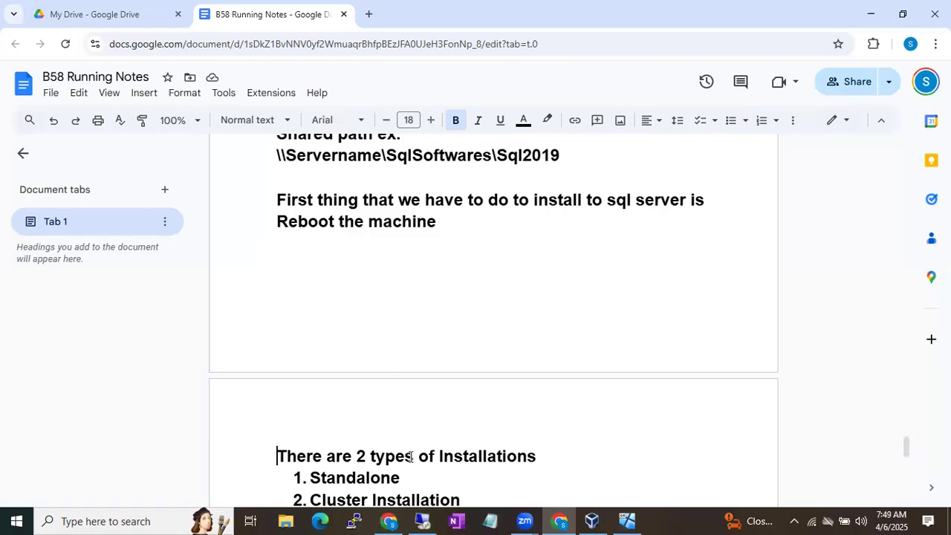
Append '(Installing Sql server on a single windows machine)' to the Standalone item
left_click(410, 480)
type("(Installing Sql server on a single wind")
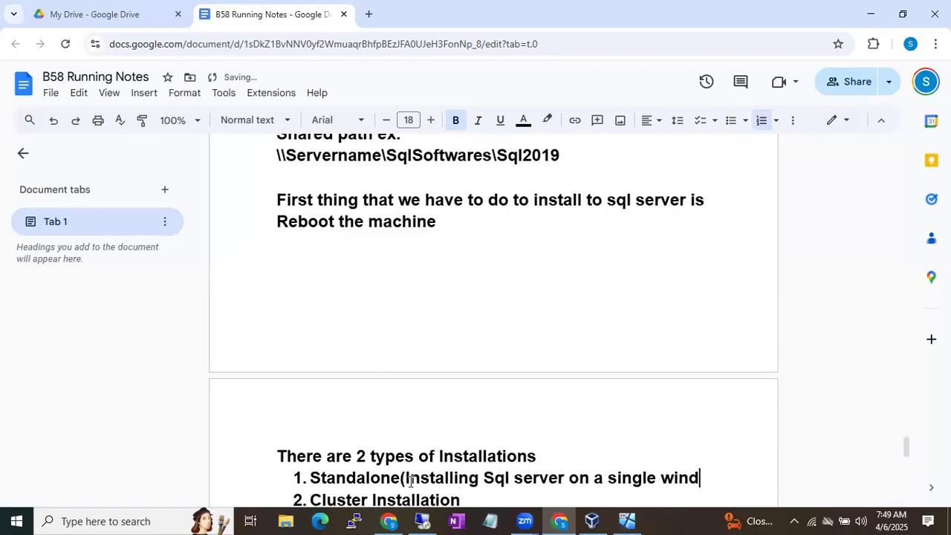
type("ows machine)")
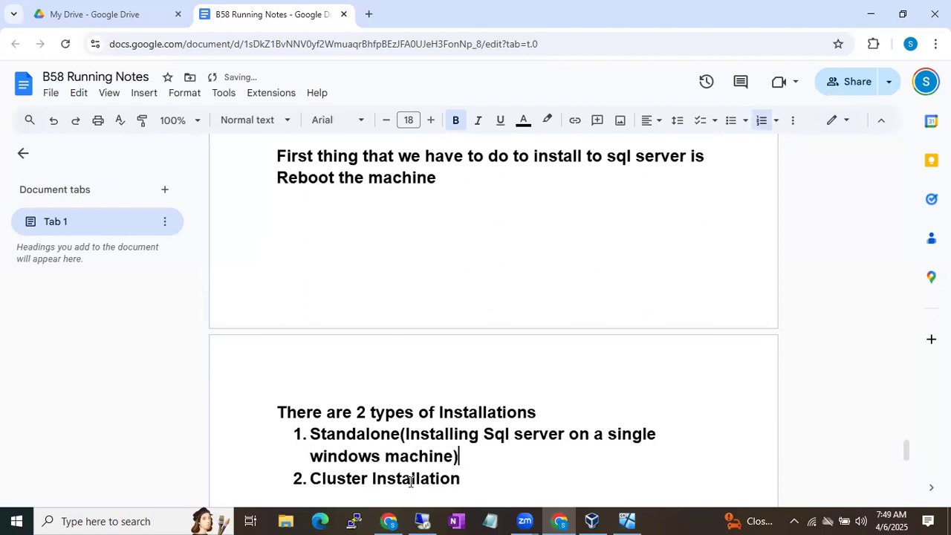
left_click(476, 468)
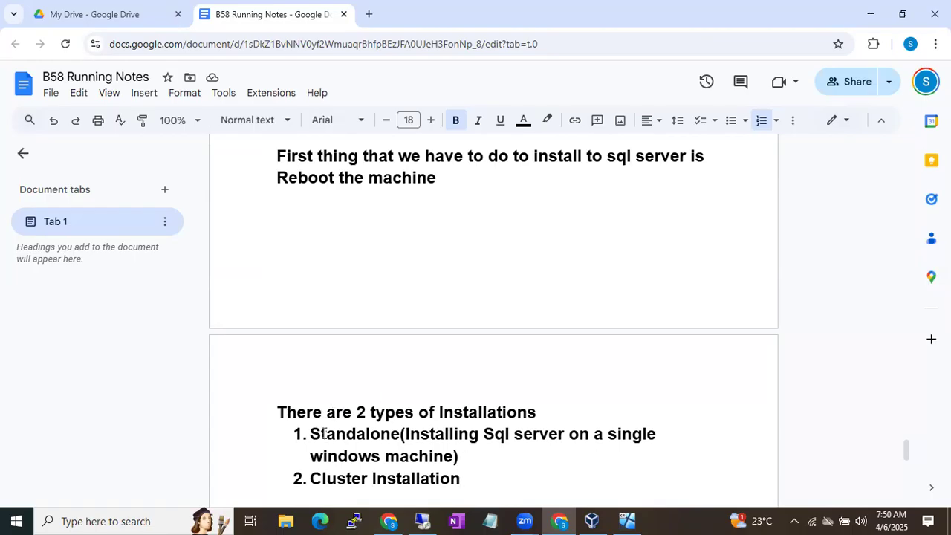
Highlight the word Standalone in the notes, then switch back to the VM session
left_click_drag(311, 434, 372, 433)
left_click(336, 477)
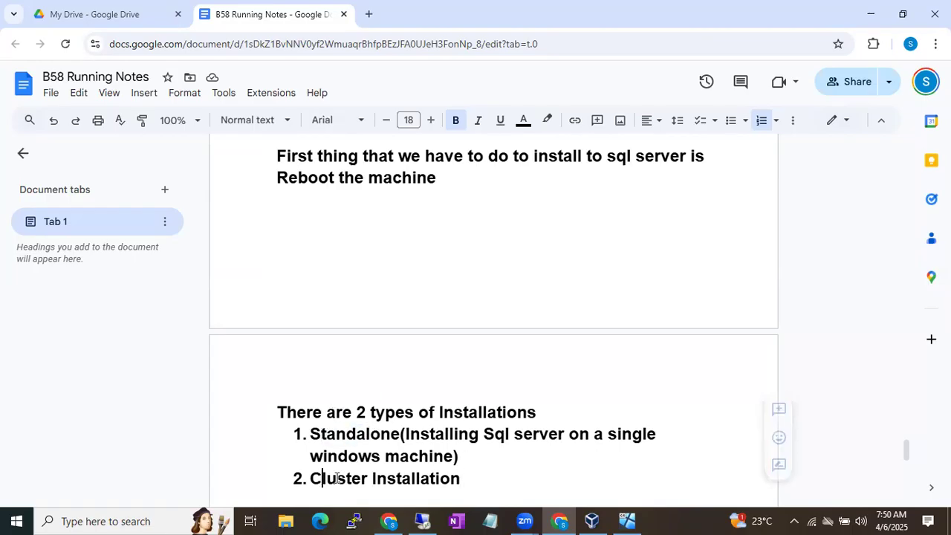
left_click_drag(336, 477, 385, 478)
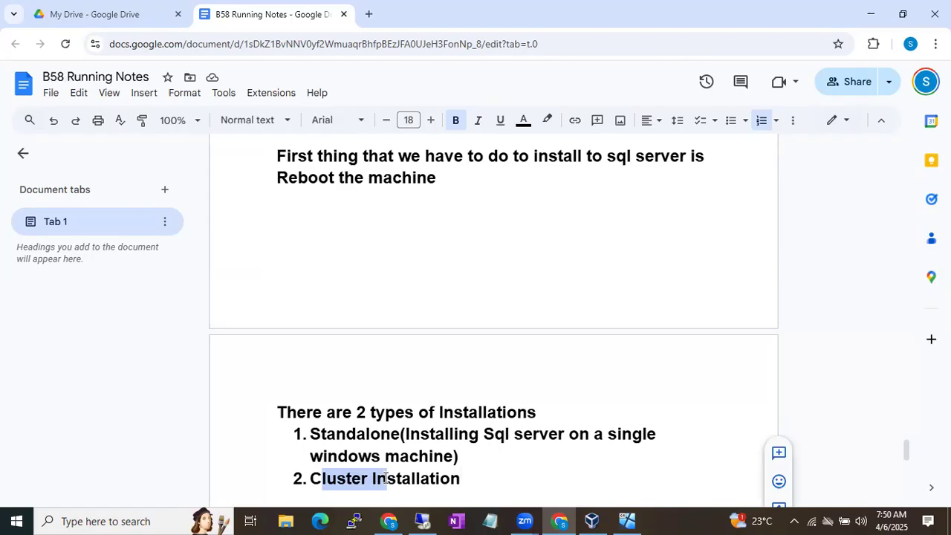
left_click_drag(310, 433, 388, 431)
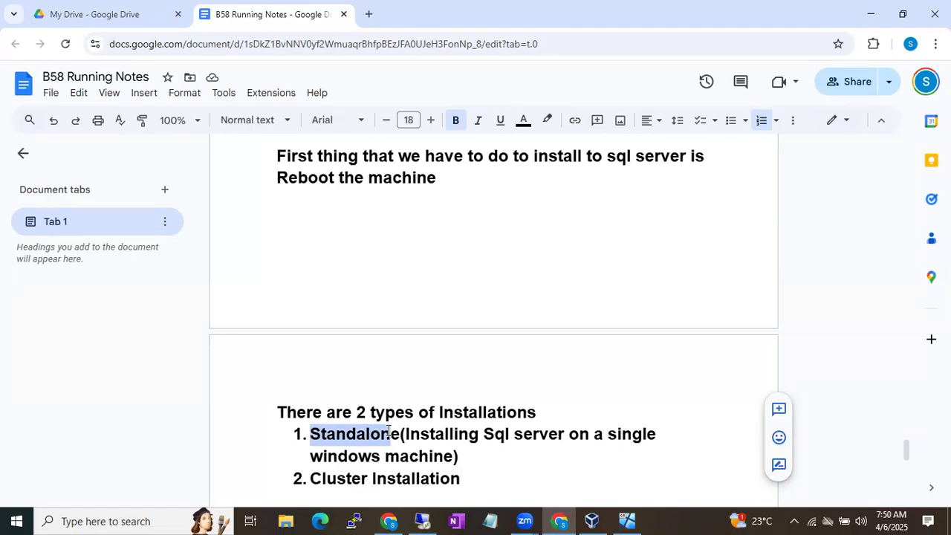
left_click(424, 519)
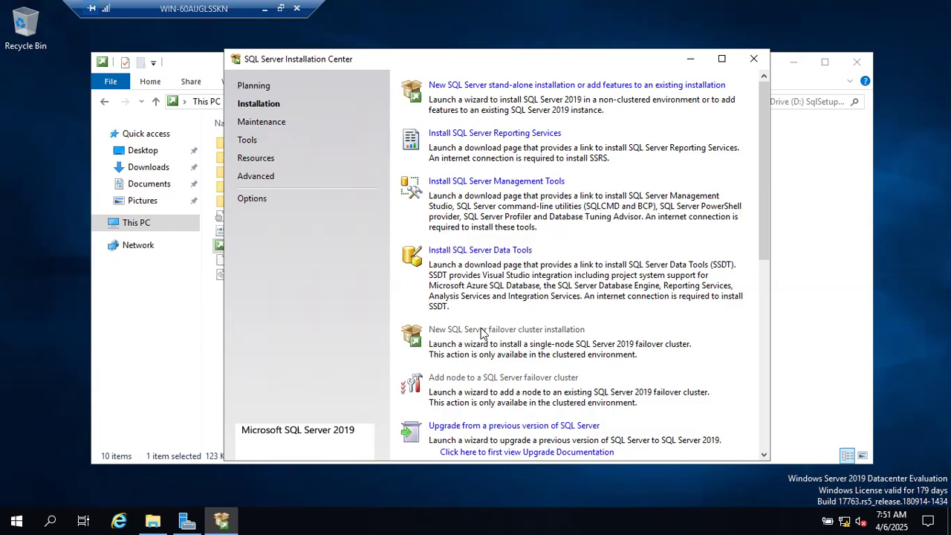
Choose 'New SQL Server stand-alone installation or add features to an existing installation'
left_click(491, 88)
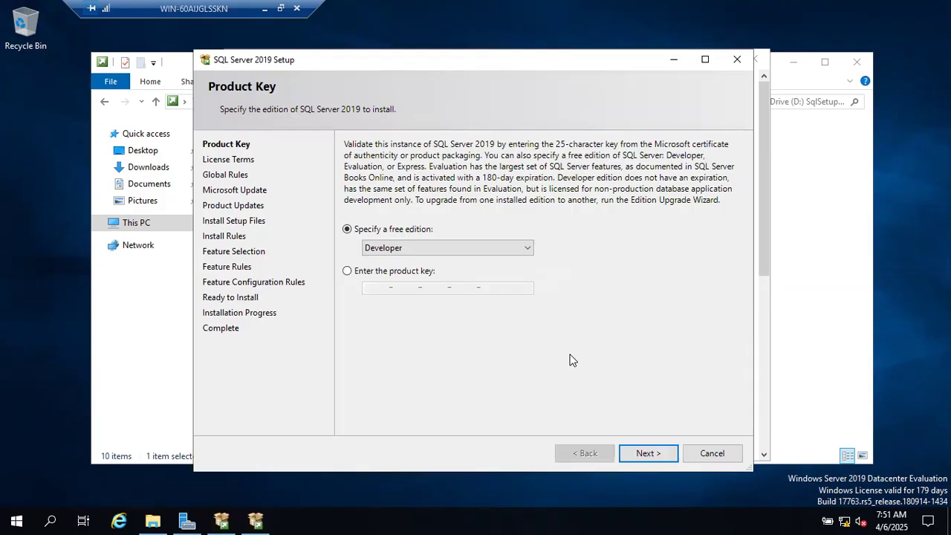
Minimize the VM and scroll the notes back to the RAM, ROM, CPU and BODMAS sections
left_click(269, 11)
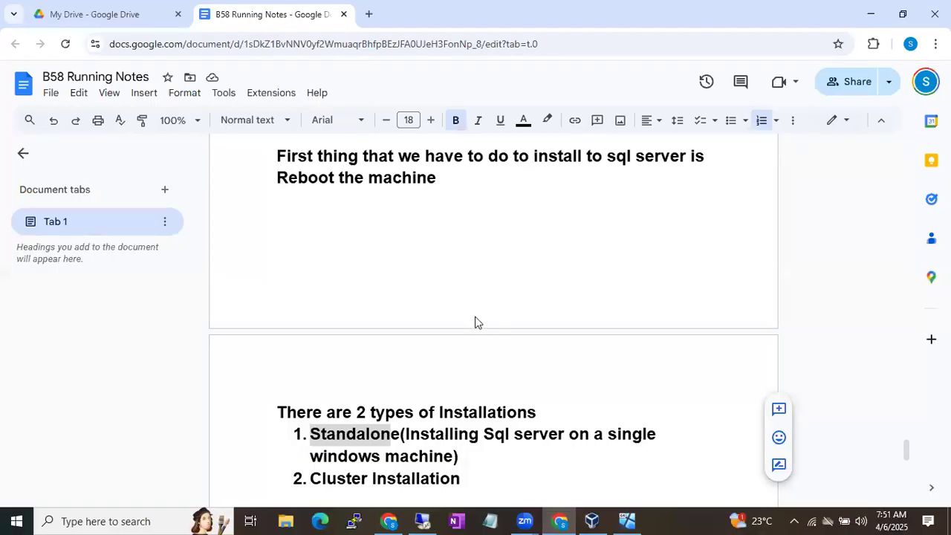
scroll(473, 318, "down", 2)
scroll(476, 316, "down", 1)
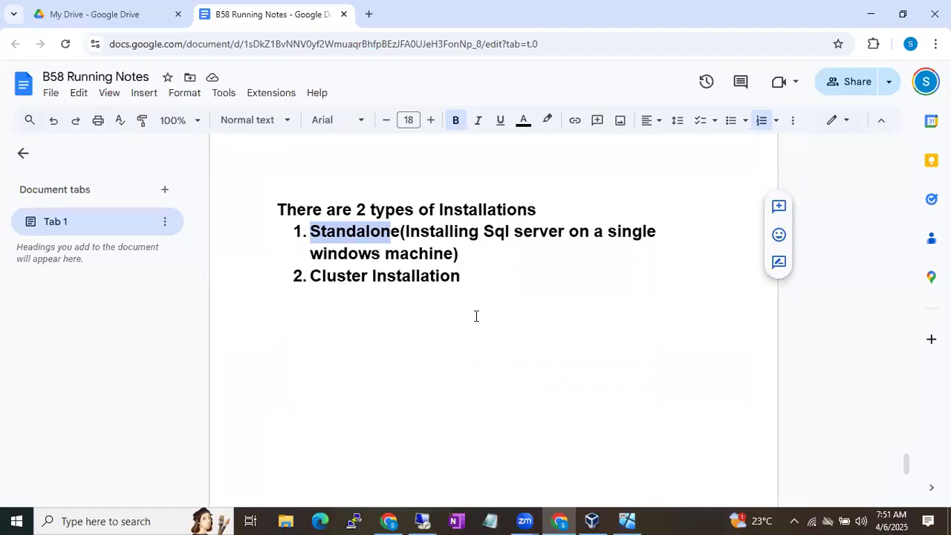
scroll(476, 316, "up", 20)
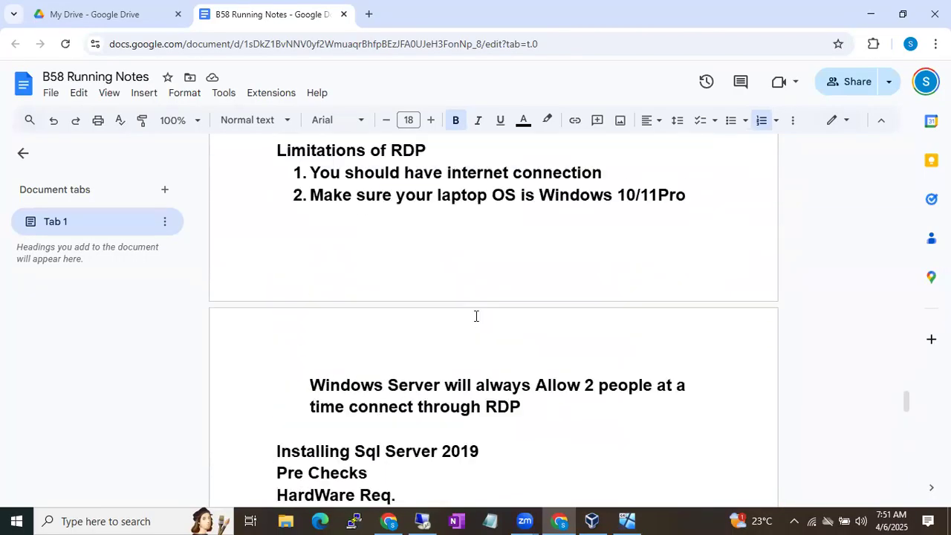
scroll(476, 315, "up", 9)
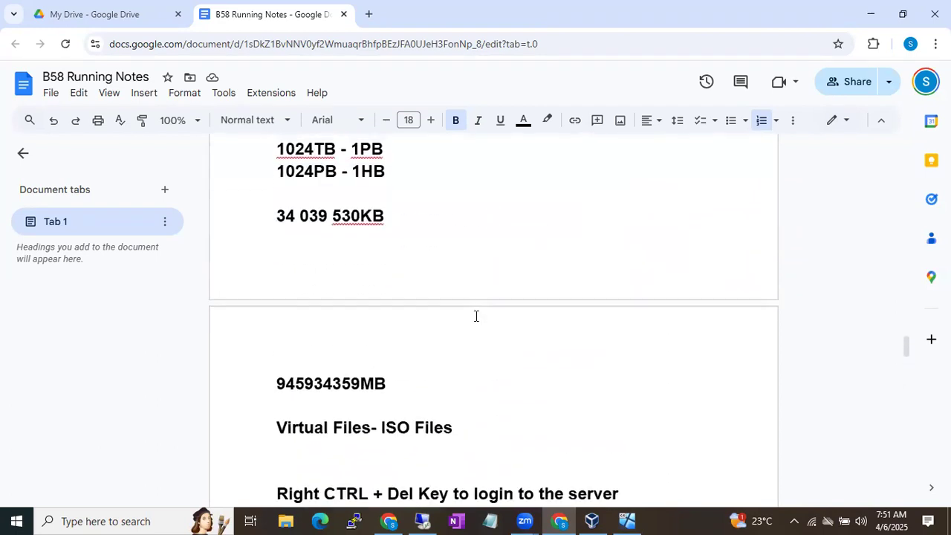
scroll(476, 316, "up", 8)
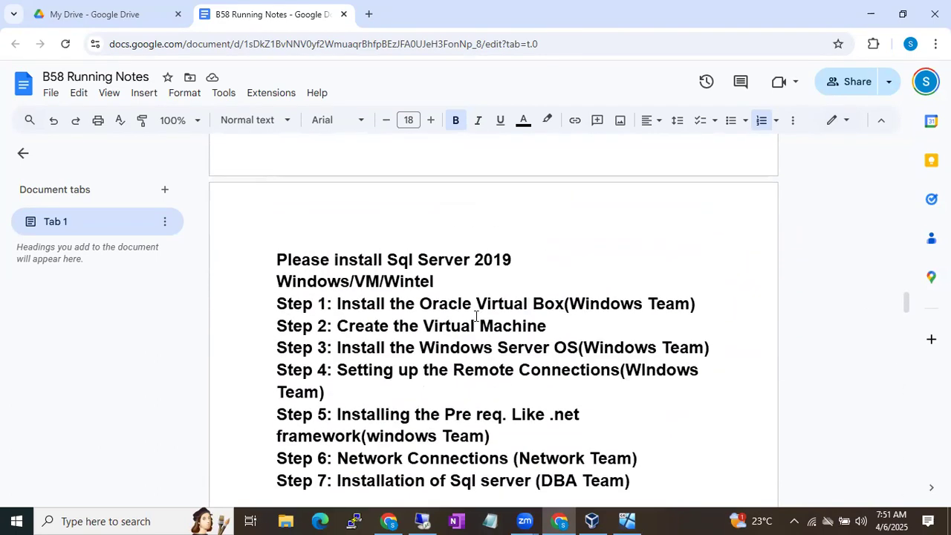
scroll(476, 316, "up", 6)
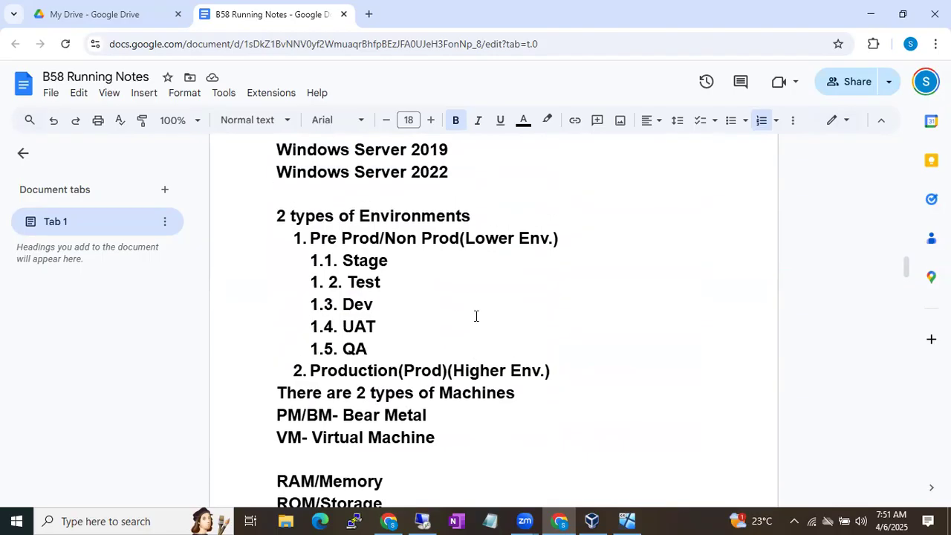
scroll(476, 315, "up", 2)
scroll(476, 316, "down", 7)
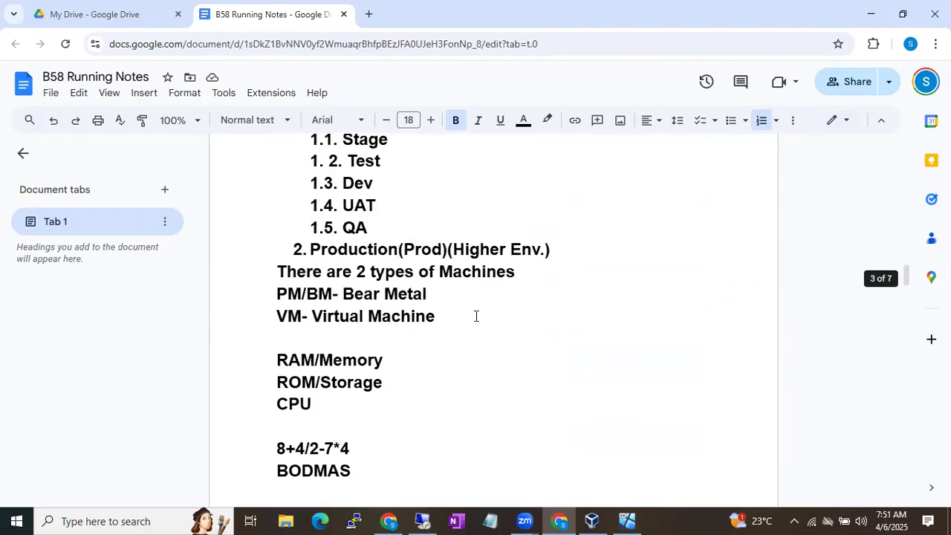
scroll(476, 316, "down", 9)
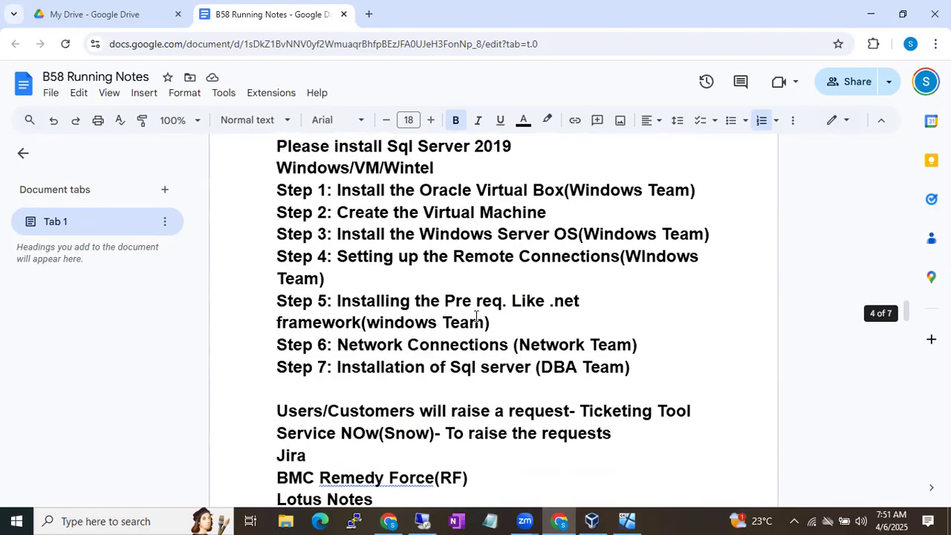
scroll(476, 316, "down", 3)
scroll(476, 316, "up", 7)
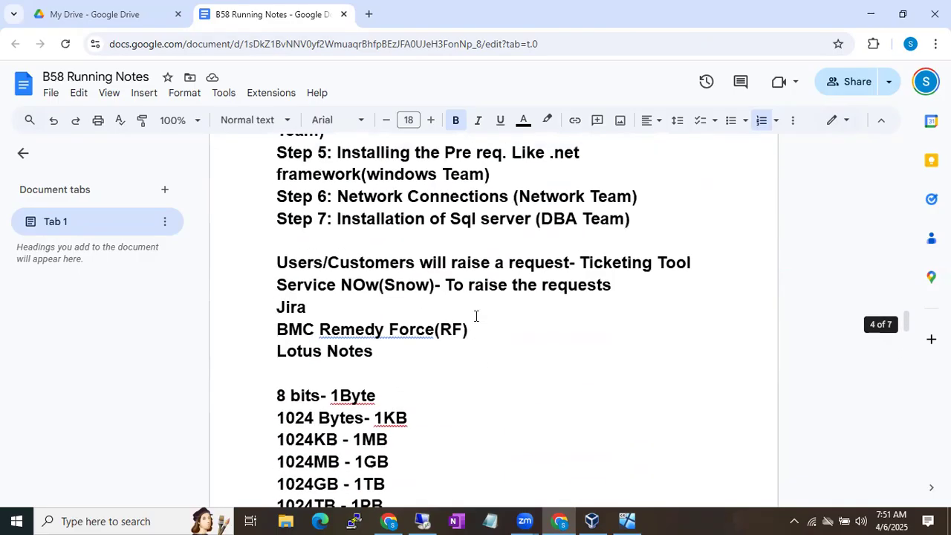
scroll(476, 316, "up", 3)
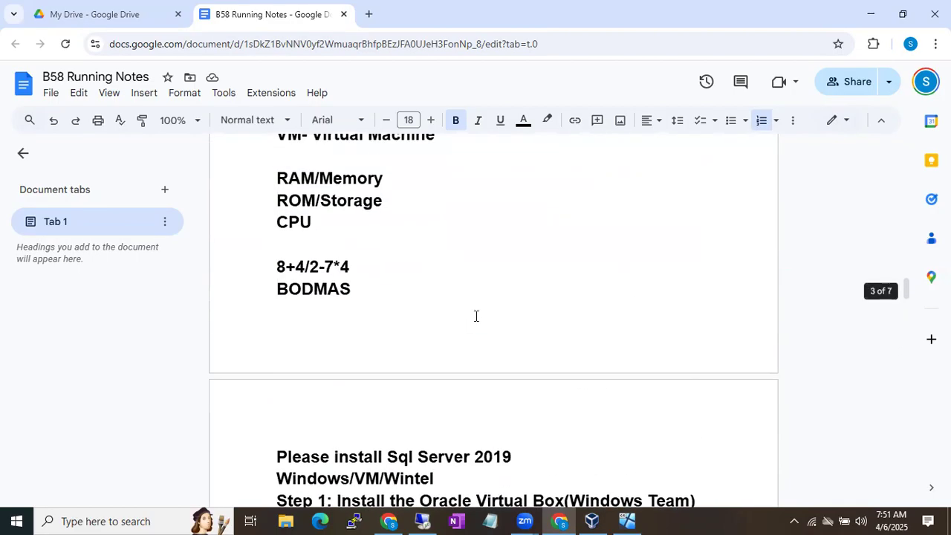
Return to the VM's Product Key page and open the free-edition dropdown with Developer selected
left_click(425, 520)
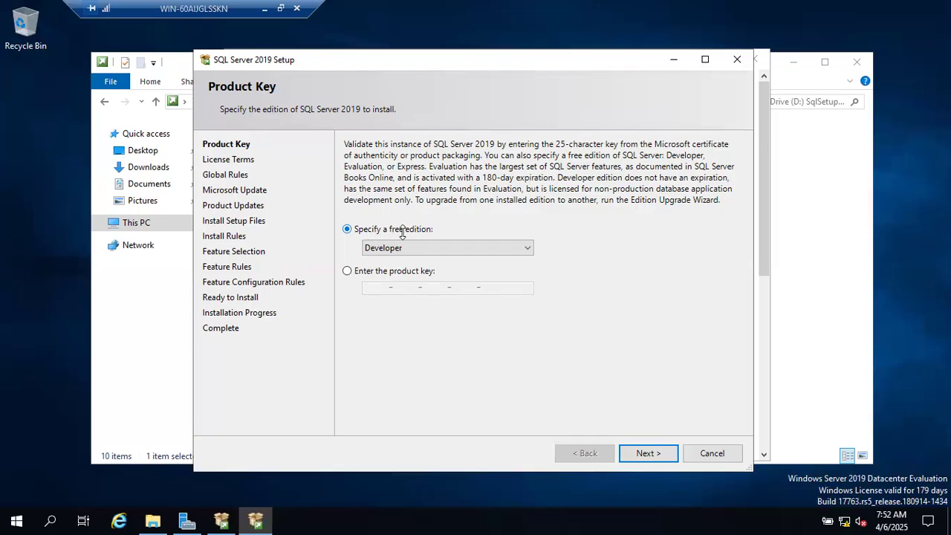
left_click(450, 247)
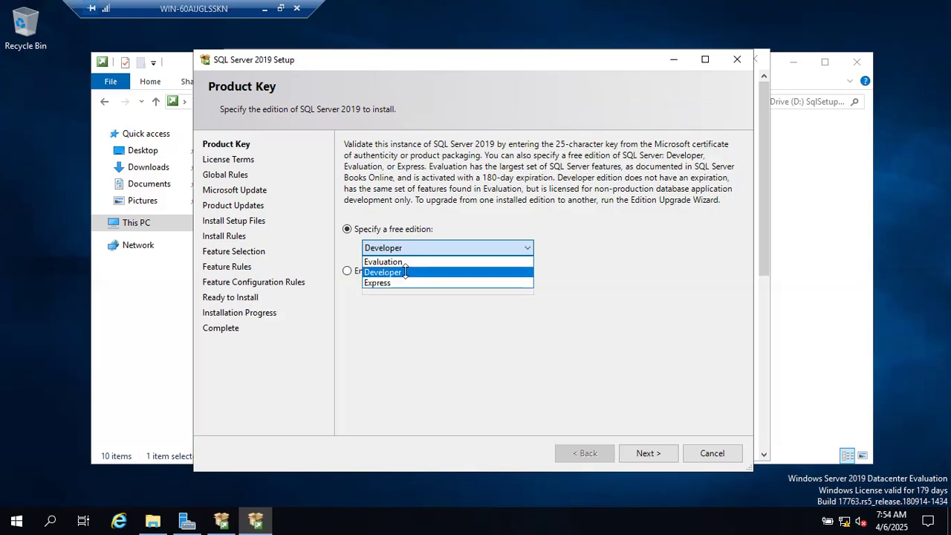
Choose the free Developer edition instead of a product key and move on to License Terms
left_click(405, 272)
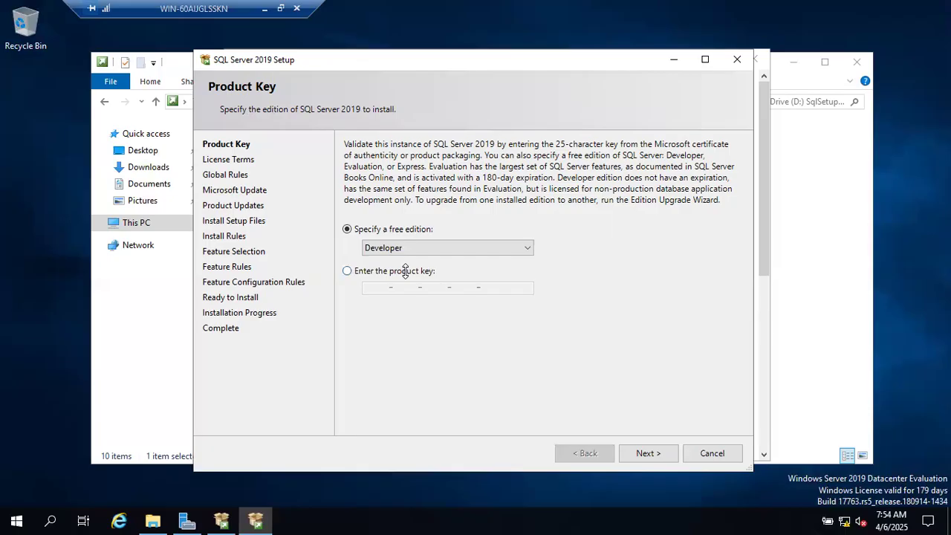
left_click(356, 272)
left_click(379, 288)
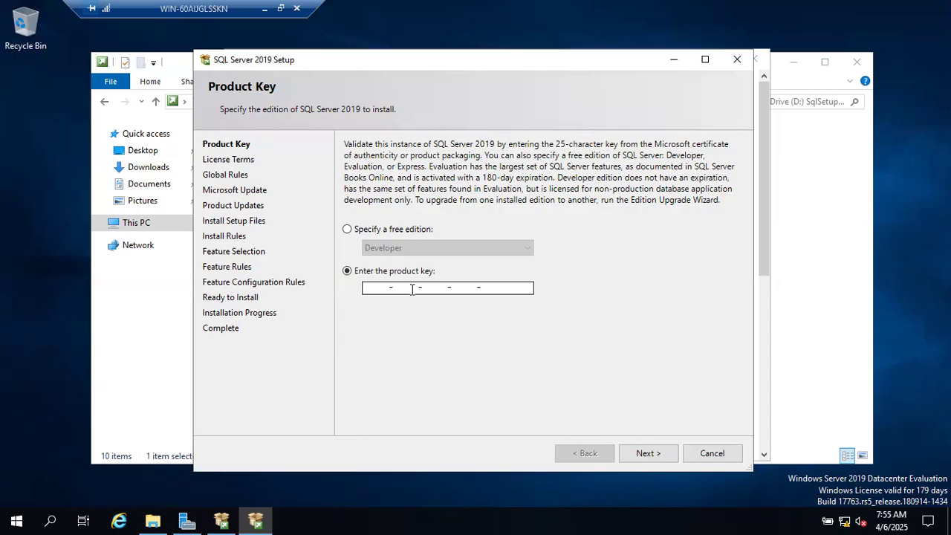
left_click(348, 230)
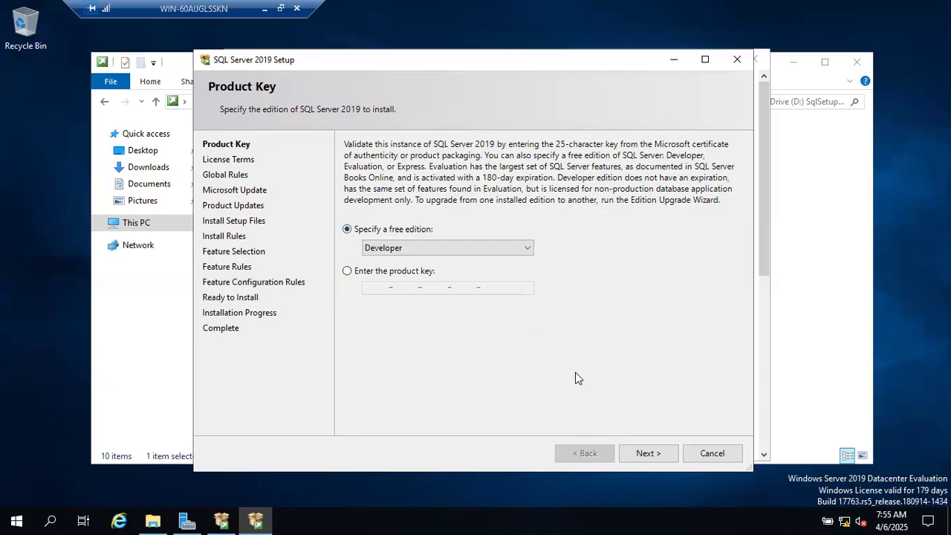
left_click(647, 453)
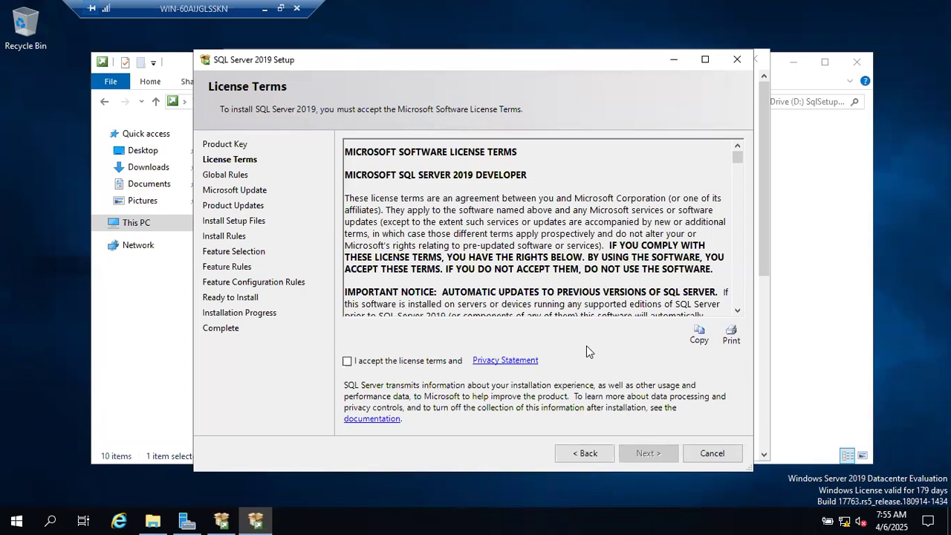
Accept the SQL Server 2019 licence terms and continue to Global Rules
left_click(362, 364)
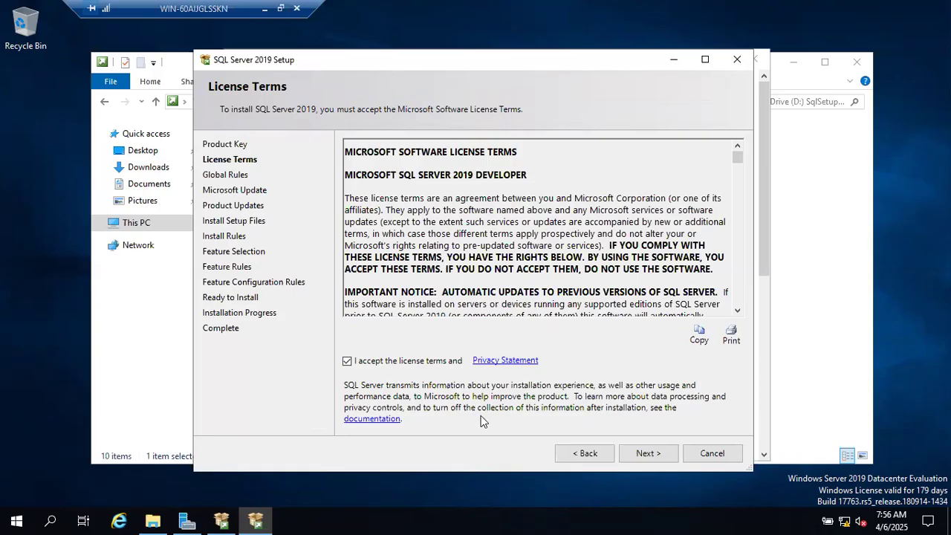
left_click(642, 453)
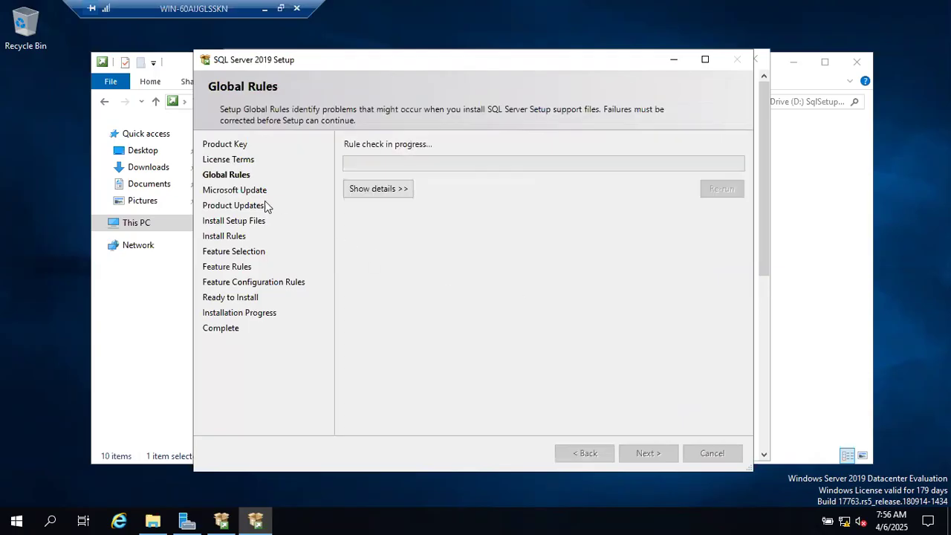
Show the details of the Global Rules check results
left_click(366, 191)
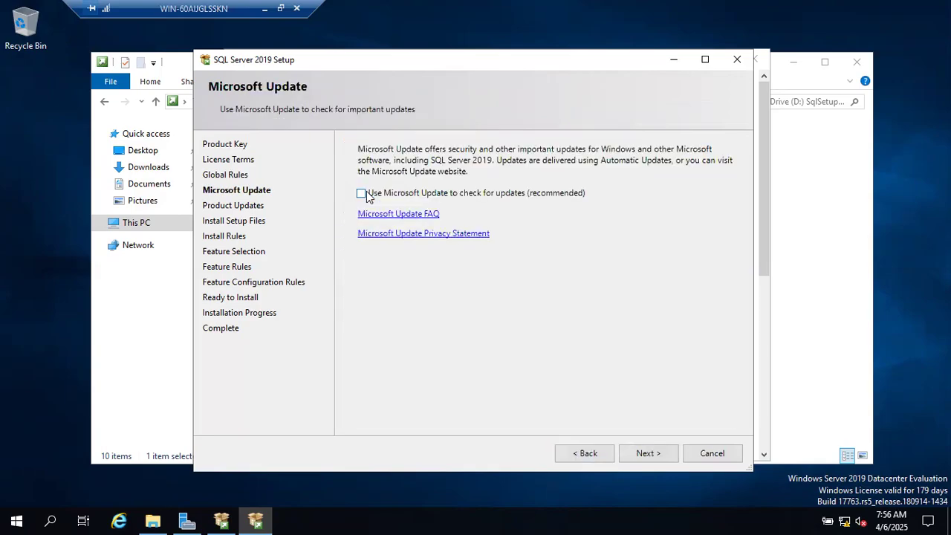
Return from Microsoft Update to Global Rules to review the 8 passed rules
left_click(600, 454)
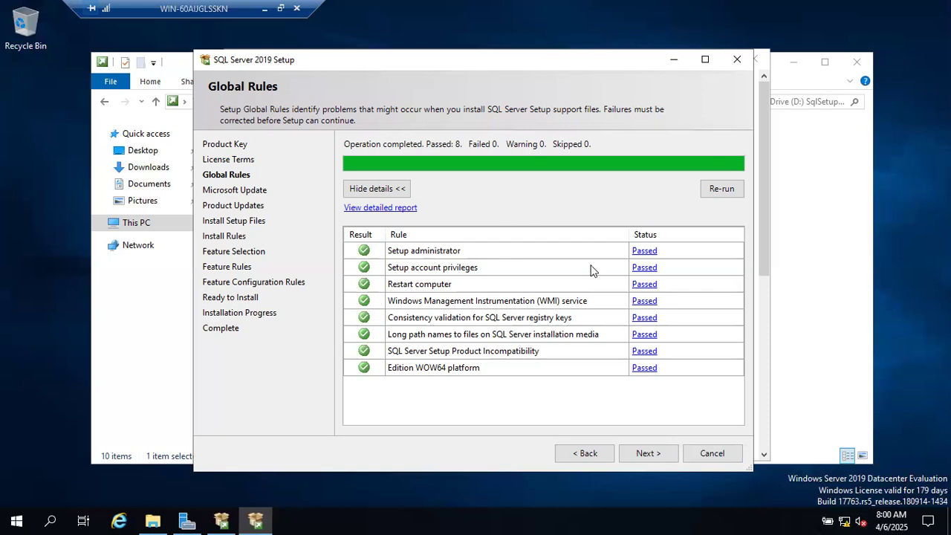
Proceed from Global Rules to Microsoft Update, leaving update checking unticked
left_click(648, 452)
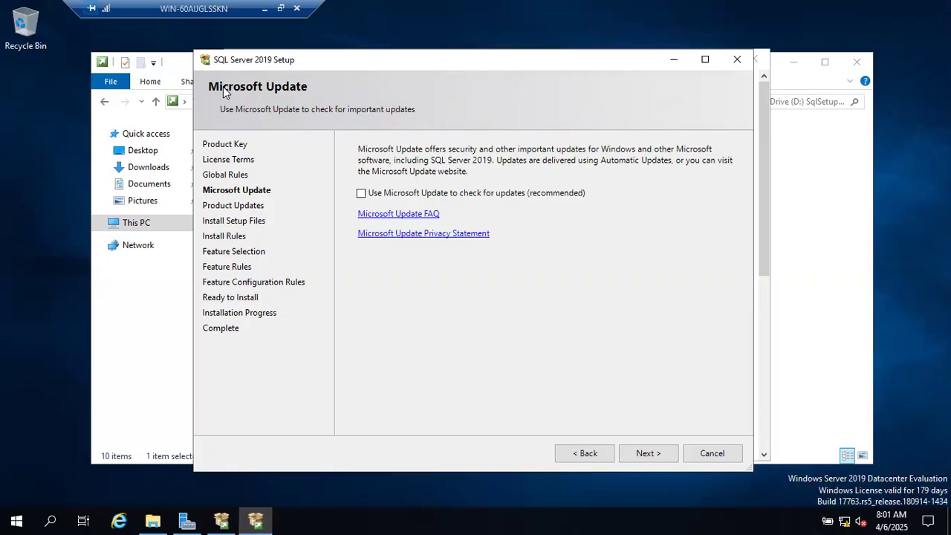
left_click(361, 197)
left_click(361, 194)
Advance to Product Updates, where the Windows Update search fails with error 0x8024402C
left_click(643, 453)
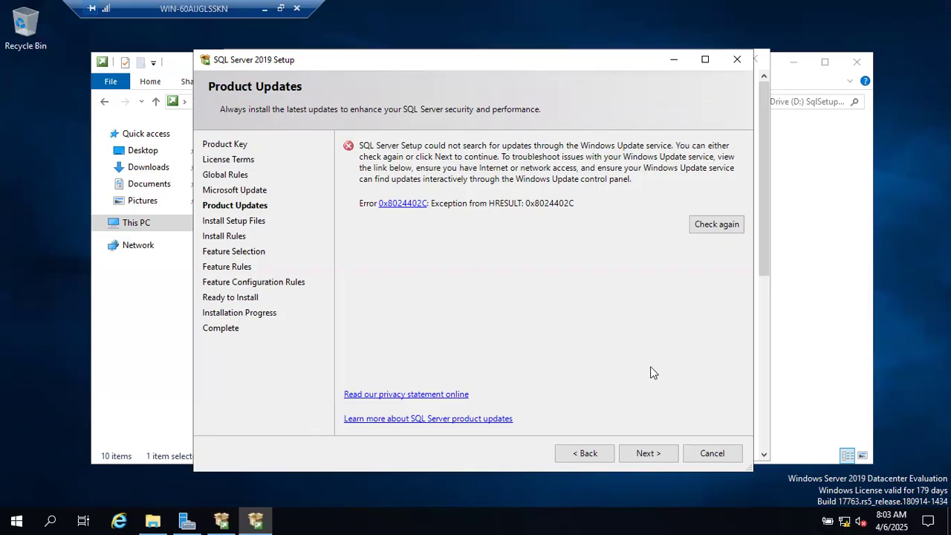
Continue past the Product Updates error to the Install Rules check
left_click(645, 454)
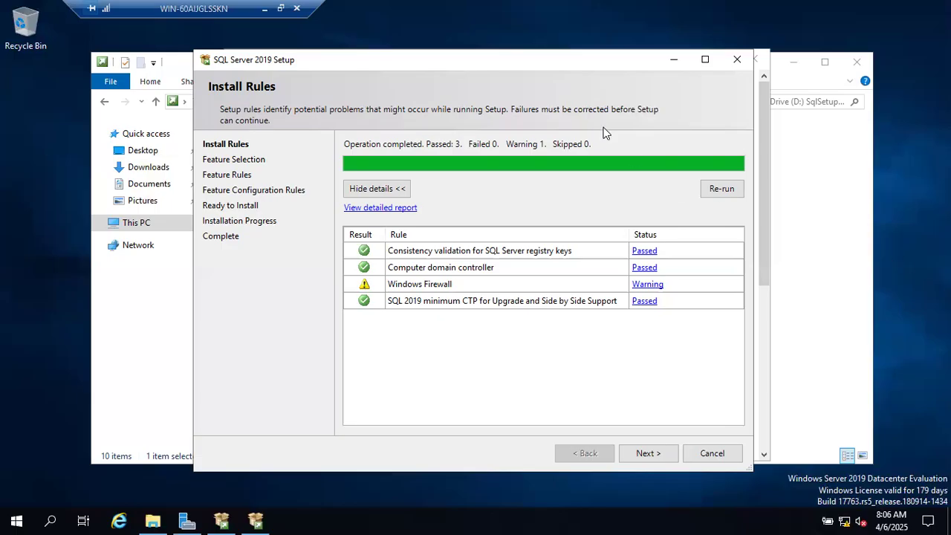
Move the SQL Server Setup window lower on the screen
left_click_drag(504, 70, 519, 179)
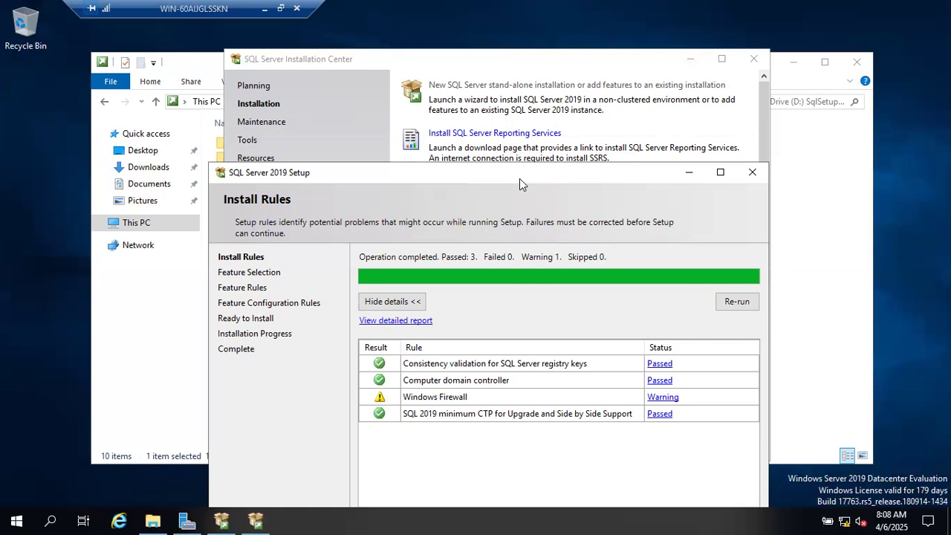
Open the Reporting Services download link and move the Installation Center and Setup windows
left_click(518, 88)
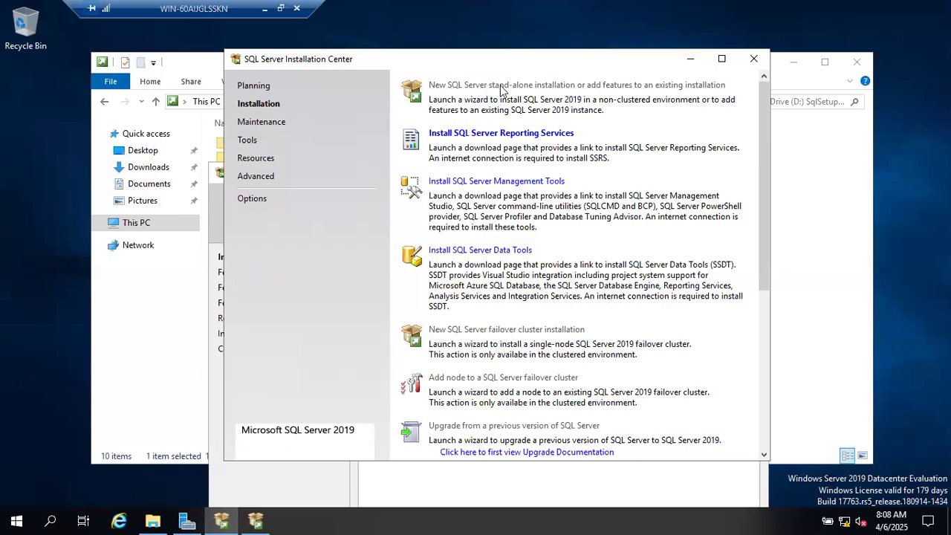
left_click(497, 135)
left_click_drag(539, 52, 588, 81)
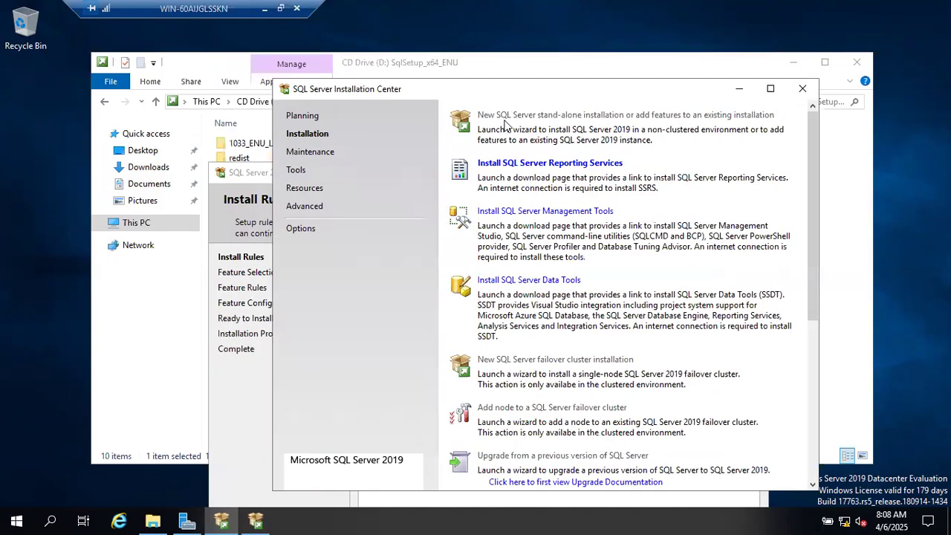
left_click(254, 175)
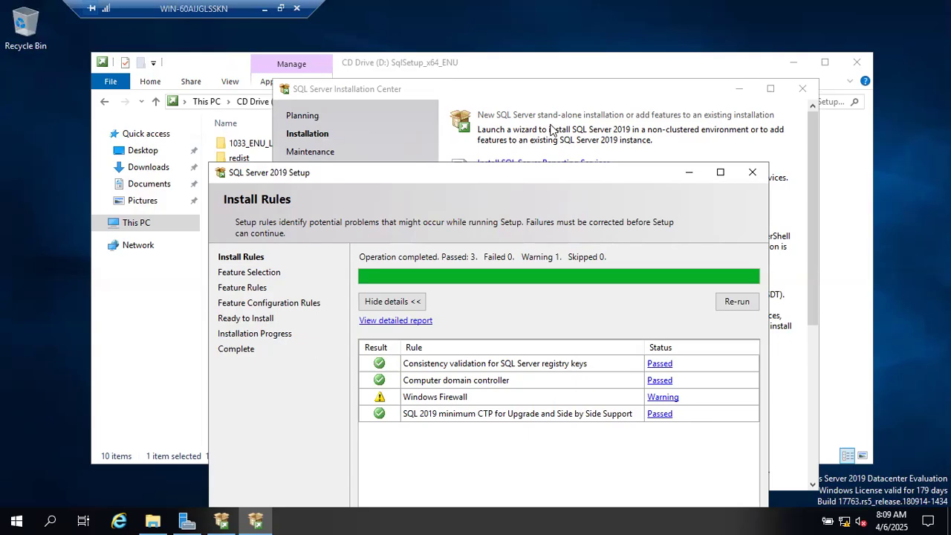
left_click_drag(501, 178, 468, 76)
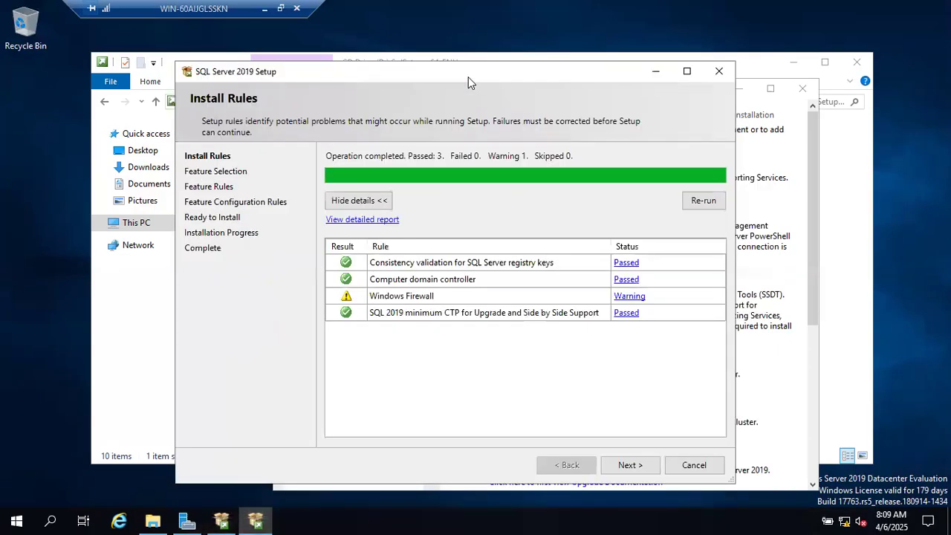
Advance past Install Rules, then show the 'There are 2 types of Installations' list in Google Docs
left_click(615, 471)
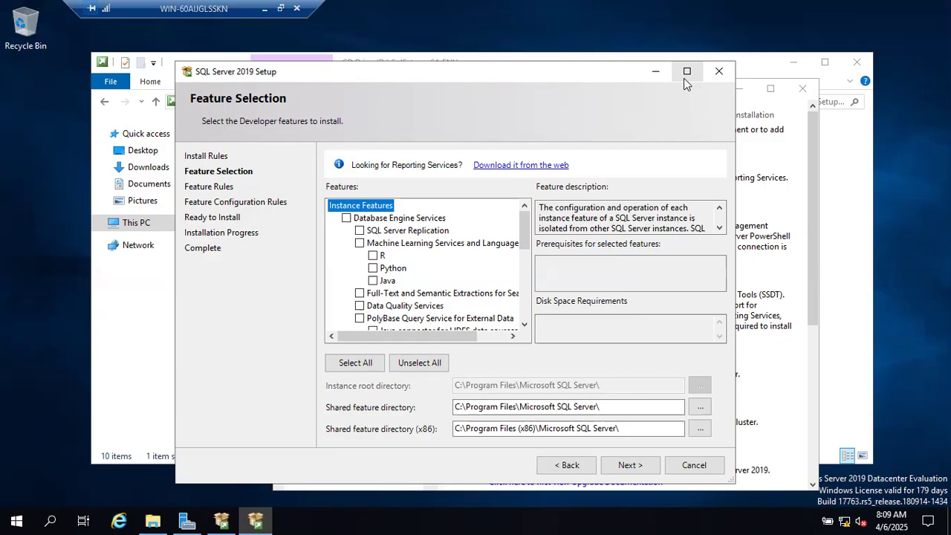
left_click(263, 9)
scroll(431, 326, "down", 4)
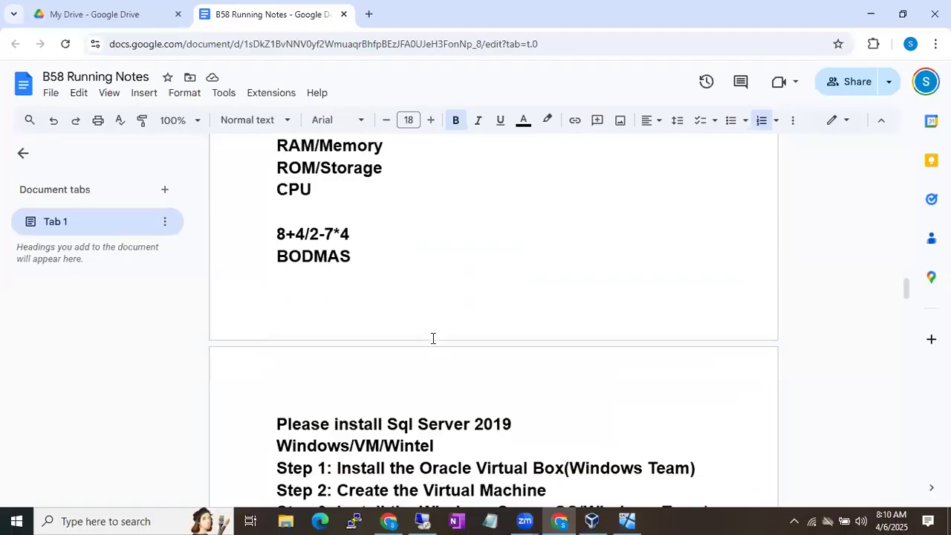
scroll(432, 339, "down", 20)
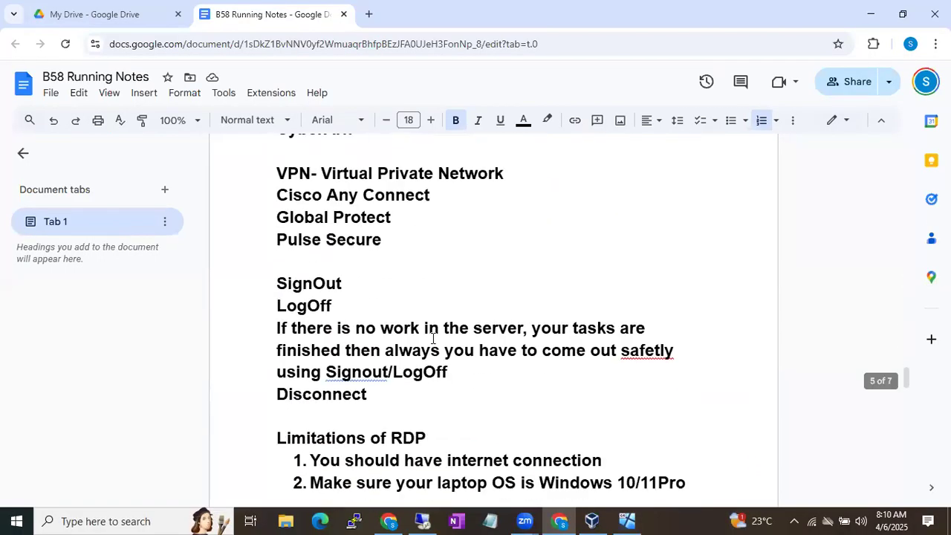
scroll(432, 339, "down", 15)
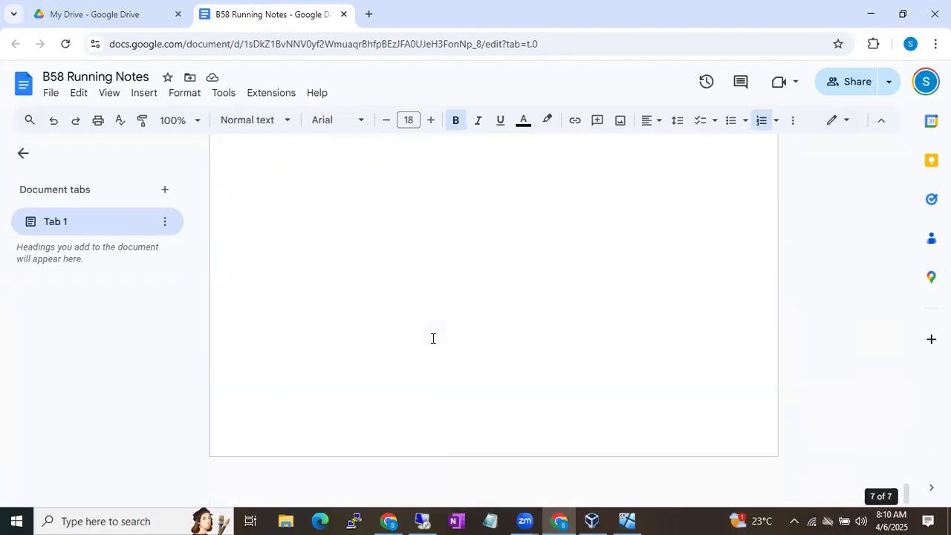
scroll(432, 339, "up", 4)
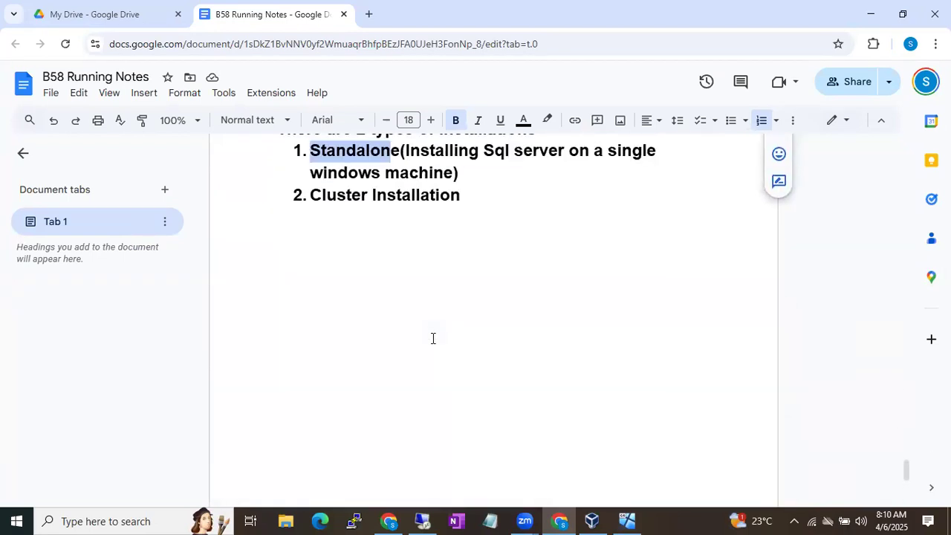
Add a plain '2 Types of Features' line below Cluster Installation
left_click(526, 217)
key("Return")
key("Return")
type("2 Tupe")
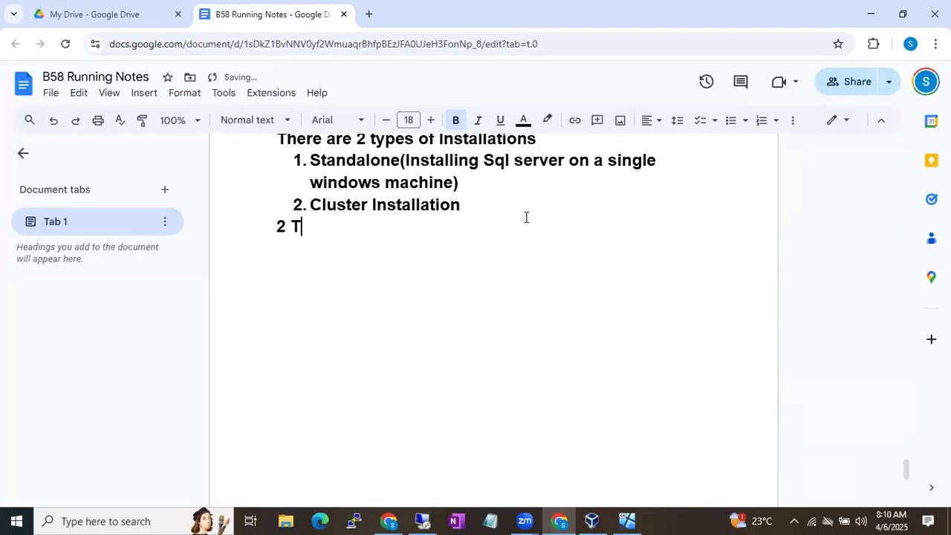
key("BackSpace")
key("BackSpace")
key("BackSpace")
key("BackSpace")
key("BackSpace")
key("BackSpace")
key("Return")
type("3")
key("BackSpace")
key("BackSpace")
type("2 Types ")
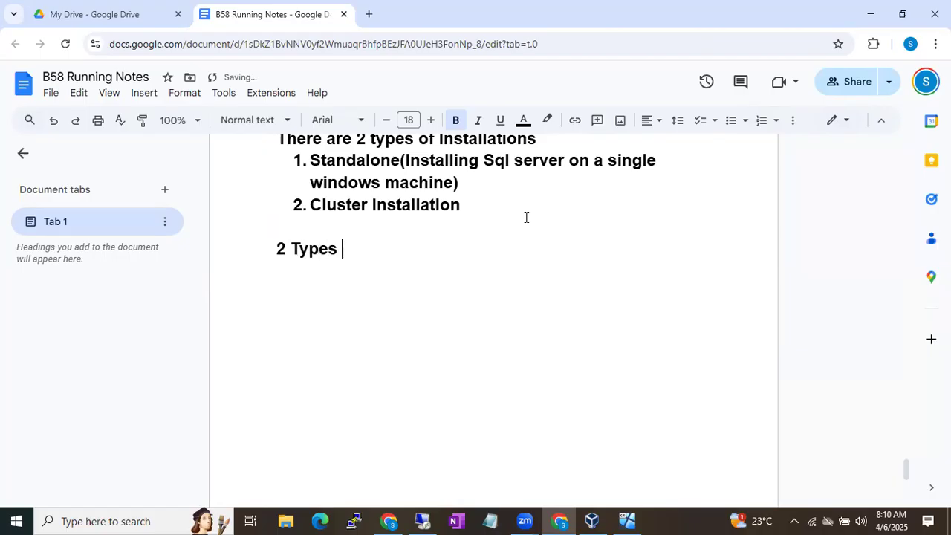
type("of Features")
List 1. Specific Feature and 2. Shared Features as numbered items under the heading
key("Return")
type("1. Spe")
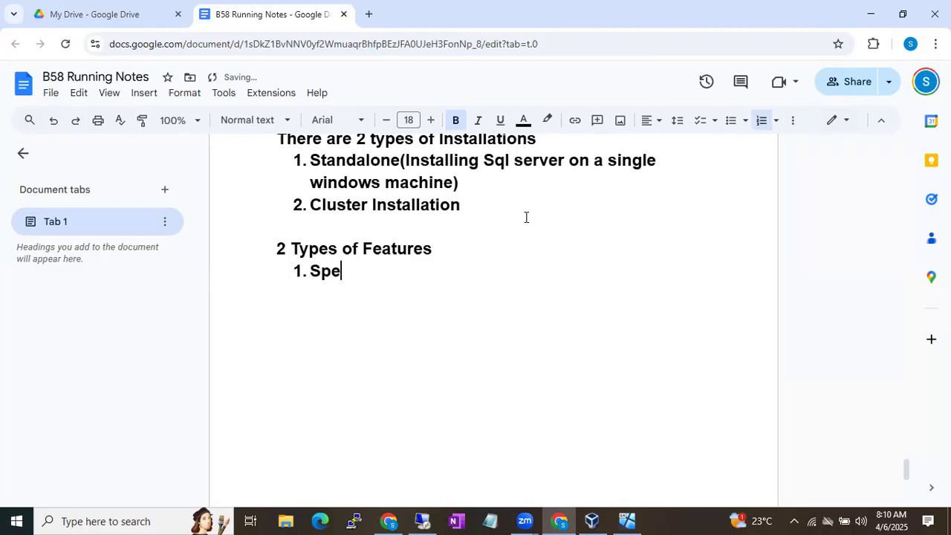
type("cific Feature")
key("Return")
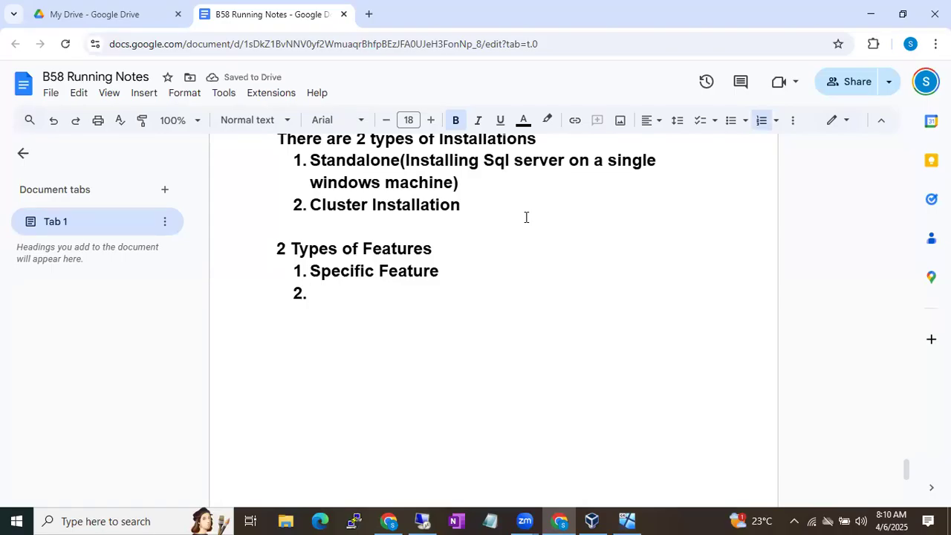
type("S")
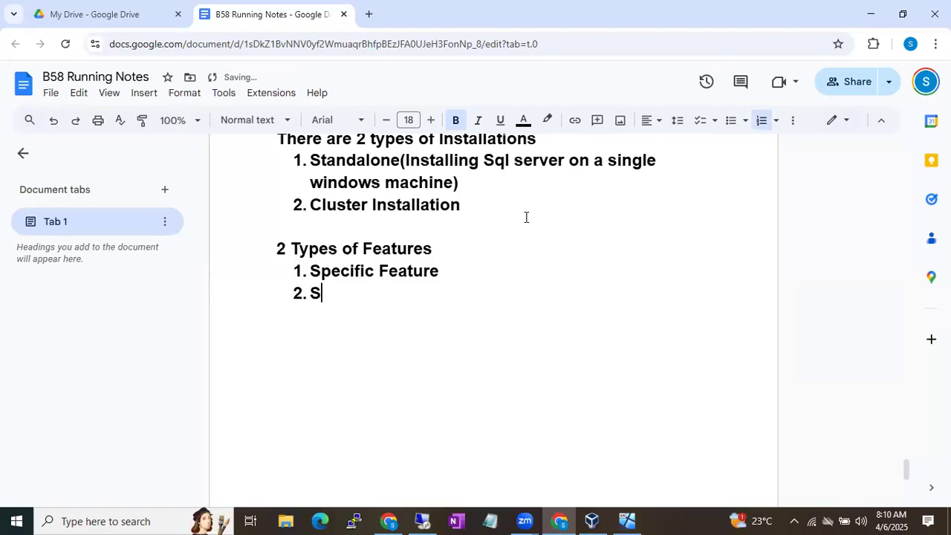
type("hared Feat")
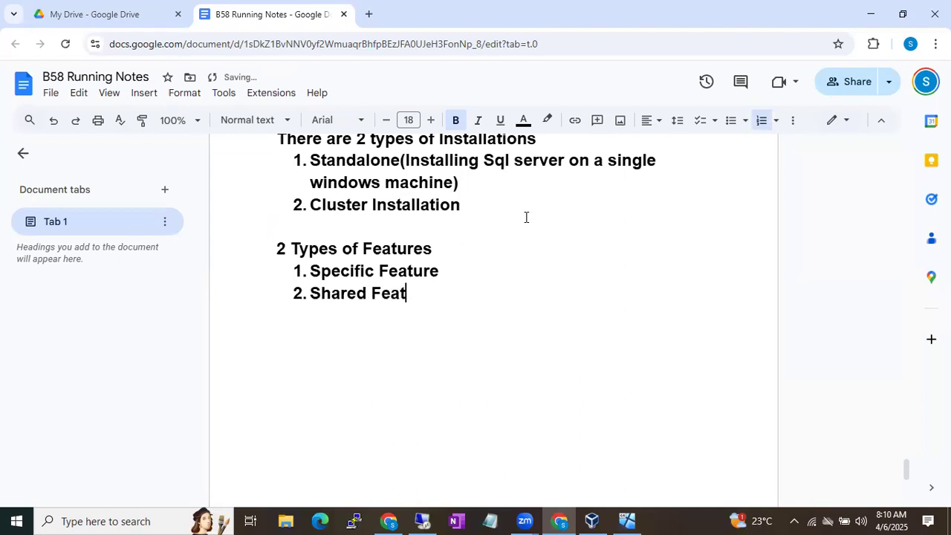
type("rues")
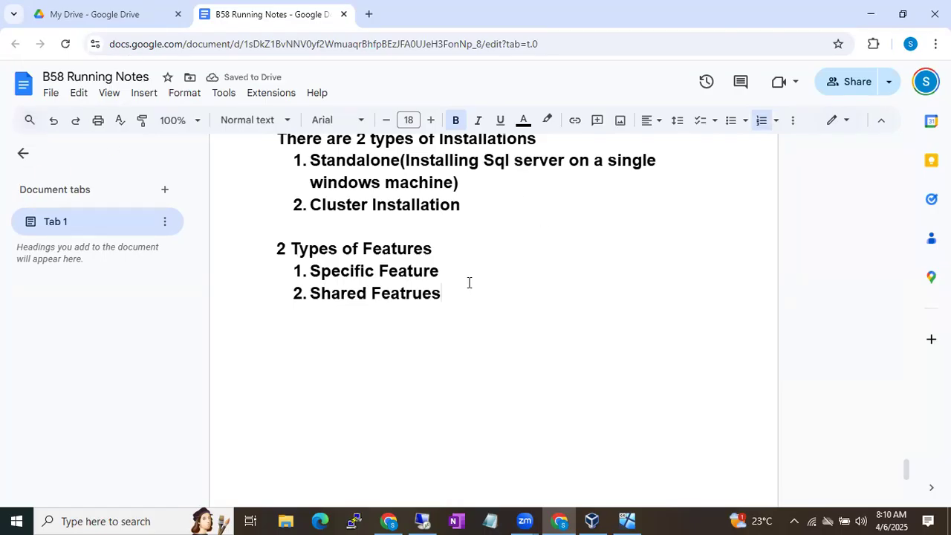
Fix the items to read 'Specific Features' and 'Shared Features' using the spelling suggestion
left_click(441, 266)
type("s")
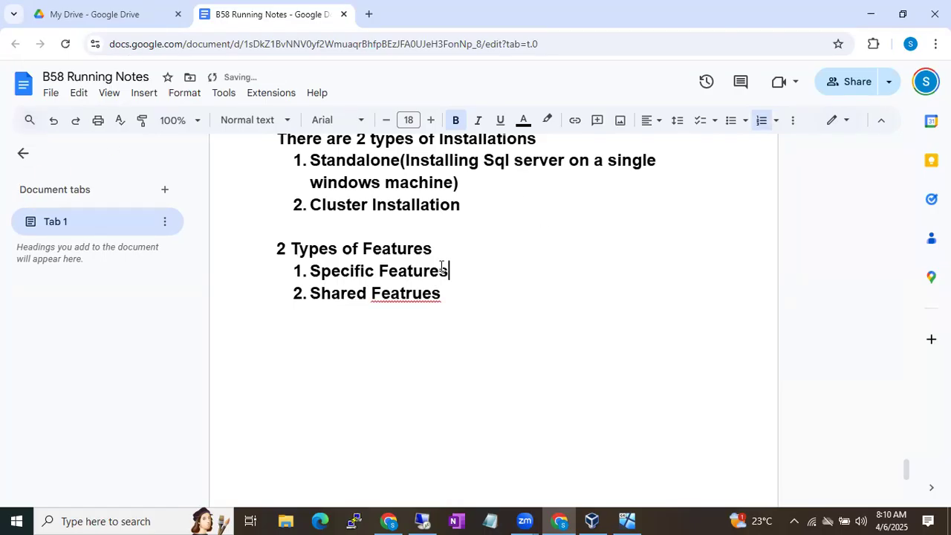
left_click(413, 291)
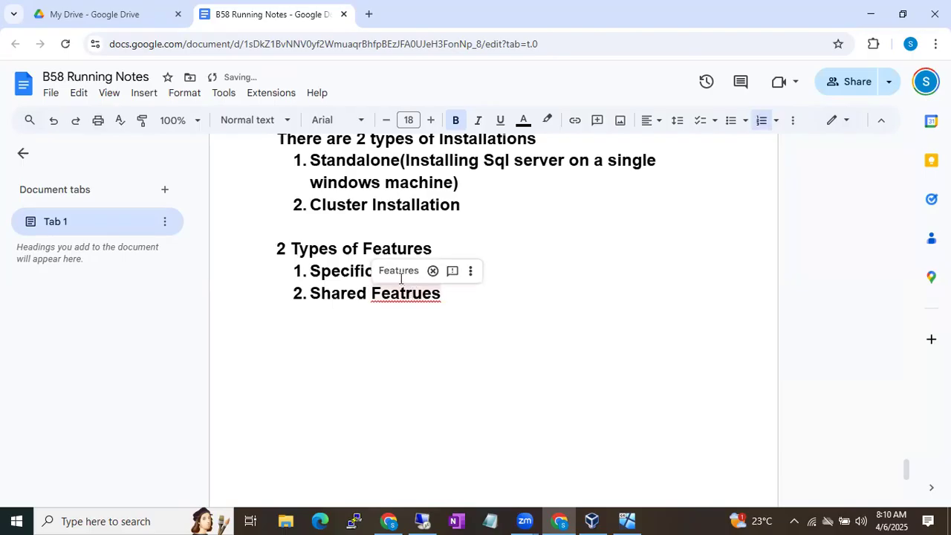
left_click(398, 273)
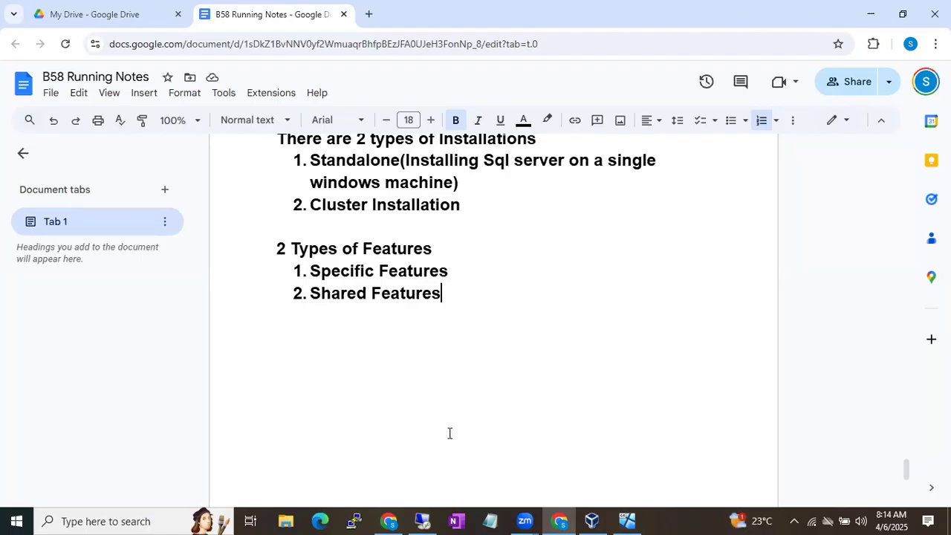
Bring the remote server's SQL Server 2019 Setup Feature Selection page to the front
left_click(421, 520)
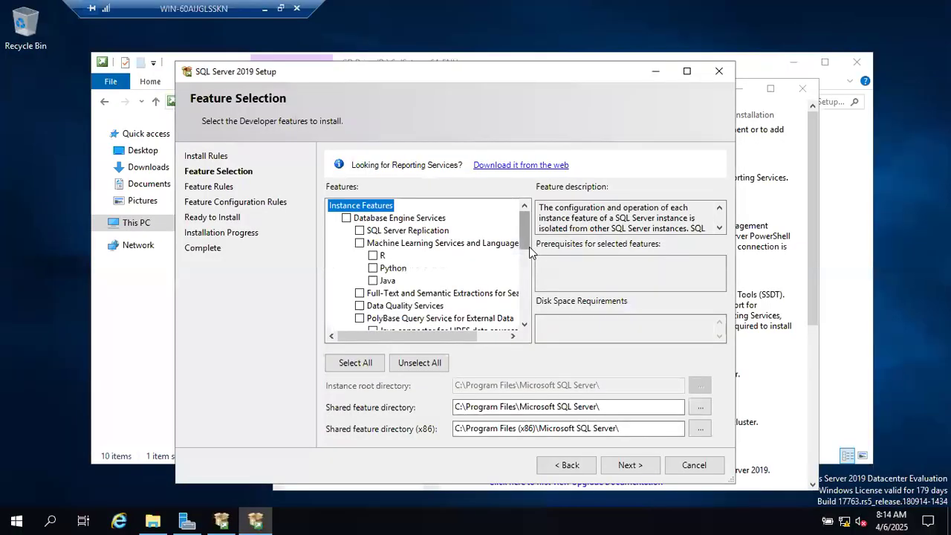
Maximize the SQL Server Setup window, review the Features list, then minimize the remote session
left_click(686, 72)
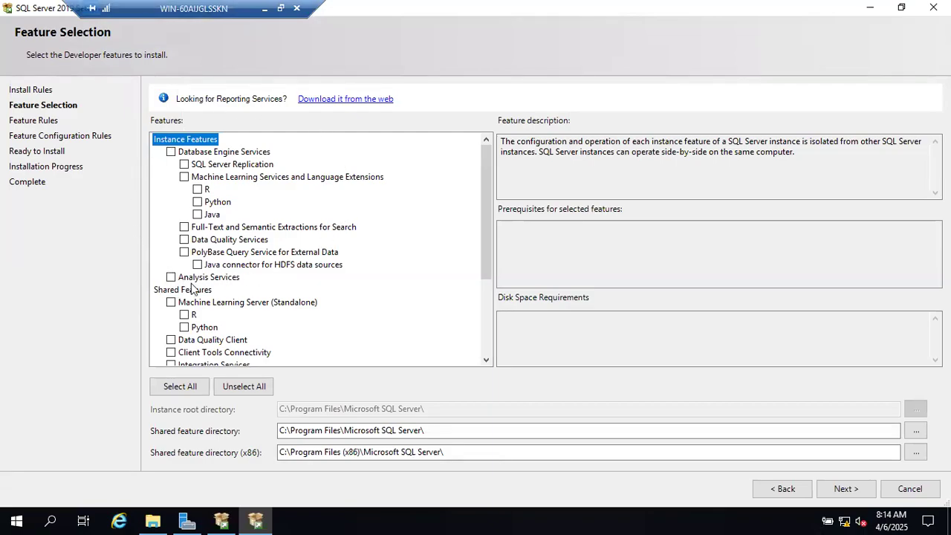
scroll(232, 236, "down", 2)
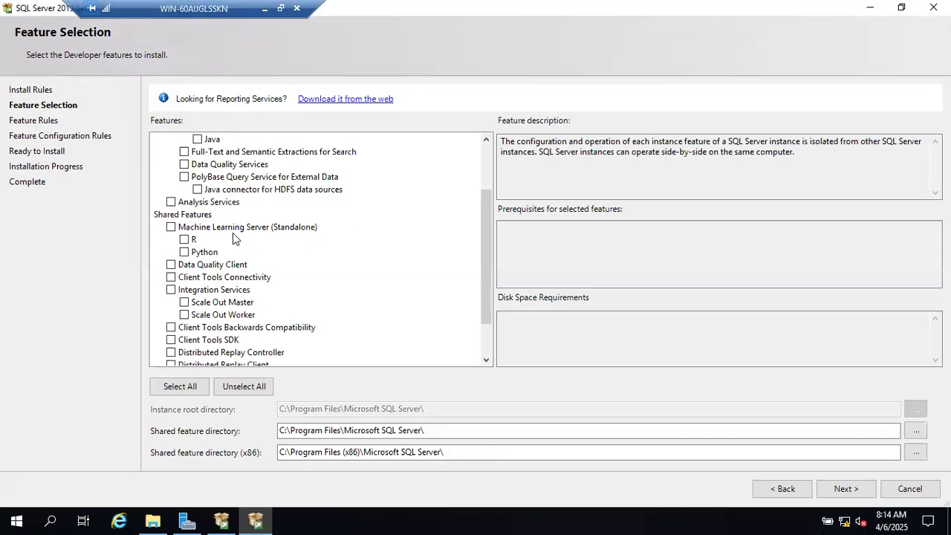
scroll(233, 236, "down", 1)
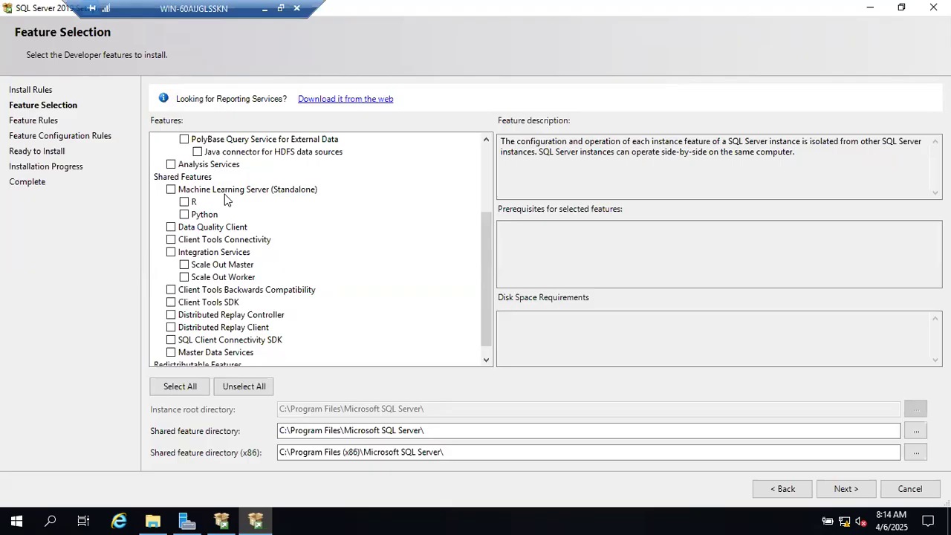
scroll(225, 194, "up", 3)
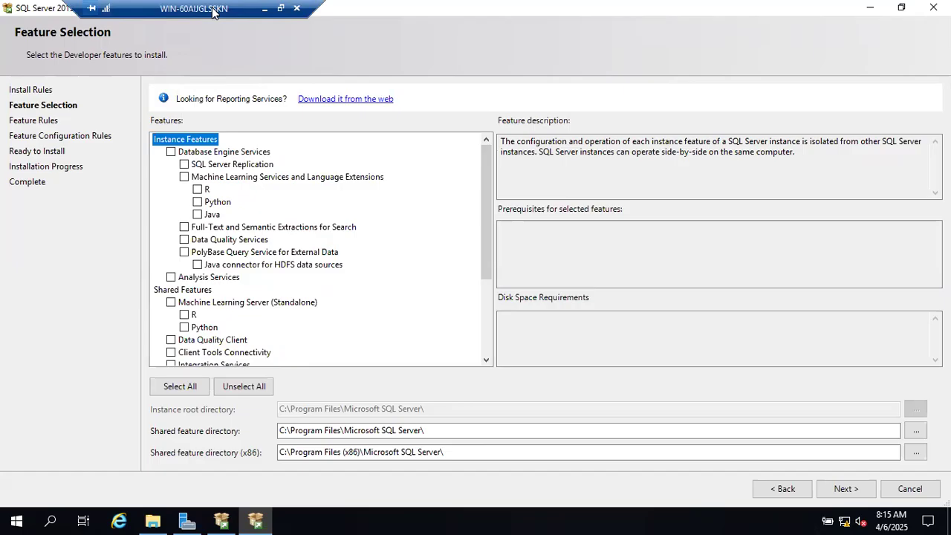
left_click(263, 8)
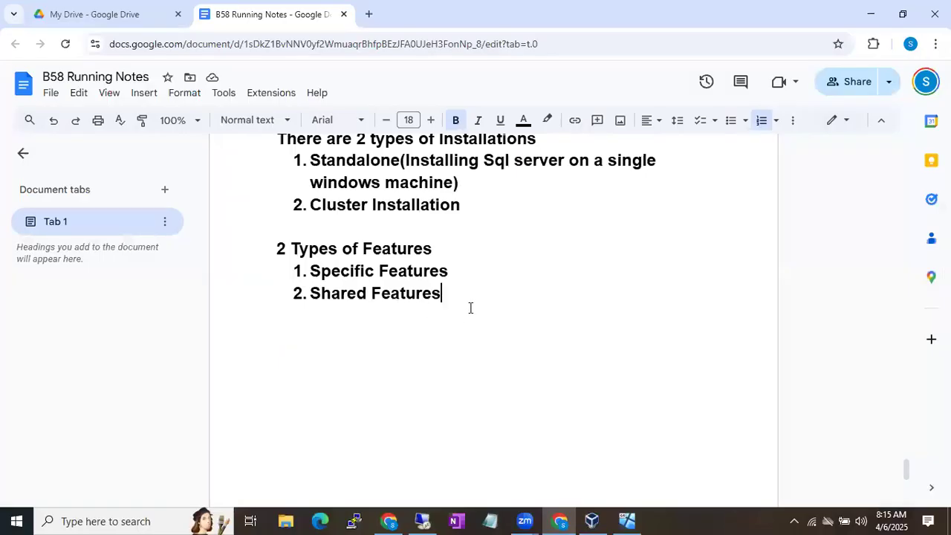
Add a 'Sql Instance' line below the Shared Features list in the notes
scroll(471, 307, "down", 4)
scroll(470, 308, "up", 2)
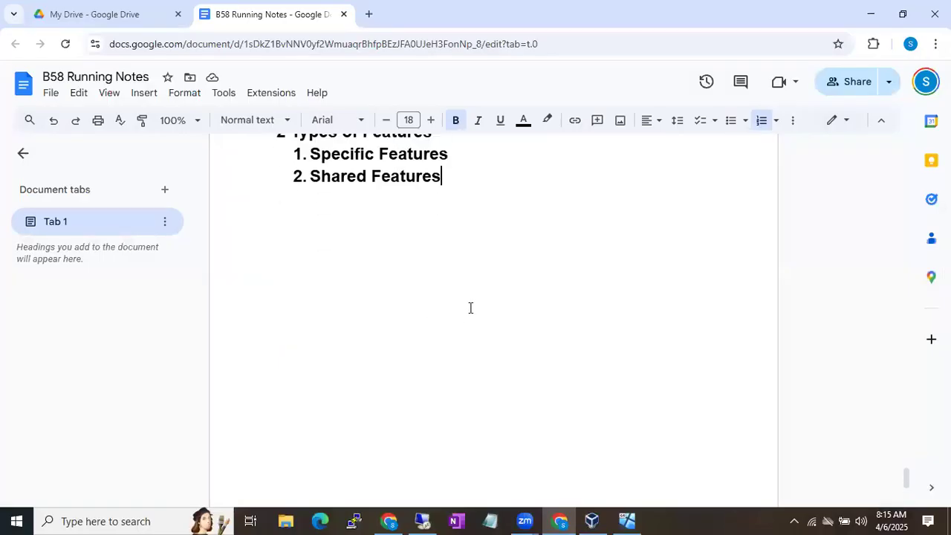
key("Return")
key("Return")
key("Return")
type("Sql Instance")
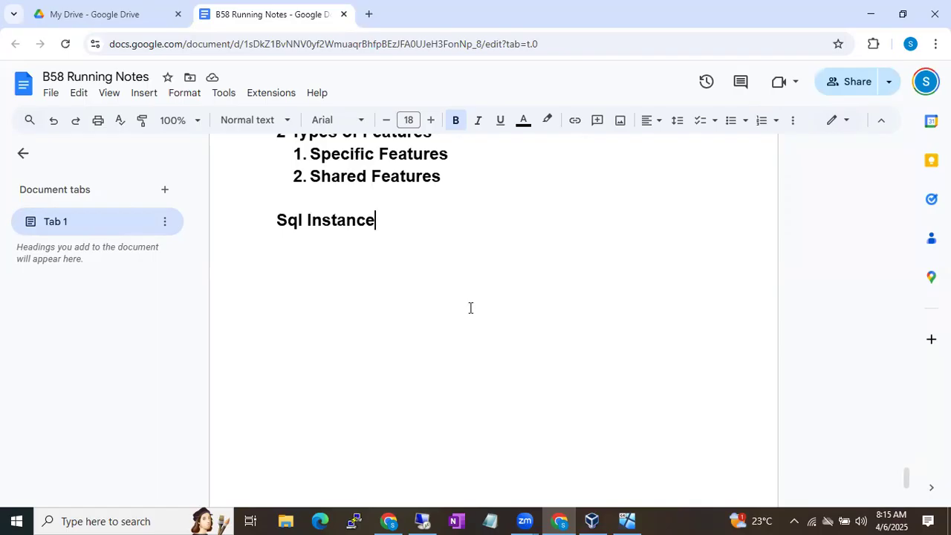
Write 'We can install 49+1 instances on one Windows Machine' under the Sql Instance line
key("Return")
type("We can in")
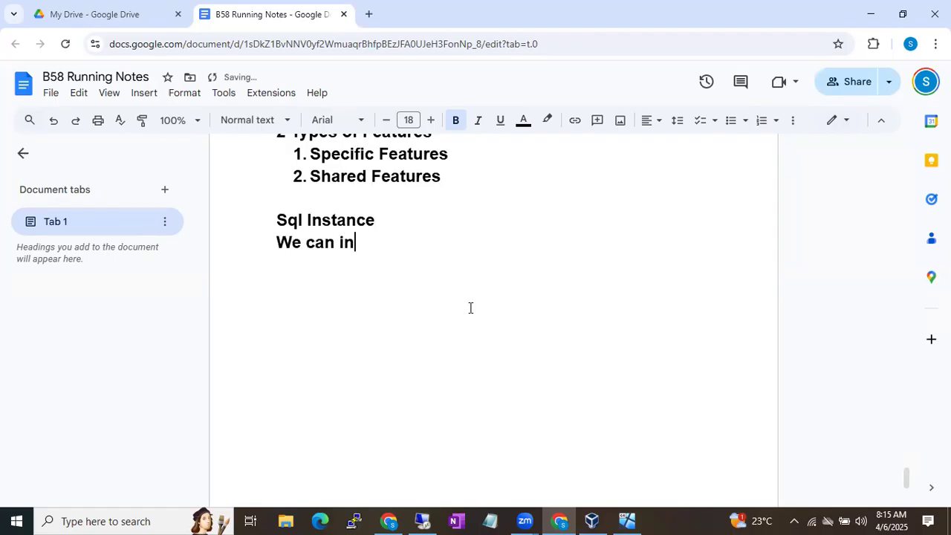
type("stall 49+1 ")
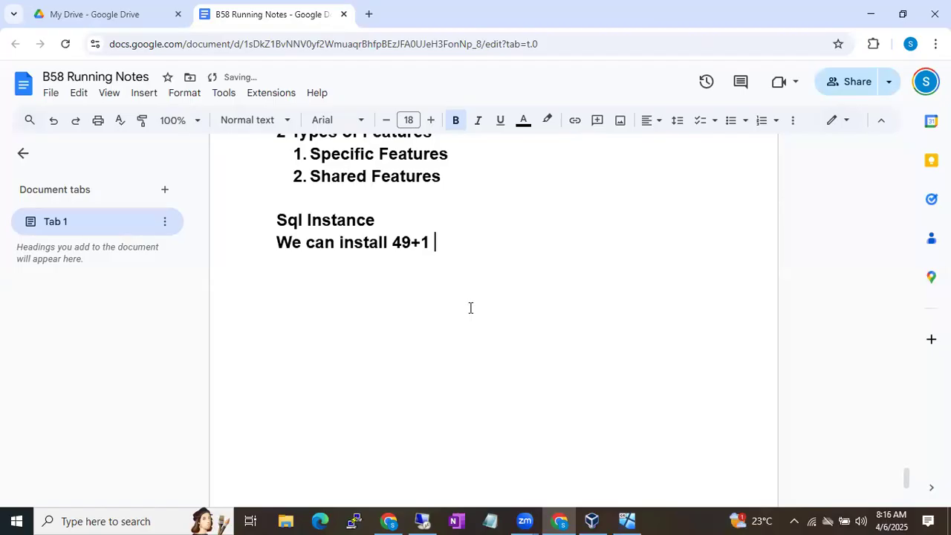
type("instance")
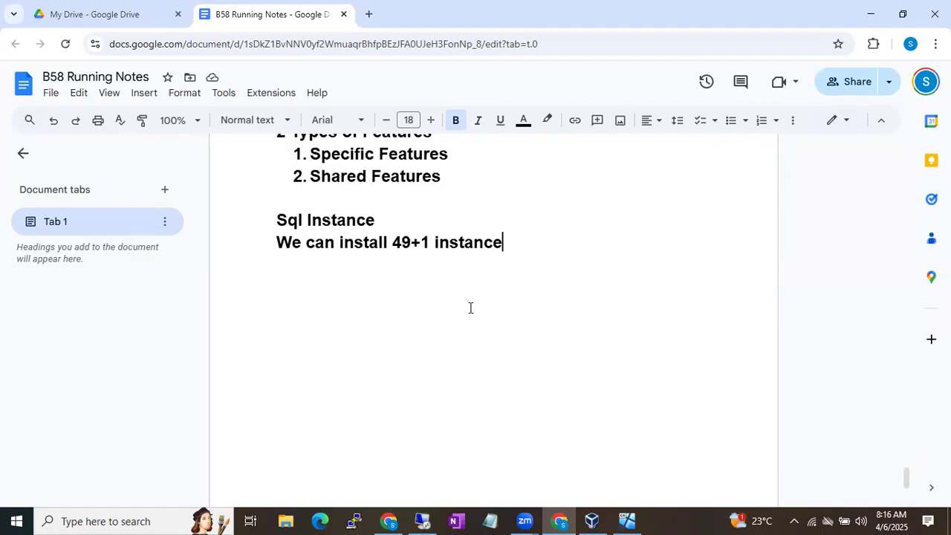
type("s on one ")
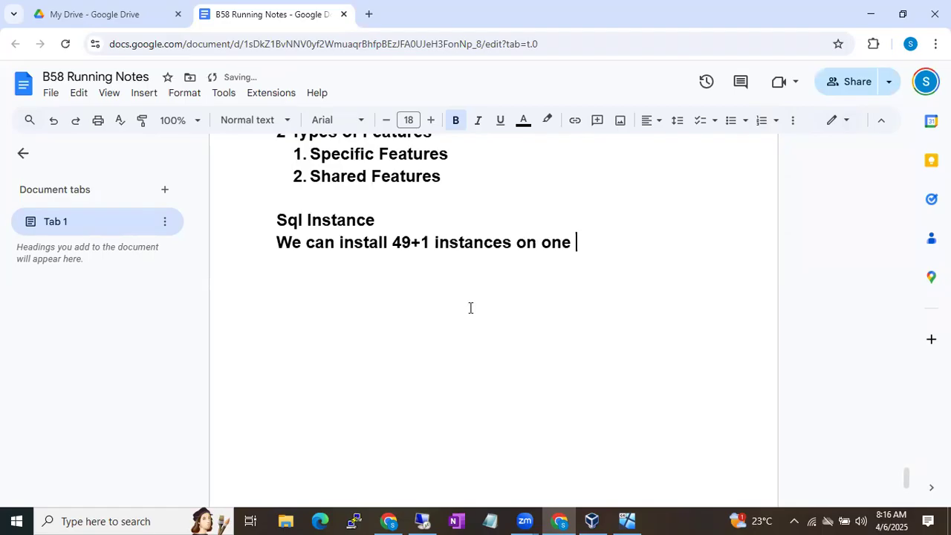
type("Windows Machine")
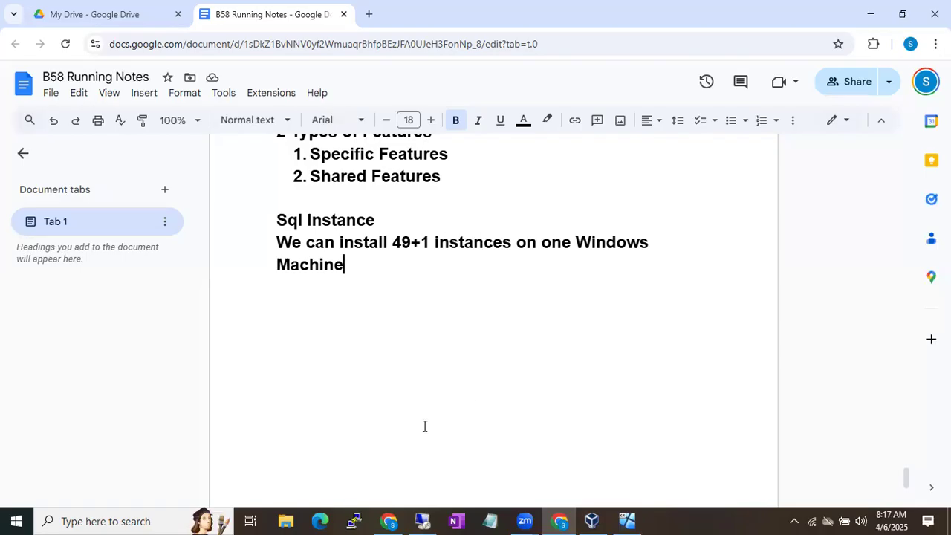
mouse_move(424, 519)
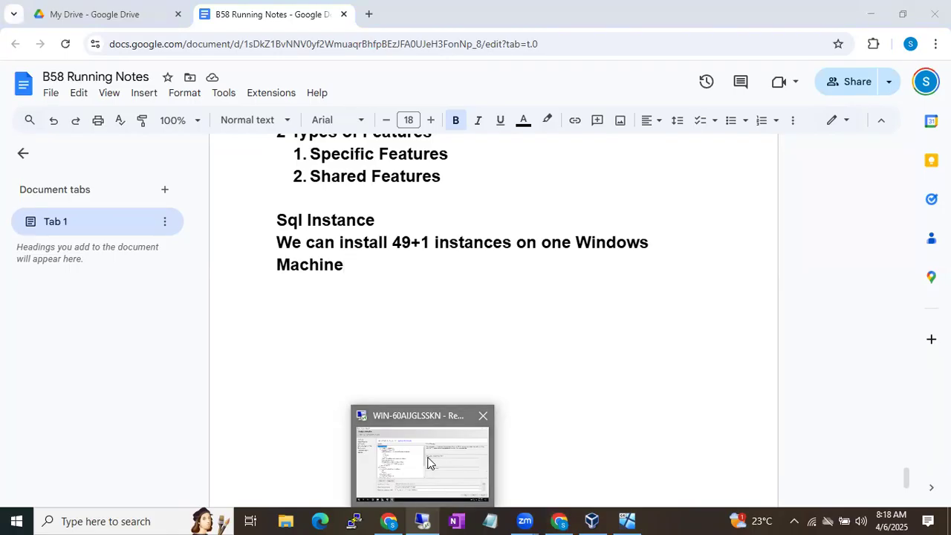
Return to the remote SQL Server setup and scroll through the Feature Selection list
left_click(427, 463)
scroll(321, 332, "down", 3)
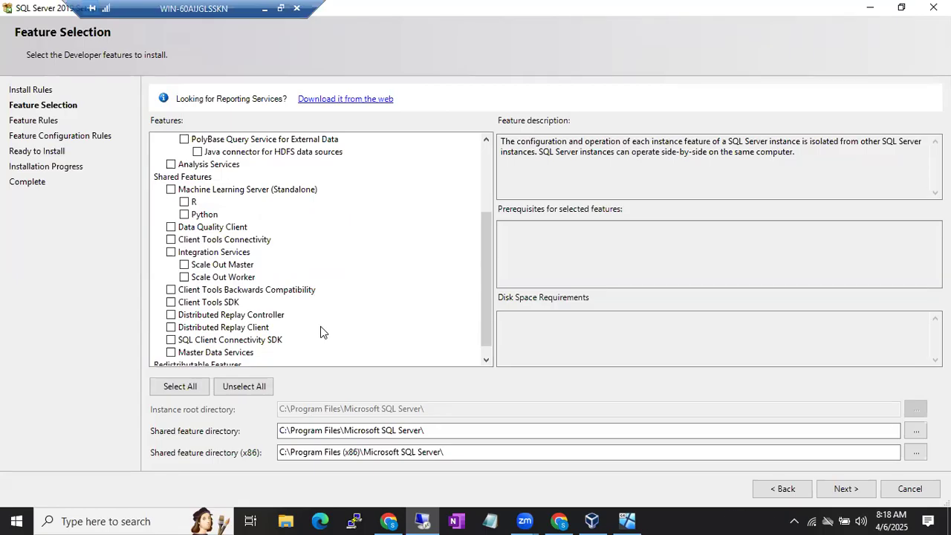
scroll(320, 332, "up", 3)
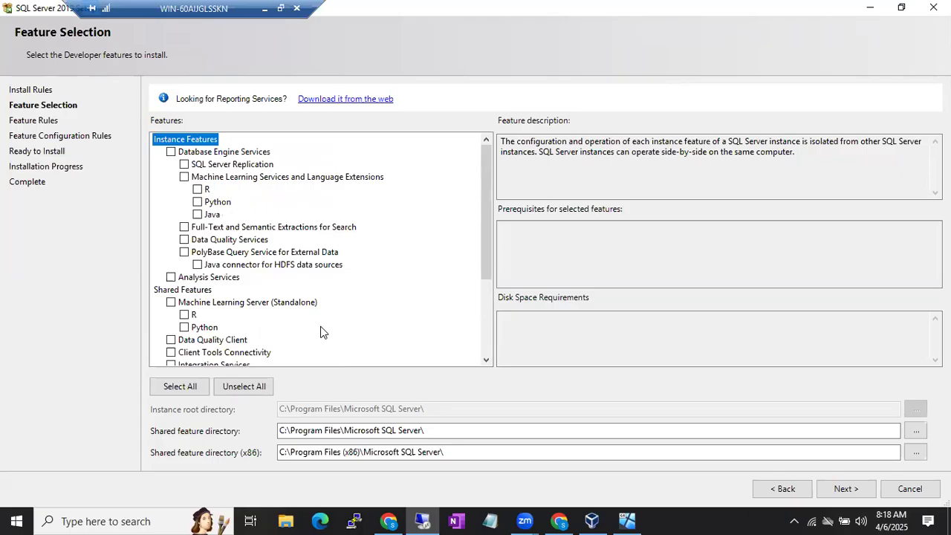
Tick Database Engine Services in Feature Selection, adding 1003 MB required on drive C
left_click(170, 152)
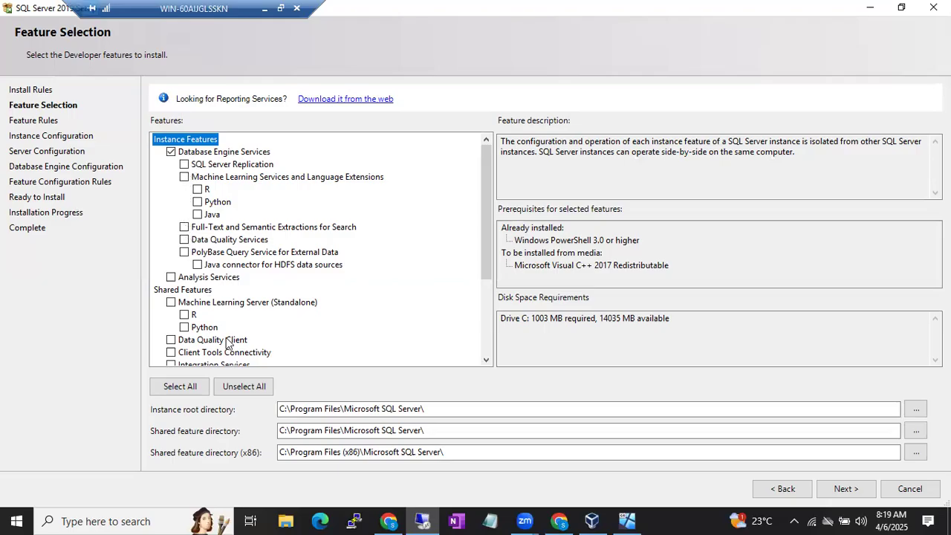
scroll(208, 327, "down", 2)
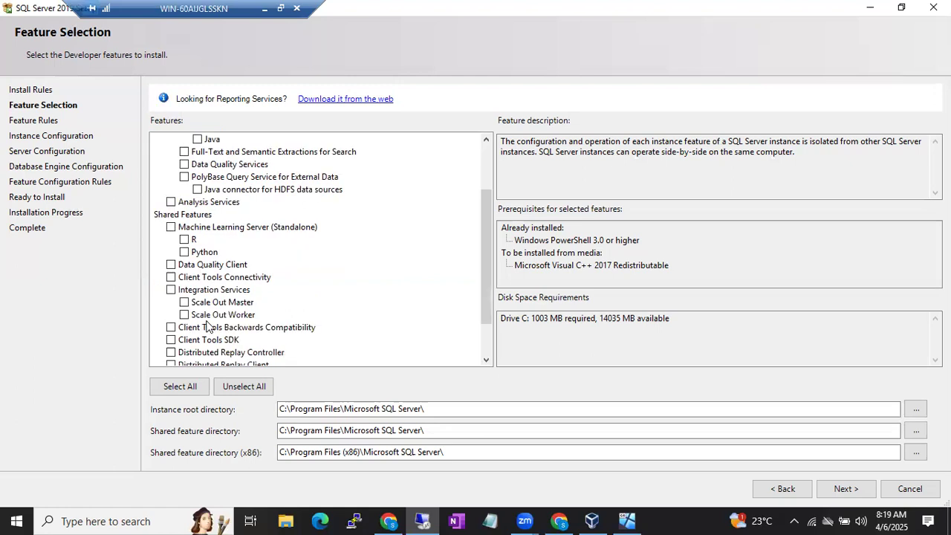
Add a Build Sheet note: App Team specifies instance name, features, collation setting, default or named
left_click(267, 8)
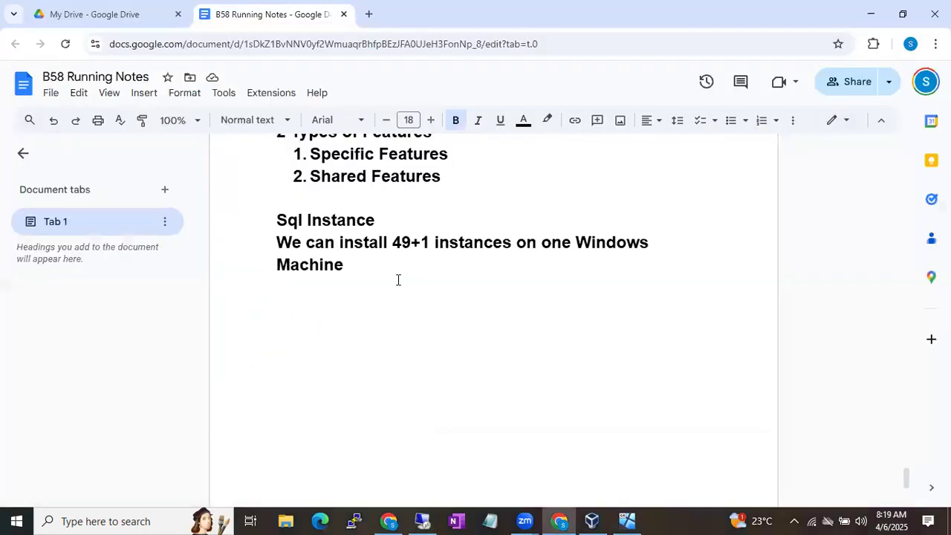
key("Return")
key("Return")
type("B")
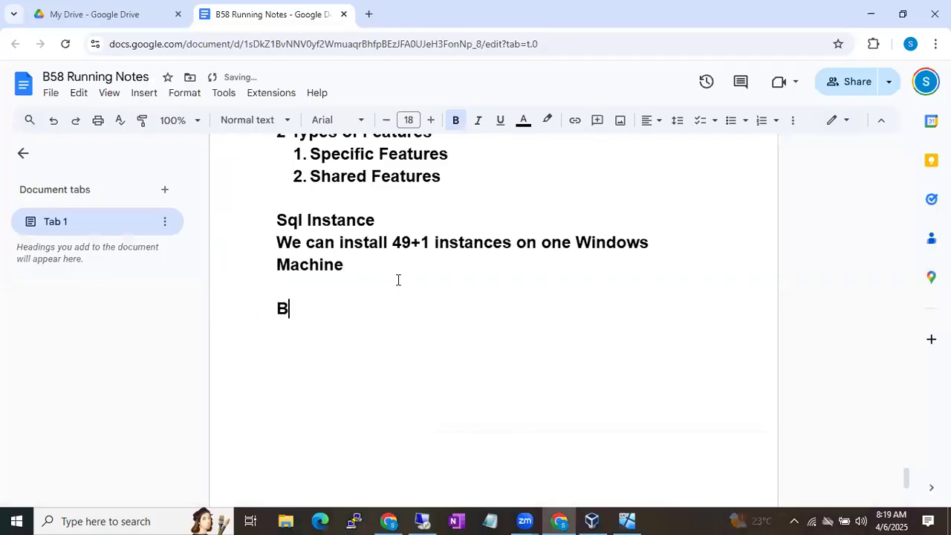
type("uild Sheet")
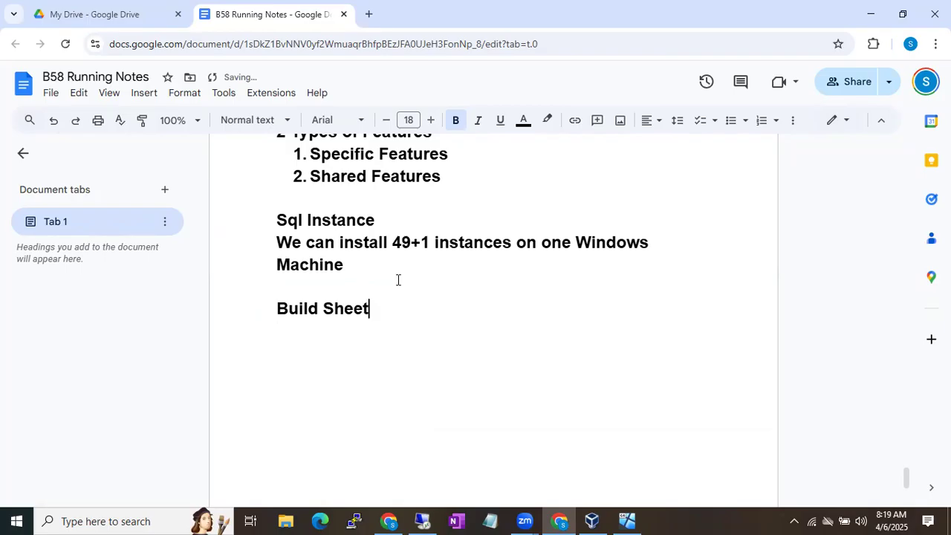
type("- App Team  will")
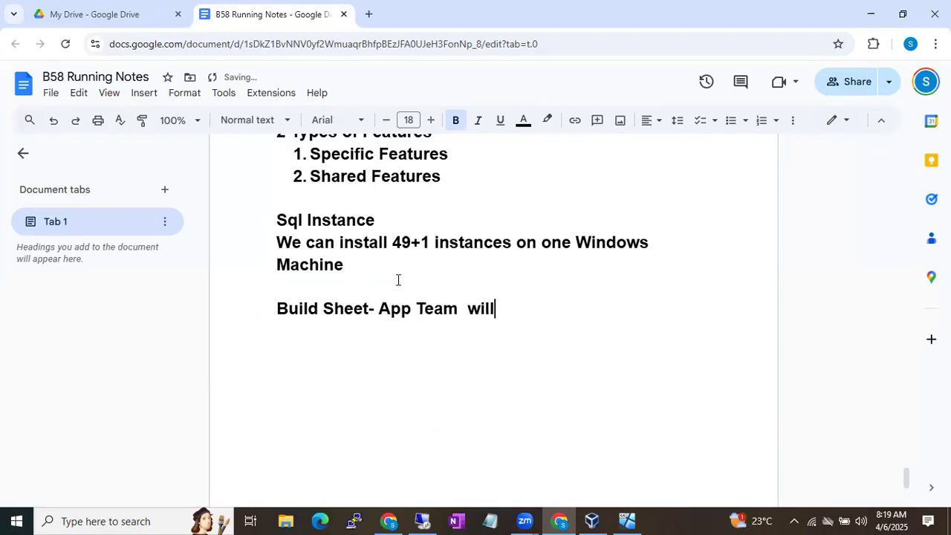
type(" specifiy")
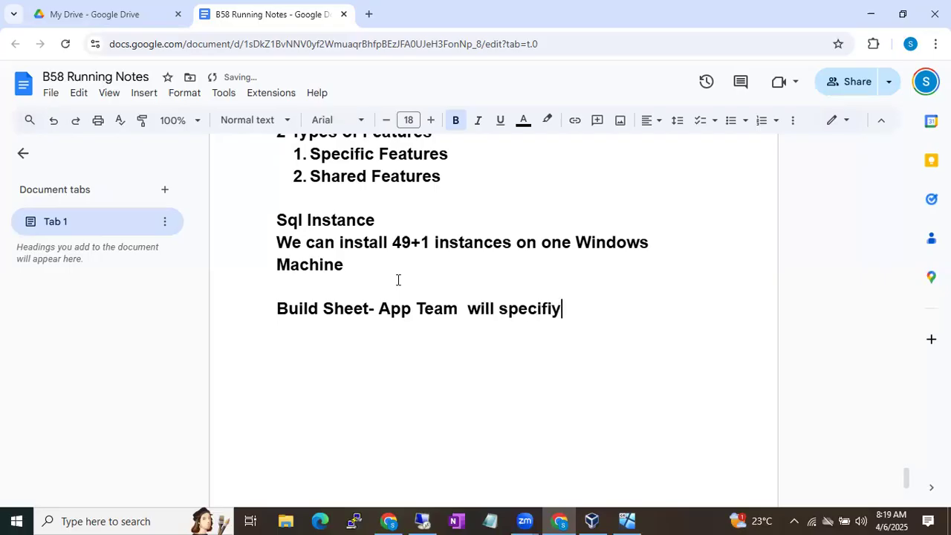
key("BackSpace")
key("BackSpace")
type("y all the deta")
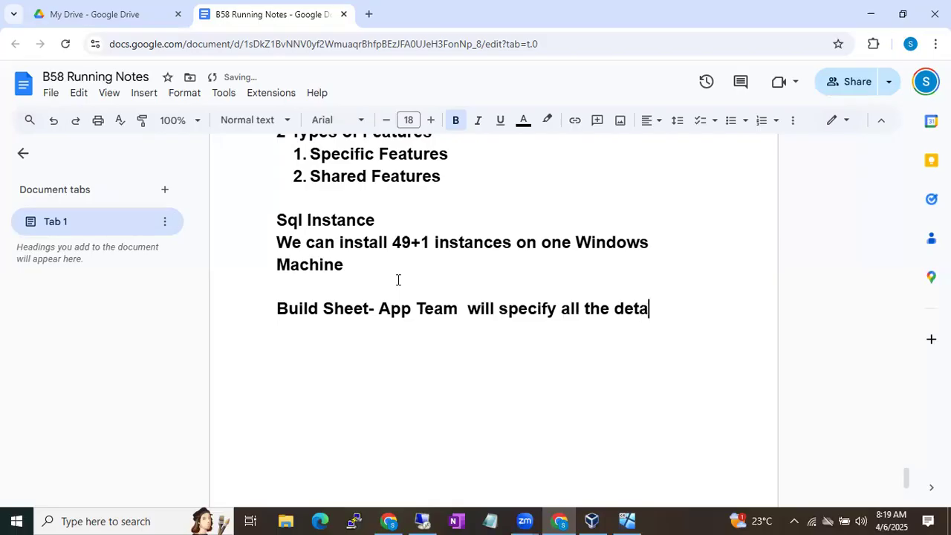
type("ils inclu")
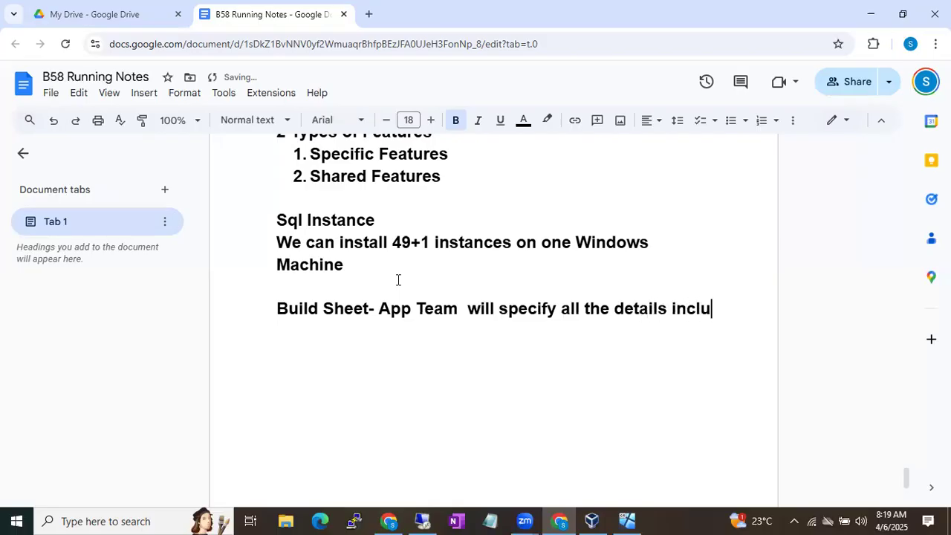
type("ding  Instance ")
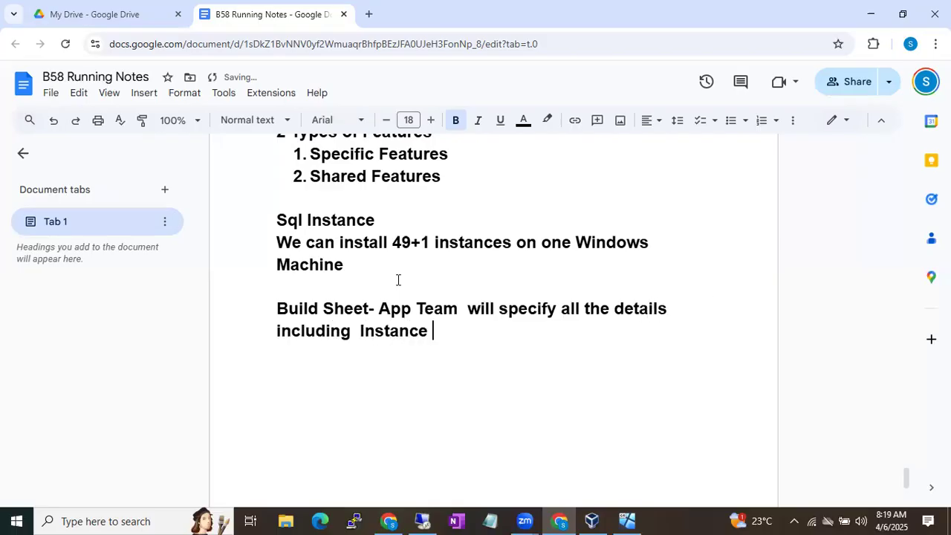
type("Name, Feat")
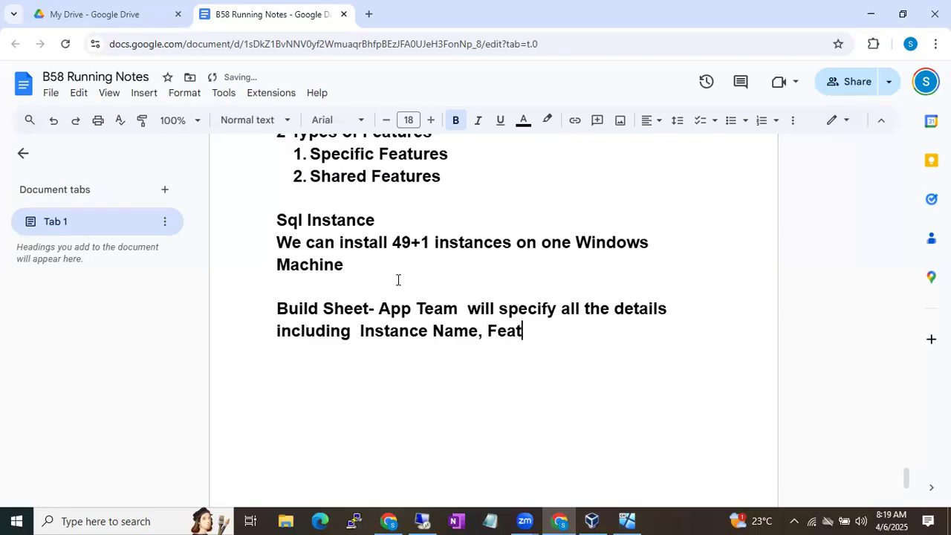
type("ures to be s")
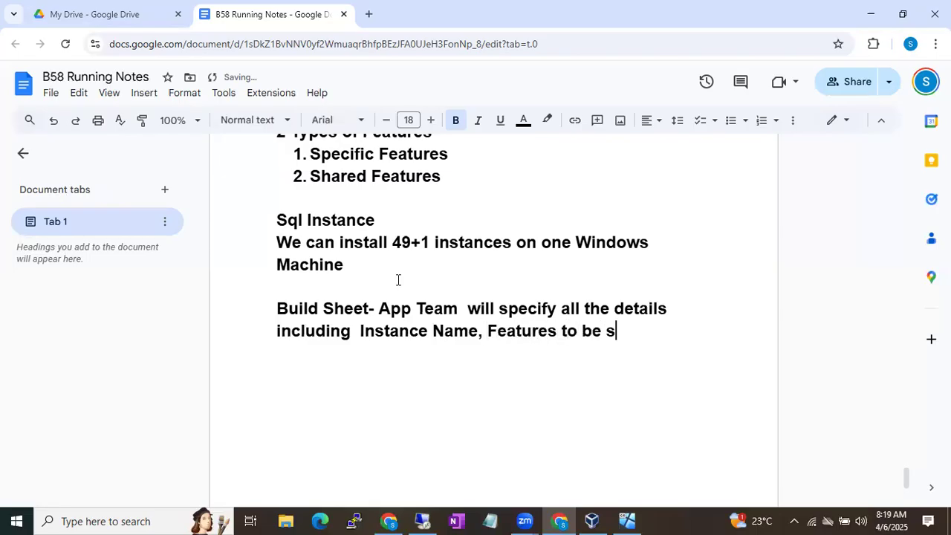
type("elected")
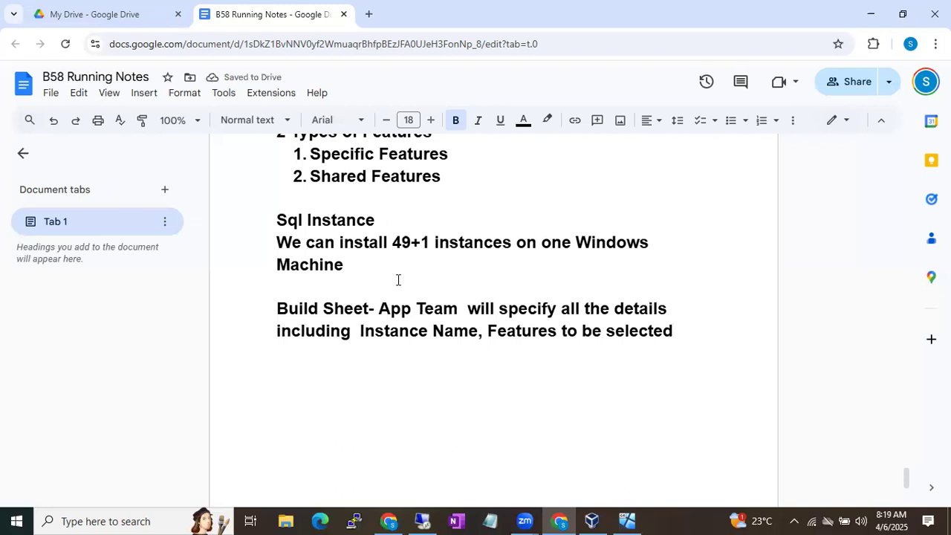
type(", Collation")
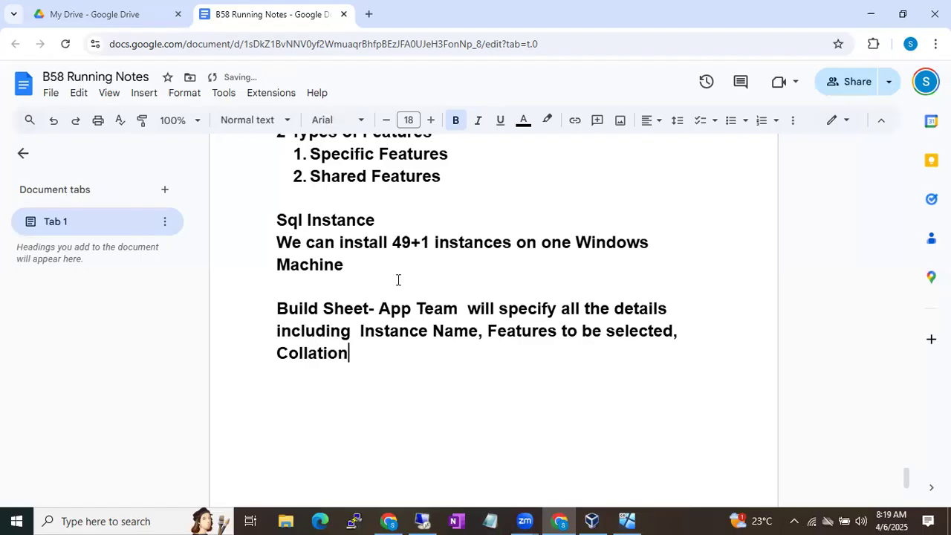
type(" setting, Defau")
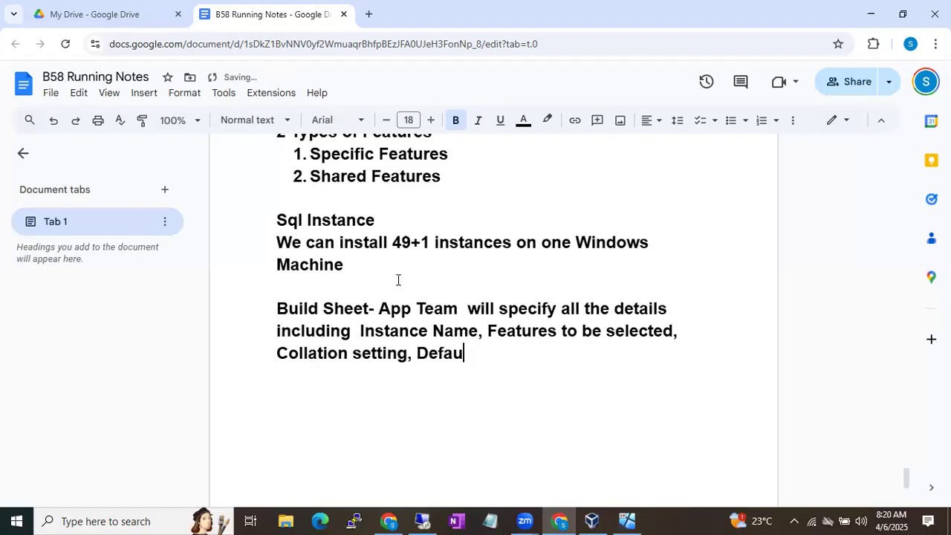
type("lt or named")
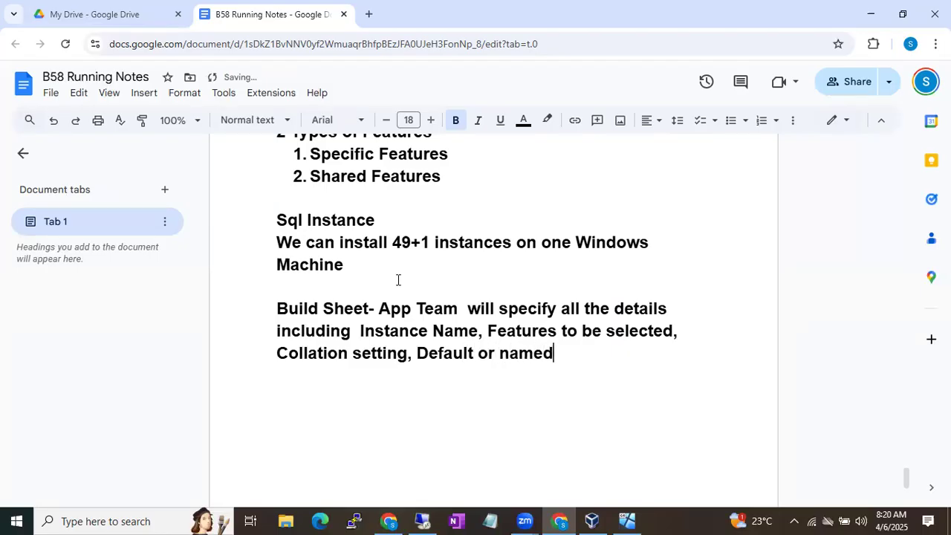
Select the words 'Build Sheet' at the start of the new note for emphasis
left_click_drag(270, 305, 365, 305)
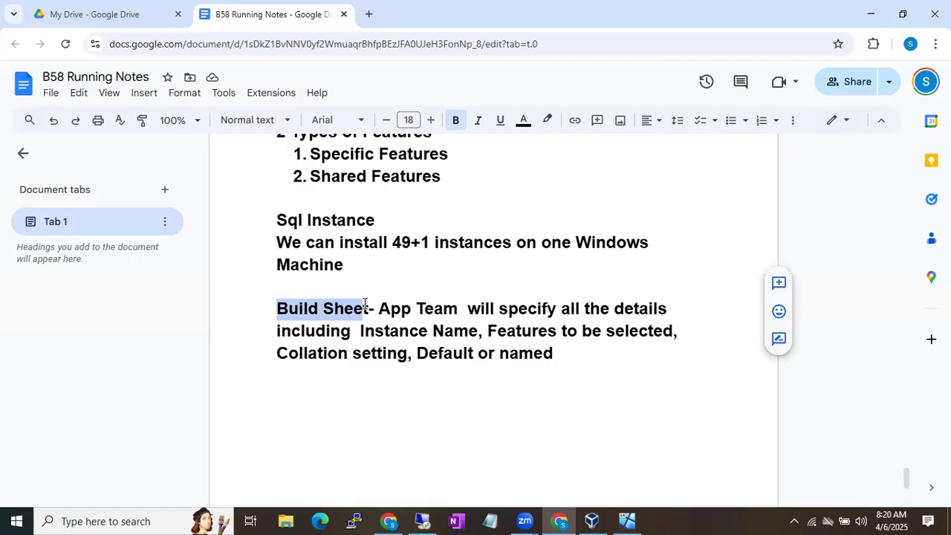
left_click(364, 304)
key("Home")
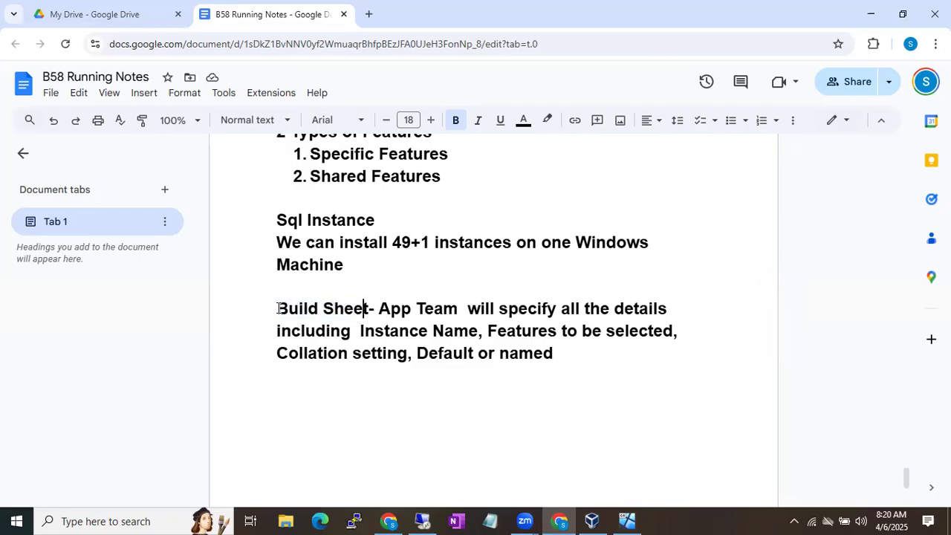
left_click_drag(336, 309, 371, 311)
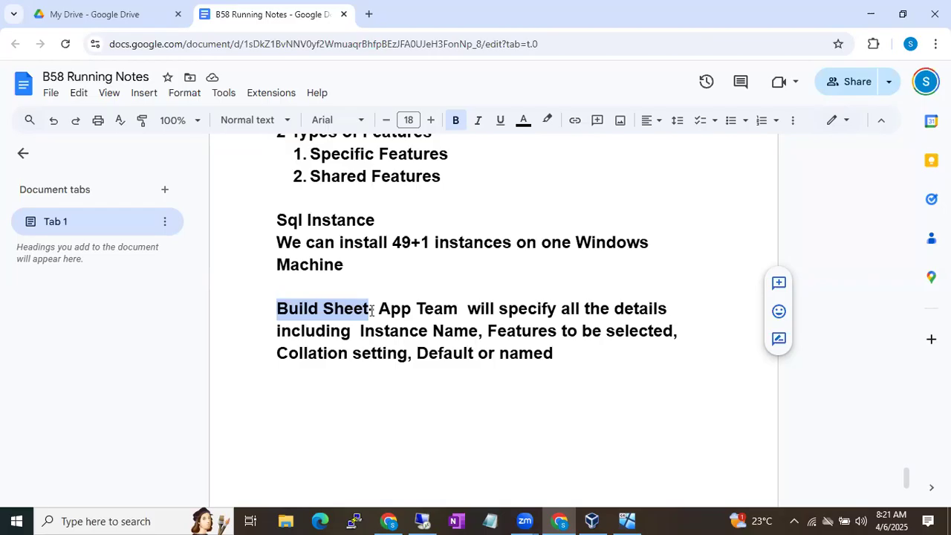
left_click(422, 520)
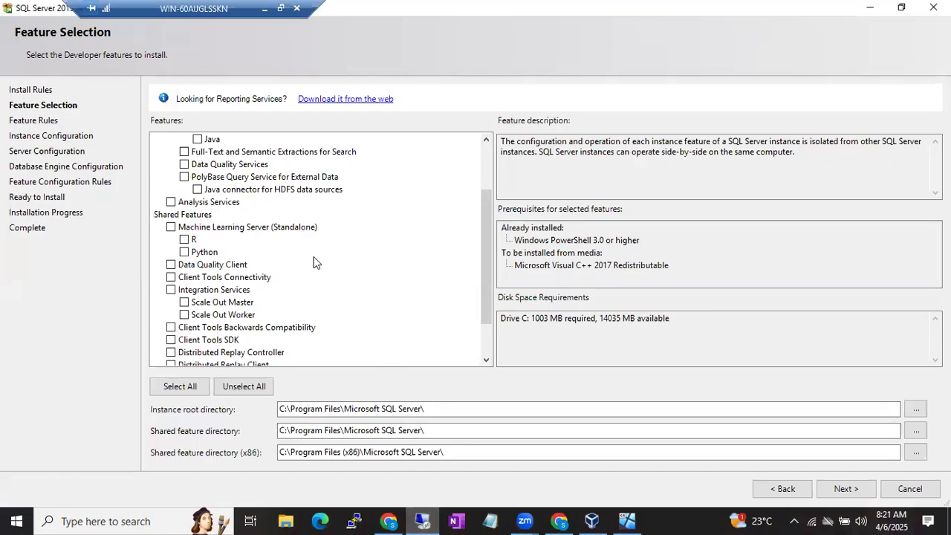
Tick SQL Server Replication and Full-Text and Semantic Extractions for Search, then return to the notes
left_click(313, 257)
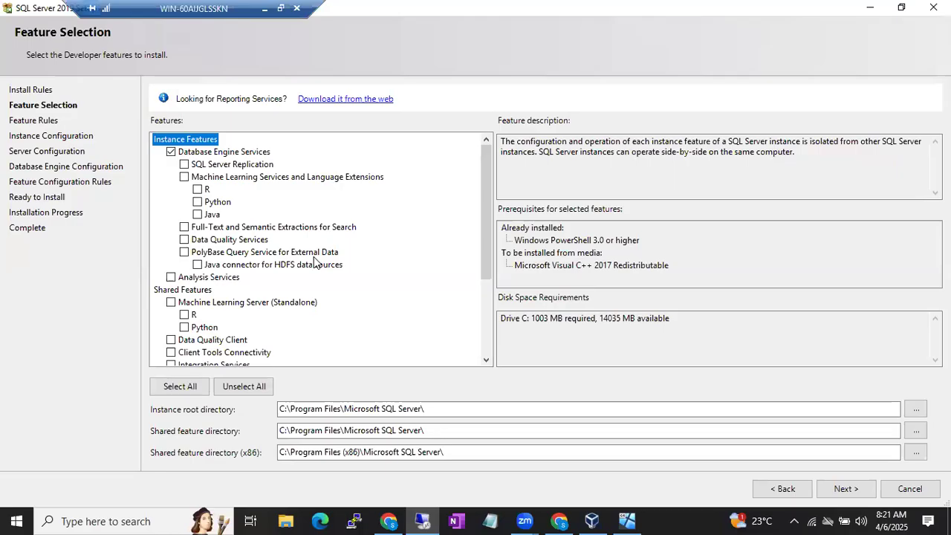
left_click(188, 164)
left_click(184, 227)
left_click(264, 15)
left_click(594, 378)
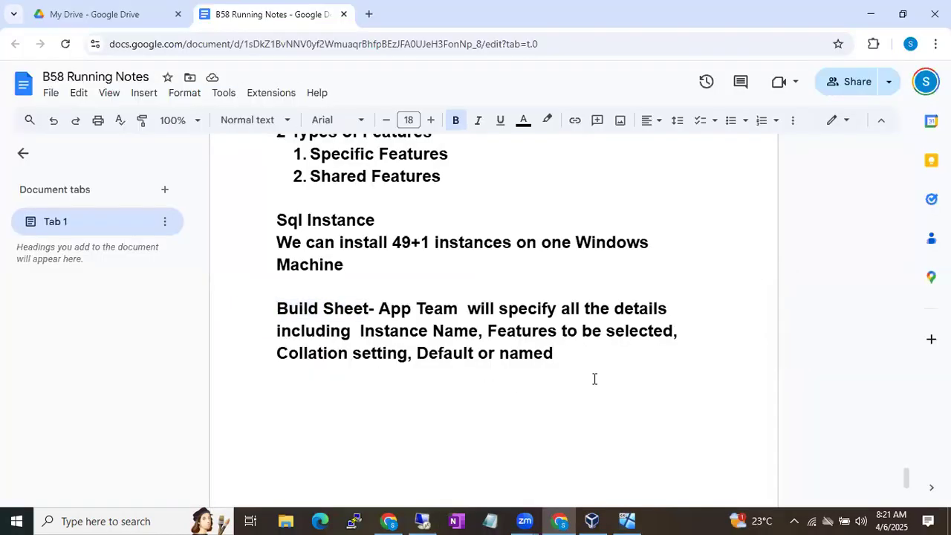
Add a 'Specific Components' list: 1. Database Engine, 2. Replication, 3. Full Text
key("Return")
type("Se")
key("BackSpace")
type("pecfific")
key("BackSpace")
key("BackSpace")
key("BackSpace")
key("BackSpace")
key("BackSpace")
key("BackSpace")
type("ific ")
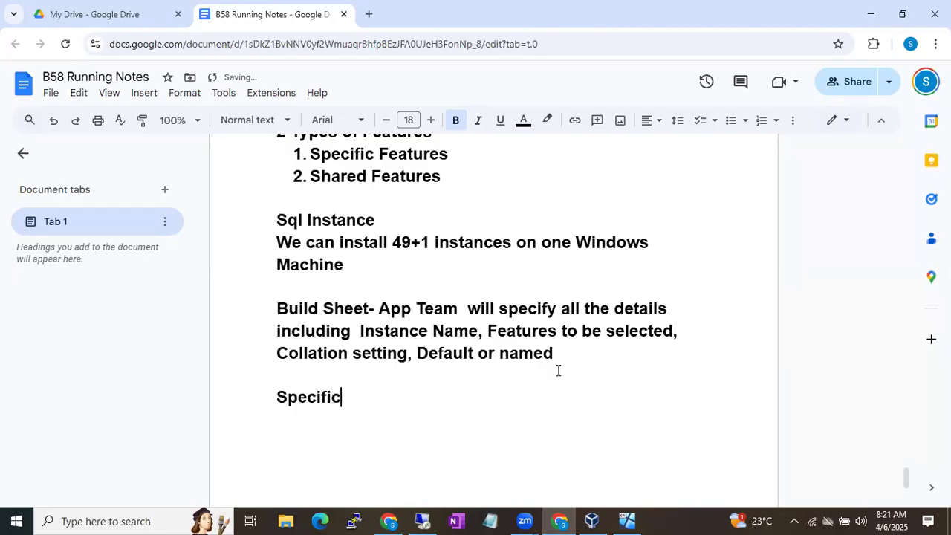
type("COmponents")
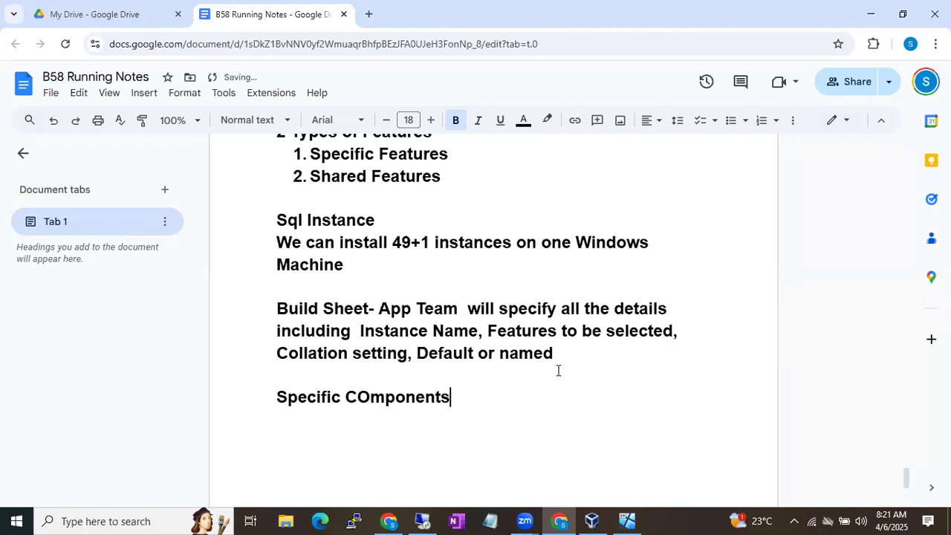
key("Return")
type("1. Database Engine")
key("Return")
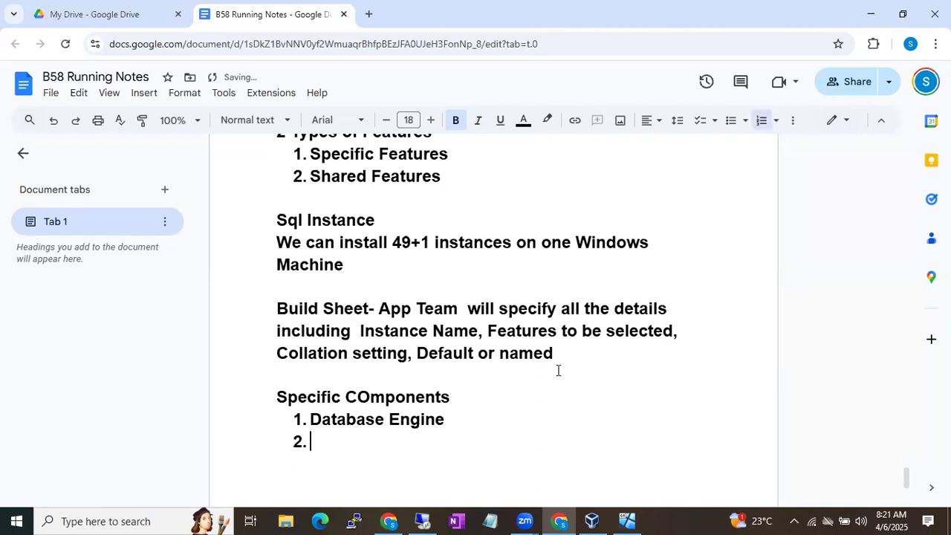
type("Replication")
key("Return")
type("Full Text")
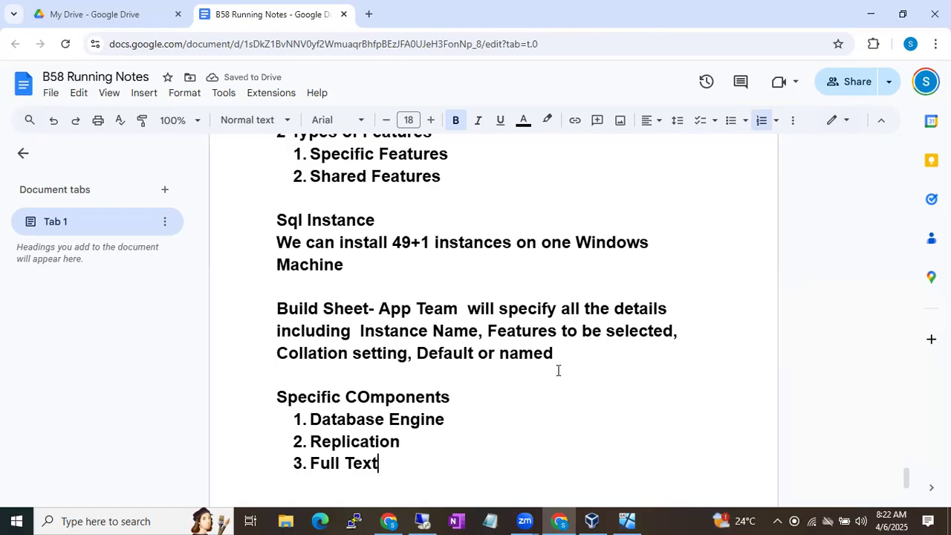
scroll(558, 370, "down", 2)
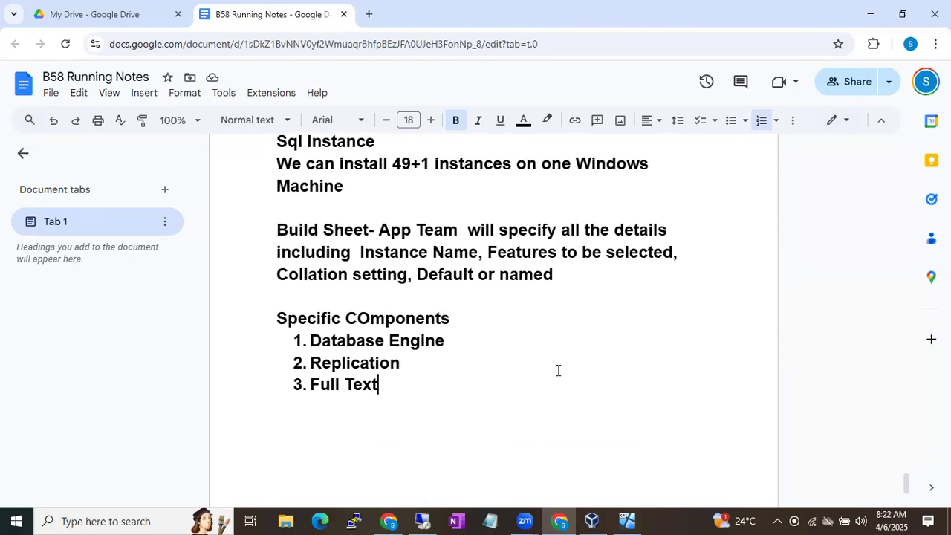
scroll(558, 370, "down", 4)
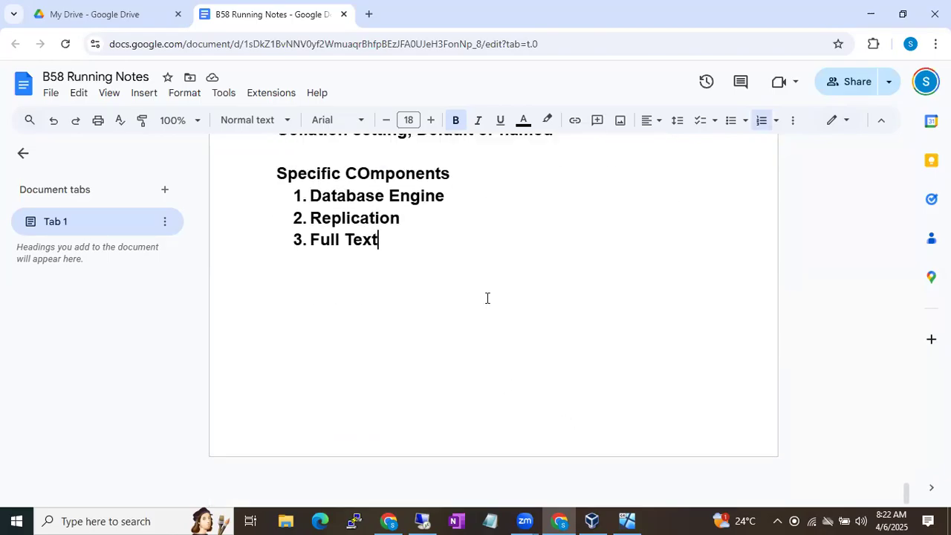
key("Return")
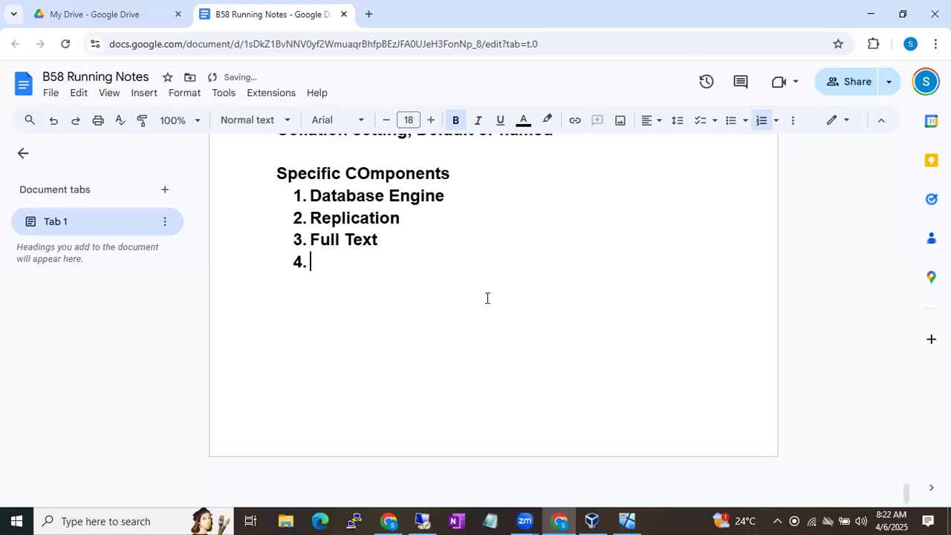
key("Return")
Add a 'Shared Components' heading below the Specific Components list
type("Shared Fa")
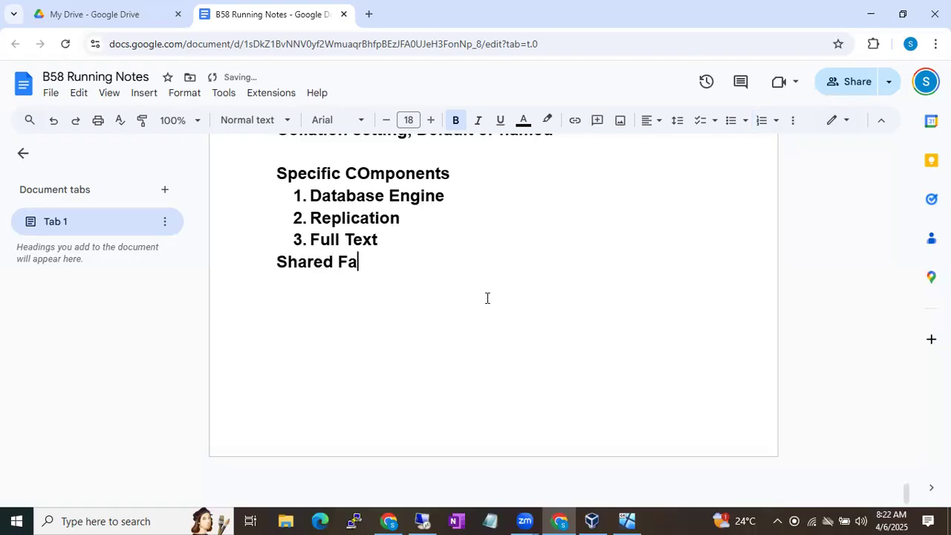
key("BackSpace")
type("eatures")
key("Return")
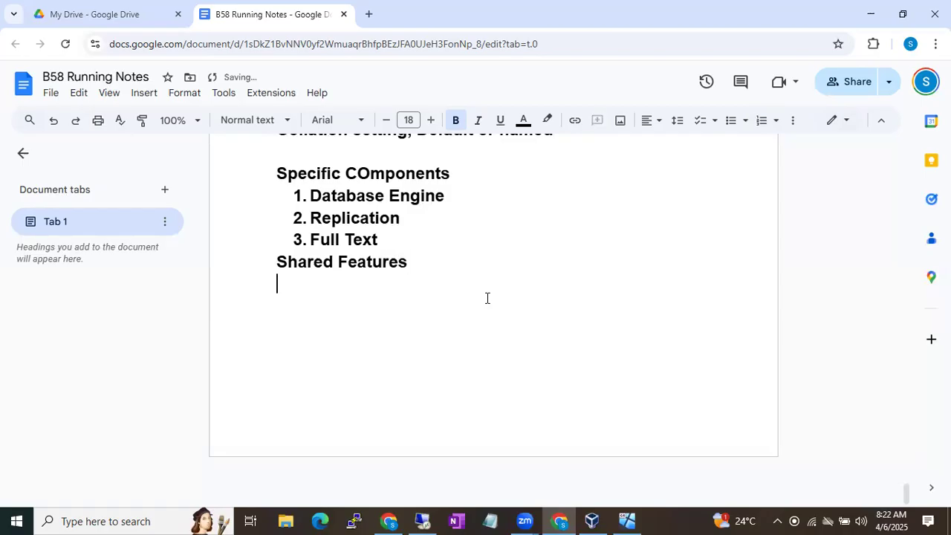
left_click(362, 261)
type("C")
key("BackSpace")
double_click(361, 261)
type("Com")
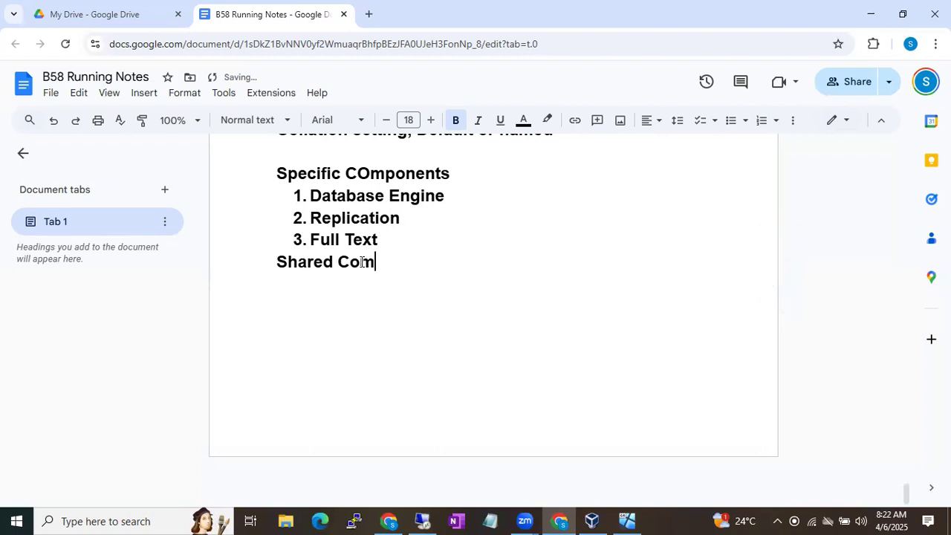
type("ponents")
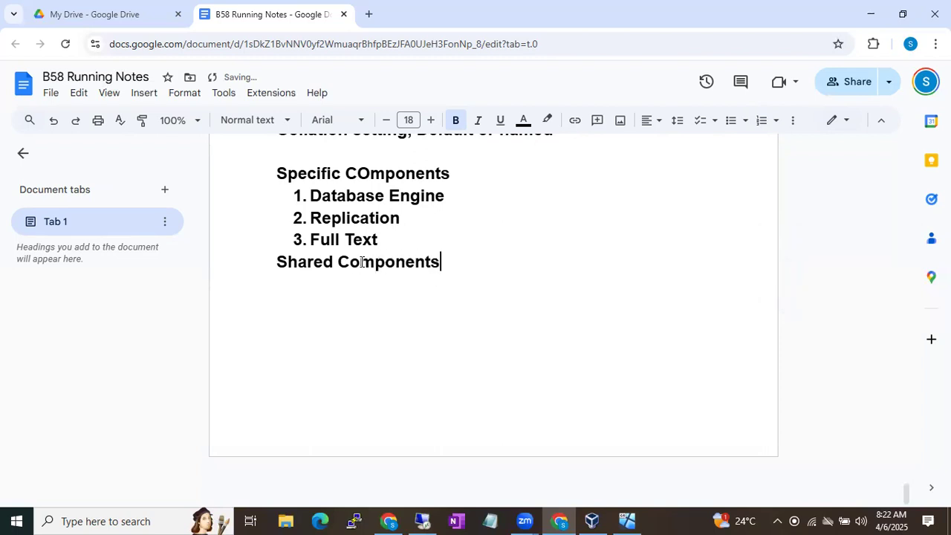
Insert a blank line with an empty item '1.' around the Shared Components heading
left_click(277, 260)
key("Return")
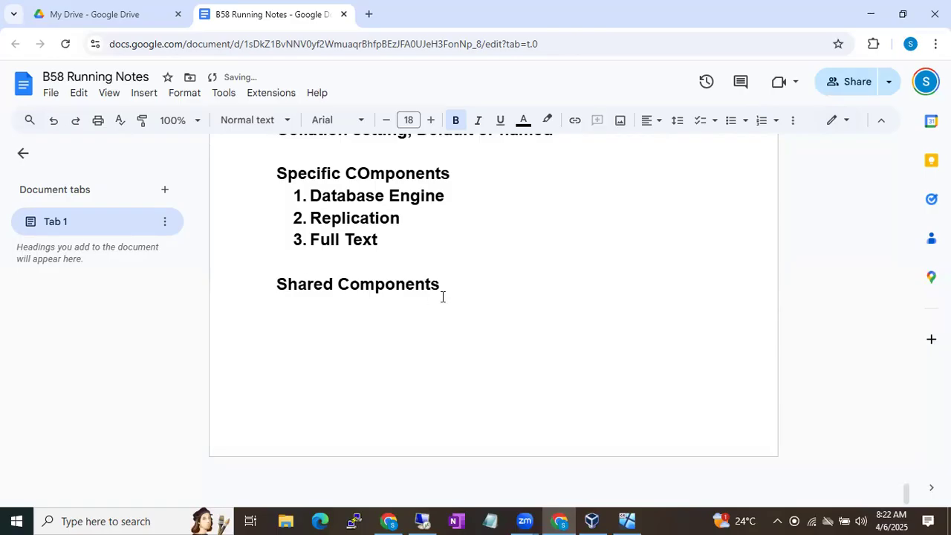
type("1.")
left_click(430, 519)
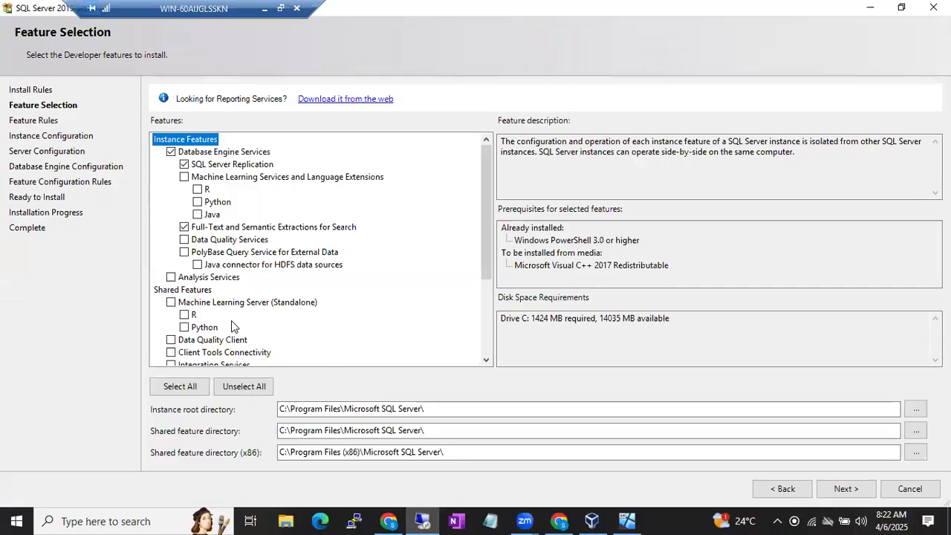
Tick Client Tools Connectivity, Backwards Compatibility, Client Tools SDK and SQL Client Connectivity SDK, then minimize the session
scroll(231, 320, "down", 2)
scroll(231, 324, "down", 1)
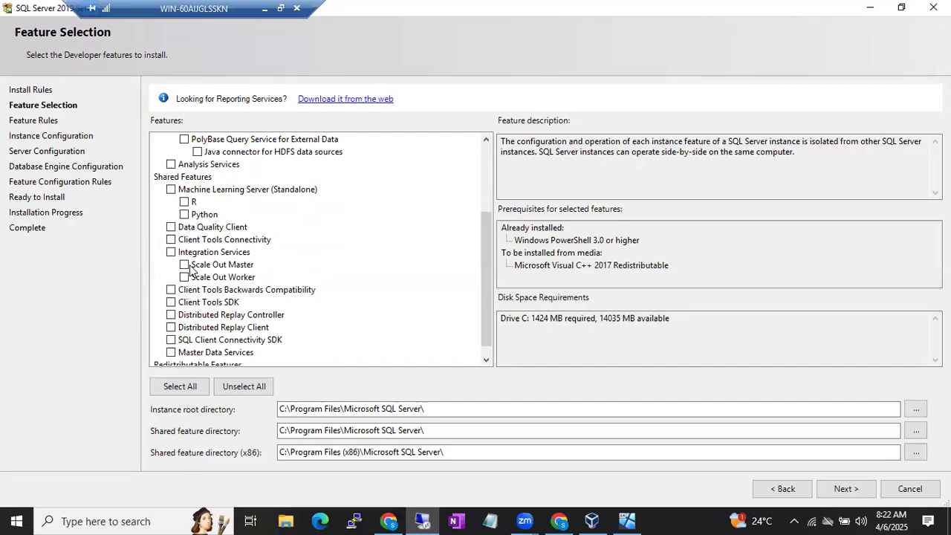
left_click(171, 239)
scroll(247, 245, "down", 1)
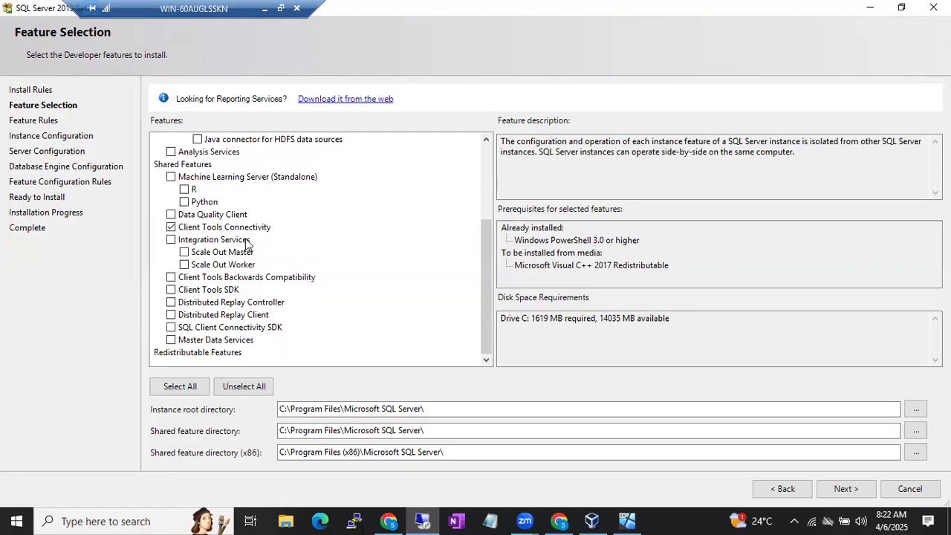
left_click(171, 278)
left_click(172, 291)
left_click(264, 9)
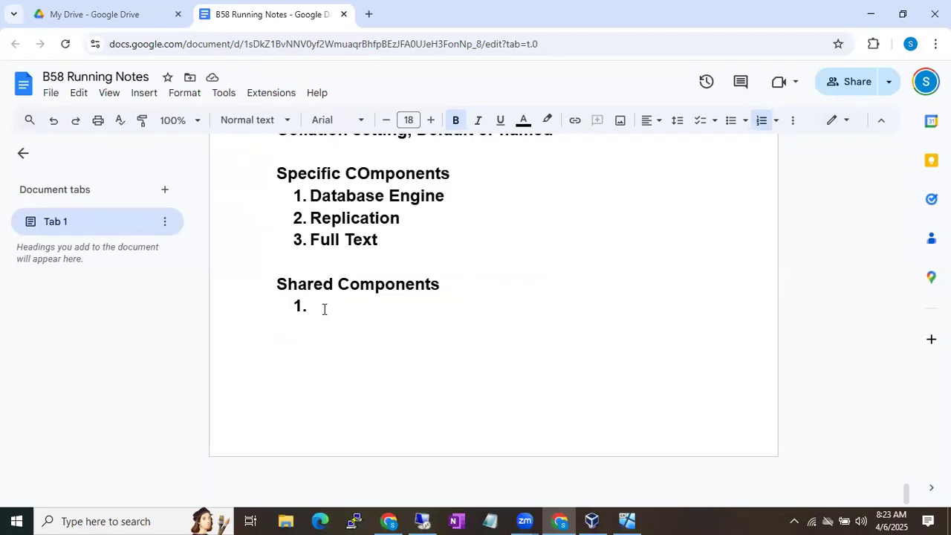
List the first two shared components: Client Tools connectivity and Client Tools Backward compatibility
type("Cleint  T")
type("oo")
key("BackSpace")
key("BackSpace")
key("BackSpace")
key("BackSpace")
key("BackSpace")
key("BackSpace")
key("BackSpace")
key("BackSpace")
key("BackSpace")
key("BackSpace")
type("lient Tools ")
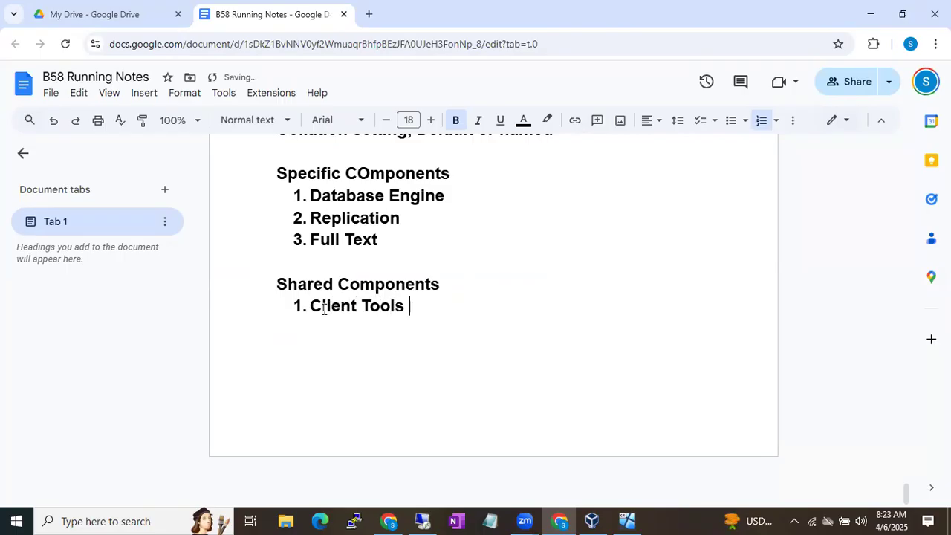
type("connectivity")
key("Return")
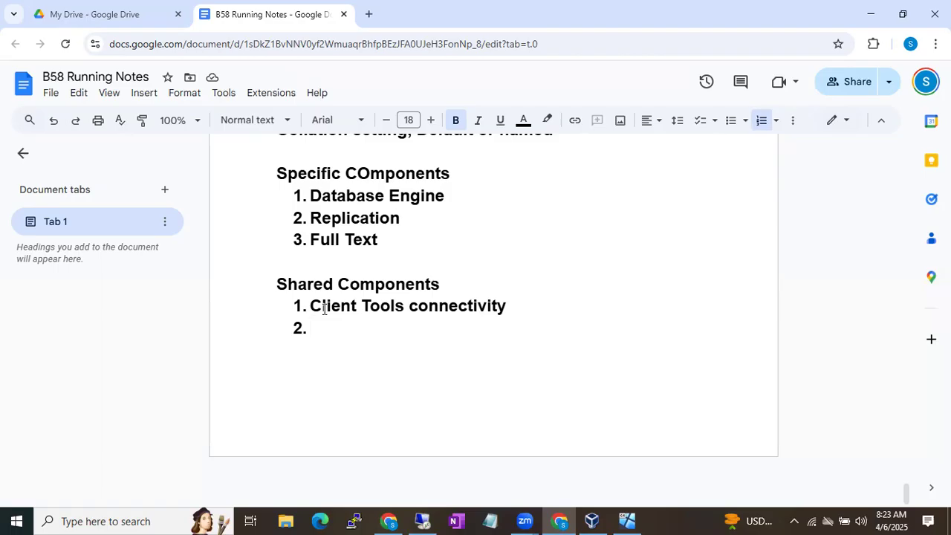
type("Client Tools Ba")
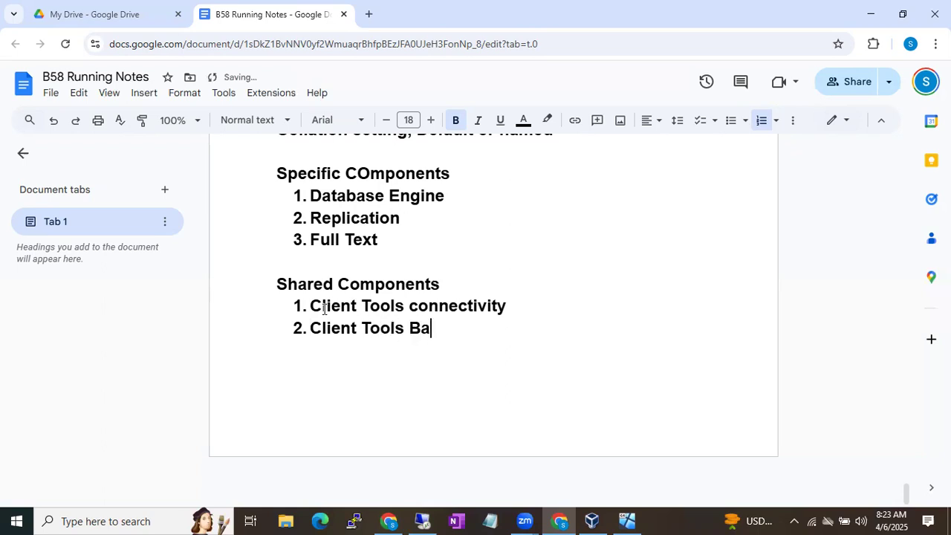
type("ckward")
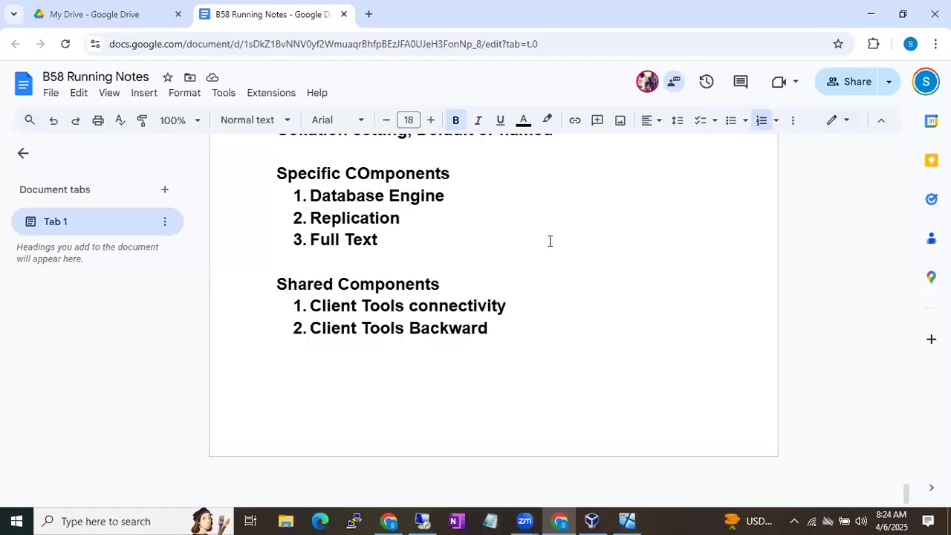
type("compatib")
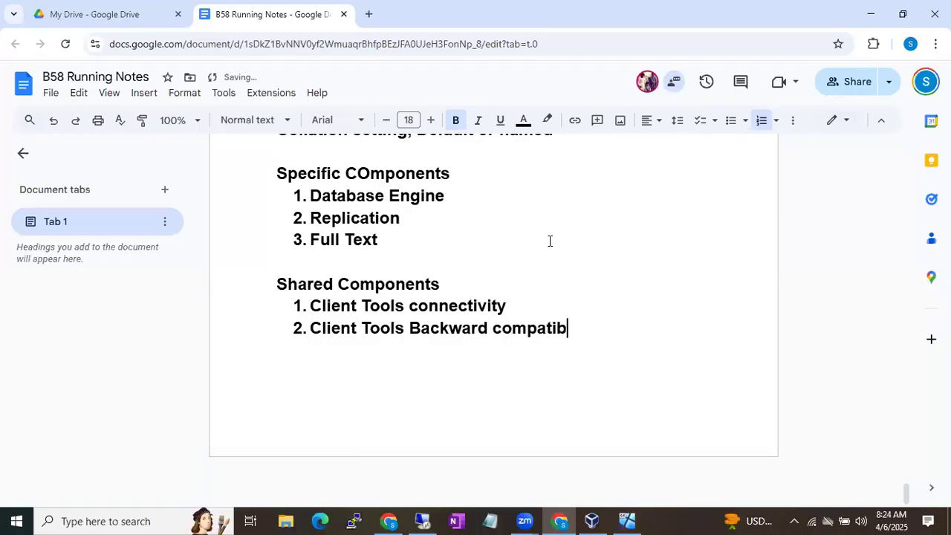
type("ility")
Add Client Tools SDK and Sql Client Connectivity SDK, correcting 'Clinet' to 'Client'
key("Return")
type("S")
key("BackSpace")
type("I")
key("BackSpace")
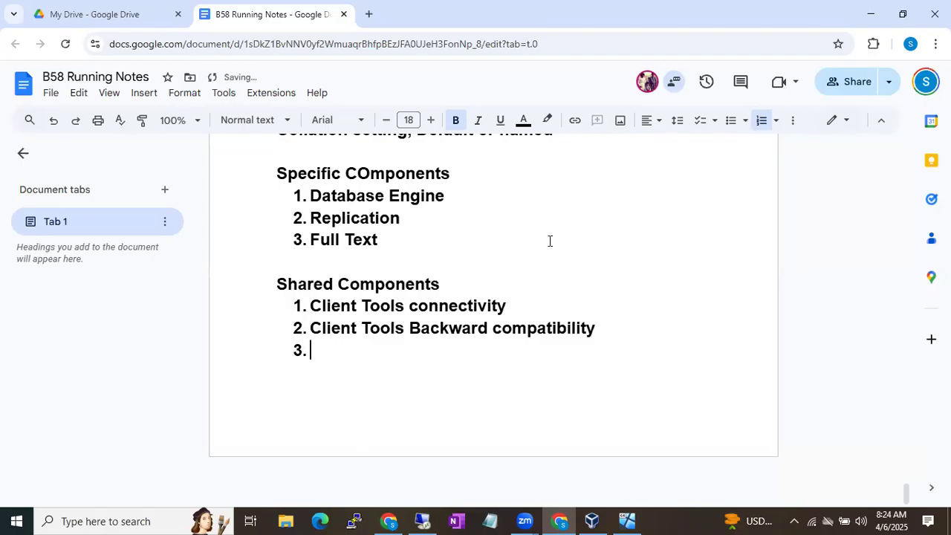
type("Client ")
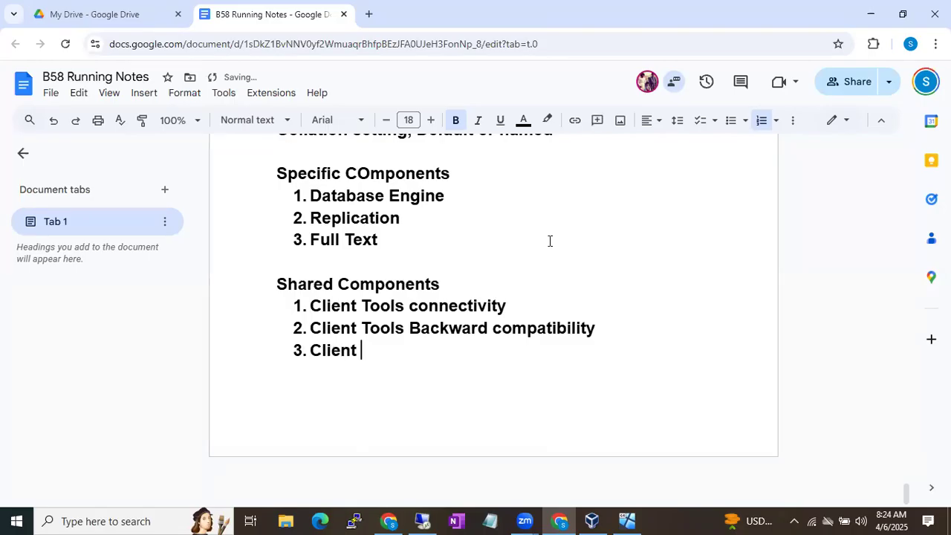
type("Tools SDK")
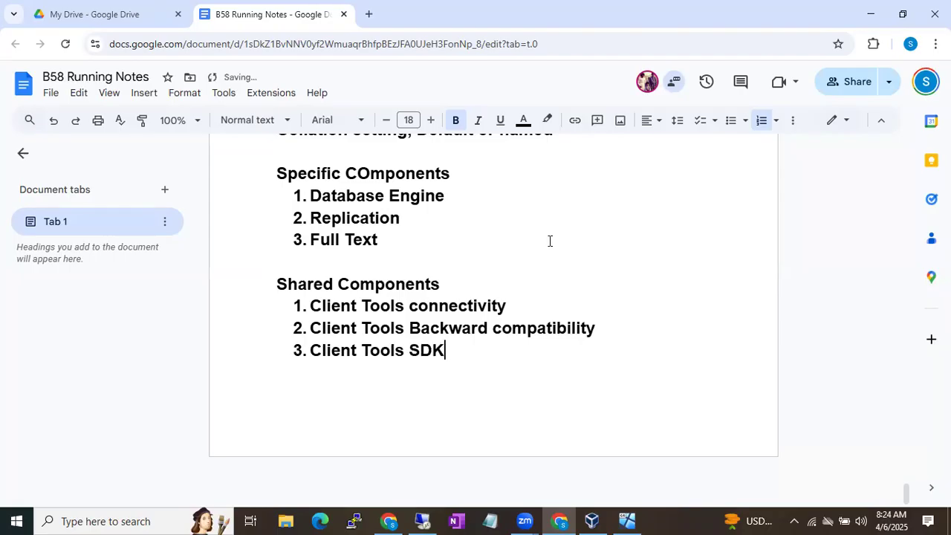
key("Return")
type("Sql Cli")
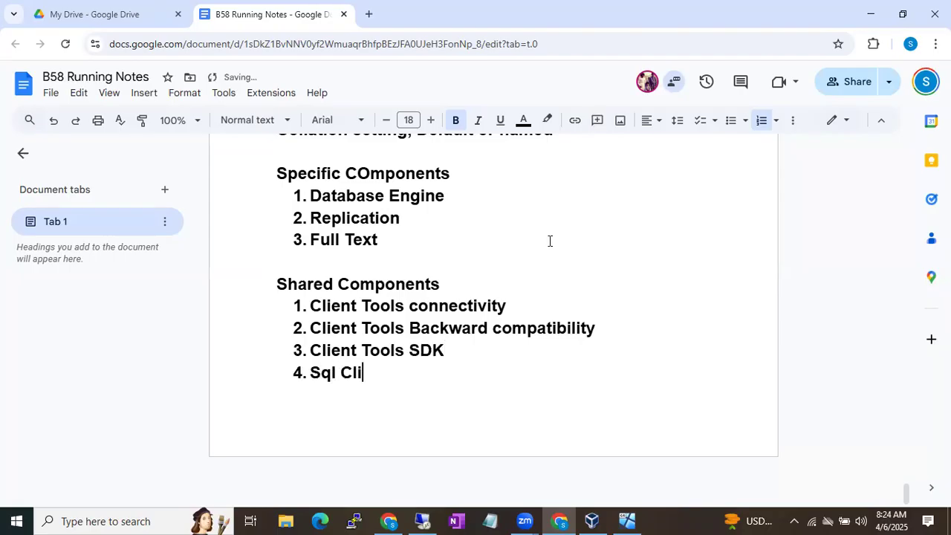
type("net Connectivity SDK")
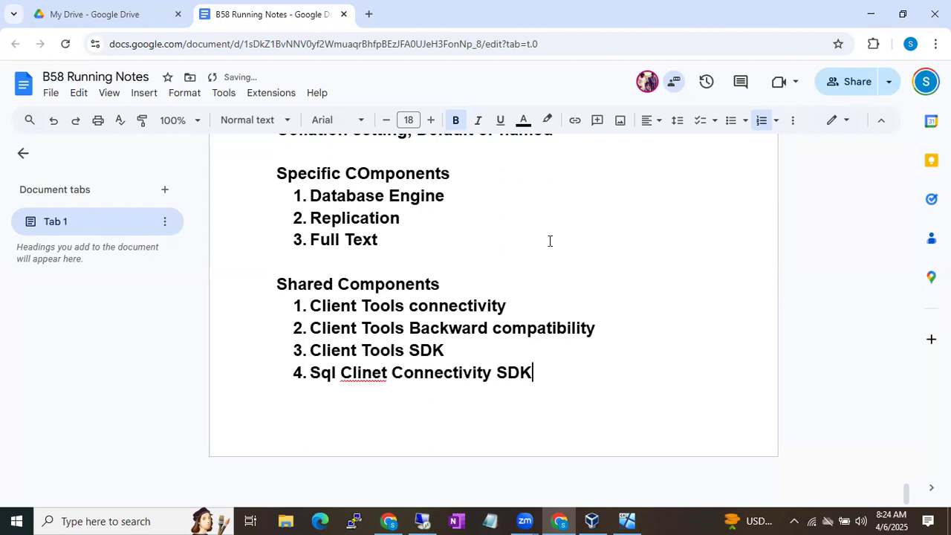
left_click(358, 372)
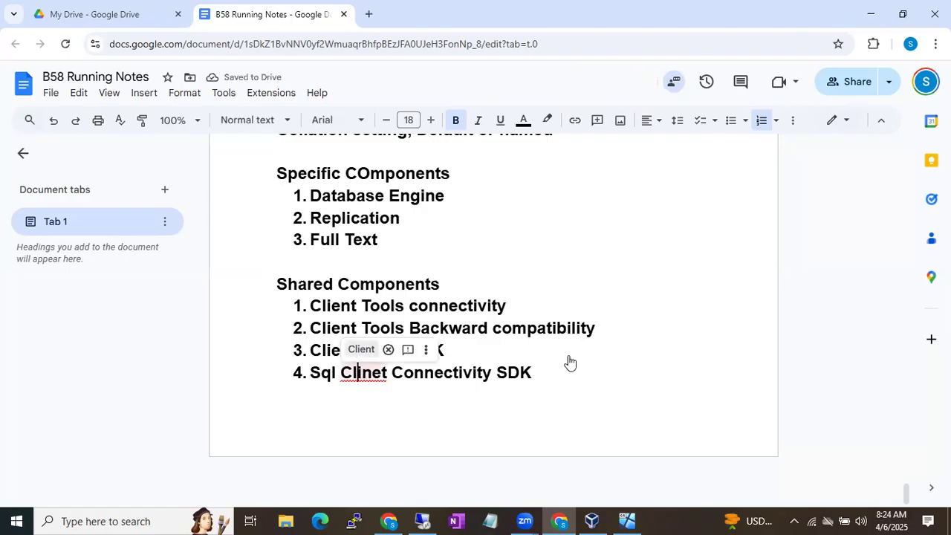
left_click(361, 349)
left_click(583, 374)
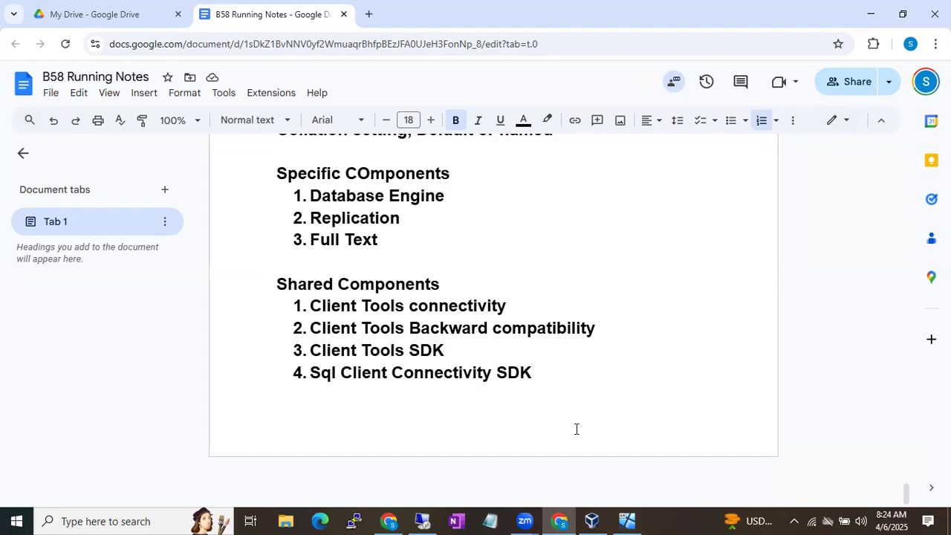
left_click(423, 520)
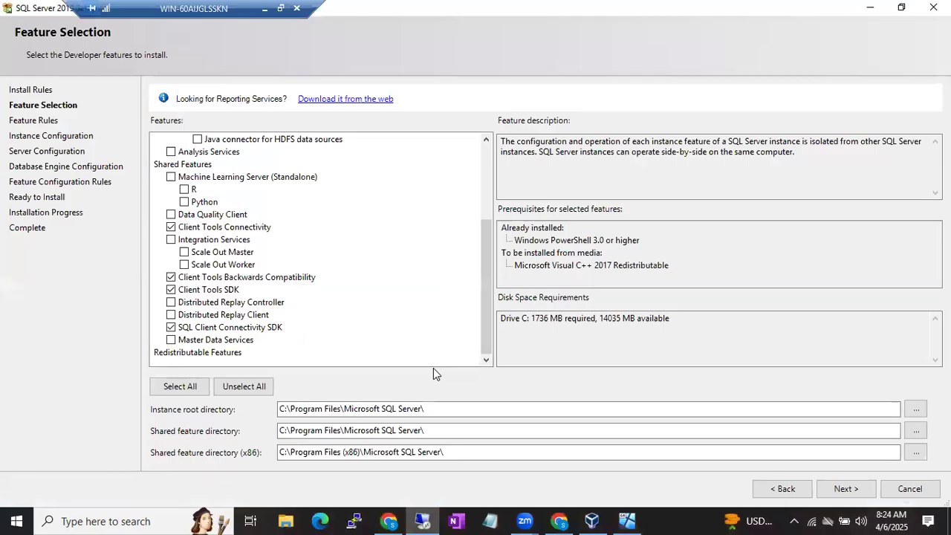
scroll(298, 283, "up", 3)
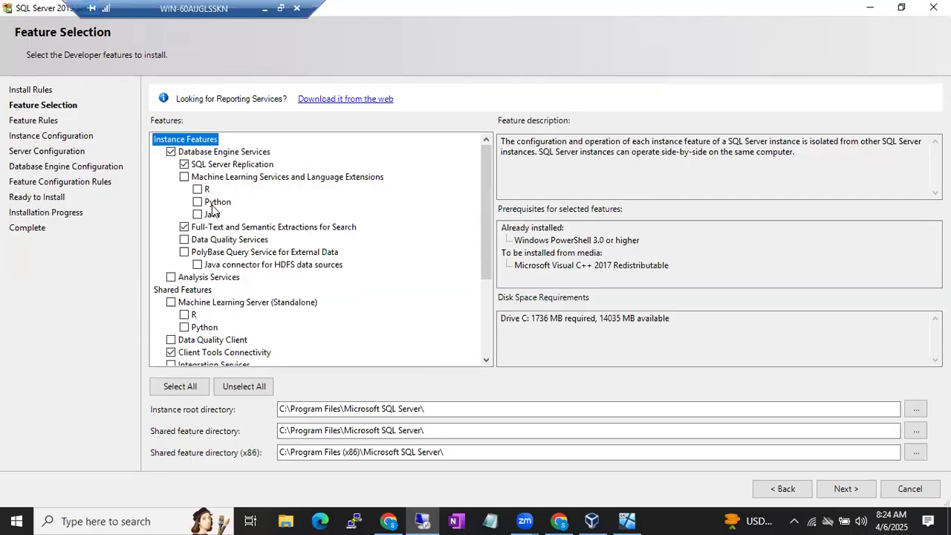
scroll(212, 209, "down", 4)
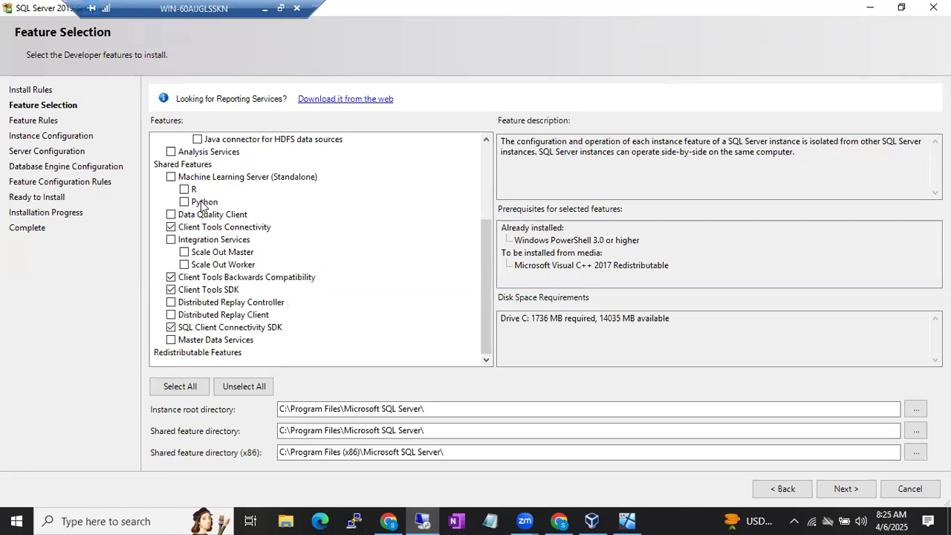
scroll(202, 205, "up", 2)
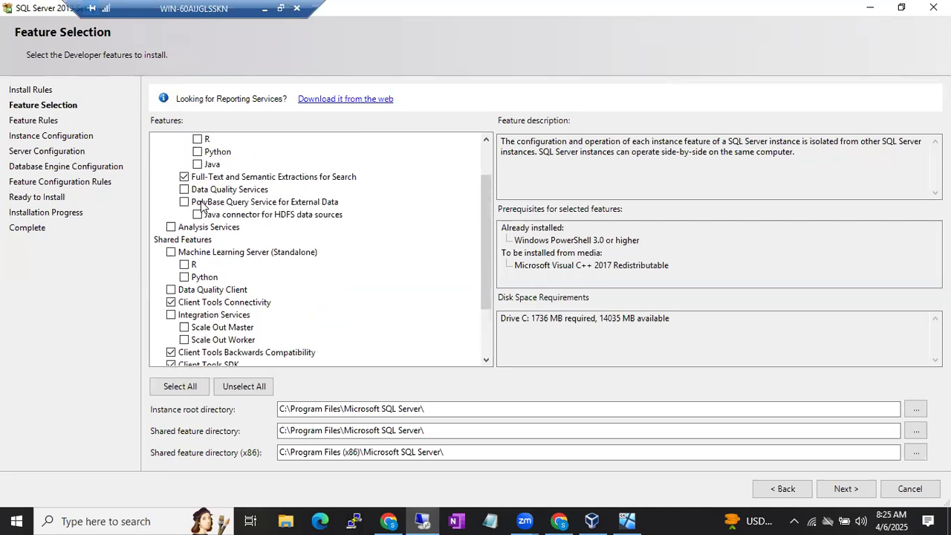
scroll(201, 206, "up", 1)
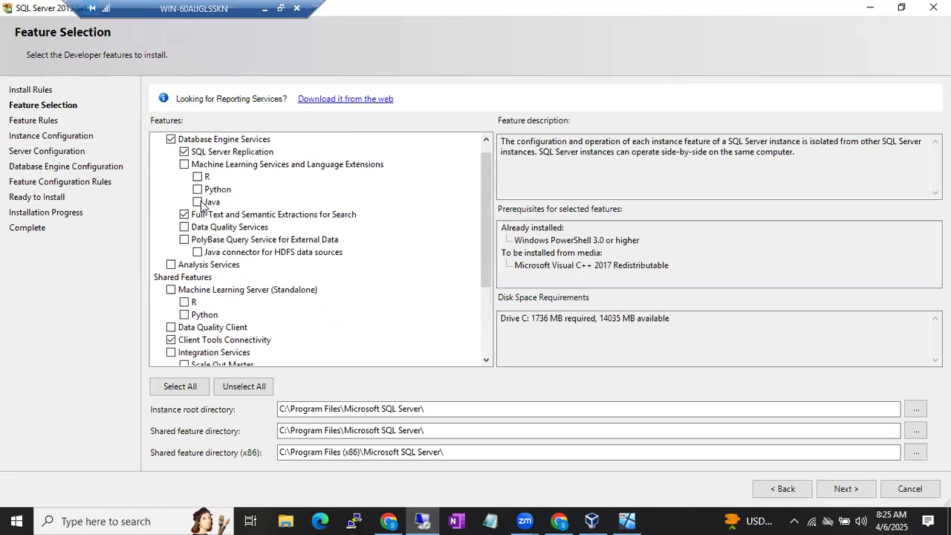
scroll(221, 286, "down", 3)
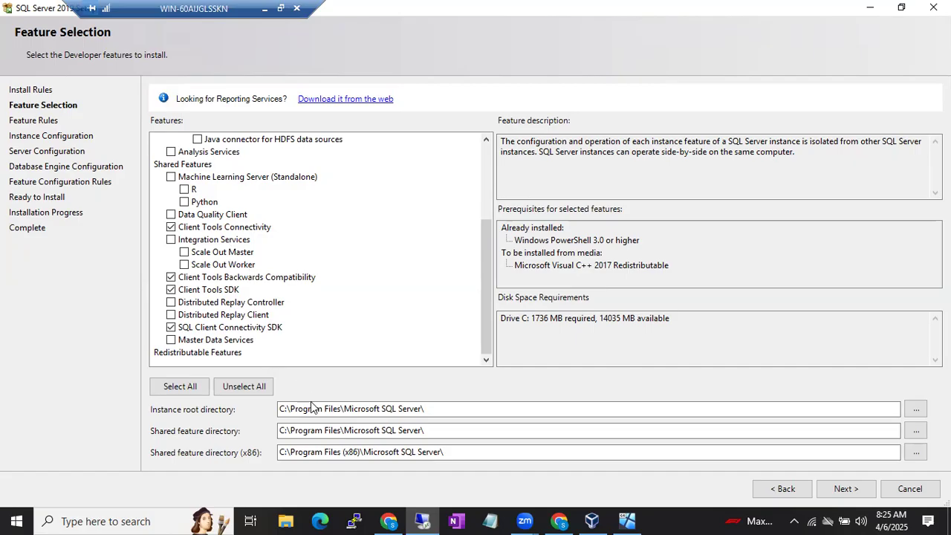
left_click_drag(418, 412, 271, 414)
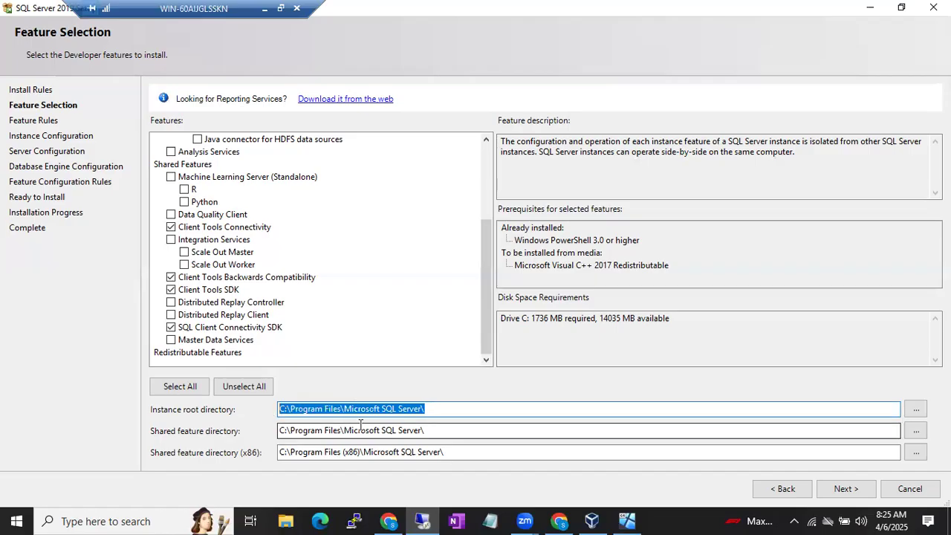
left_click(506, 318)
left_click_drag(506, 318, 632, 317)
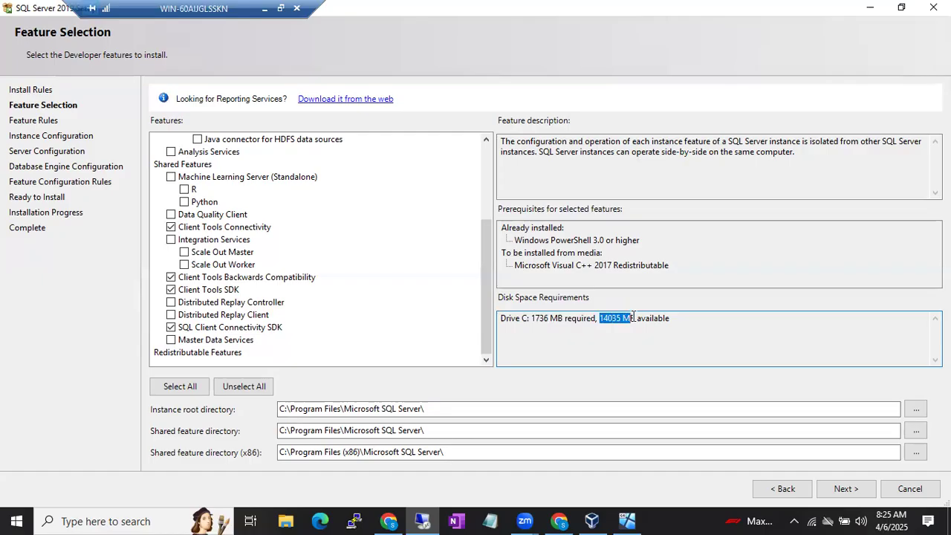
left_click(621, 320)
double_click(611, 319)
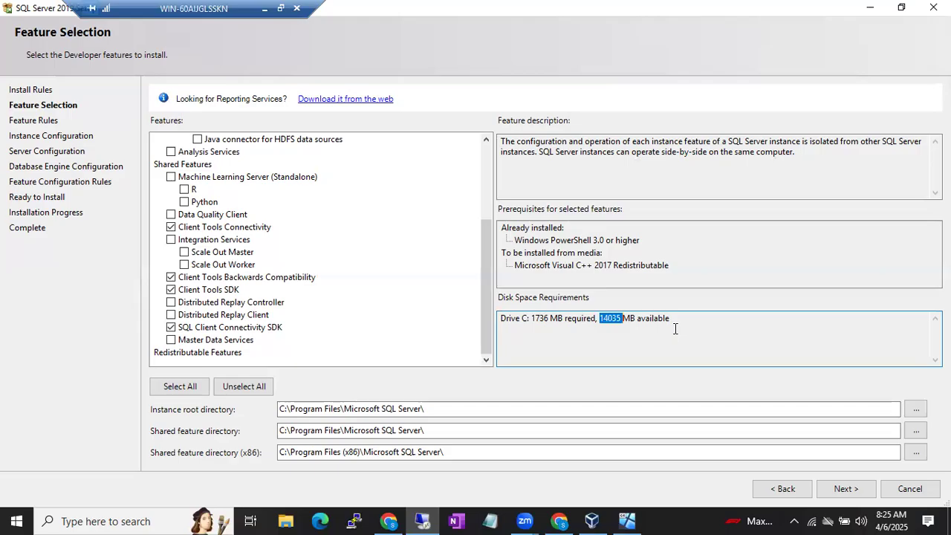
left_click(541, 323)
double_click(602, 321)
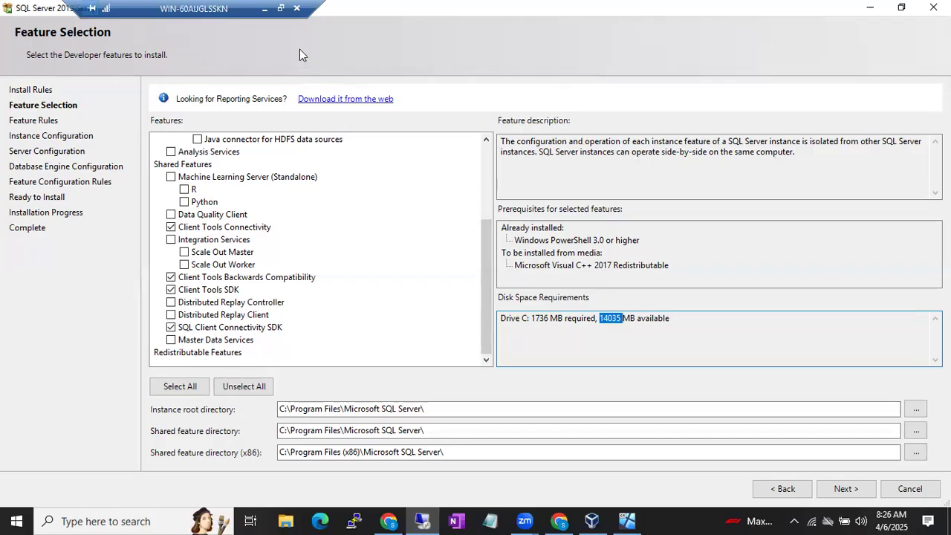
Insert a 'Pre Checklist' line above the Reboot the machine step in the notes
left_click(264, 9)
scroll(440, 278, "up", 5)
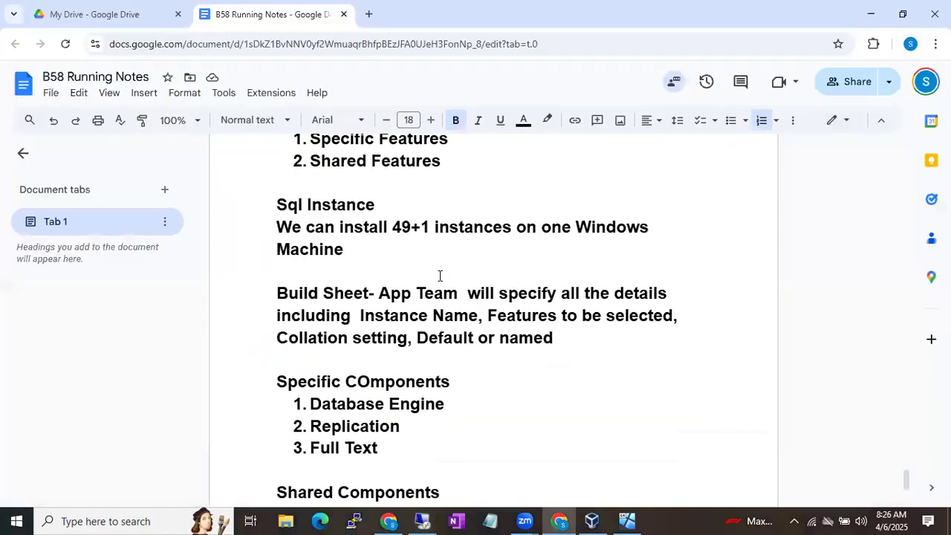
scroll(440, 275, "up", 3)
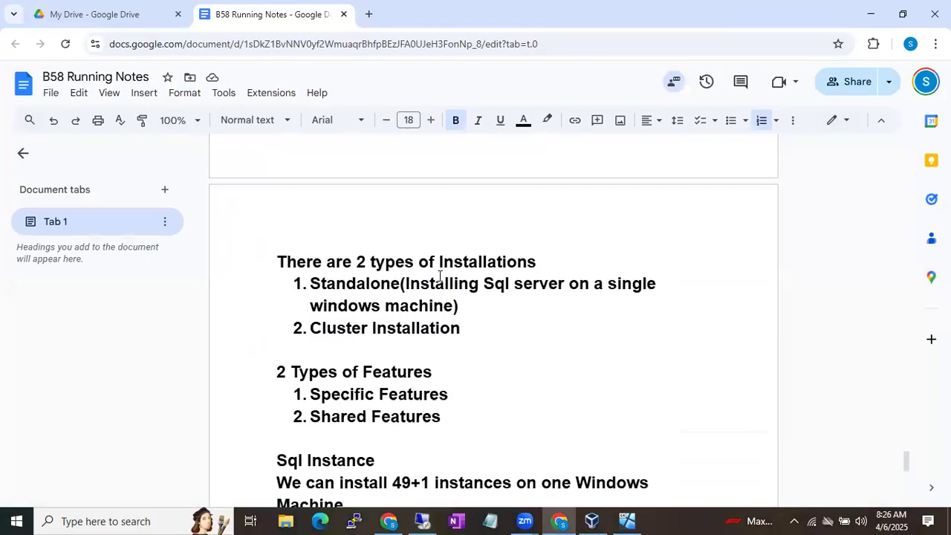
scroll(440, 275, "up", 3)
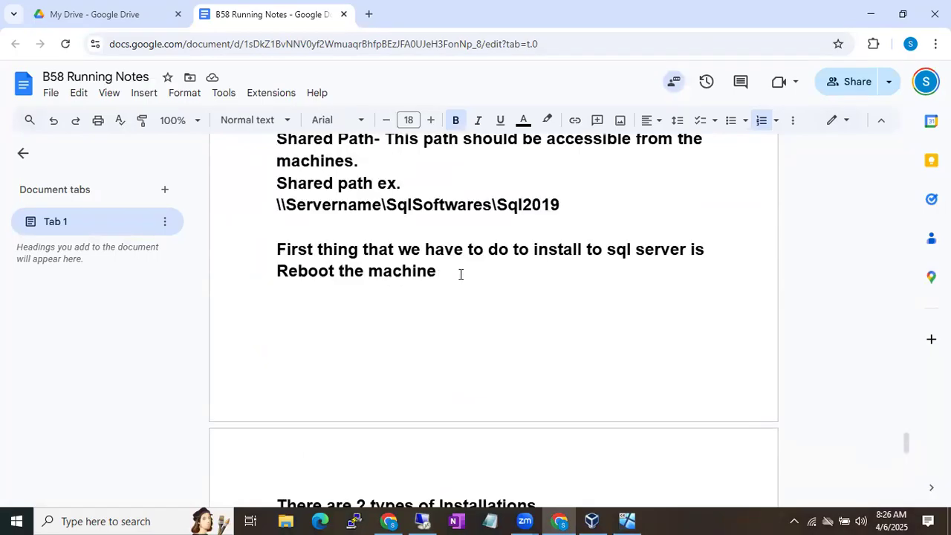
left_click(287, 226)
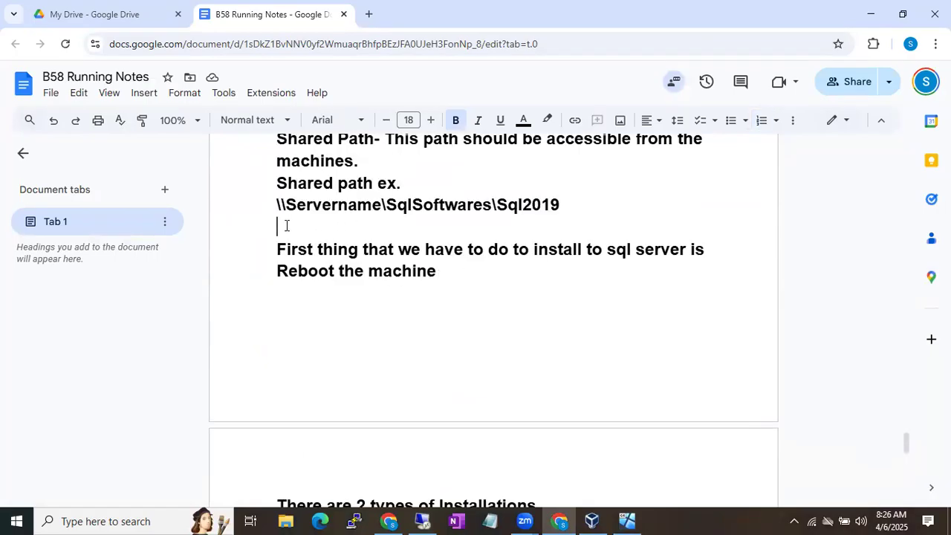
key("Return")
type("Pre Chec")
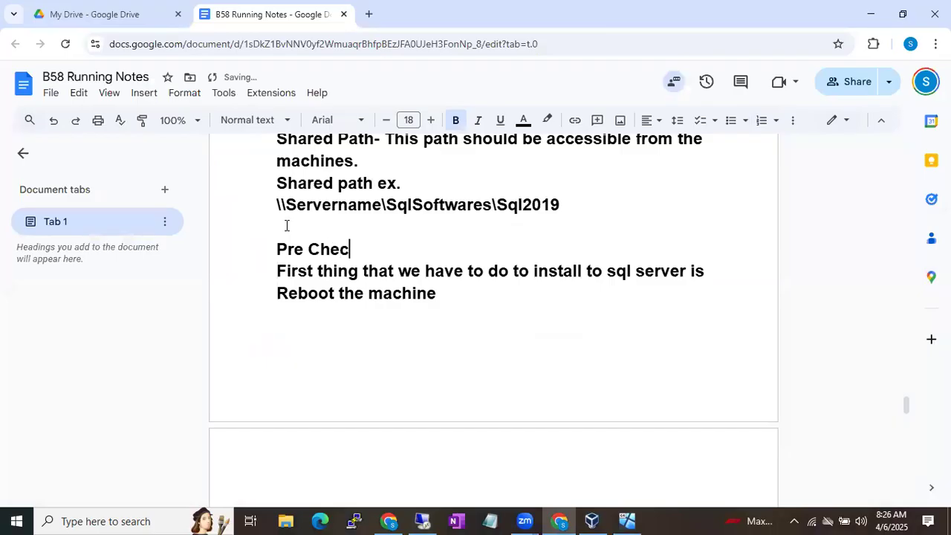
type("klist")
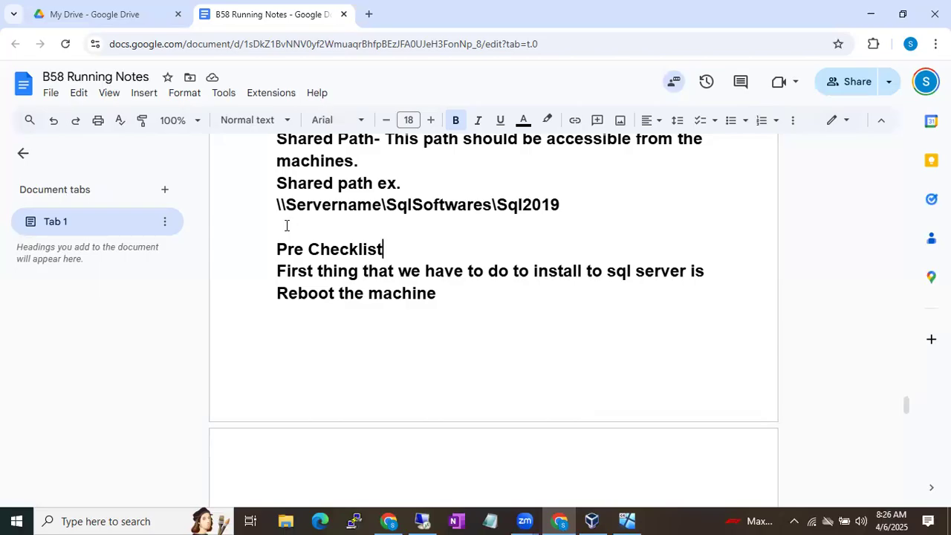
Add 'Make sure to have enough free space in the Drives' below Reboot the machine
left_click(458, 294)
key("Return")
type("Make ")
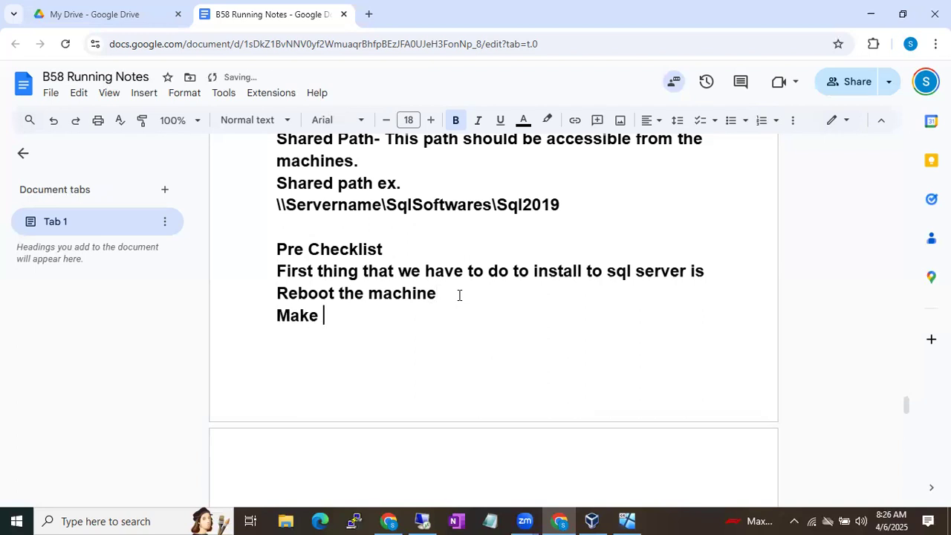
type("sure to have enoug")
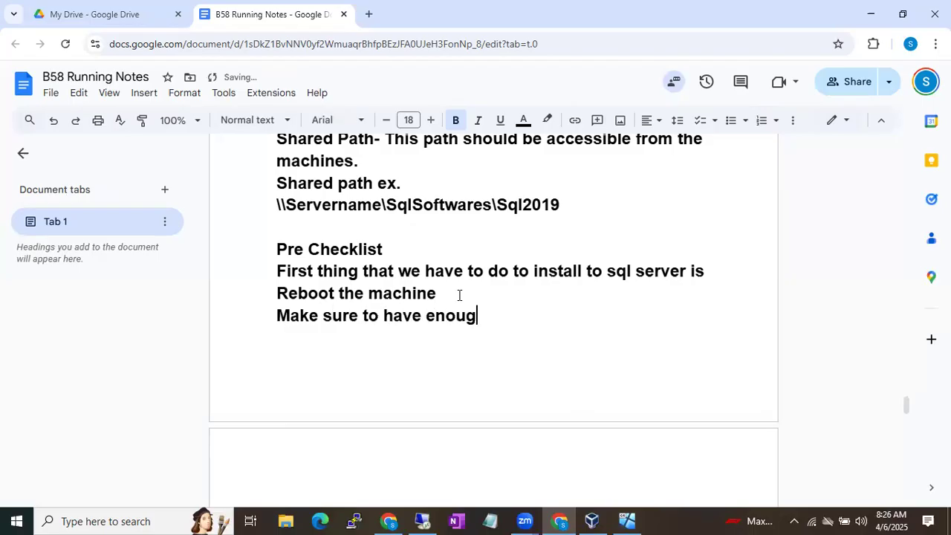
type("h free space in th")
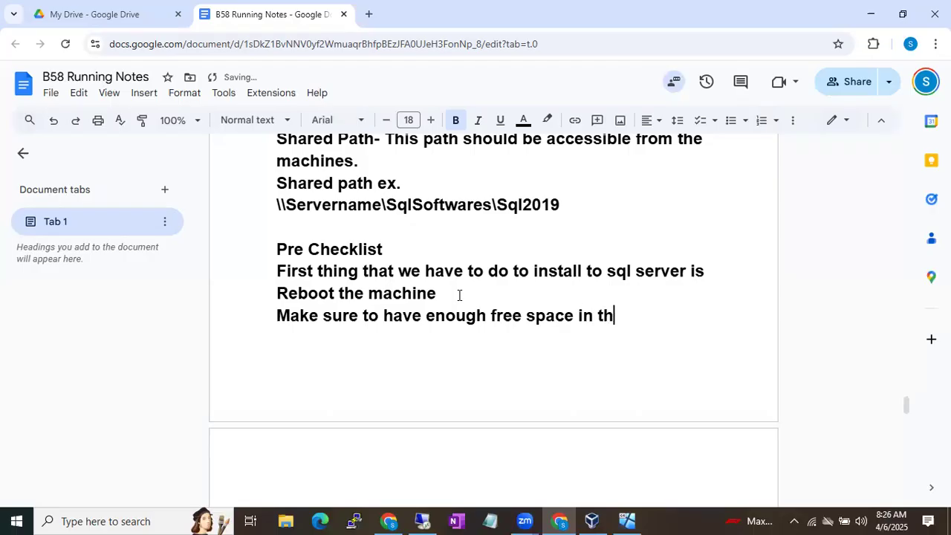
type("e Drives")
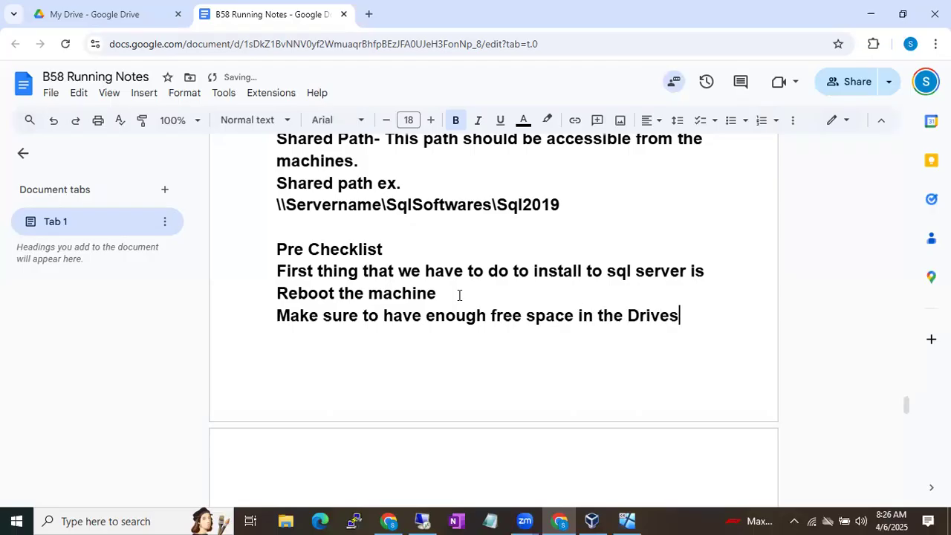
Return to SQL Server setup in the VM and continue past Feature Selection
left_click(420, 519)
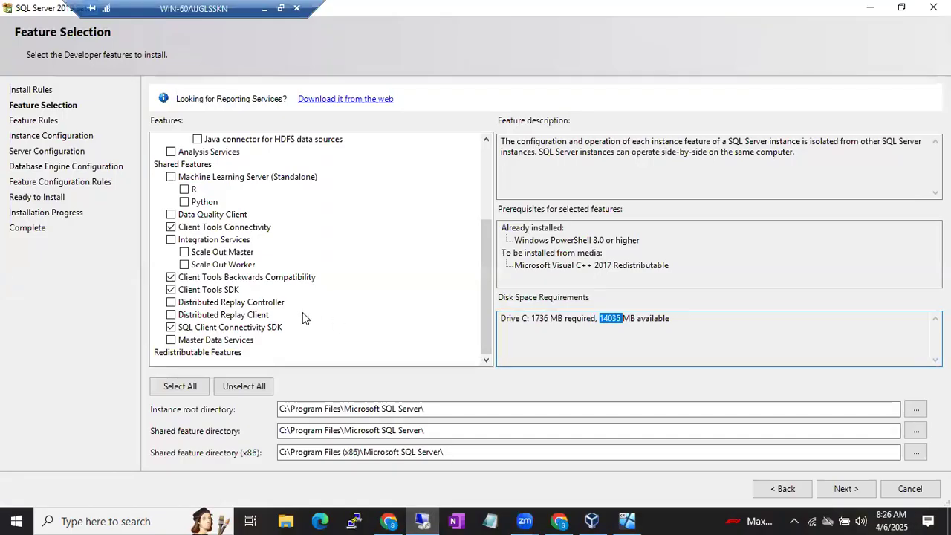
left_click(470, 312)
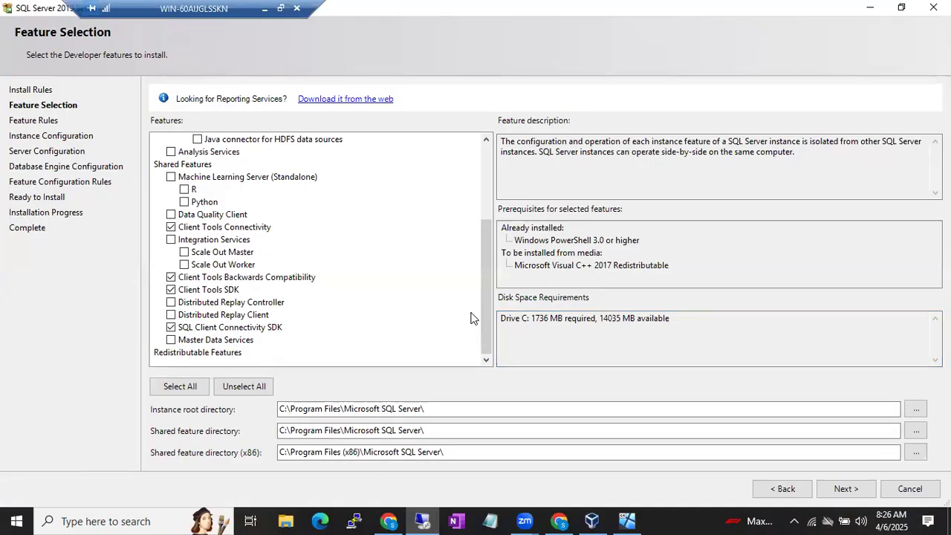
left_click(832, 488)
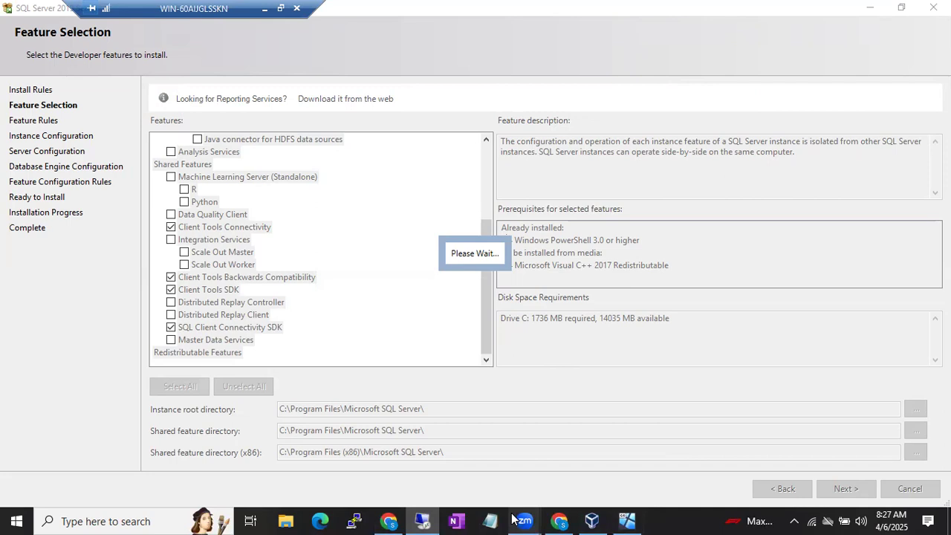
mouse_move(512, 518)
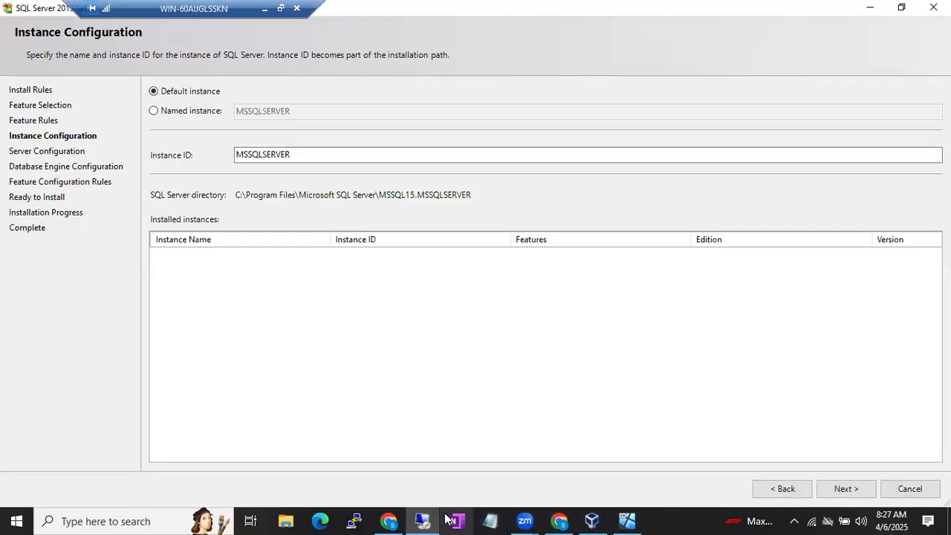
Go back from Instance Configuration to the Feature Rules page
mouse_move(385, 520)
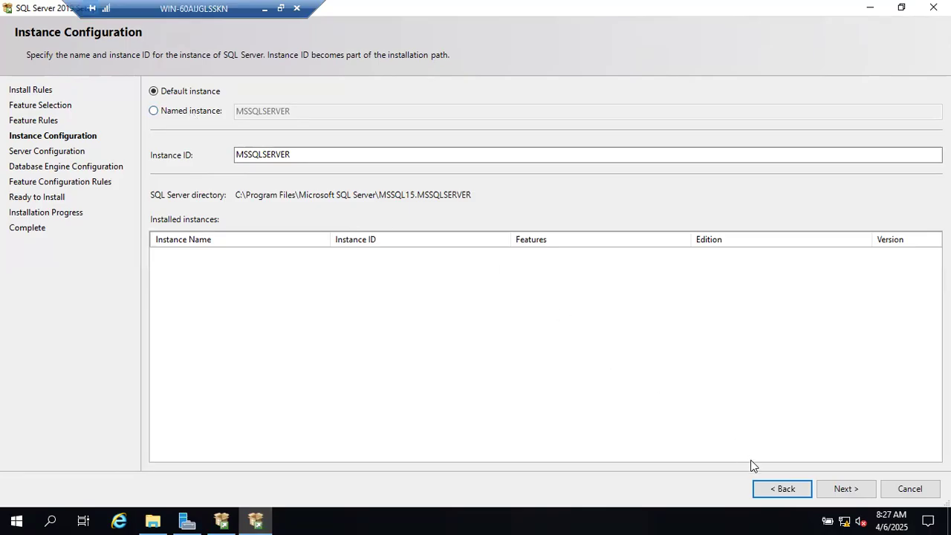
left_click(759, 484)
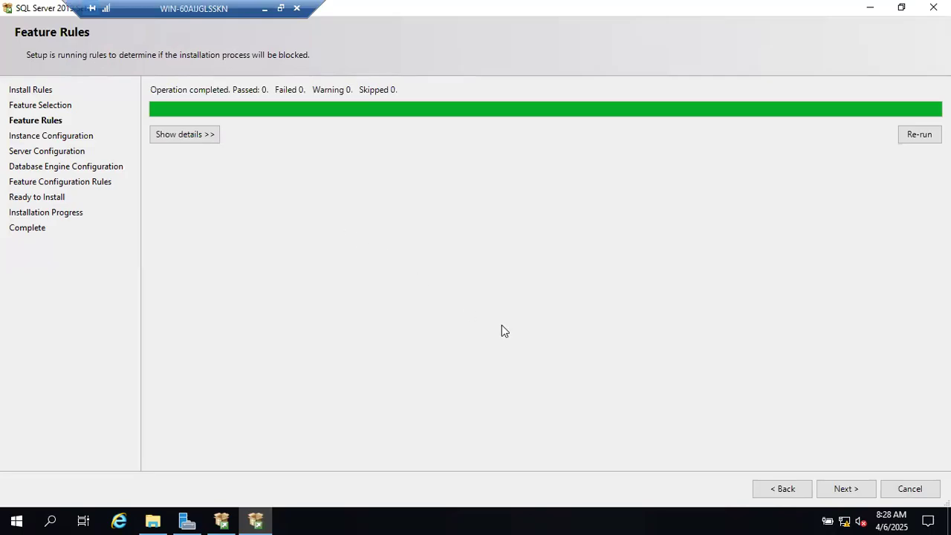
Advance from Feature Rules to Instance Configuration, tucking away the Installation Center window
left_click(842, 488)
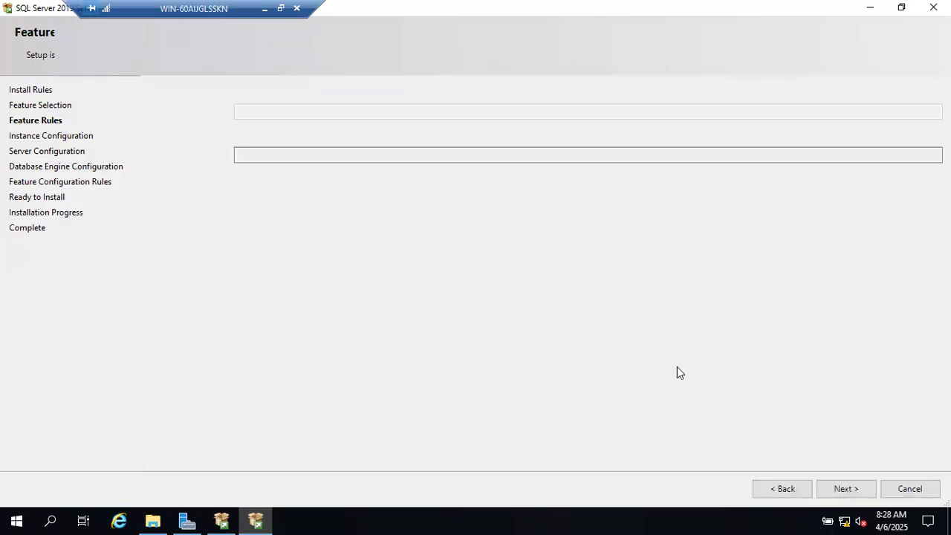
left_click(783, 488)
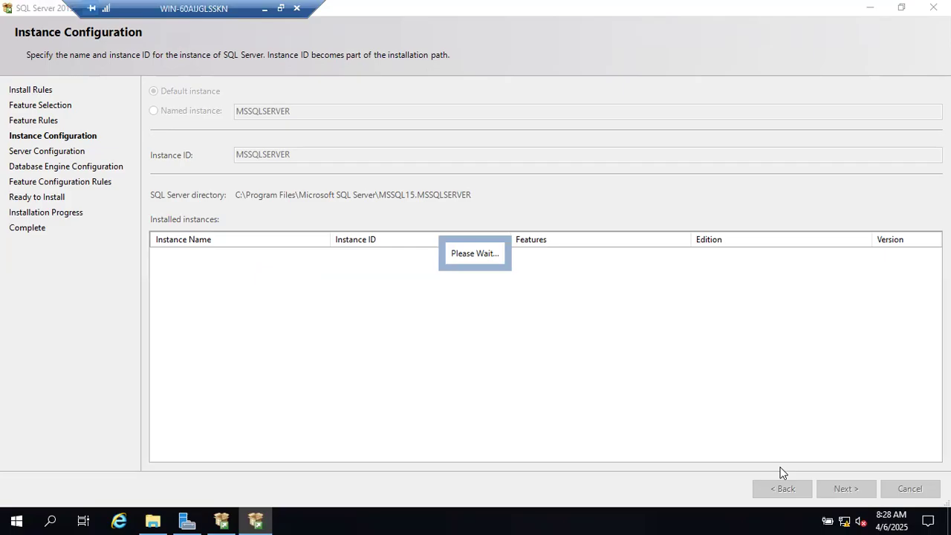
left_click(230, 519)
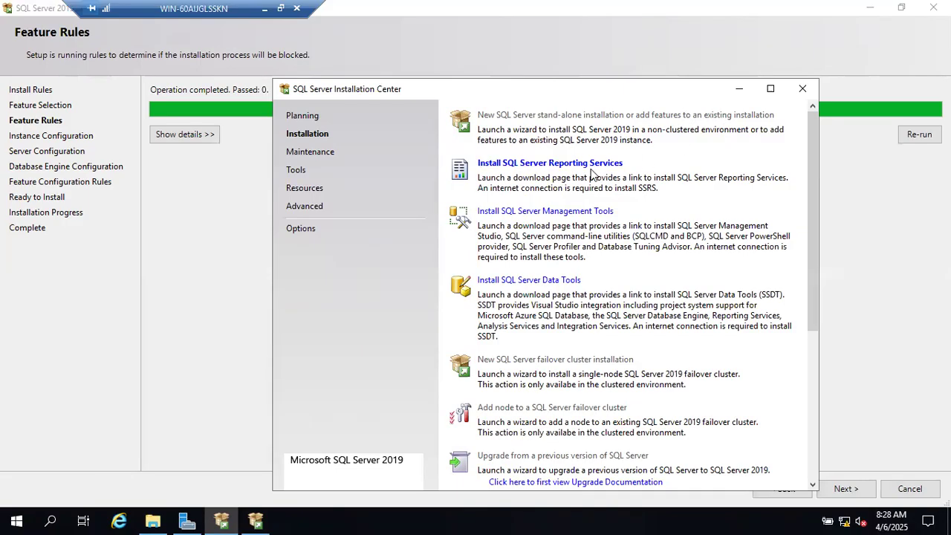
left_click(737, 89)
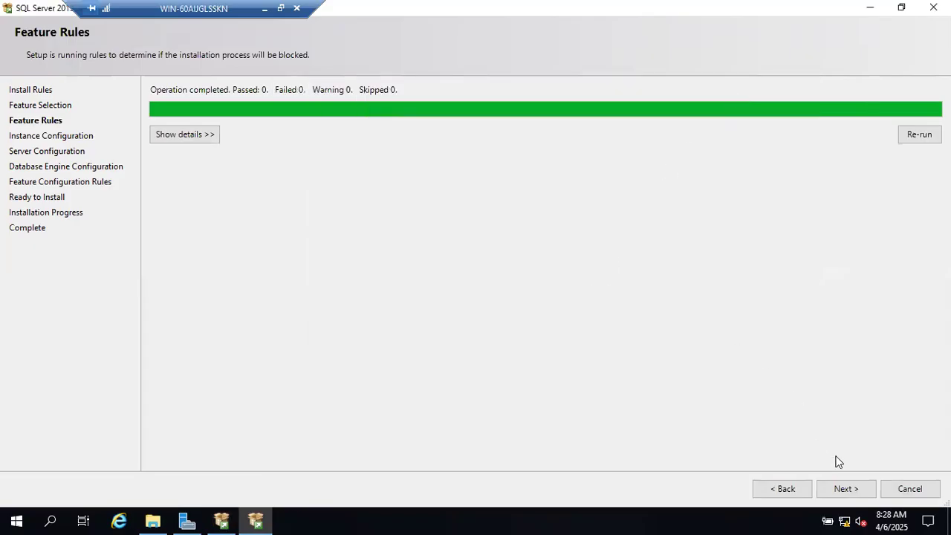
left_click(845, 490)
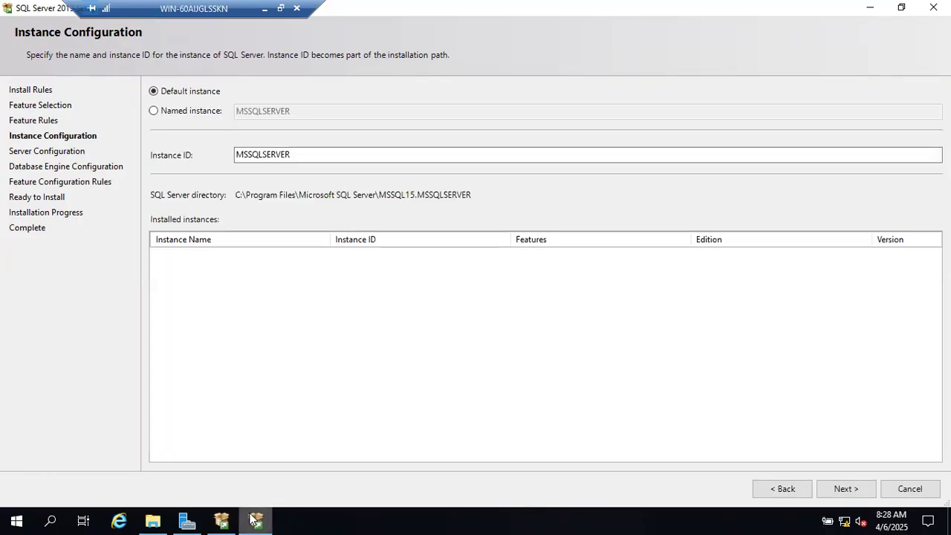
left_click(222, 520)
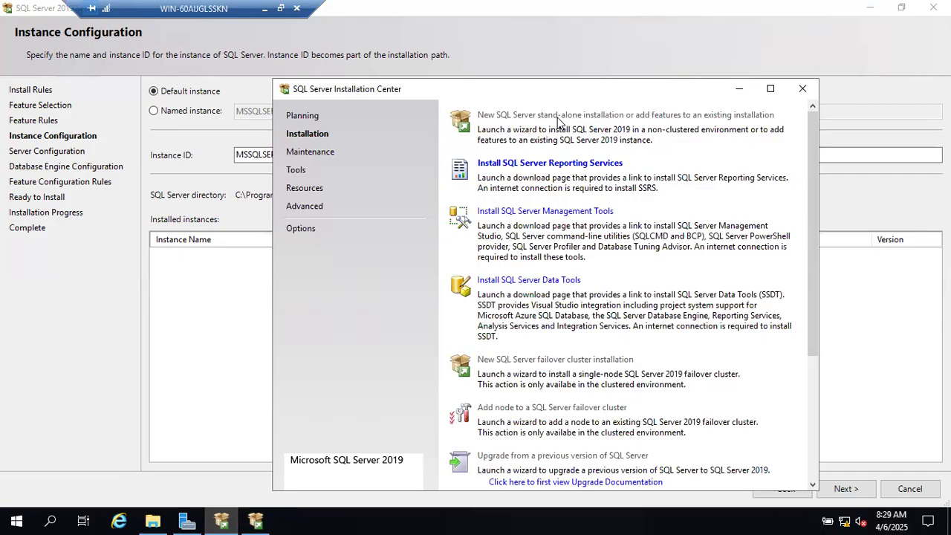
left_click(739, 89)
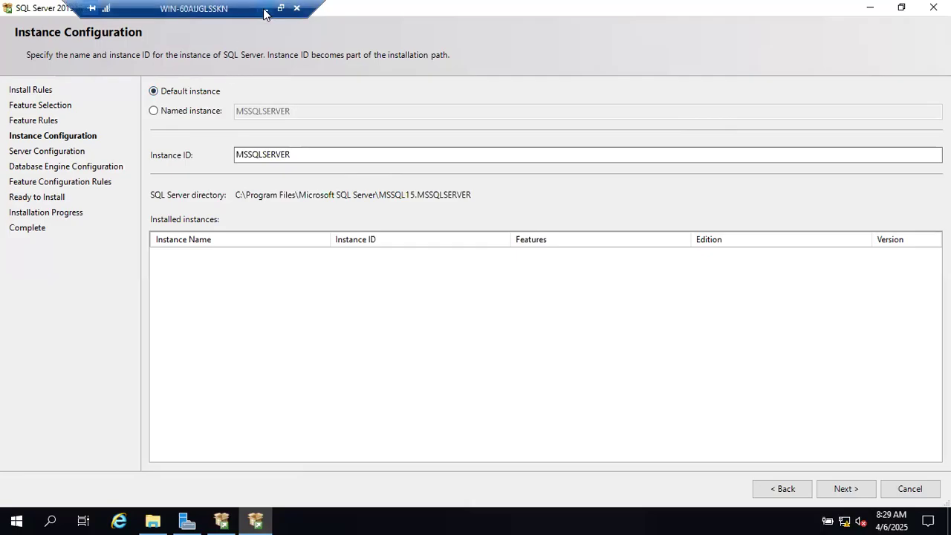
Add the heading 'There 2 types of Instances' at the end of the notes
key("alt+Tab")
scroll(512, 352, "down", 13)
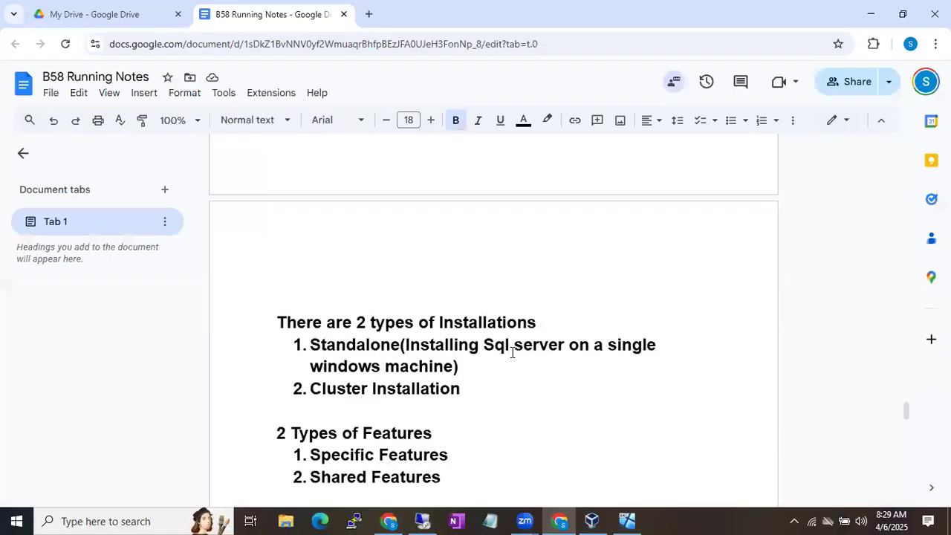
scroll(512, 352, "down", 3)
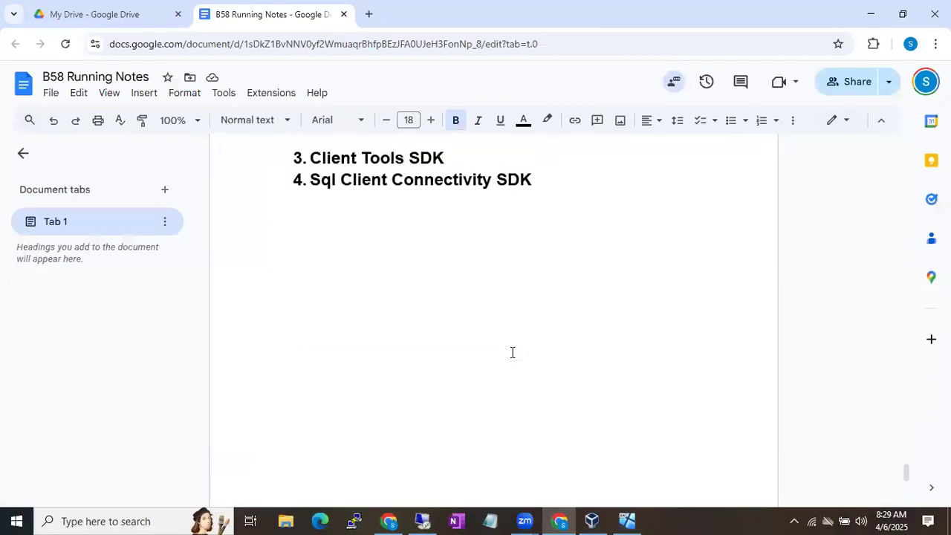
key("Return")
key("Return")
key("Return")
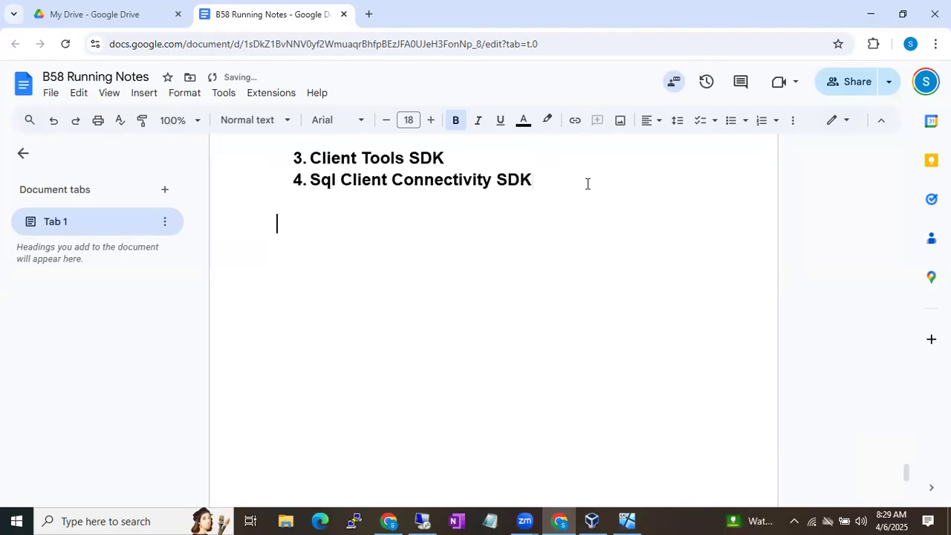
type("There 2 ")
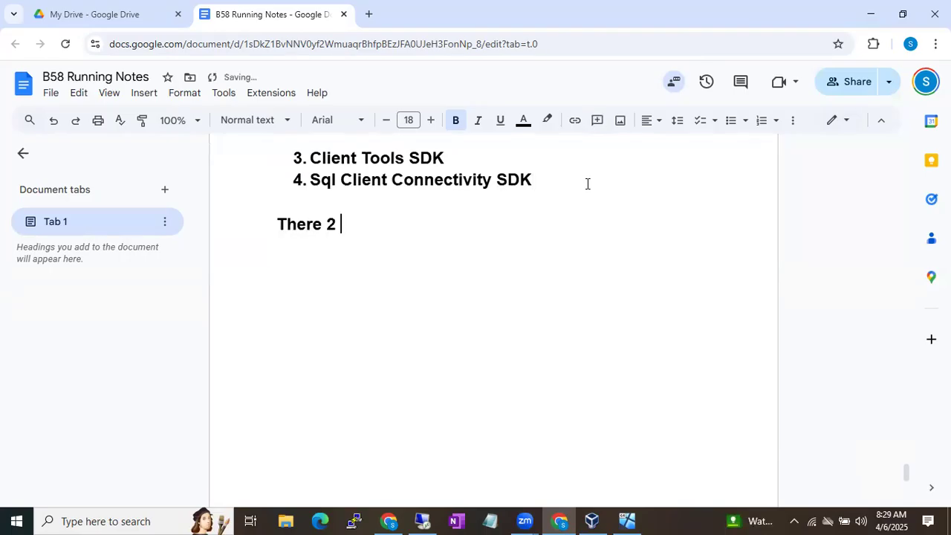
type("types of ")
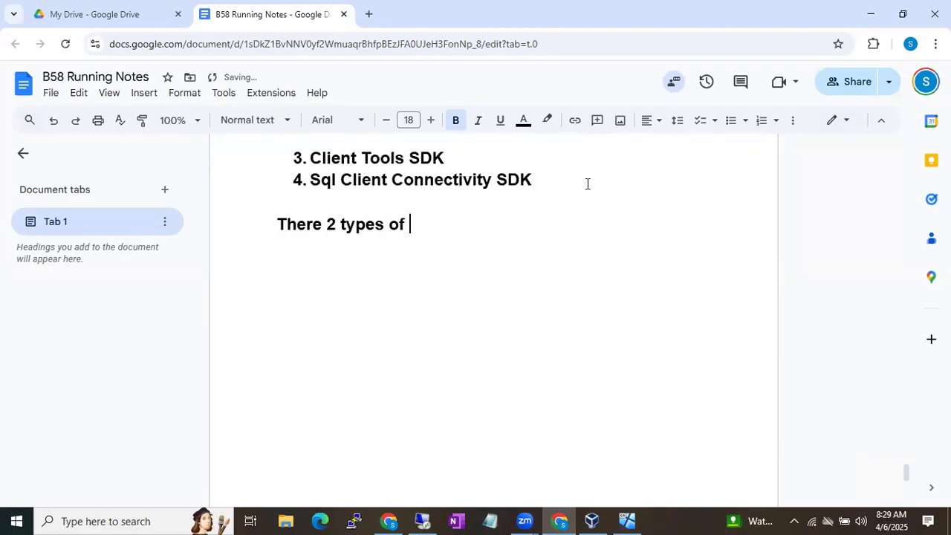
type("Instances")
Highlight Installations, Standalone and Cluster Installation in the earlier notes for reference
scroll(586, 184, "up", 5)
scroll(587, 183, "up", 4)
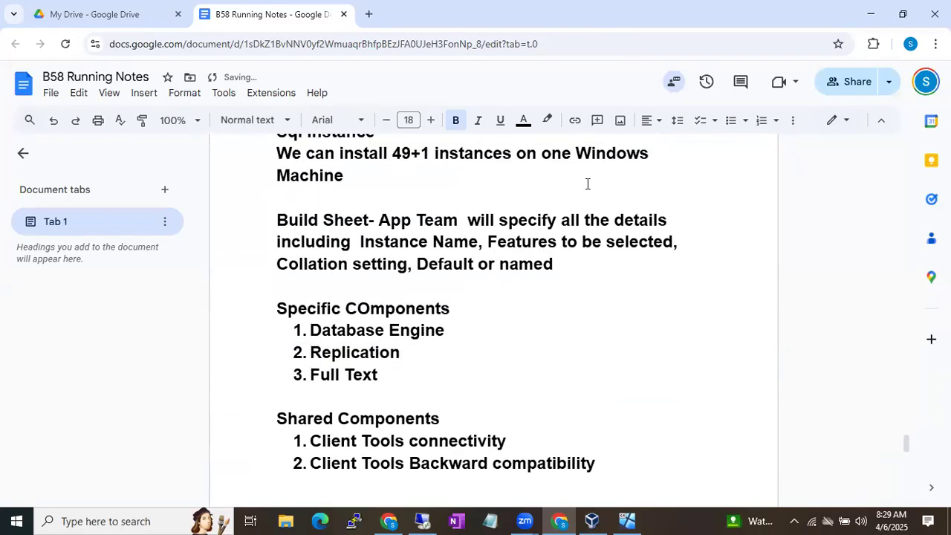
scroll(587, 183, "up", 2)
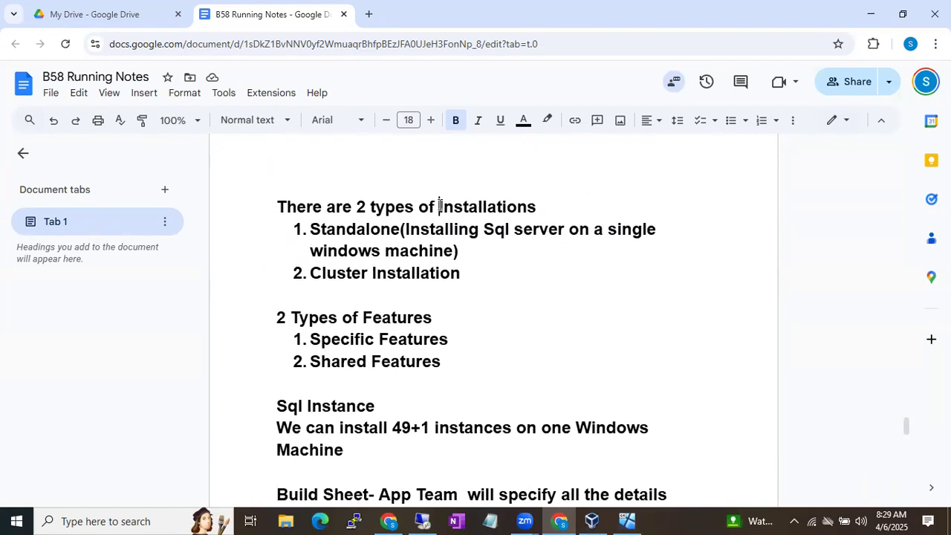
left_click_drag(440, 207, 511, 206)
left_click_drag(366, 235, 399, 237)
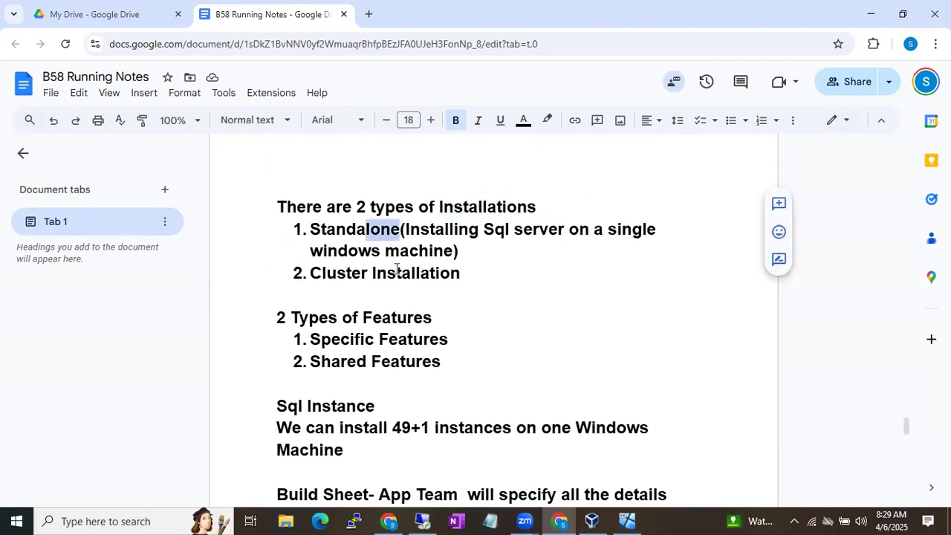
left_click_drag(396, 272, 439, 273)
scroll(483, 309, "down", 15)
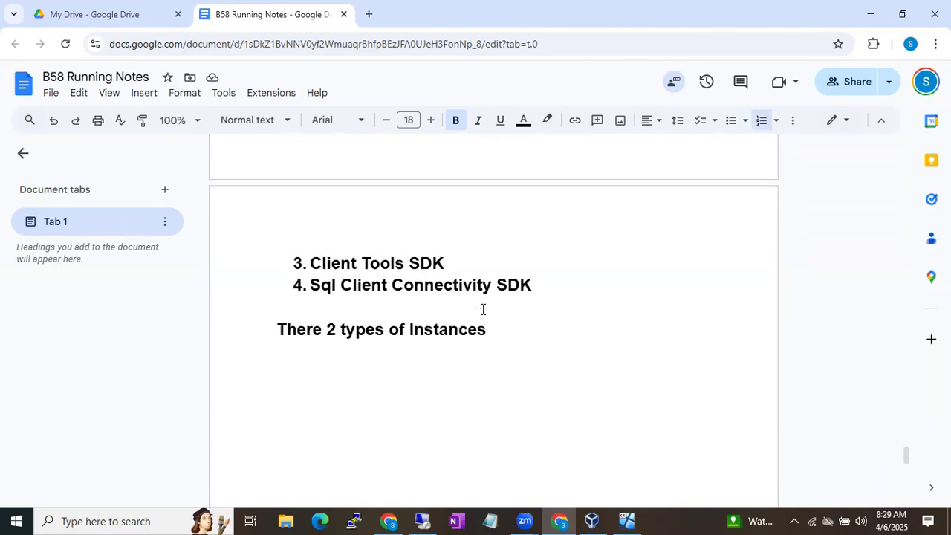
scroll(483, 309, "up", 3)
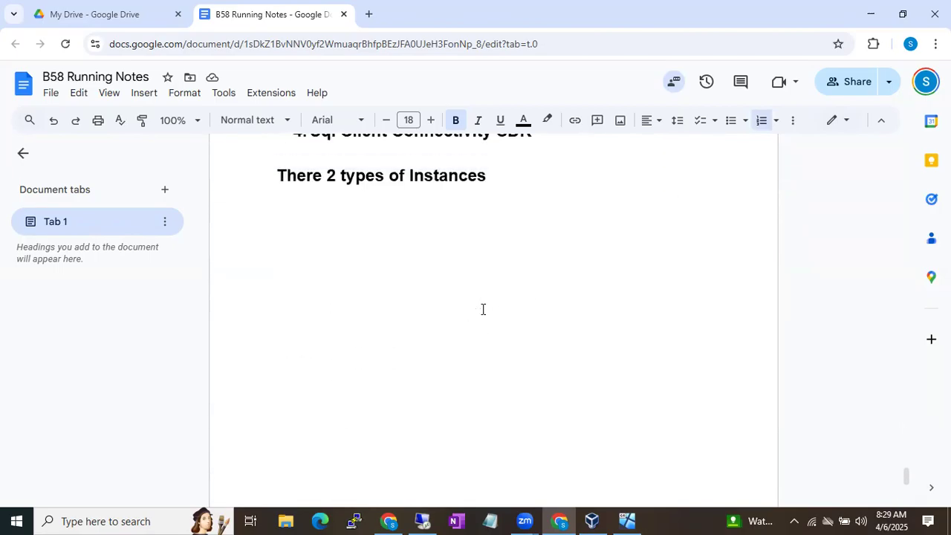
scroll(483, 309, "up", 1)
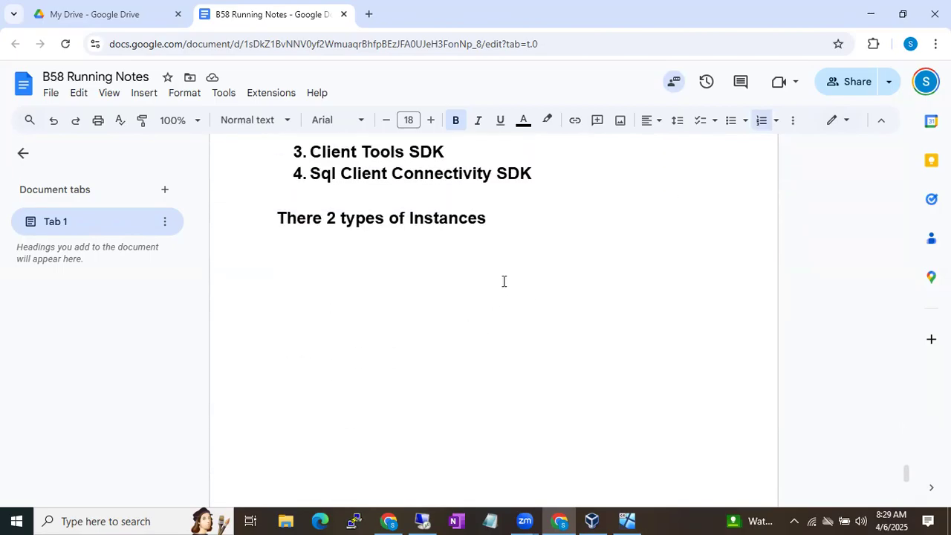
Add 'Default Instance' and 'Named Instance' lines beneath the instances heading
left_click(521, 221)
key("Return")
type("Default Instance")
key("Return")
type("Named  Instance")
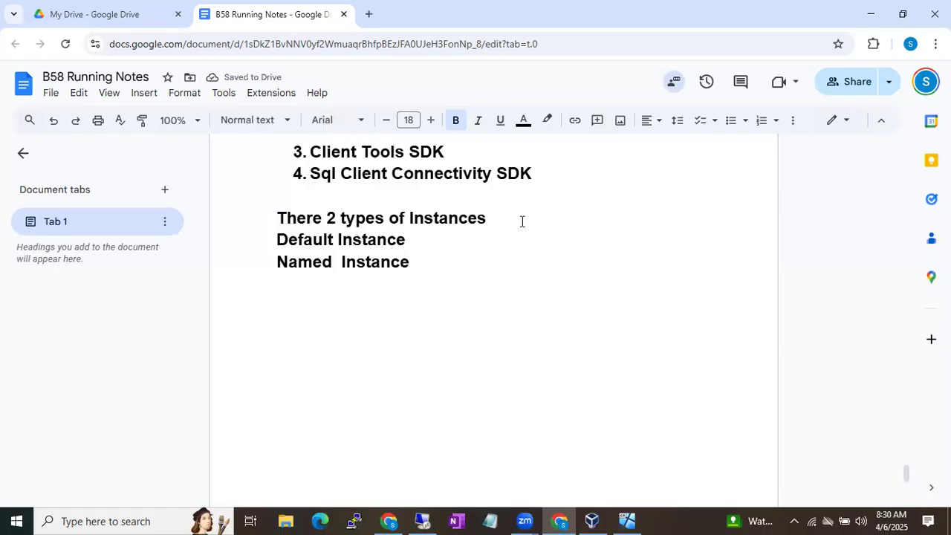
Highlight 'Default or named' in the build sheet note for reference
scroll(522, 221, "up", 6)
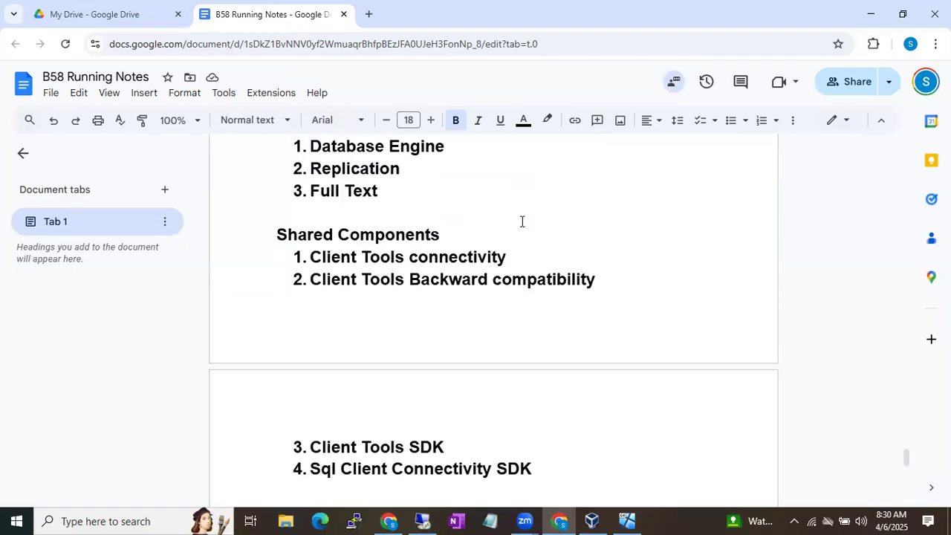
scroll(522, 222, "up", 1)
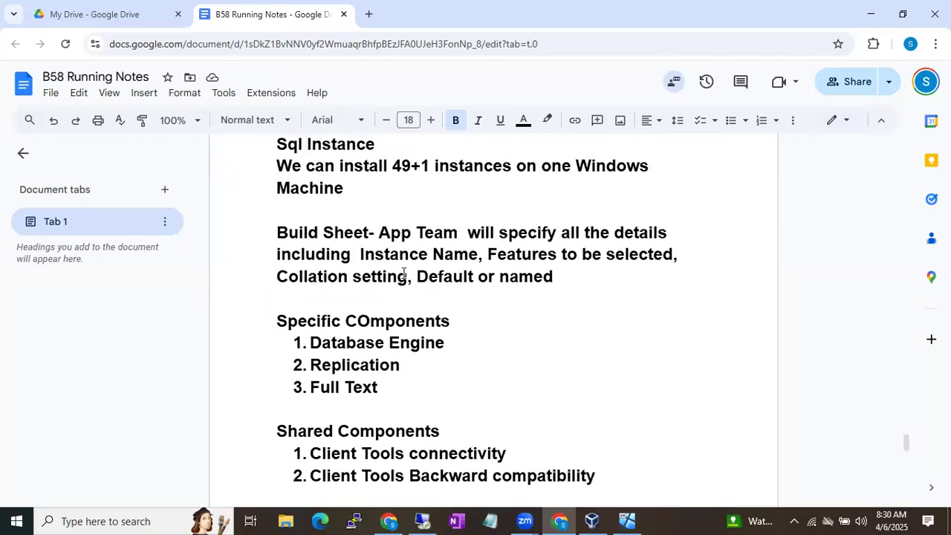
left_click_drag(416, 276, 565, 275)
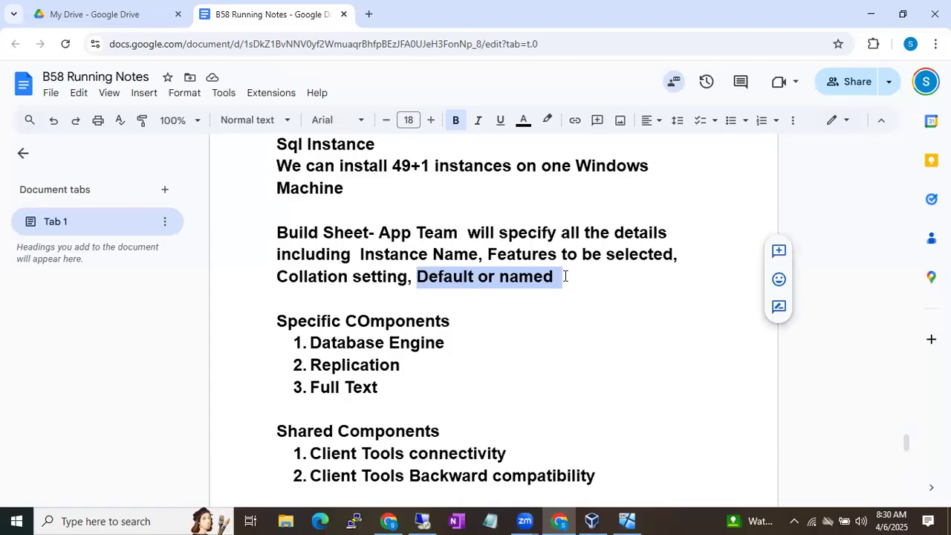
left_click(564, 276)
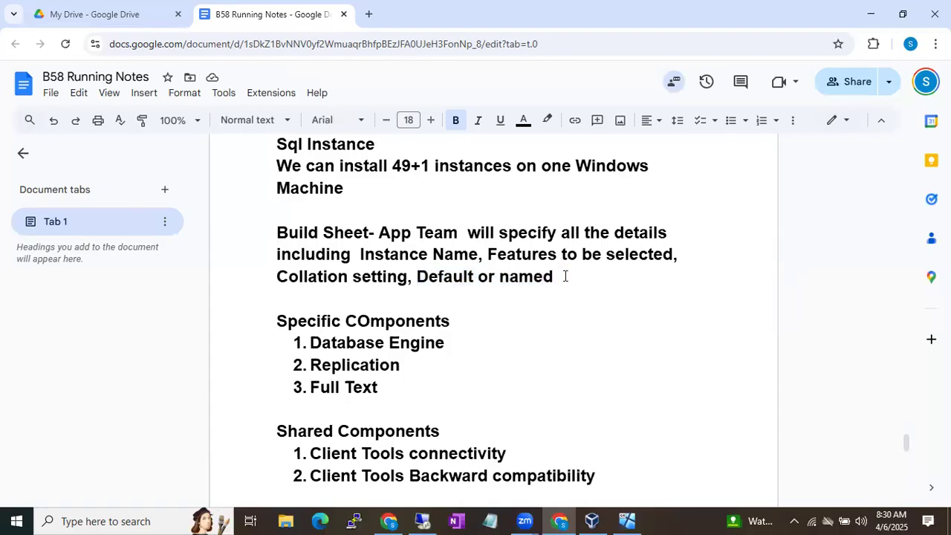
scroll(565, 276, "down", 3)
scroll(565, 275, "down", 5)
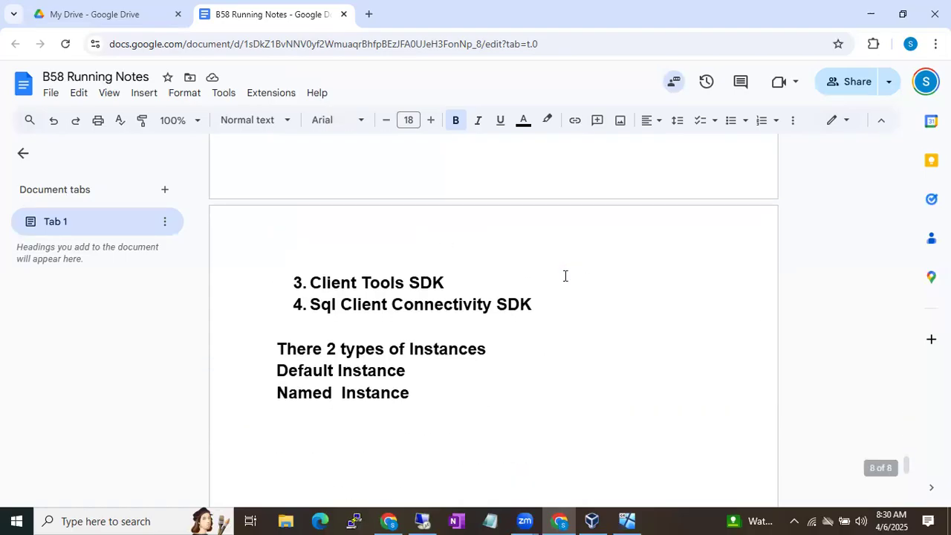
scroll(564, 276, "up", 1)
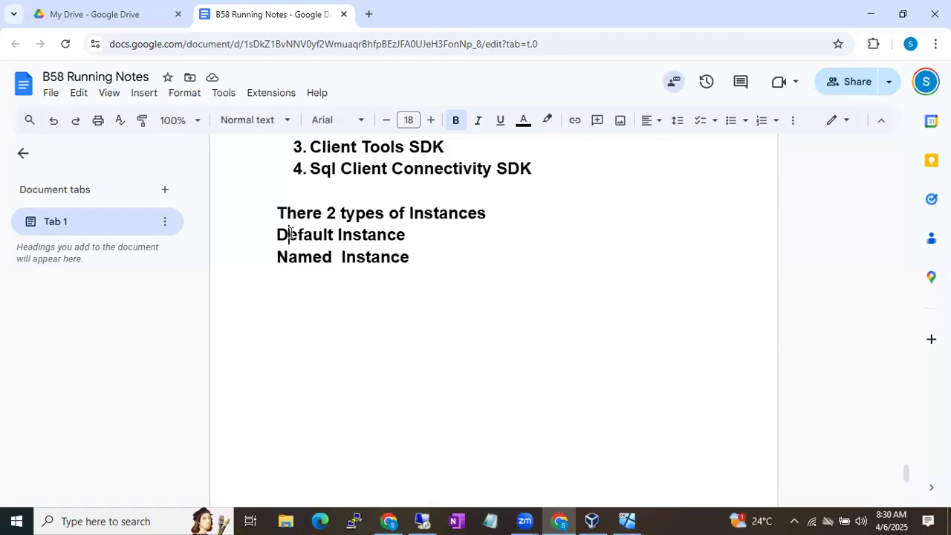
Append '- It will take the Computer Name' to the Default Instance line
left_click_drag(289, 233, 345, 226)
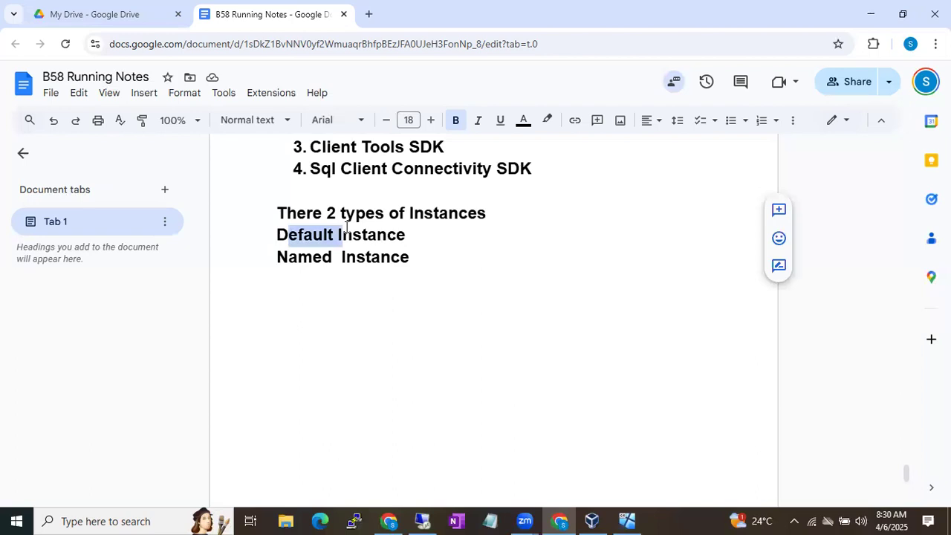
left_click(431, 237)
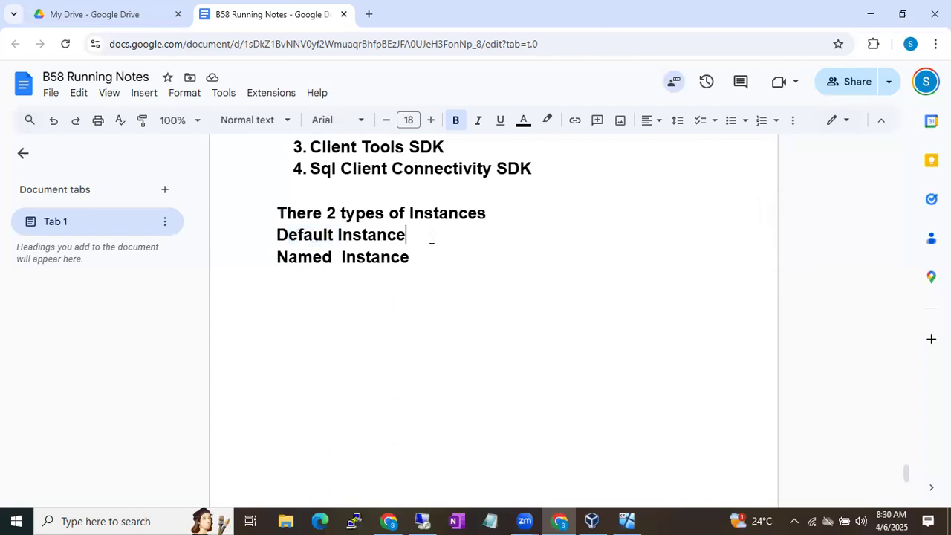
type("->")
key("BackSpace")
type("It will ta")
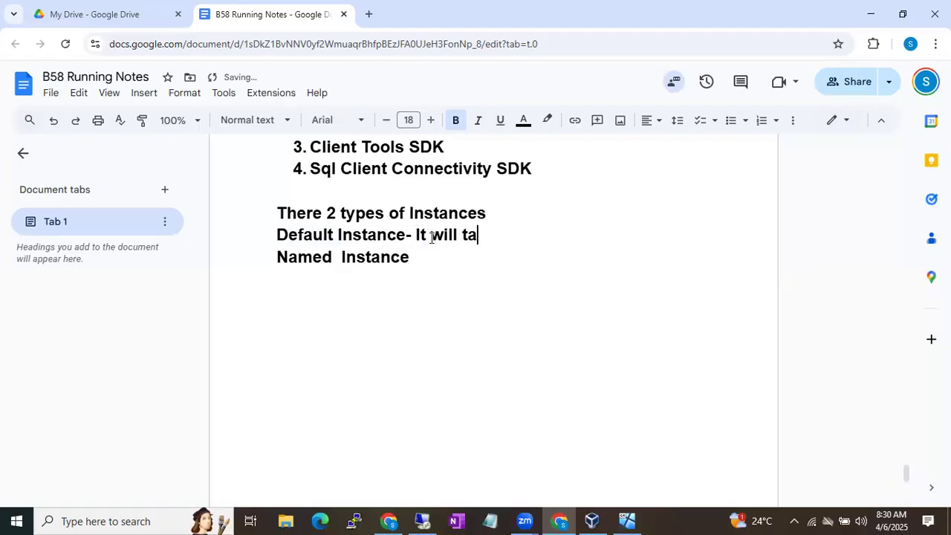
type("ke the computer ")
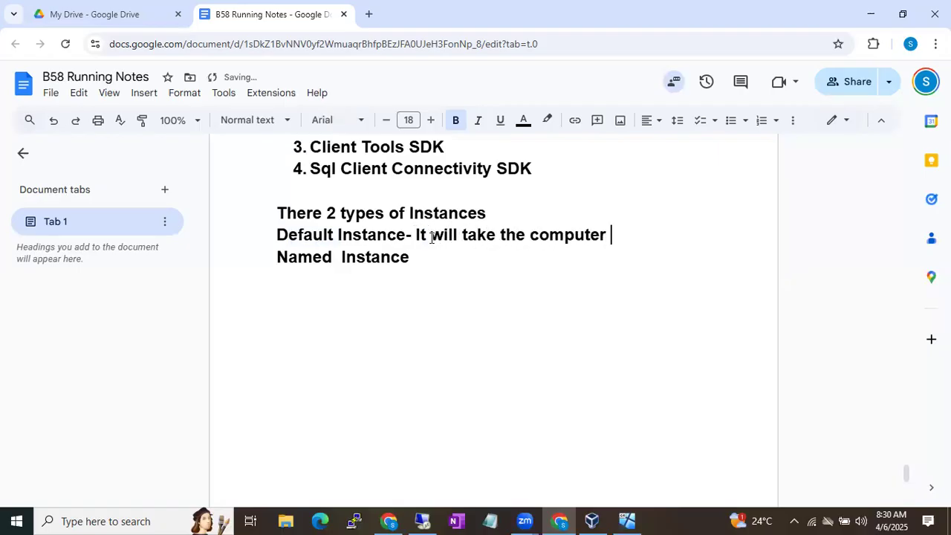
type("Name")
left_click(537, 234)
key("BackSpace")
type("C")
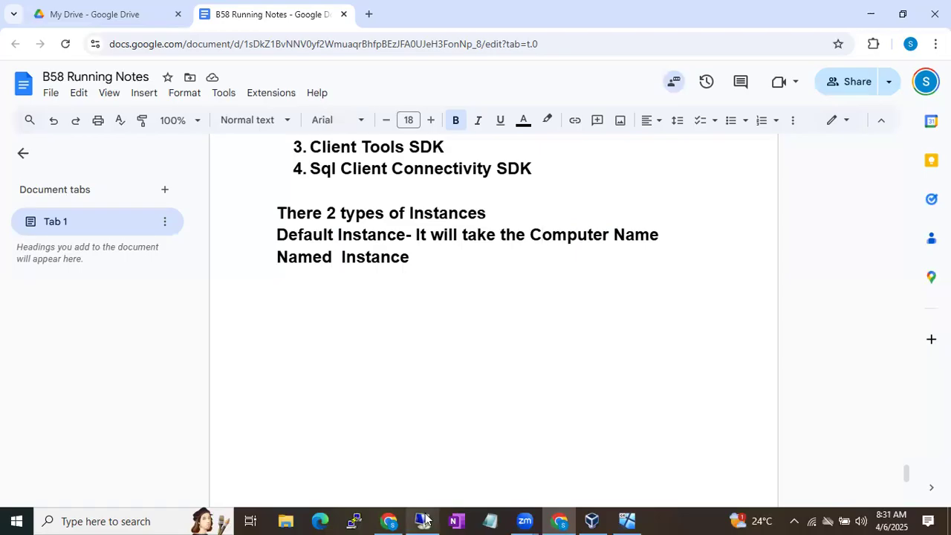
mouse_move(424, 519)
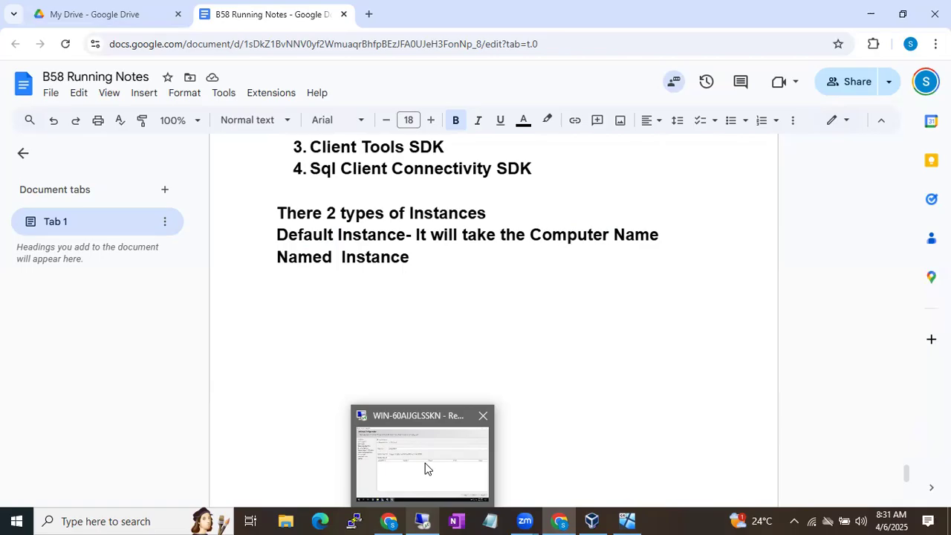
Append '- You have to give the instance Name' to the Named Instance line, fixing 'haev'
left_click(429, 260)
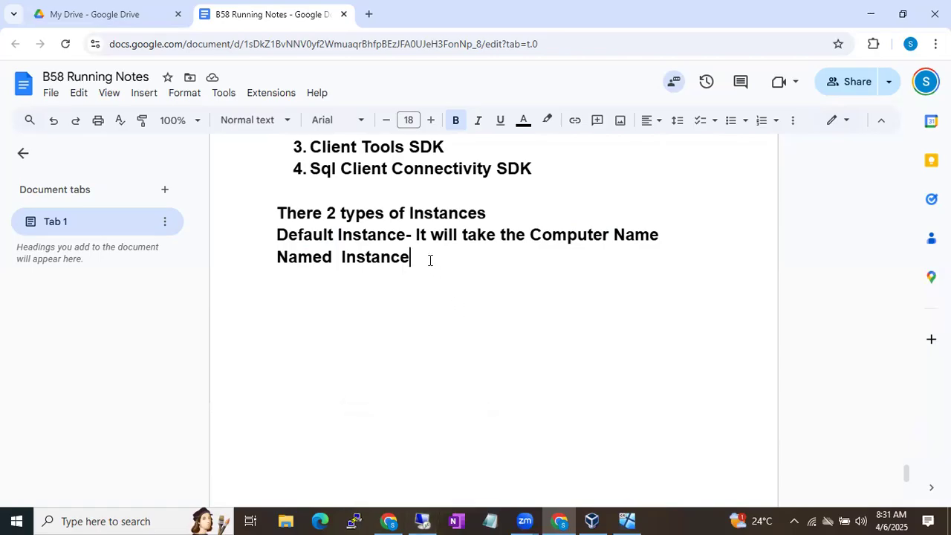
type("- You haev to give the")
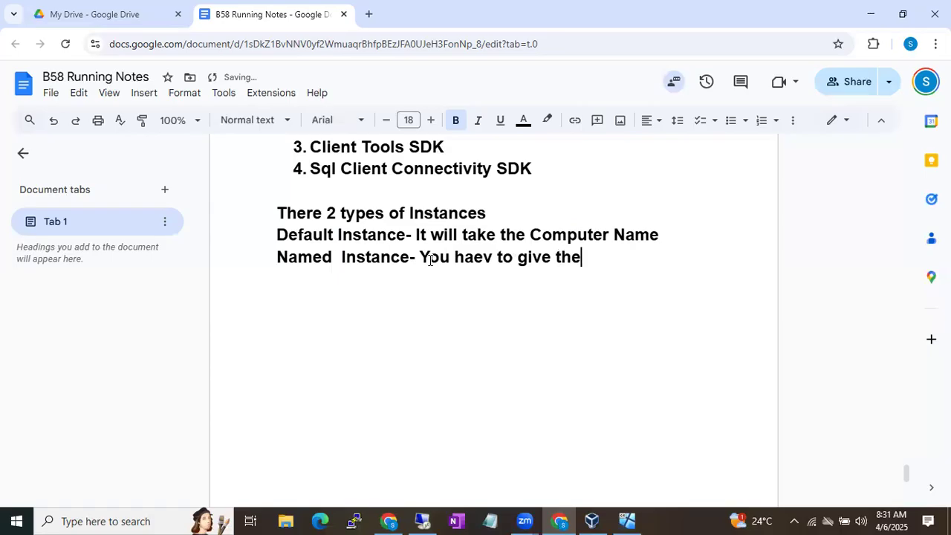
type(" instance Name")
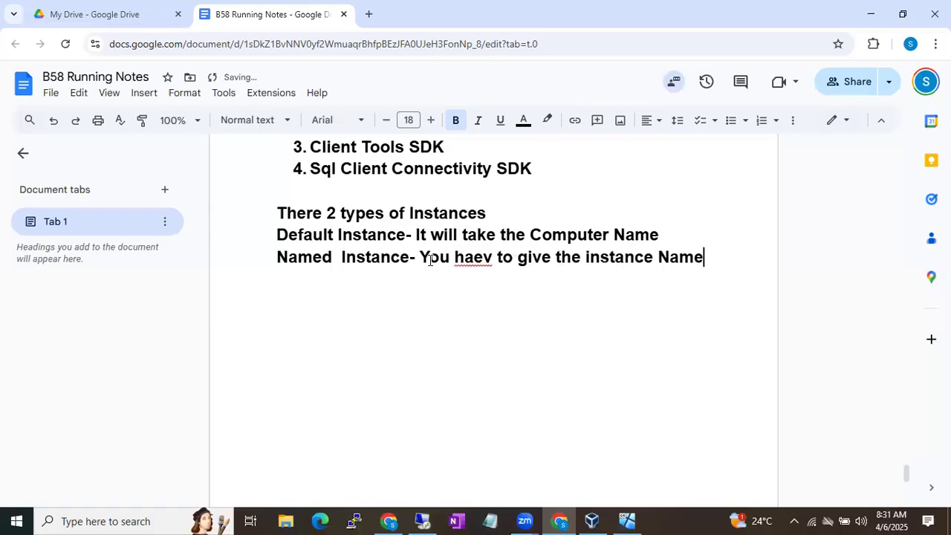
left_click(475, 260)
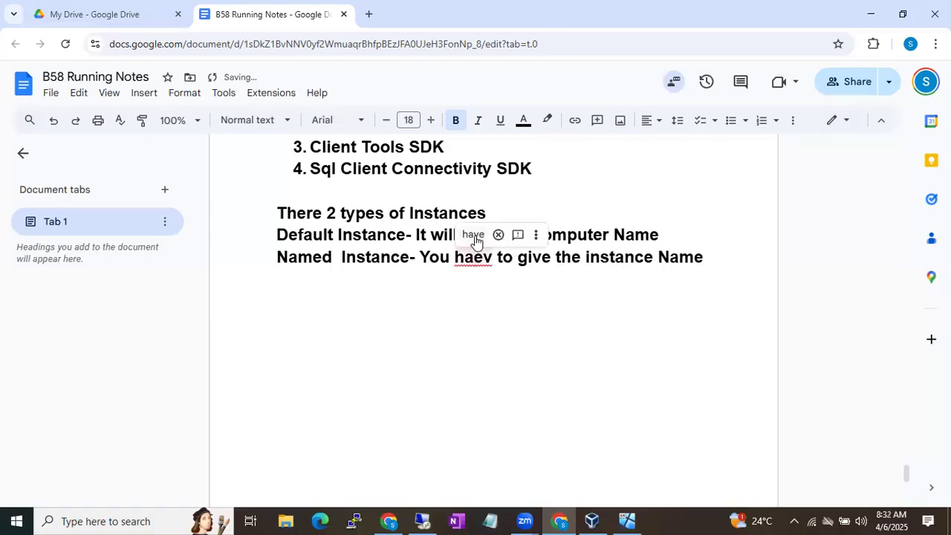
left_click(474, 235)
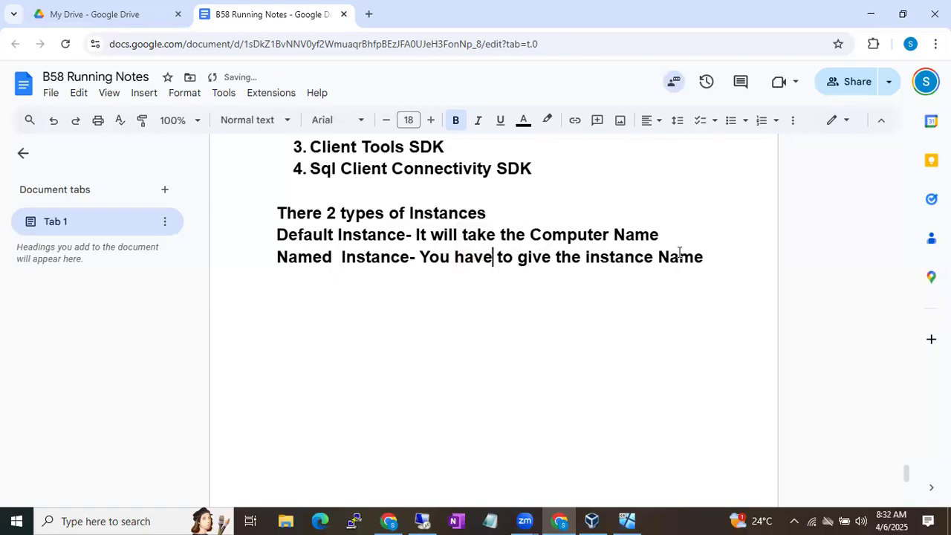
left_click(703, 256)
Add 'Naming Conventions:' with rule 1 'Instance Name should starts with Character', correcting typos
key("Return")
type("Naming Conve")
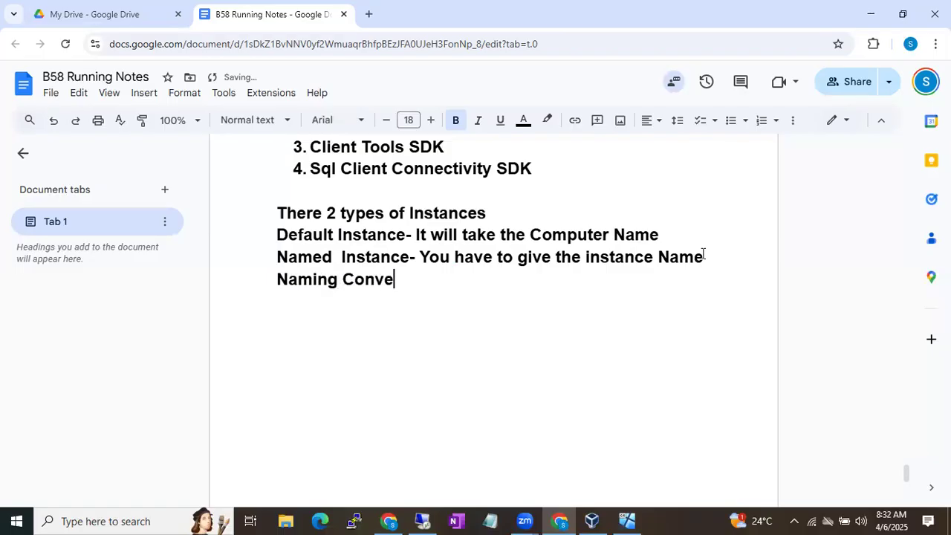
type("ntions:")
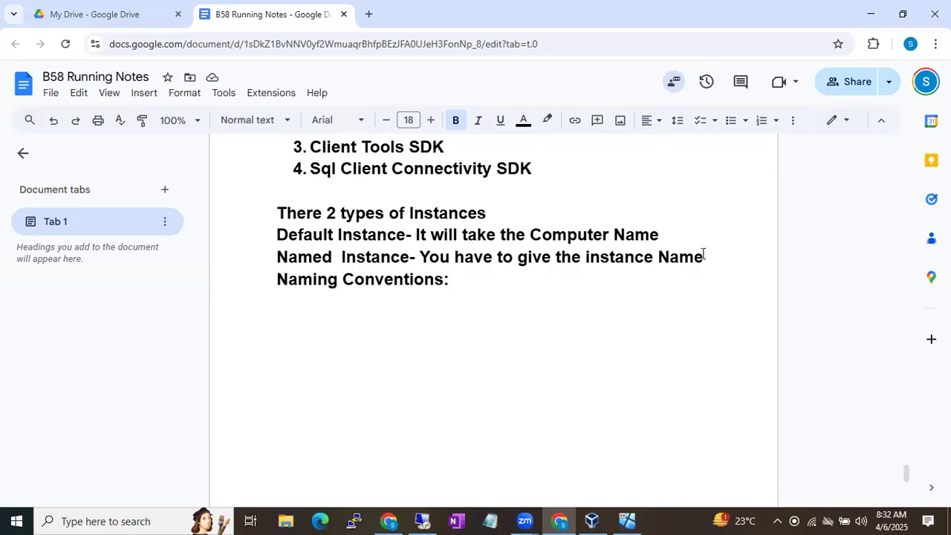
key("Return")
type("1. Instanc")
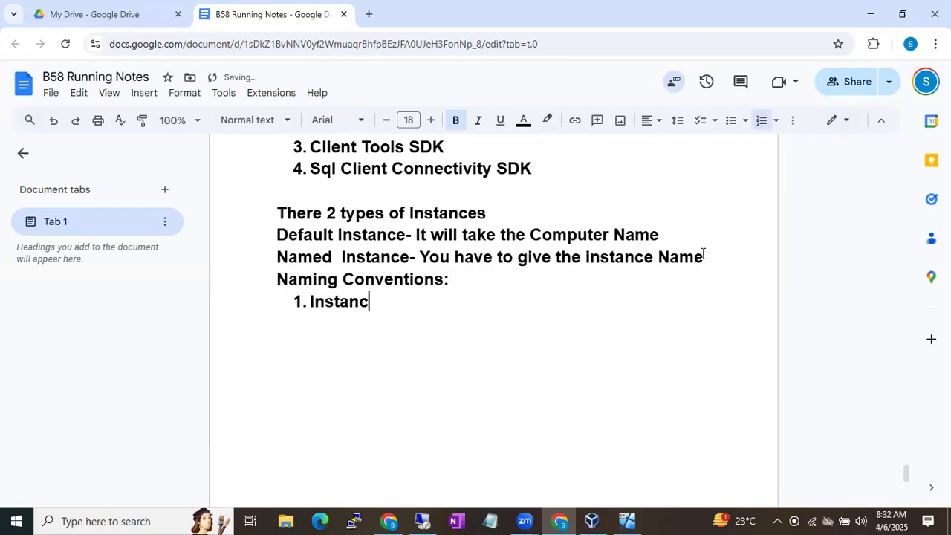
type("e Name shou")
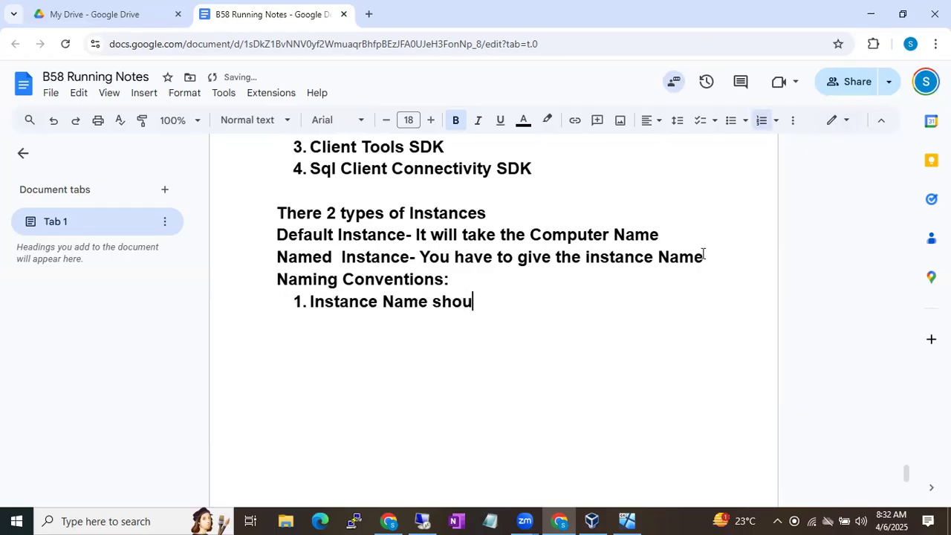
type("ld strats w")
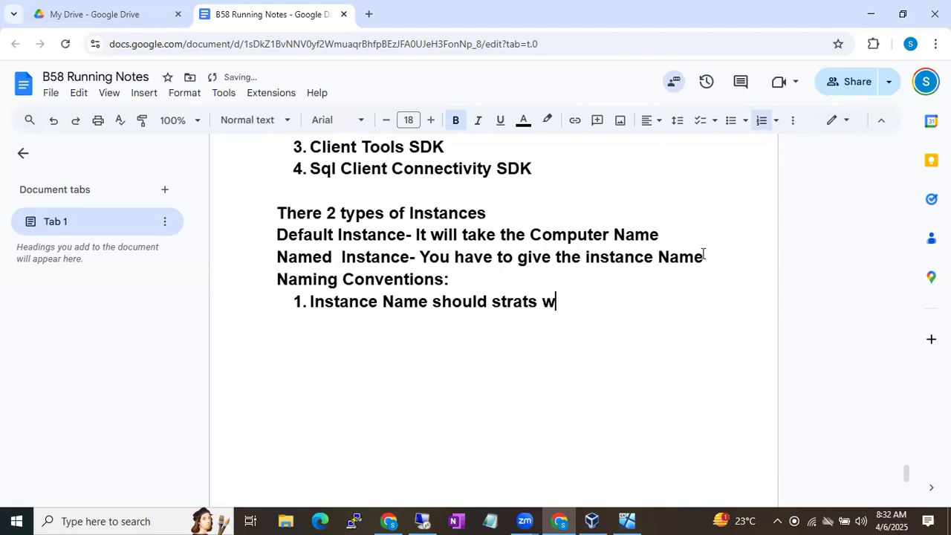
type("ith Char")
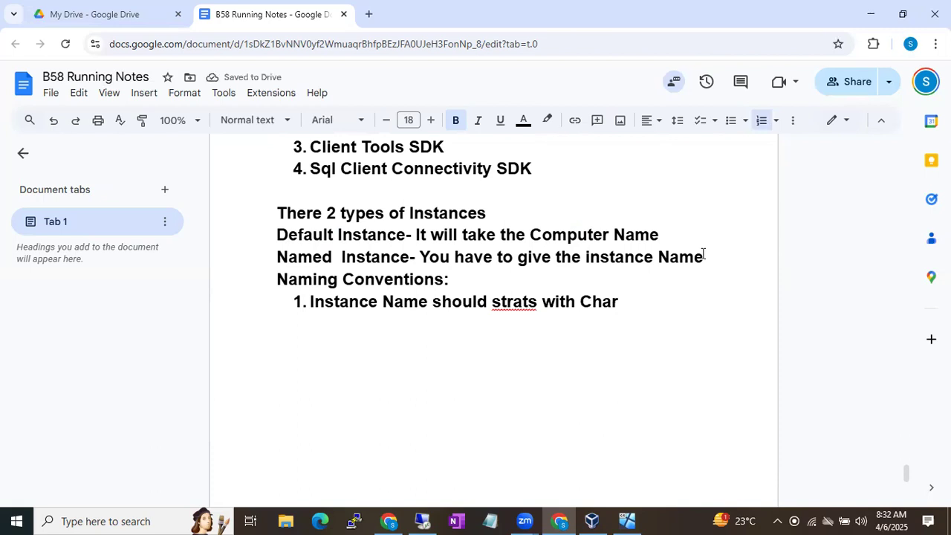
type("cter")
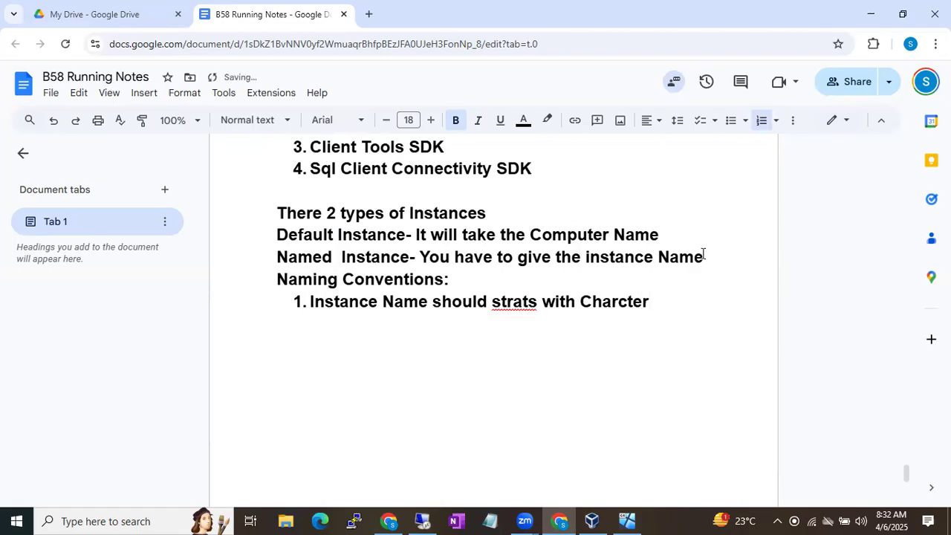
left_click(508, 303)
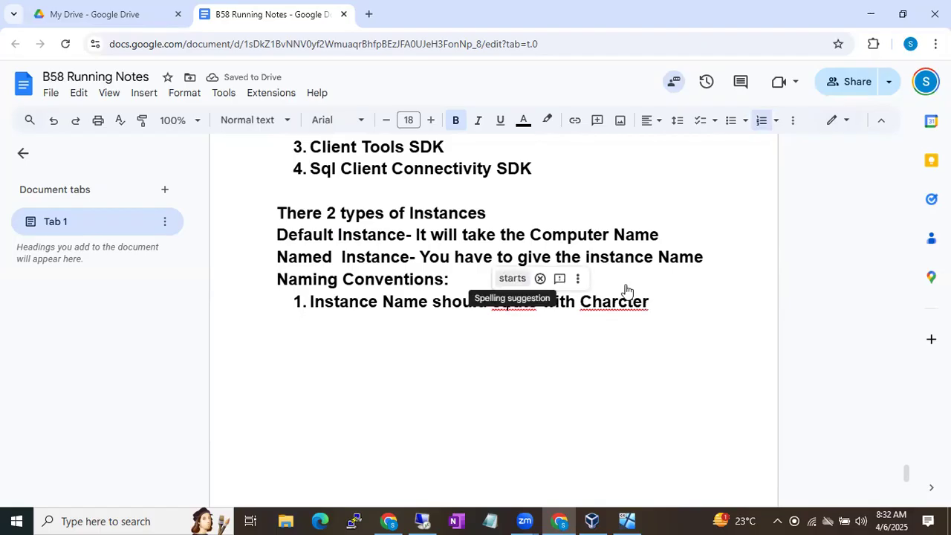
left_click(512, 278)
left_click(651, 301)
left_click(618, 301)
left_click(616, 280)
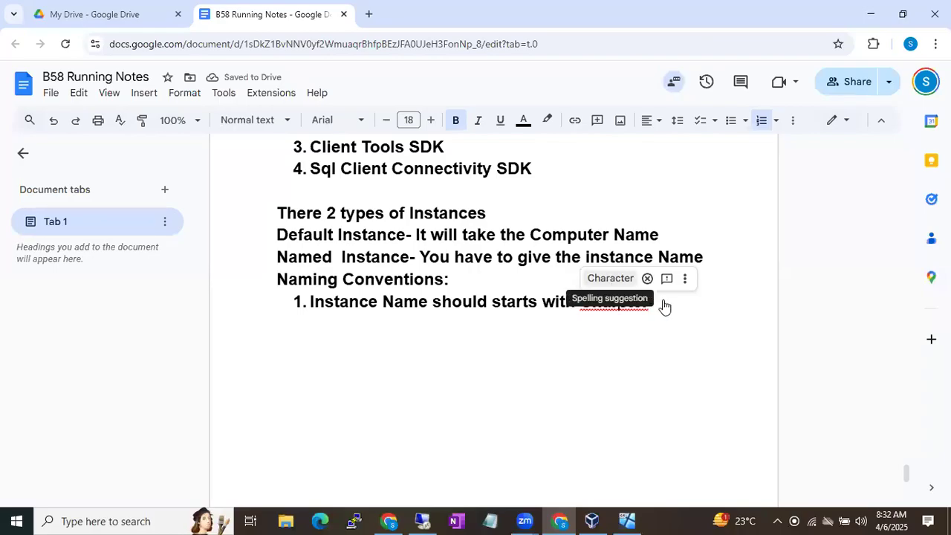
Add rules 2 and 3: accept upto 16 Chars, and only 2 special Characters $_
key("Return")
type("2.")
key("BackSpace")
key("BackSpace")
key("BackSpace")
type("I t w")
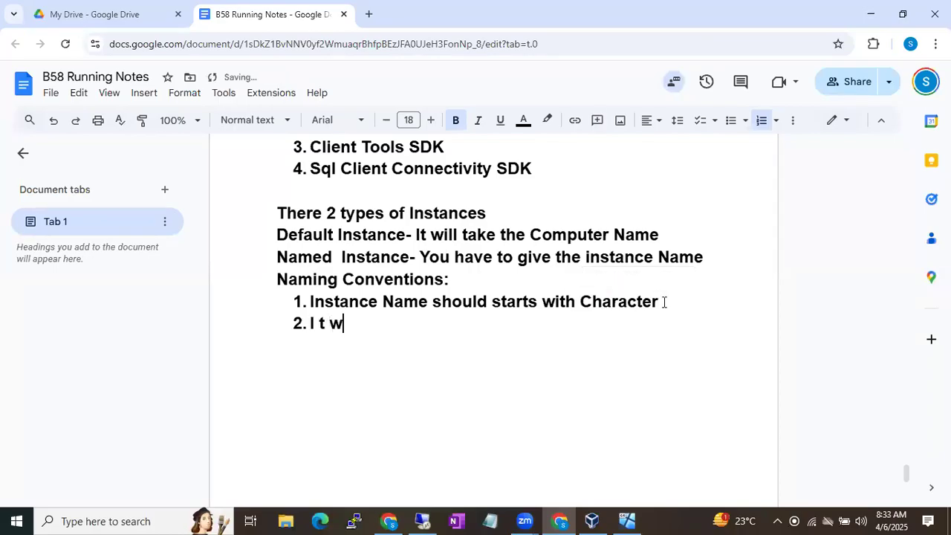
key("BackSpace")
key("BackSpace")
type("t will accept upo")
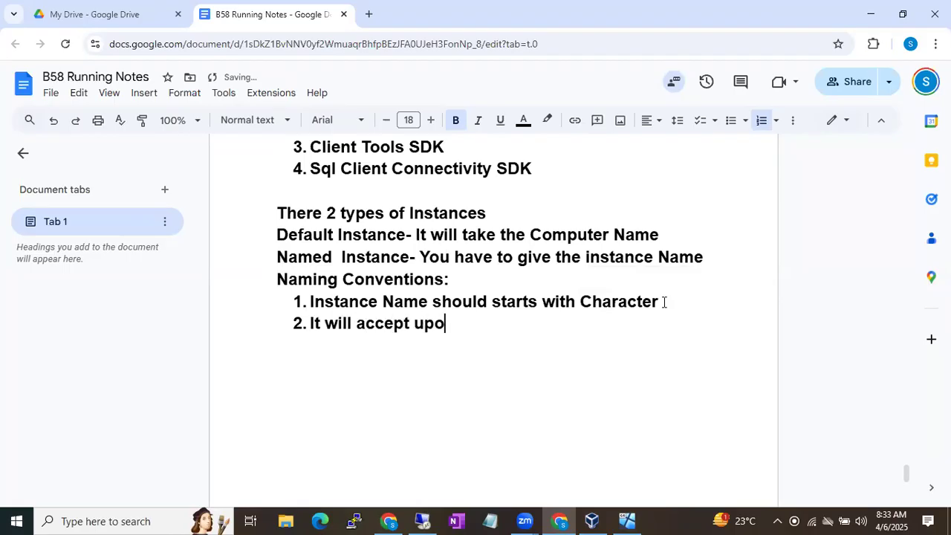
key("BackSpace")
type("o 16 Chars")
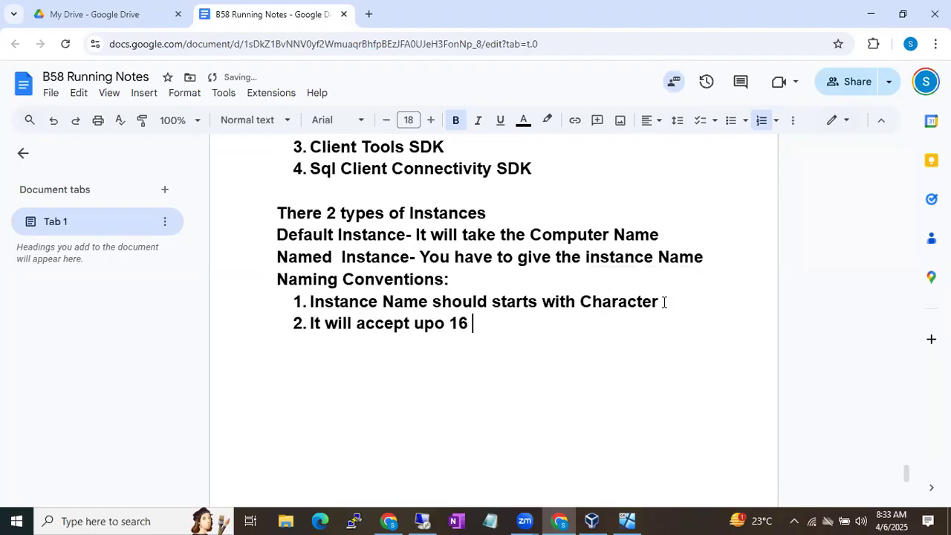
key("Return")
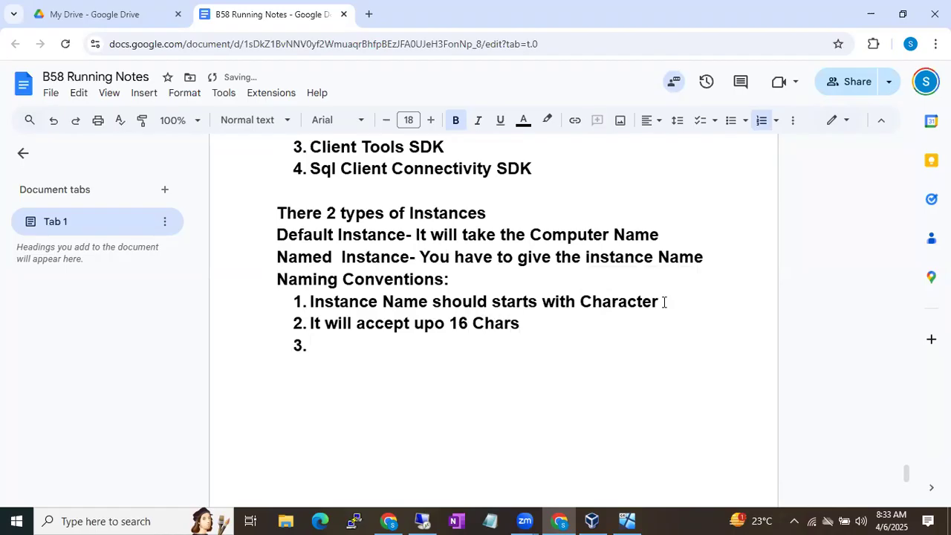
type("It will allso w")
key("BackSpace")
key("BackSpace")
key("BackSpace")
key("BackSpace")
type("ow only 2 special ")
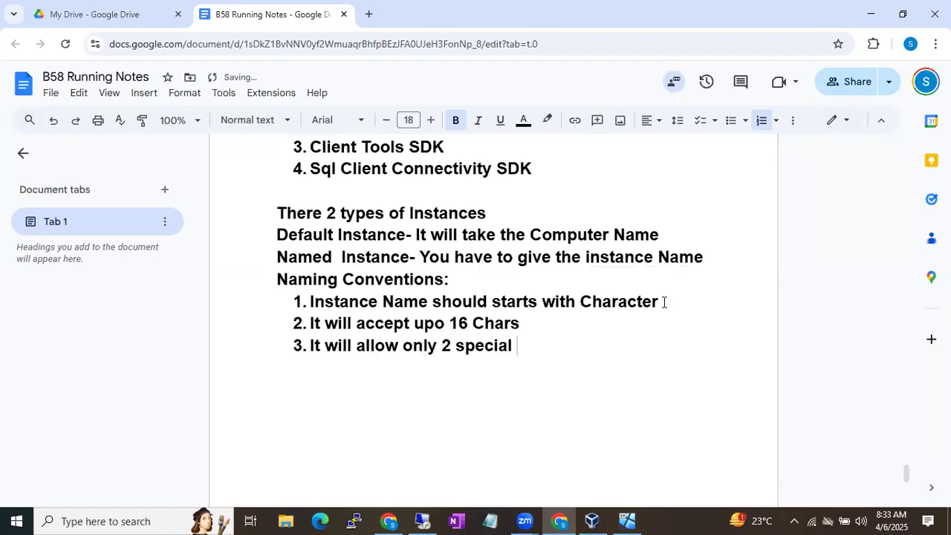
type("Characters ")
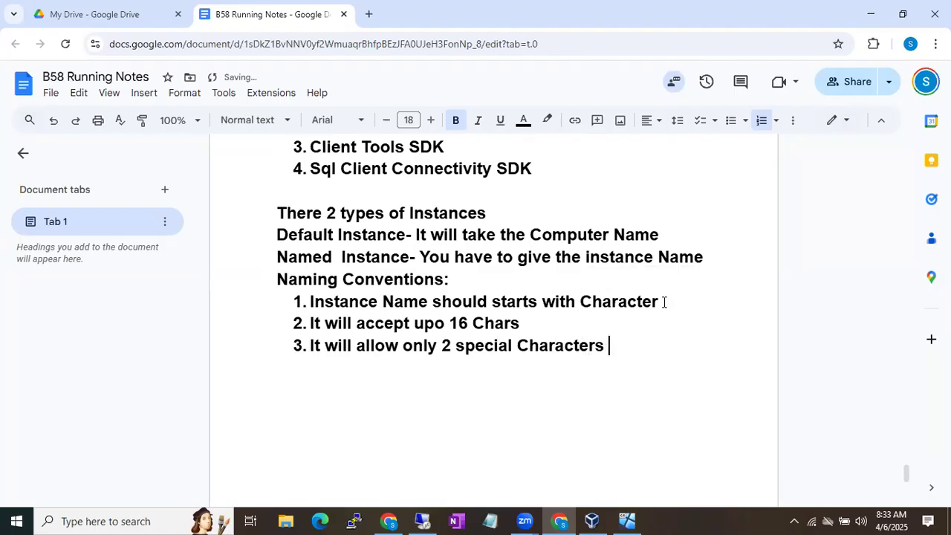
type("$_")
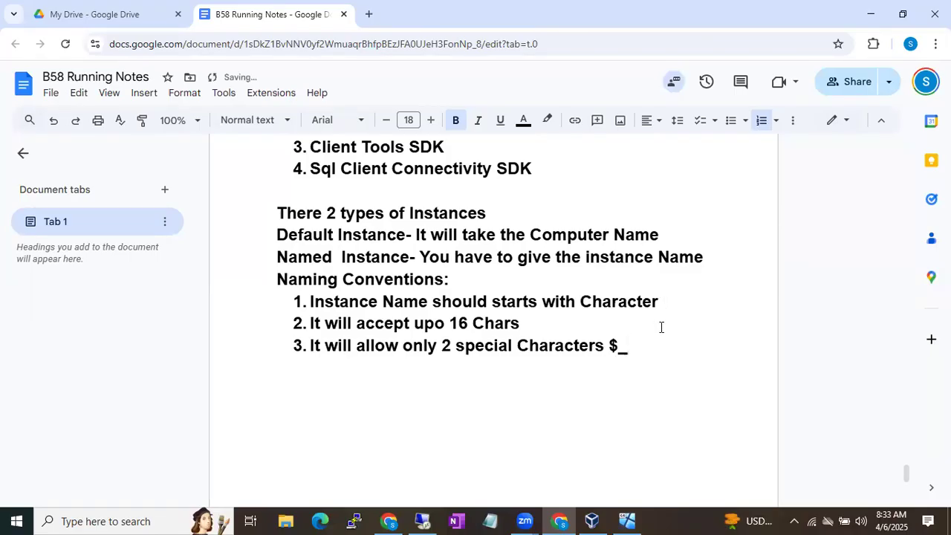
left_click_drag(604, 347, 629, 347)
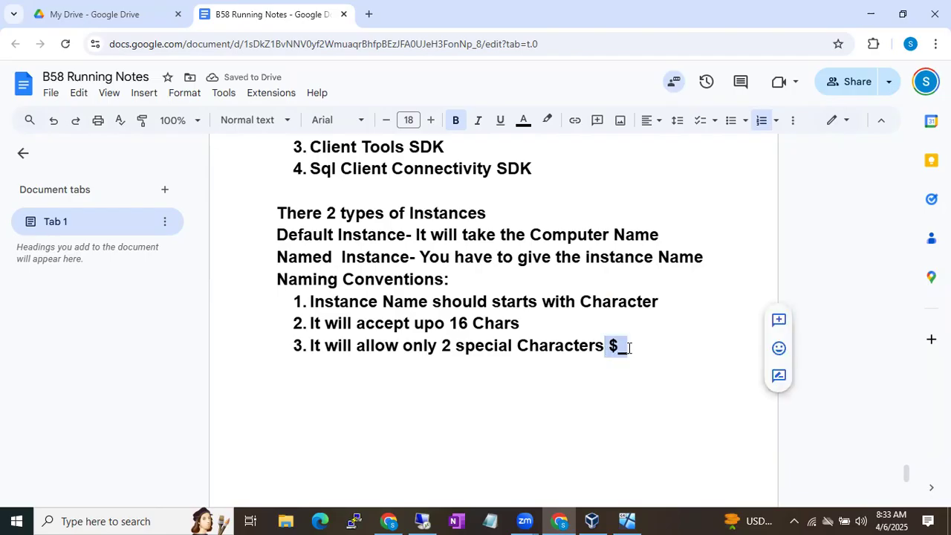
left_click(628, 348)
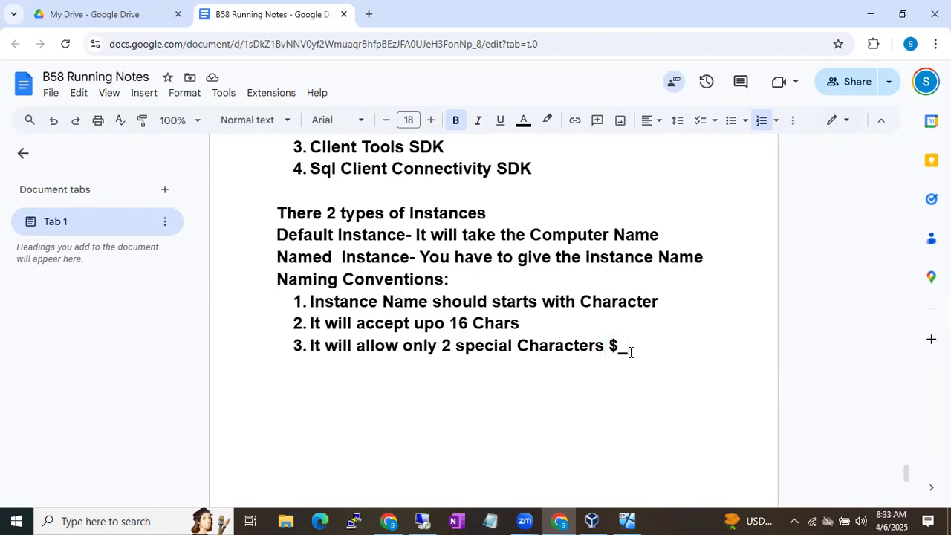
Add the example name $Sql2019 below the rules, then delete its leading $
key("Return")
key("Return")
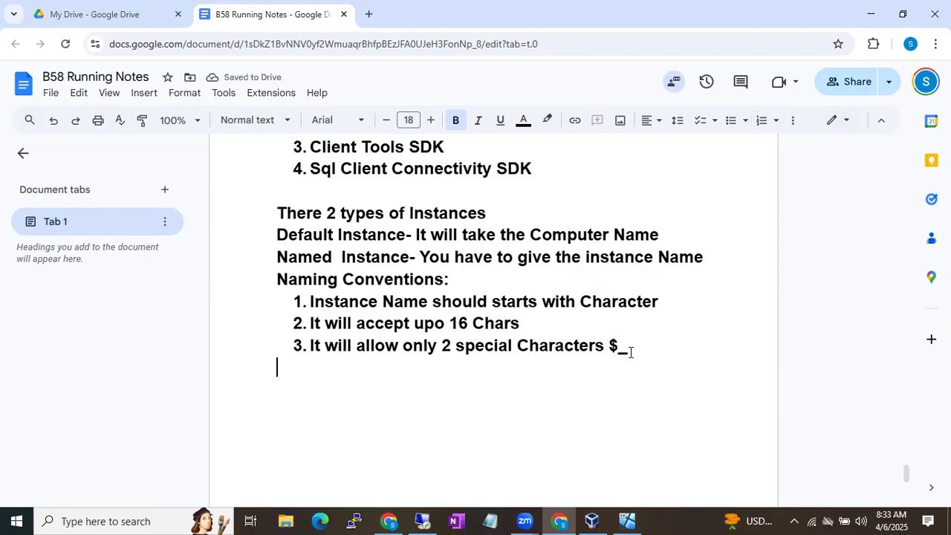
type("$")
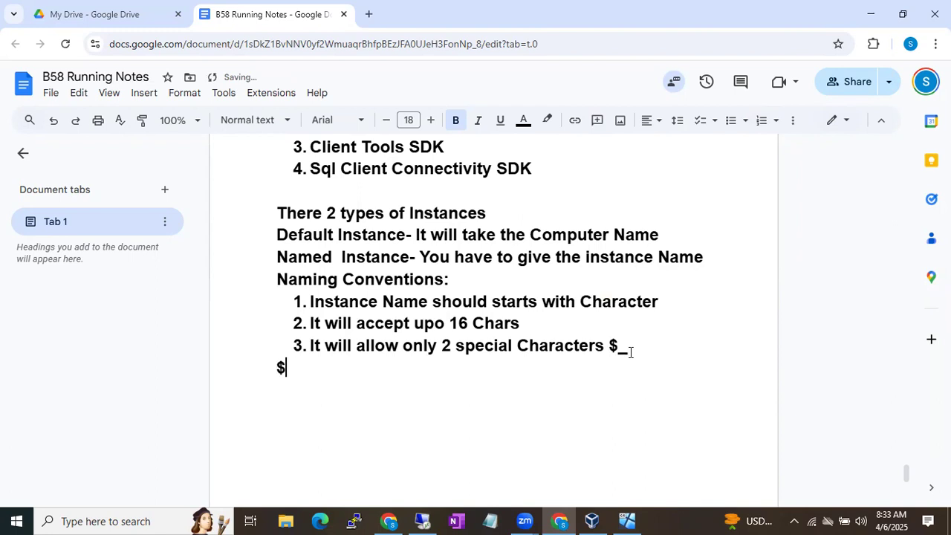
type("Sql2019")
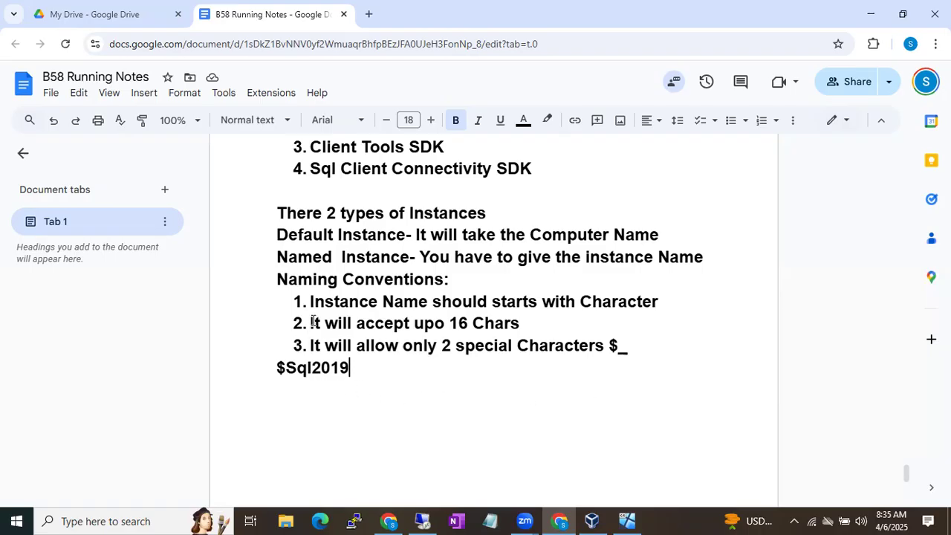
left_click_drag(318, 303, 530, 303)
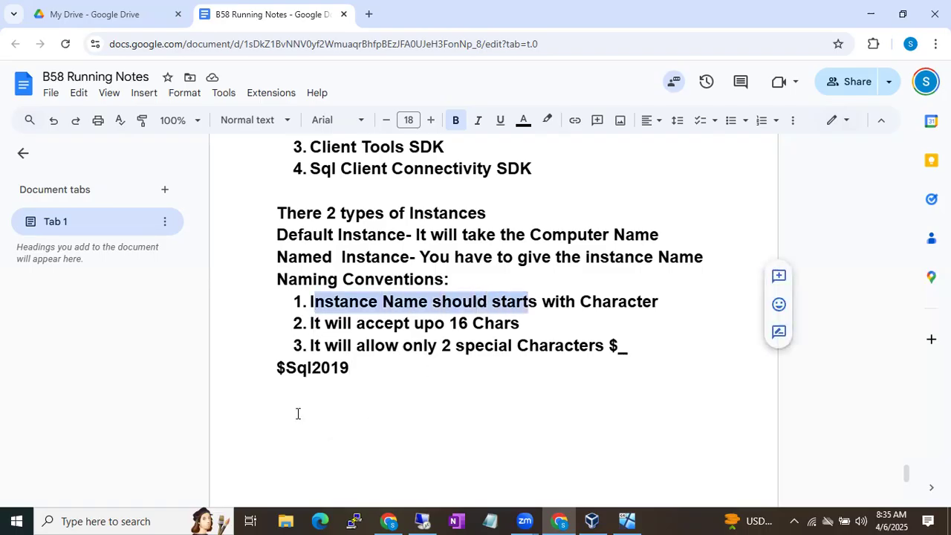
left_click(287, 373)
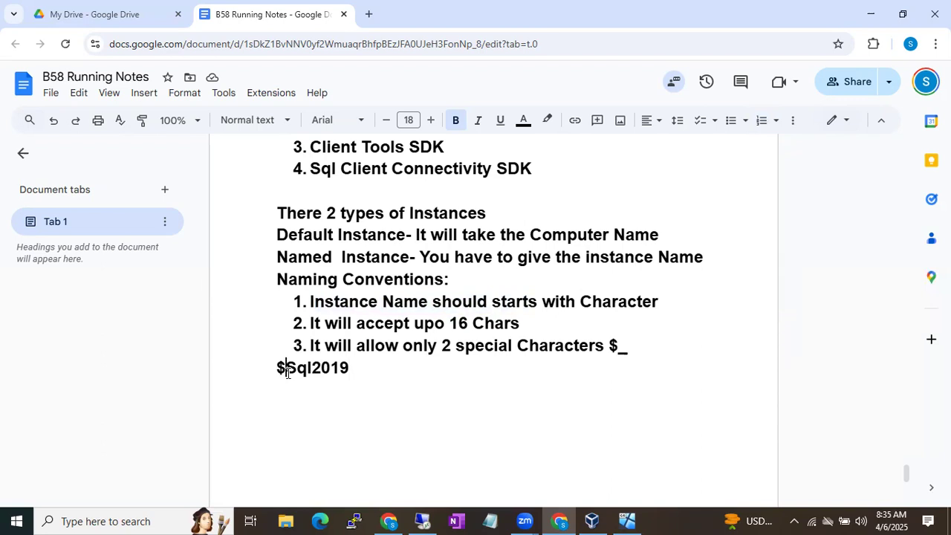
left_click_drag(287, 373, 276, 373)
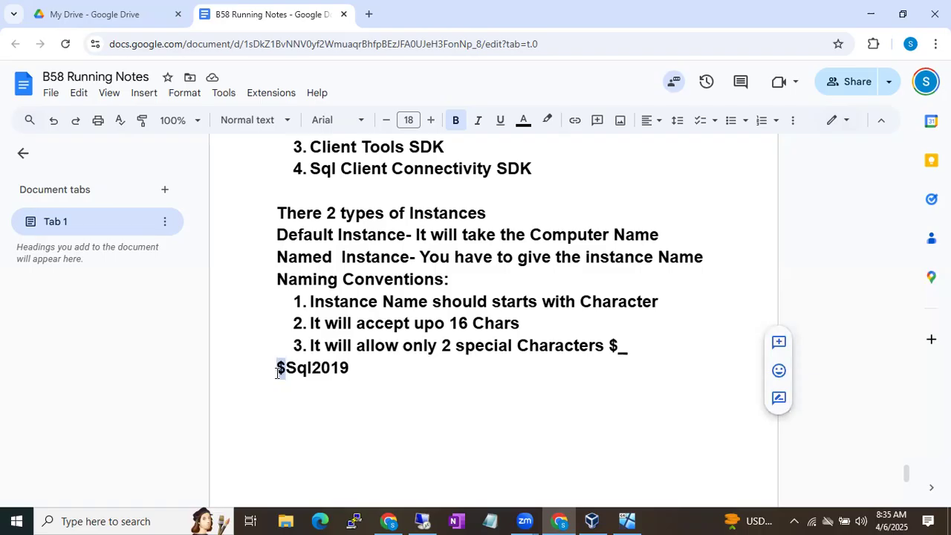
key("BackSpace")
left_click(285, 369)
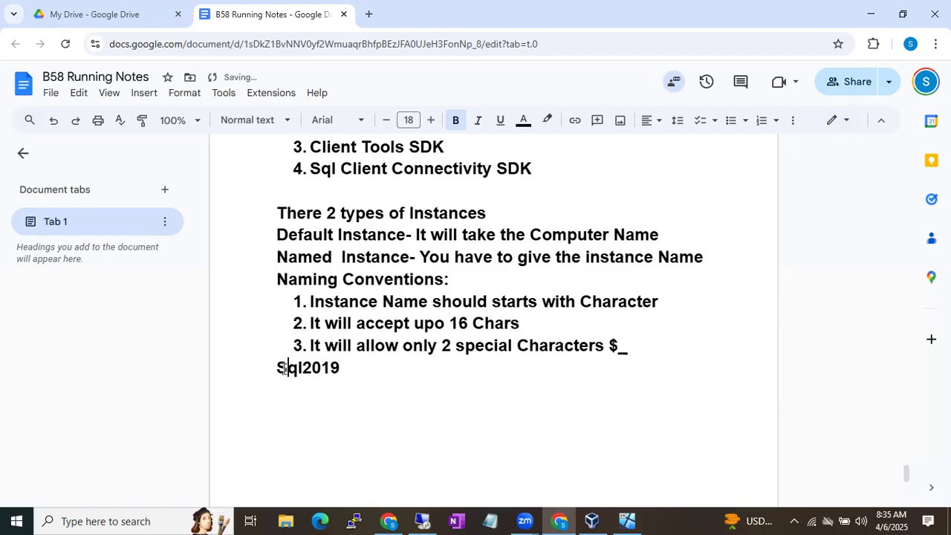
Make the example Sql2019$ and add a second example SqlServer_2019 beneath it
left_click(352, 369)
type("$")
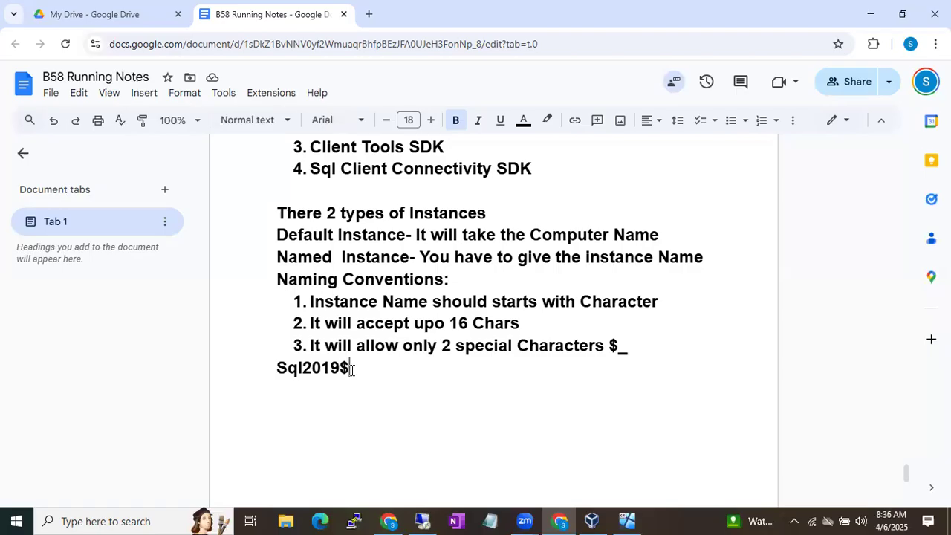
key("Return")
type("SqlServer 2019")
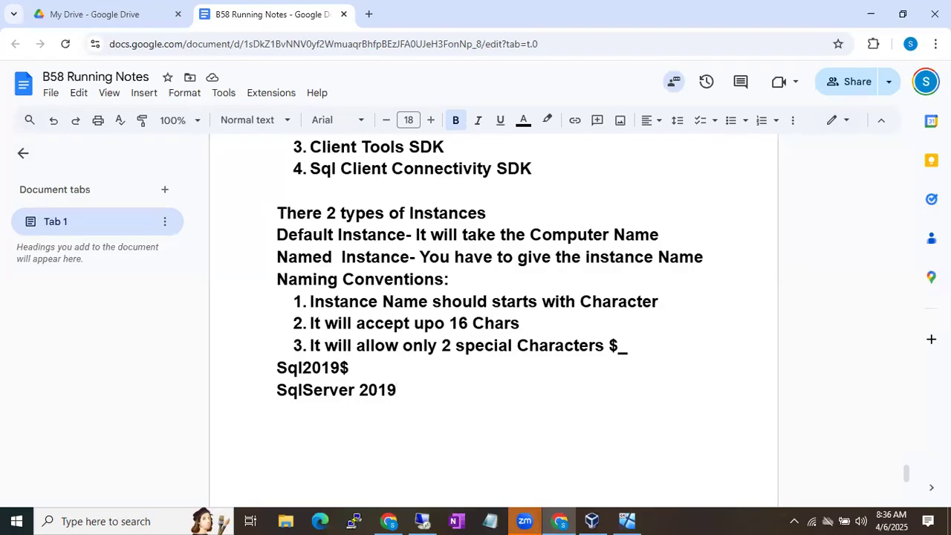
left_click(355, 391)
left_click_drag(356, 391, 360, 391)
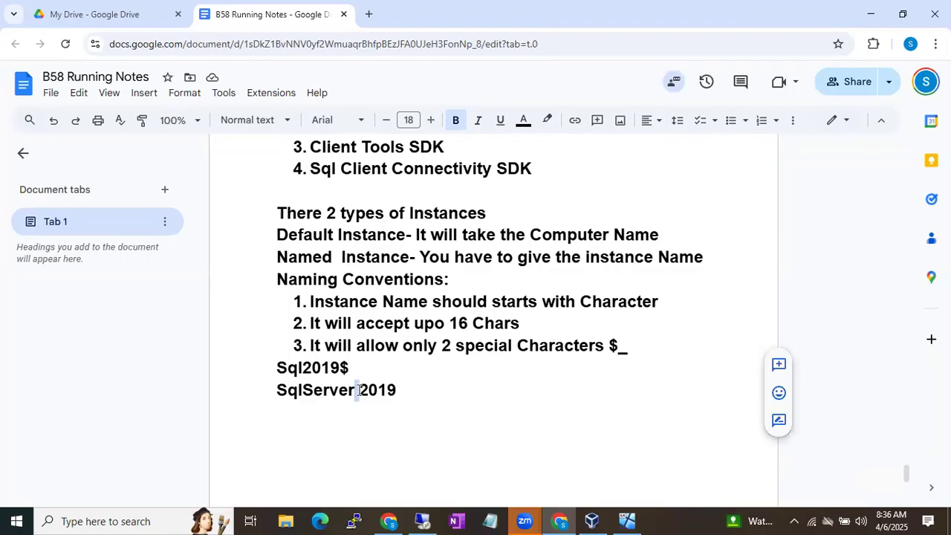
left_click(357, 390)
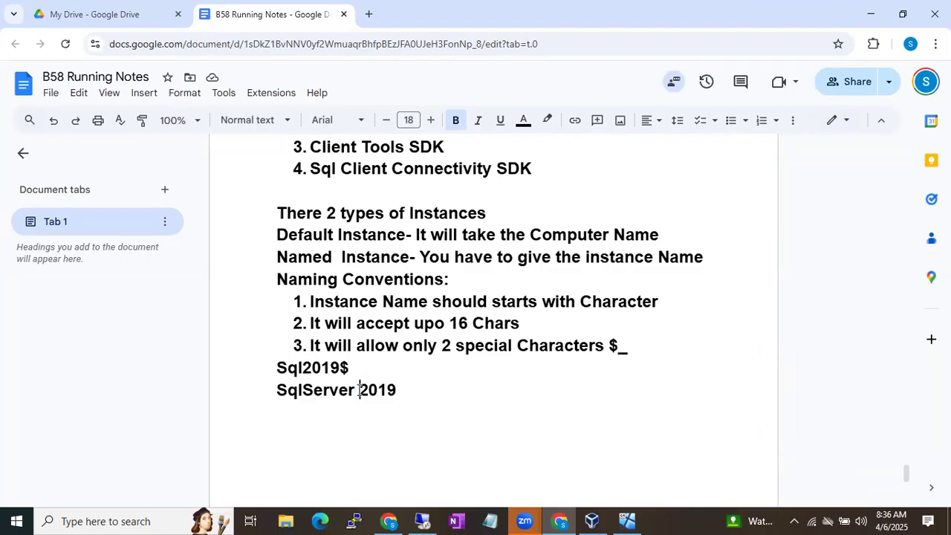
key("BackSpace")
type("-")
key("BackSpace")
type("_")
left_click(407, 391)
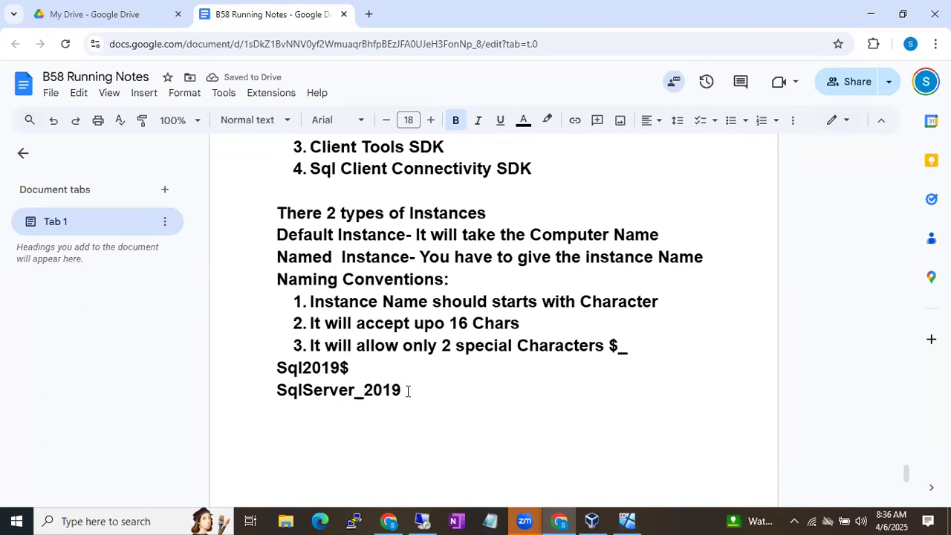
Highlight the '49+1' instance limit in the Sql Instance notes, then return to the naming examples
scroll(534, 279, "up", 5)
scroll(534, 279, "up", 3)
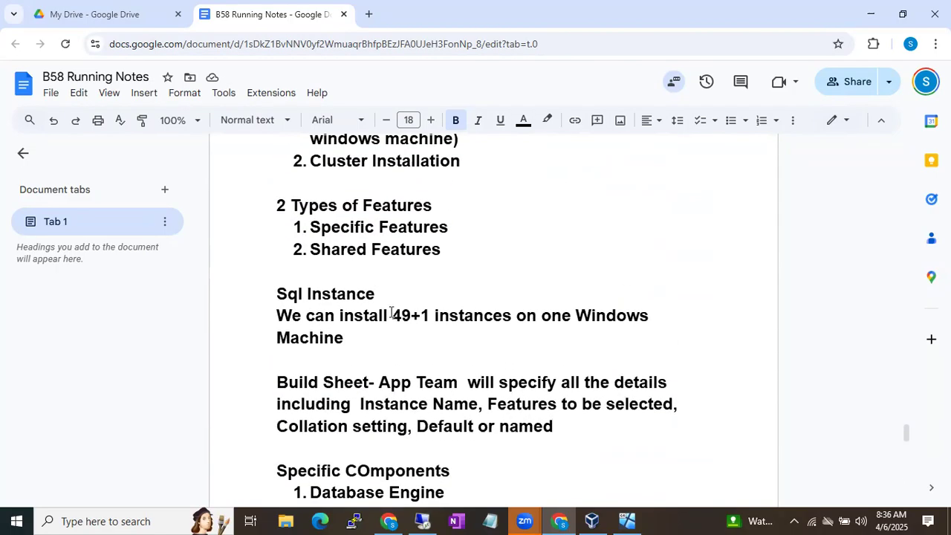
left_click_drag(392, 313, 430, 315)
left_click(458, 337)
scroll(457, 337, "down", 5)
scroll(458, 337, "down", 4)
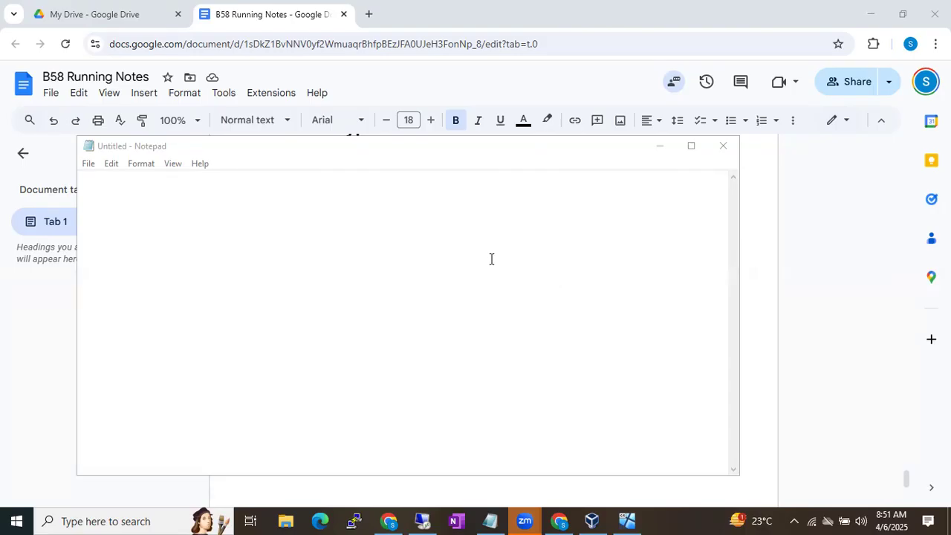
Minimize the blank Notepad window and bring the VM's SQL Server setup to the front
left_click(662, 146)
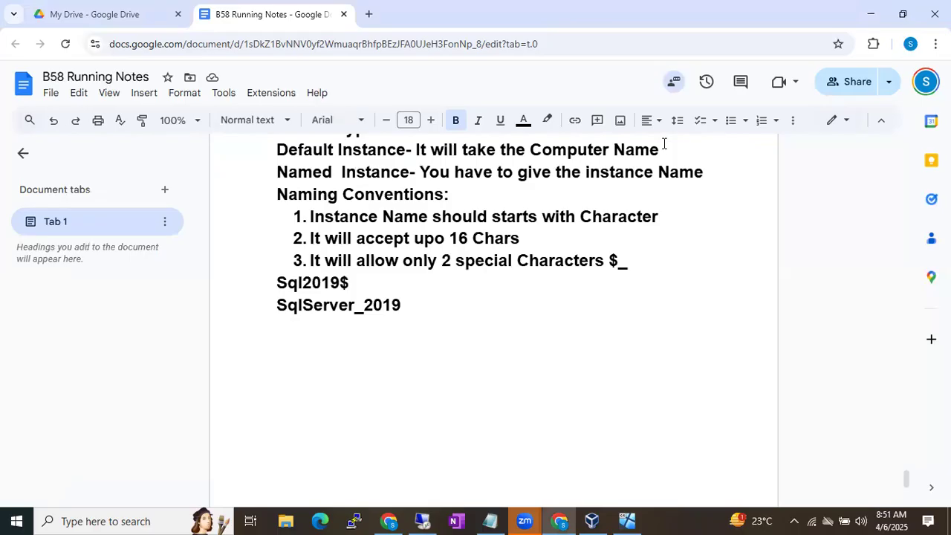
left_click(422, 521)
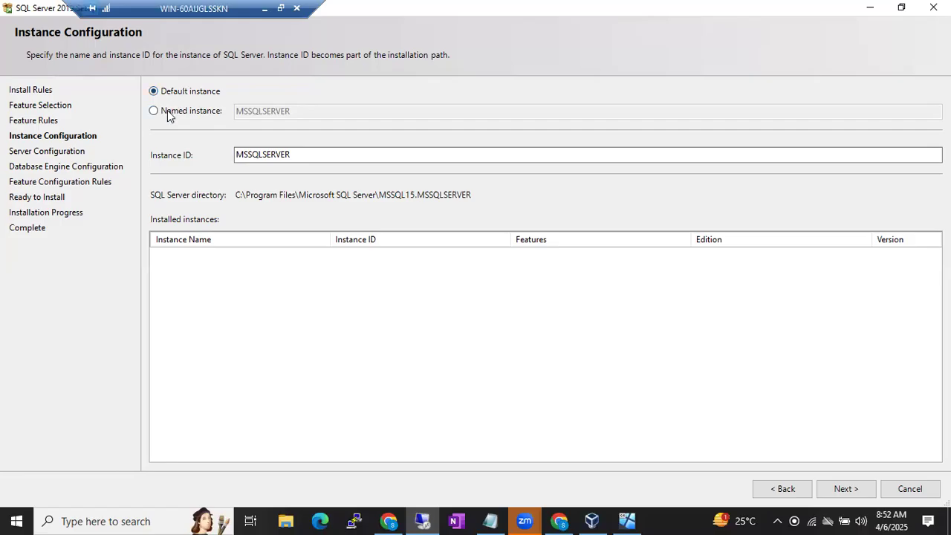
Choose Named instance on the Instance Configuration page, leaving the instance name blank
left_click(170, 113)
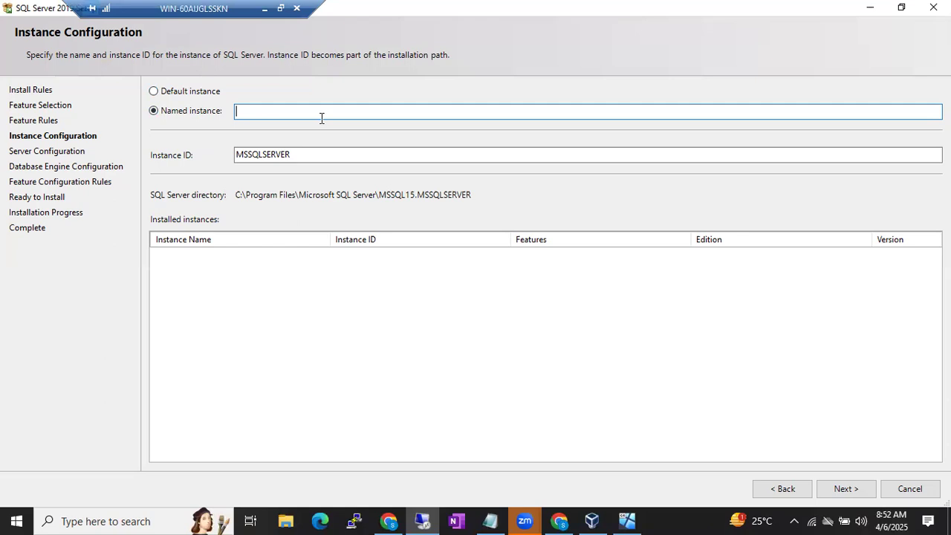
Revert to the Default instance MSSQLSERVER and advance past Instance Configuration with Next
left_click(191, 91)
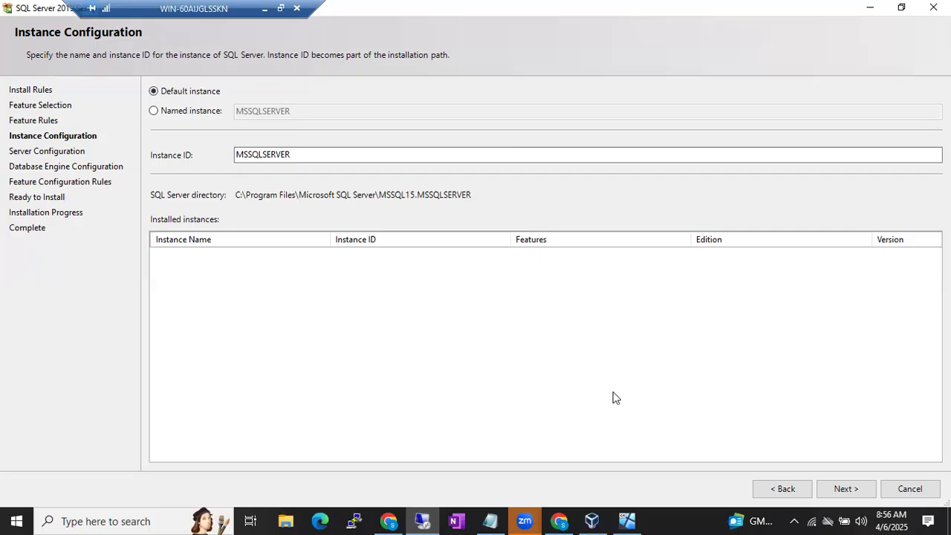
left_click(846, 489)
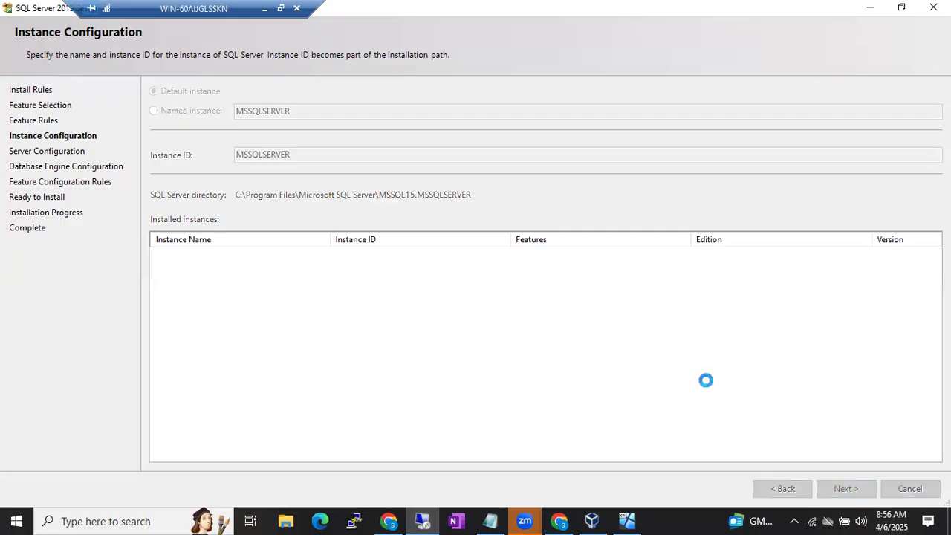
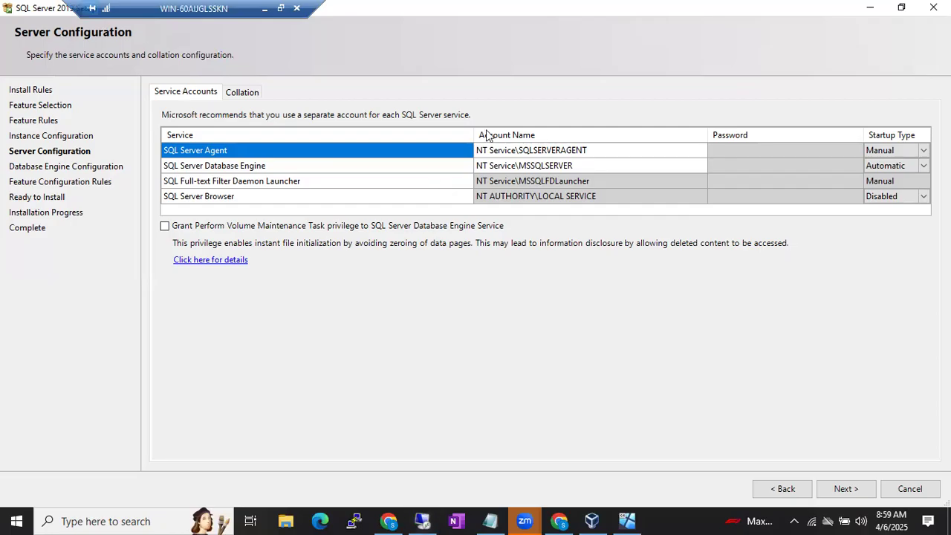
Minimize the remote SQL Server setup window to reveal the Google Doc notes
left_click(265, 9)
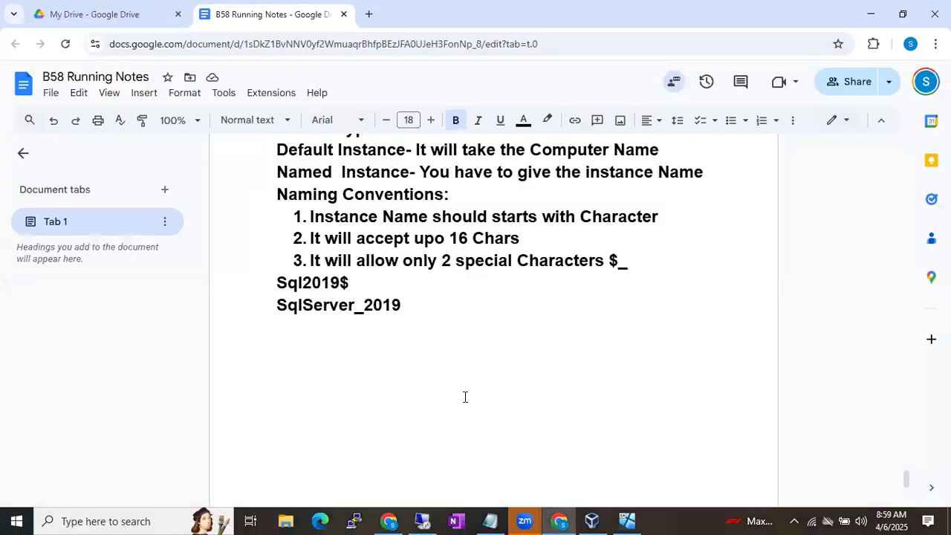
Add a 'Service Account' heading and its 'helps run the service' definition, then switch to B58.drawio
key("Return")
key("Return")
type("Servic")
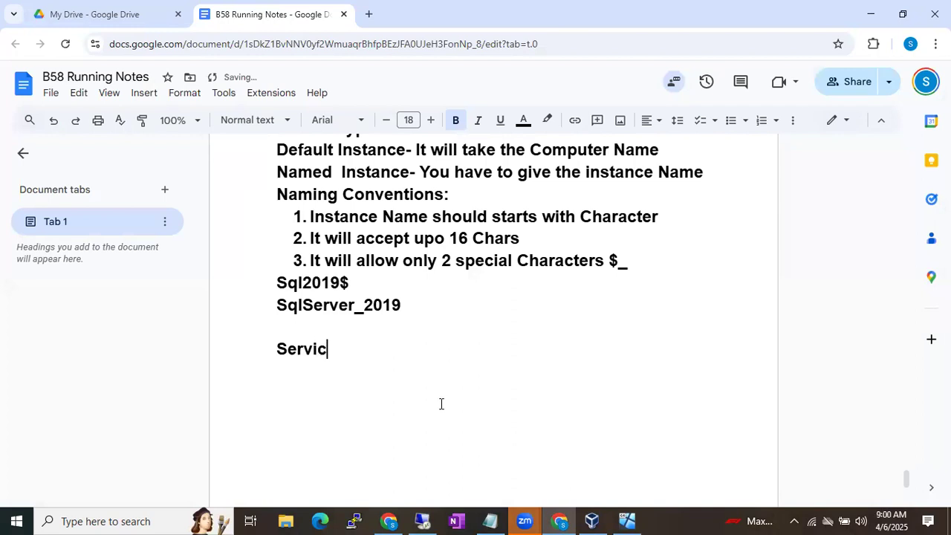
type("e Account")
key("Return")
type("Service Accoun")
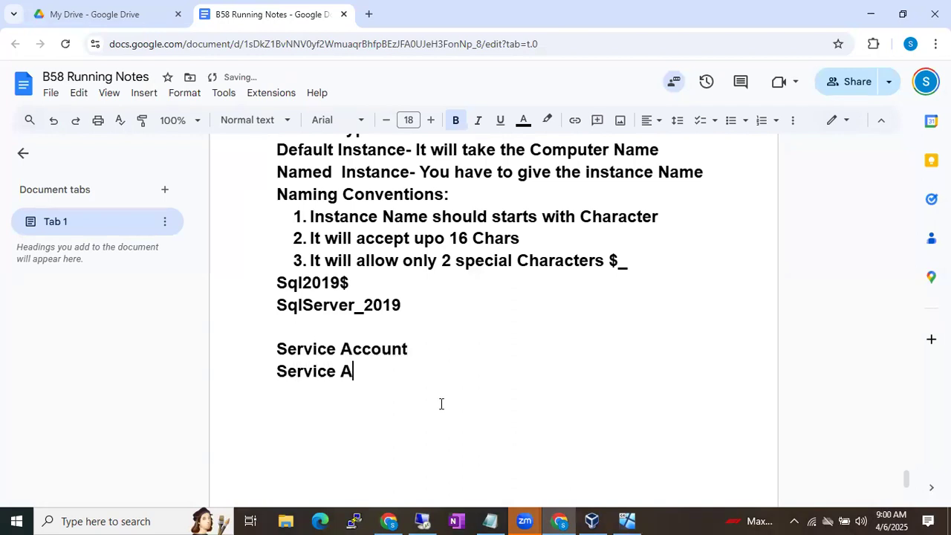
type("t is an ")
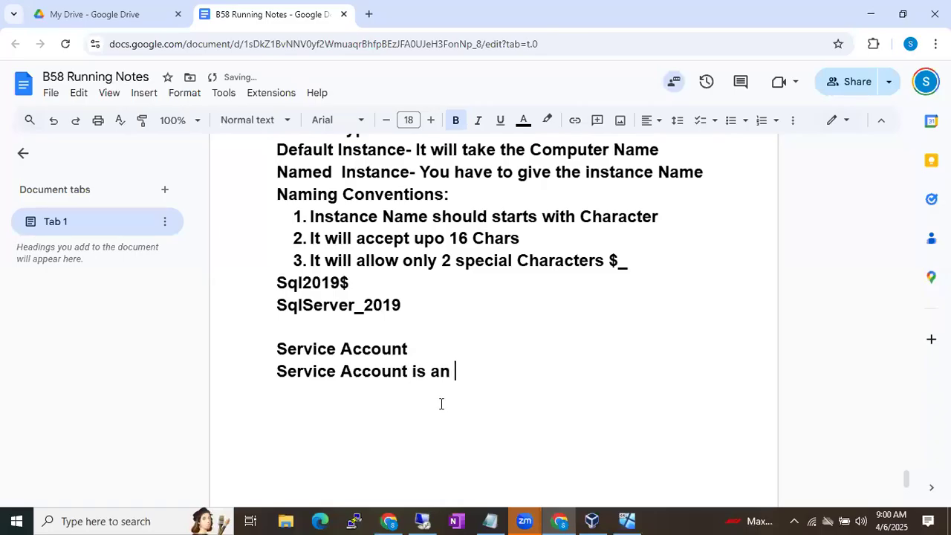
type("Account whic")
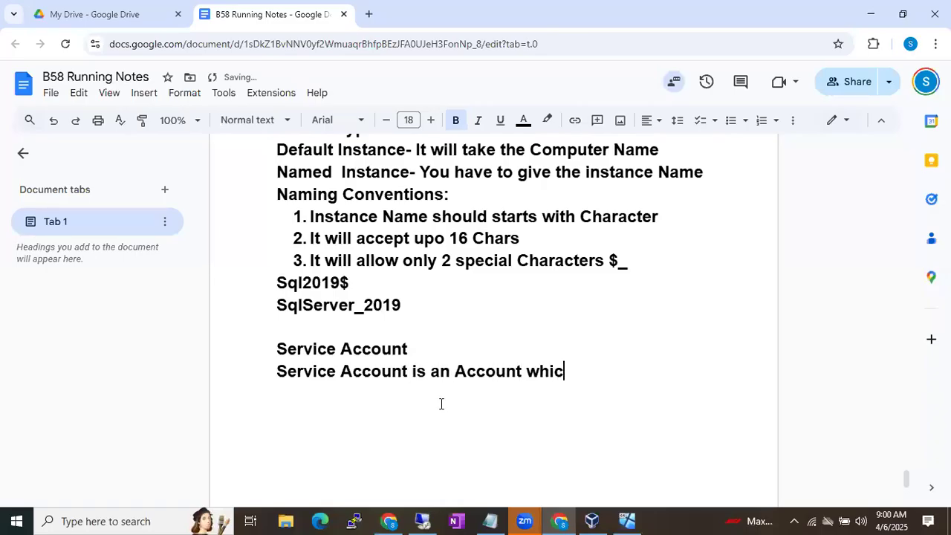
type("h to help run the ser")
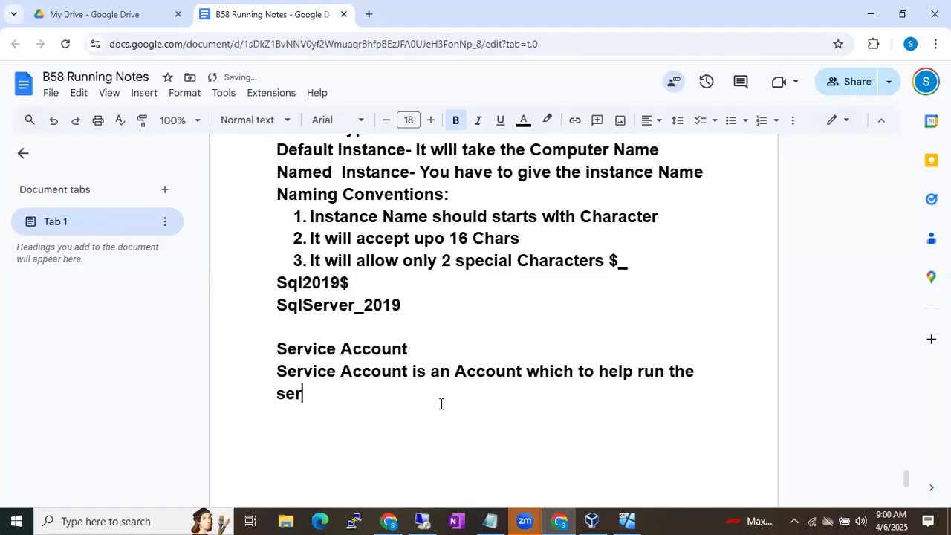
type("vice")
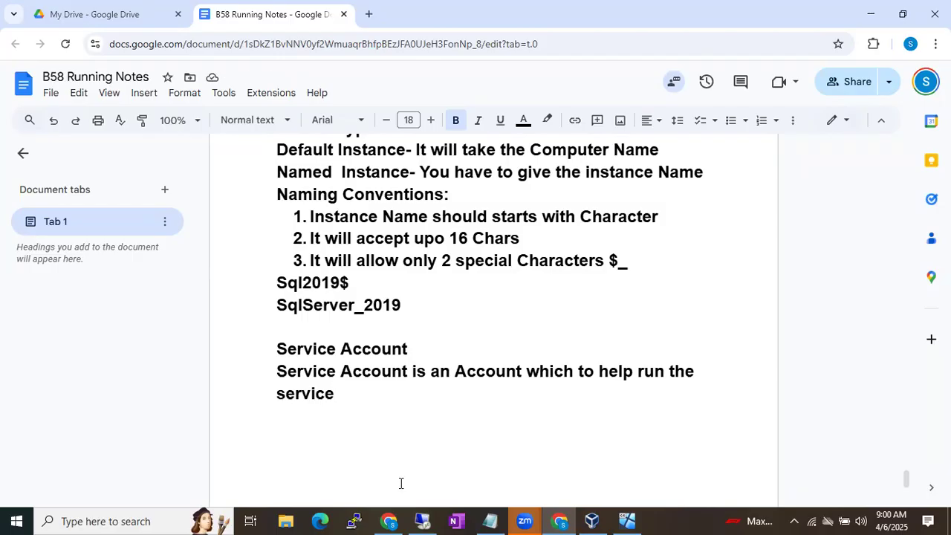
left_click(389, 521)
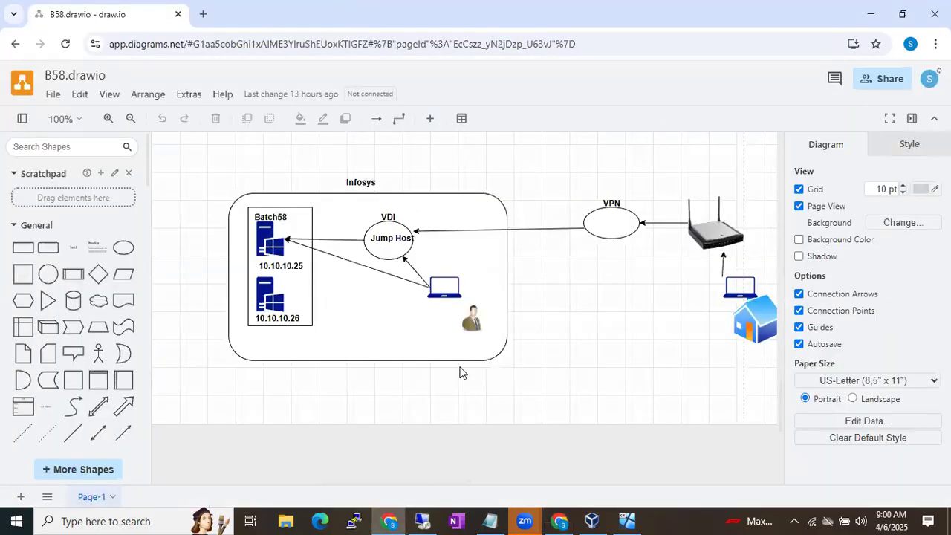
Place a large rounded rectangle, about 325 by 240, below the Infosys box
scroll(462, 349, "down", 5)
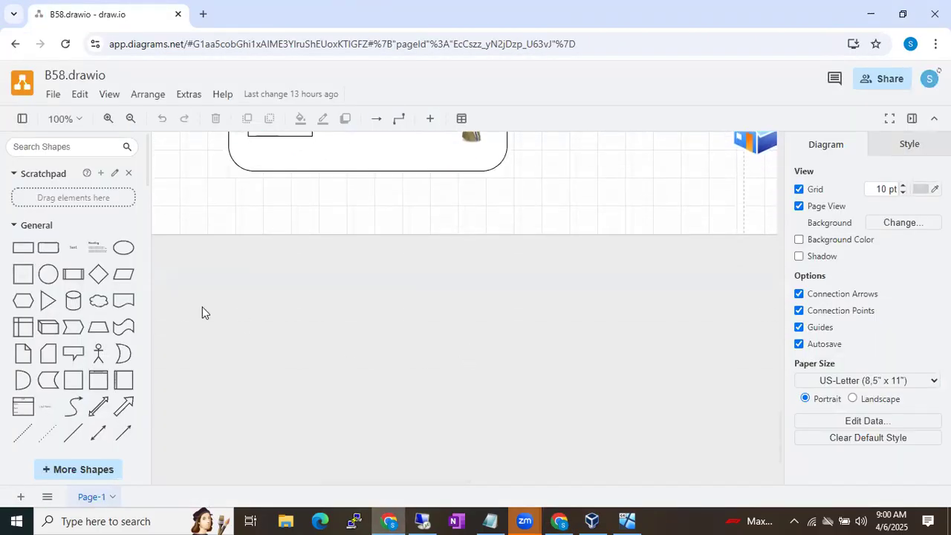
left_click(48, 248)
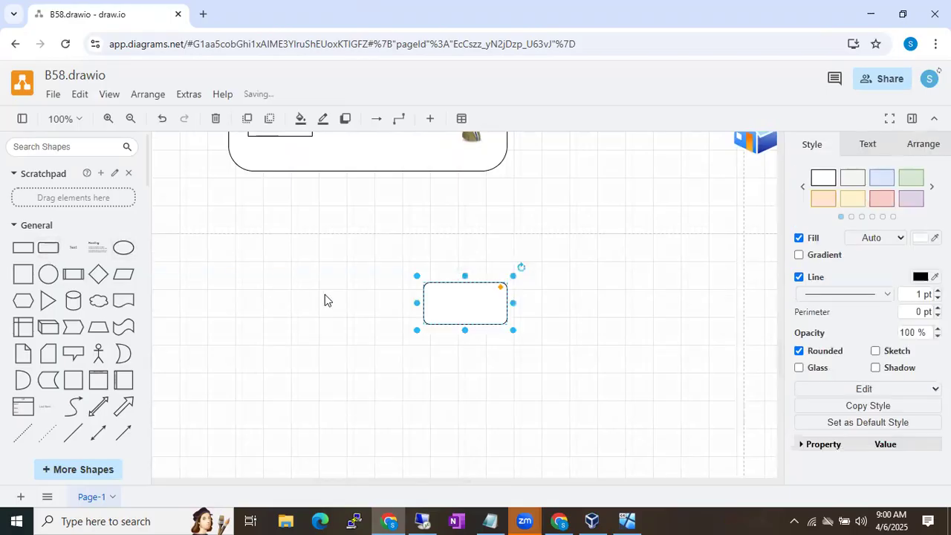
left_click_drag(441, 297, 242, 325)
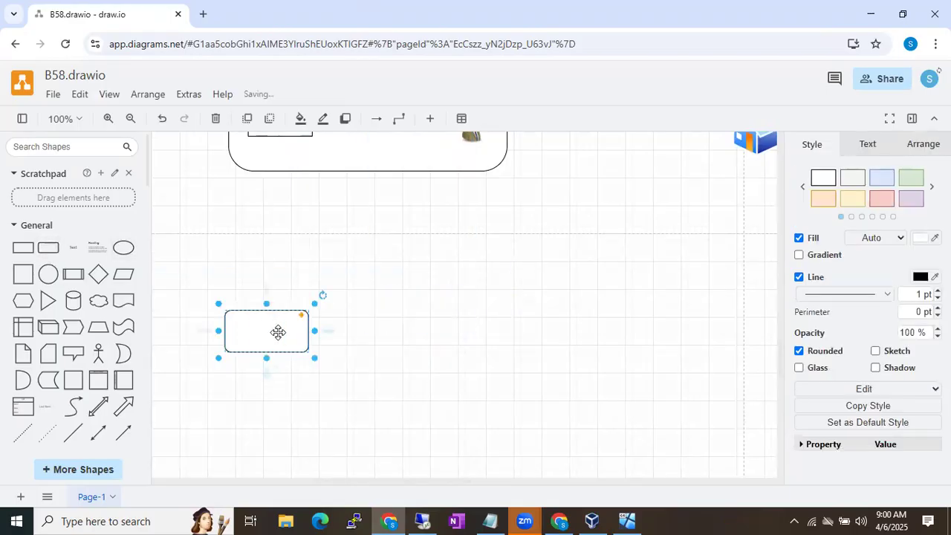
left_click_drag(313, 331, 424, 347)
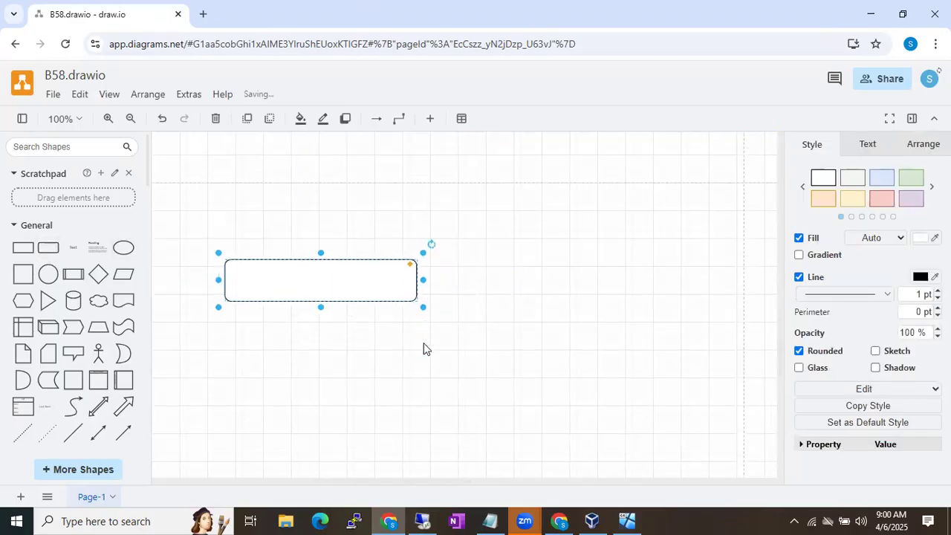
left_click_drag(320, 276, 325, 424)
left_click_drag(416, 317, 458, 317)
Add a cylinder shape in the rectangle's upper-left area
left_click(73, 302)
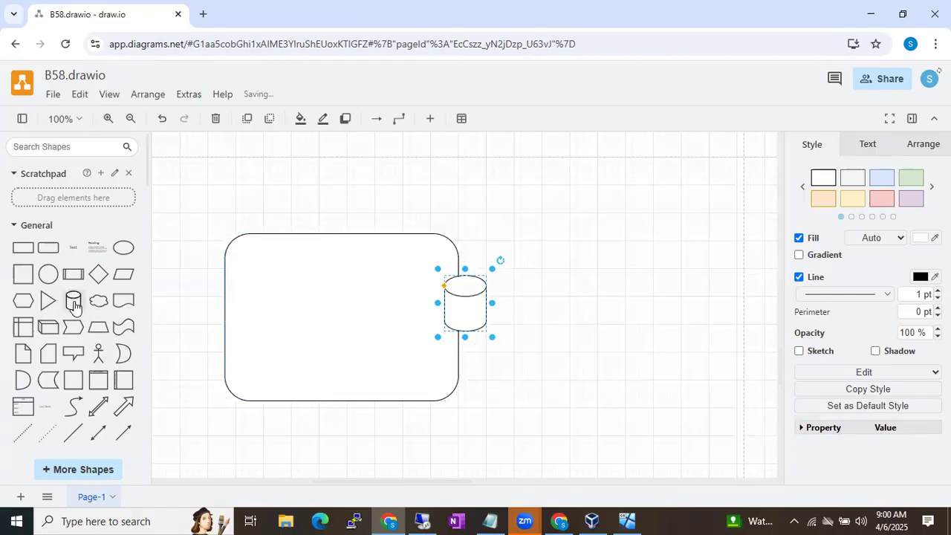
left_click_drag(461, 299, 261, 288)
left_click_drag(292, 323, 319, 344)
left_click_drag(272, 321, 272, 335)
left_click(522, 271)
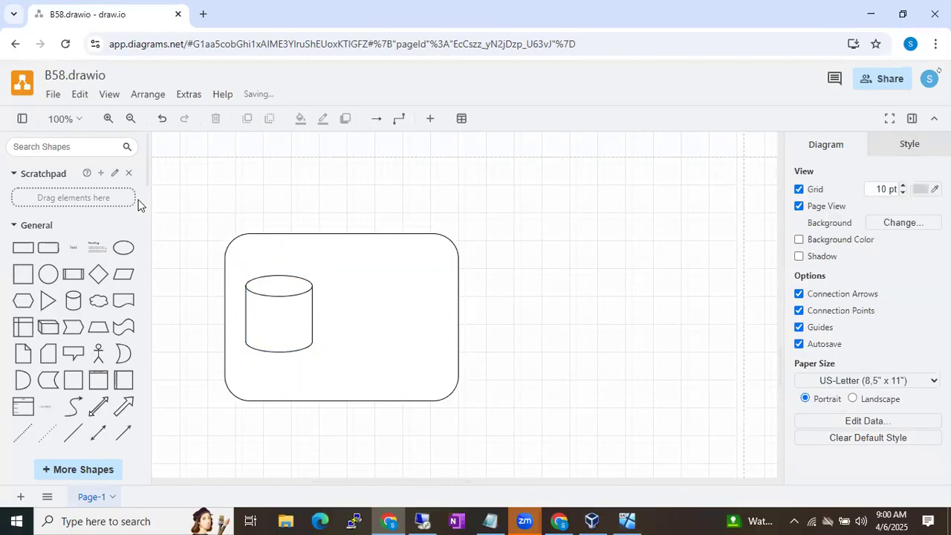
Place a blue gear above the box and a smaller gear at its right edge
left_click(61, 147)
type("gera")
key("BackSpace")
type("ar")
key("Return")
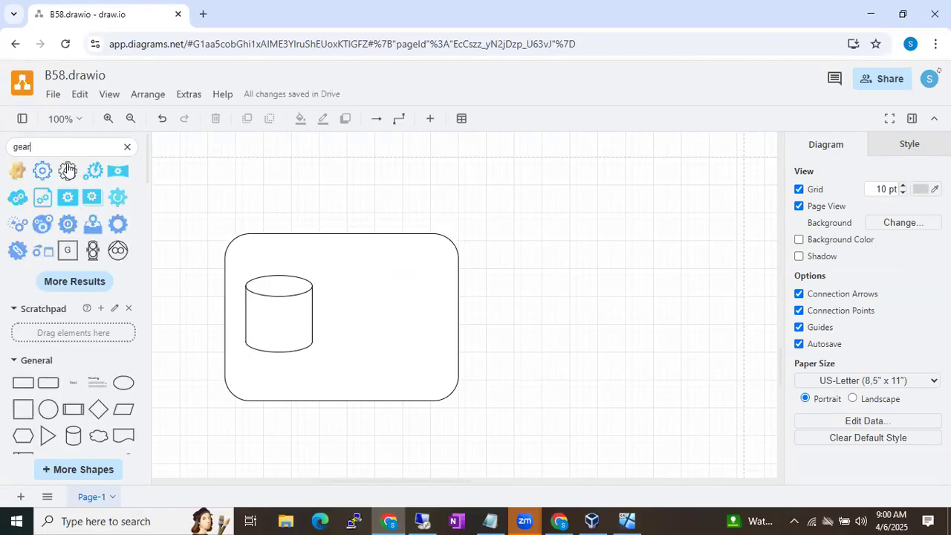
left_click(92, 170)
left_click_drag(463, 308, 277, 184)
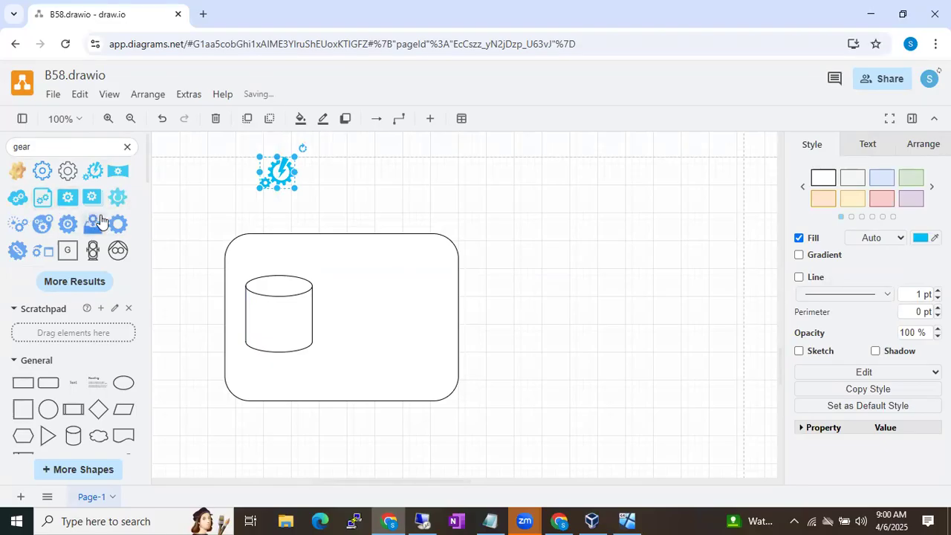
left_click(117, 196)
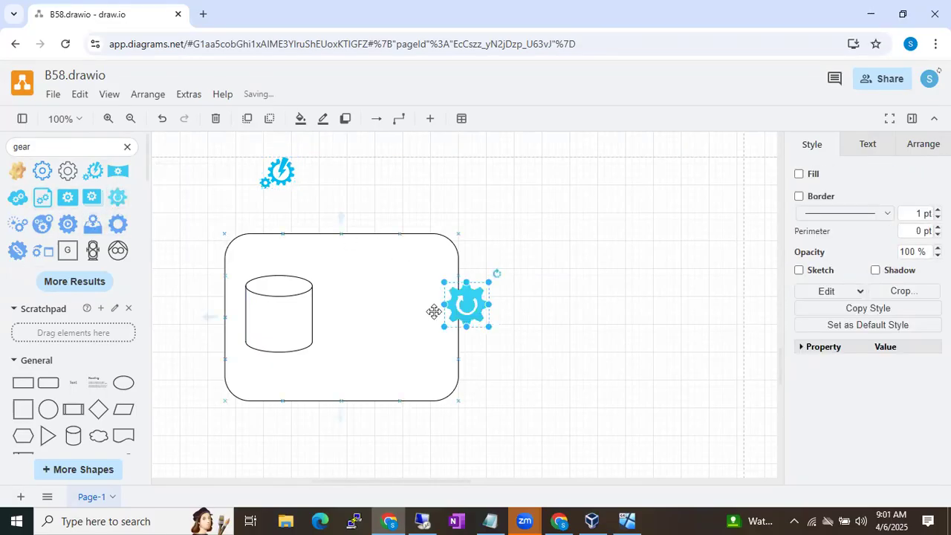
left_click_drag(444, 327, 458, 312)
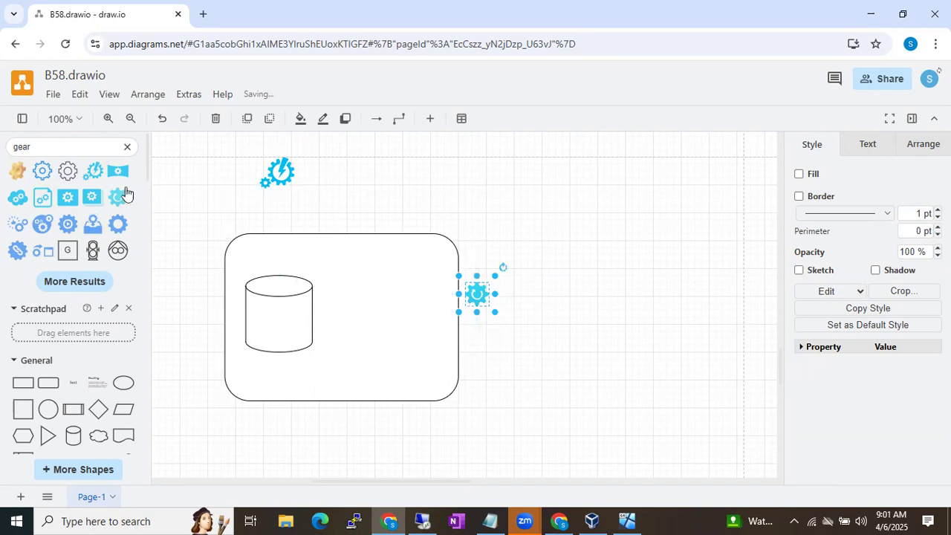
Insert a blue database icon from a 'database' search into the cylinder
left_click(127, 147)
type("database")
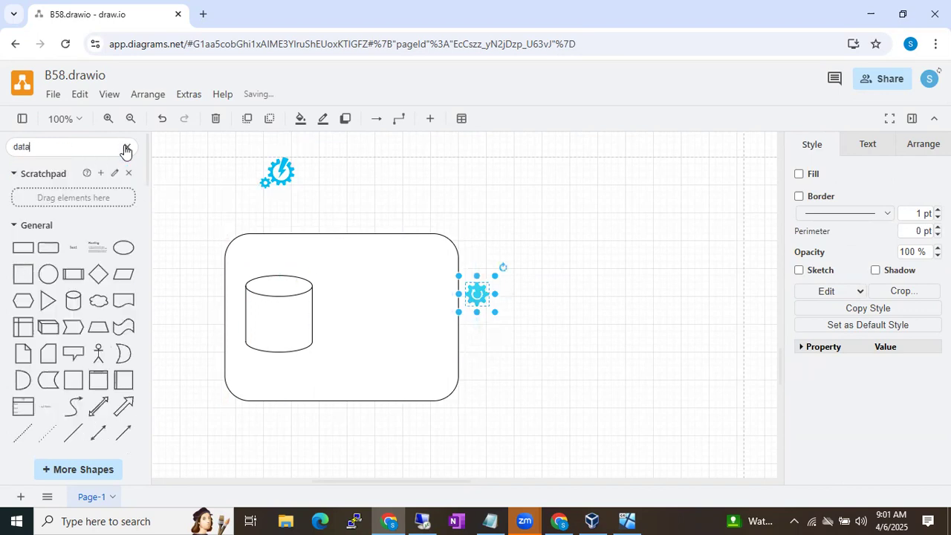
key("Return")
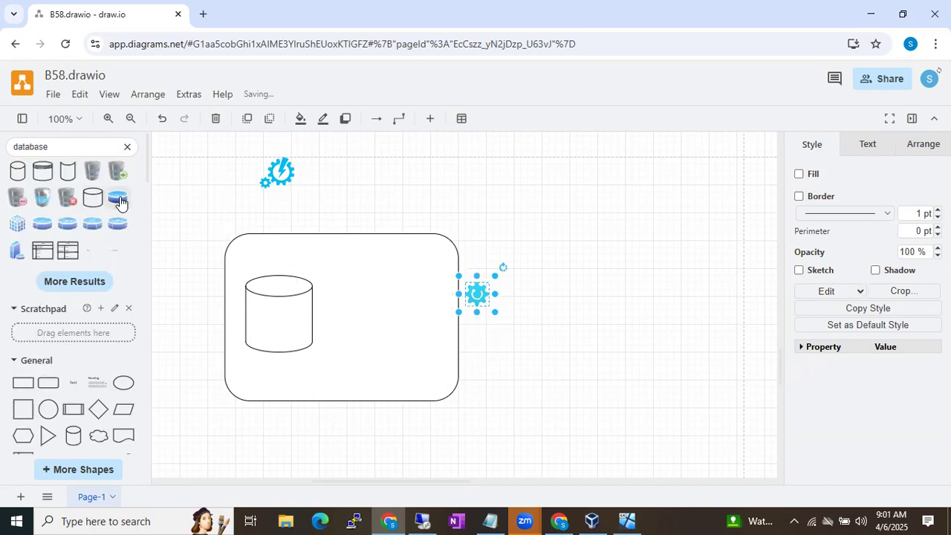
left_click(119, 200)
left_click_drag(459, 300, 271, 315)
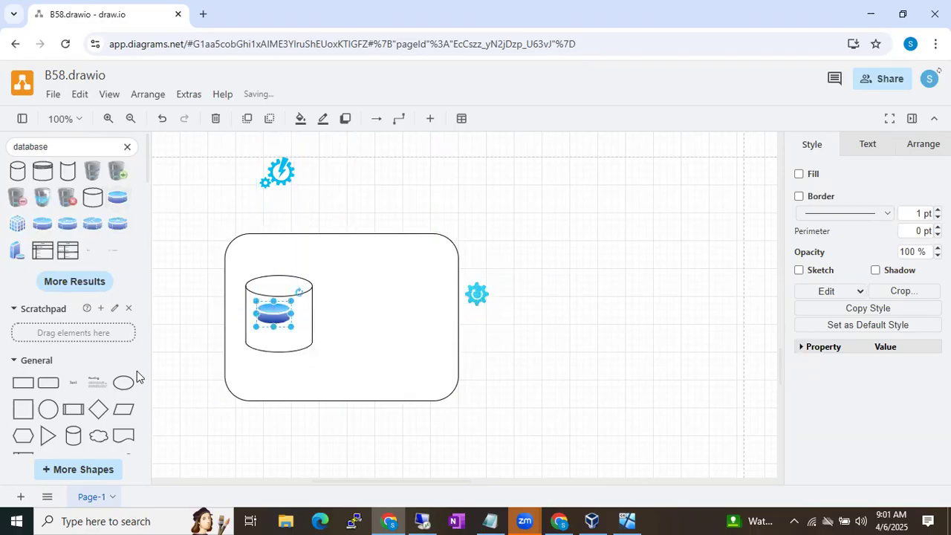
Link the upper gear down to the database icon with an envelope-symbol connector
scroll(93, 410, "down", 3)
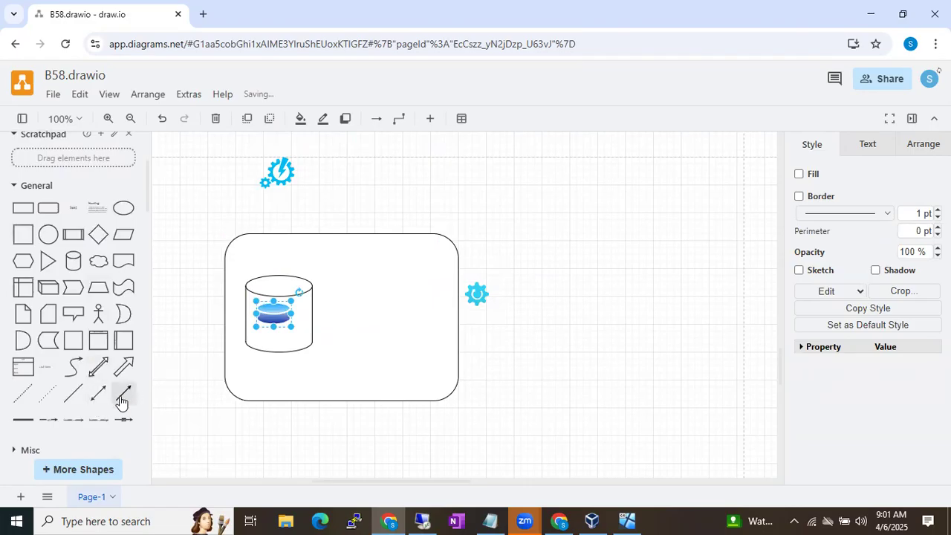
left_click(119, 427)
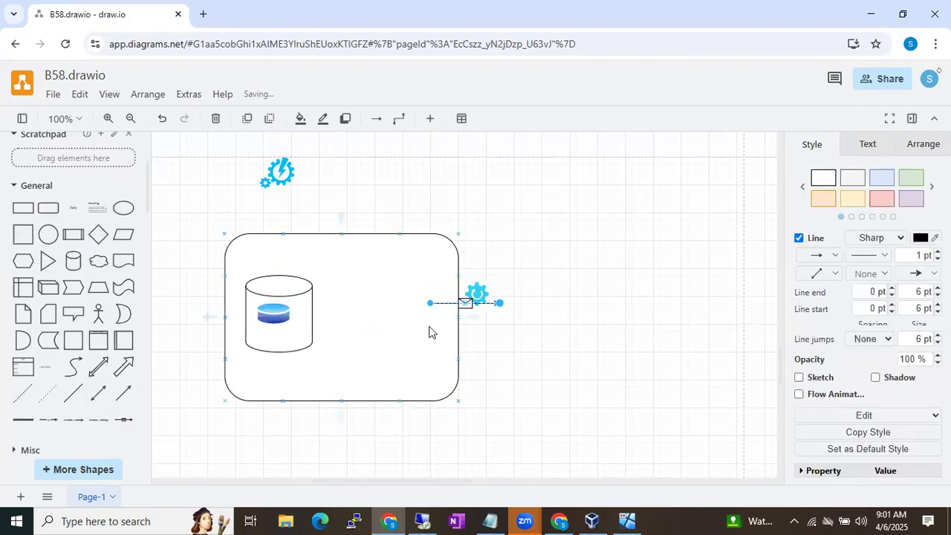
left_click_drag(279, 190, 278, 184)
left_click(271, 317)
left_click_drag(271, 317, 274, 302)
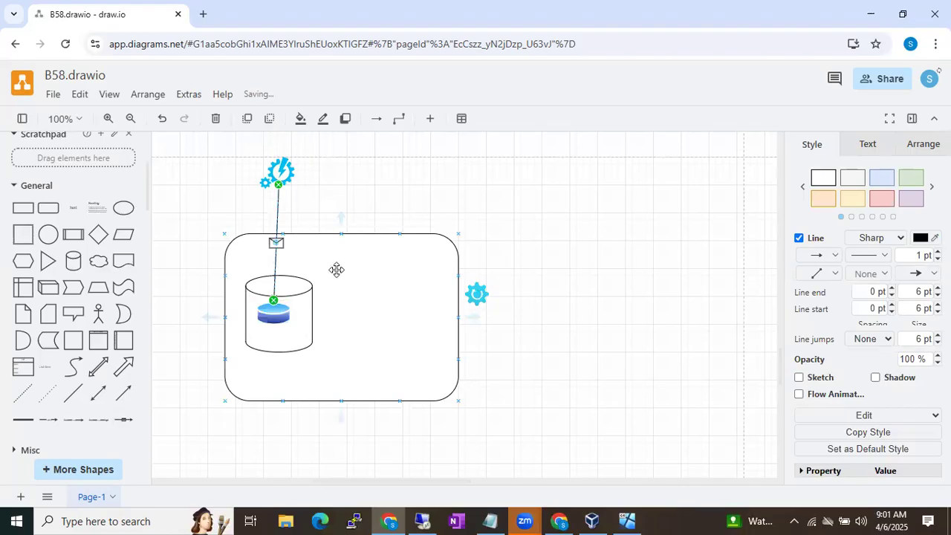
left_click_drag(280, 170, 275, 163)
left_click(393, 203)
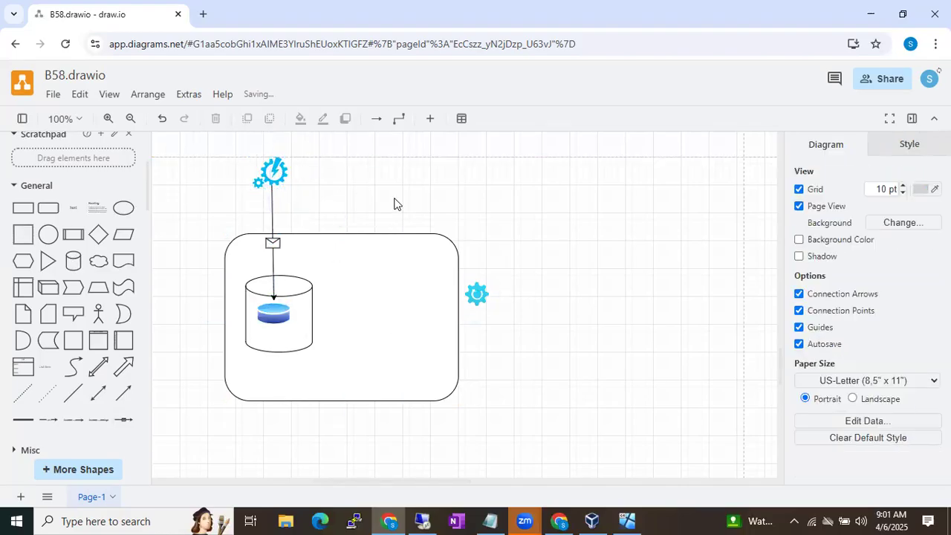
scroll(364, 199, "up", 3)
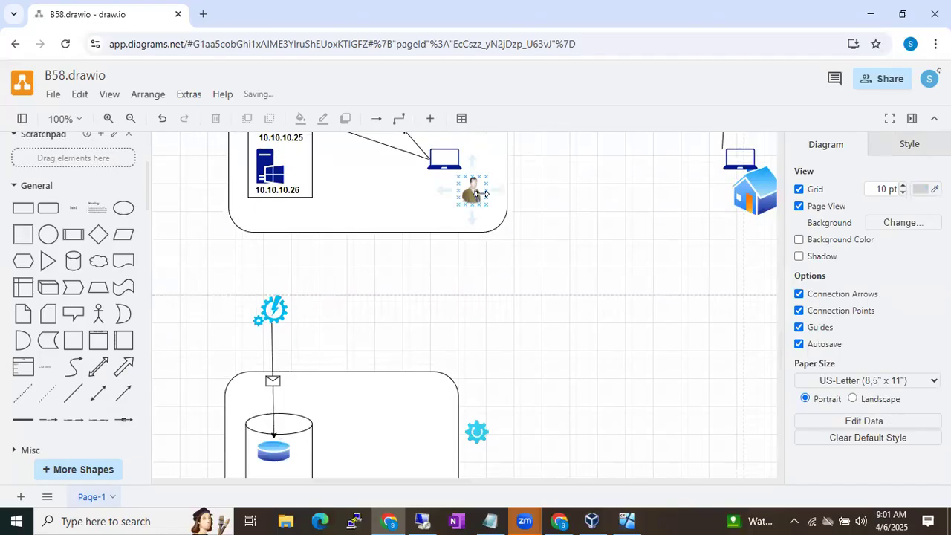
Copy the person icon above the gear and join them with an envelope connector
left_click(477, 192)
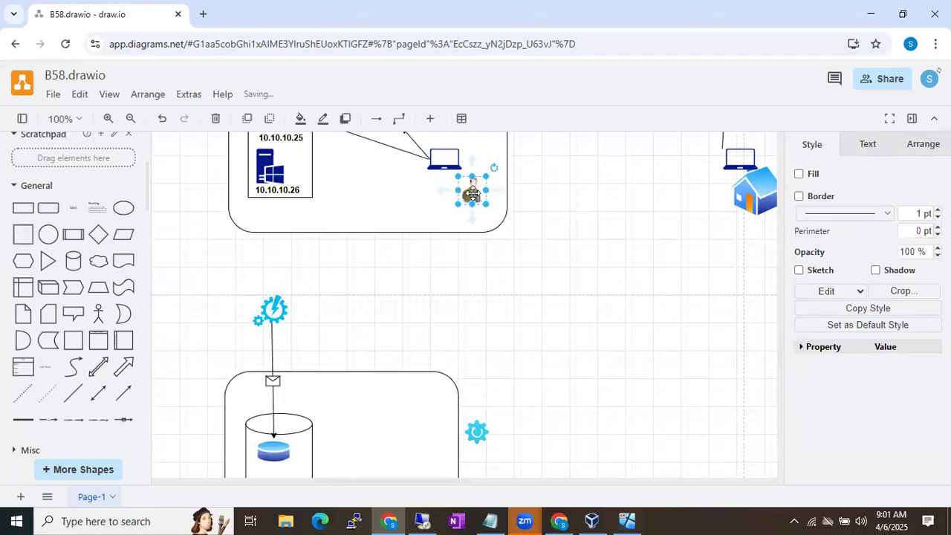
left_click_drag(473, 193, 234, 260)
scroll(170, 337, "down", 2)
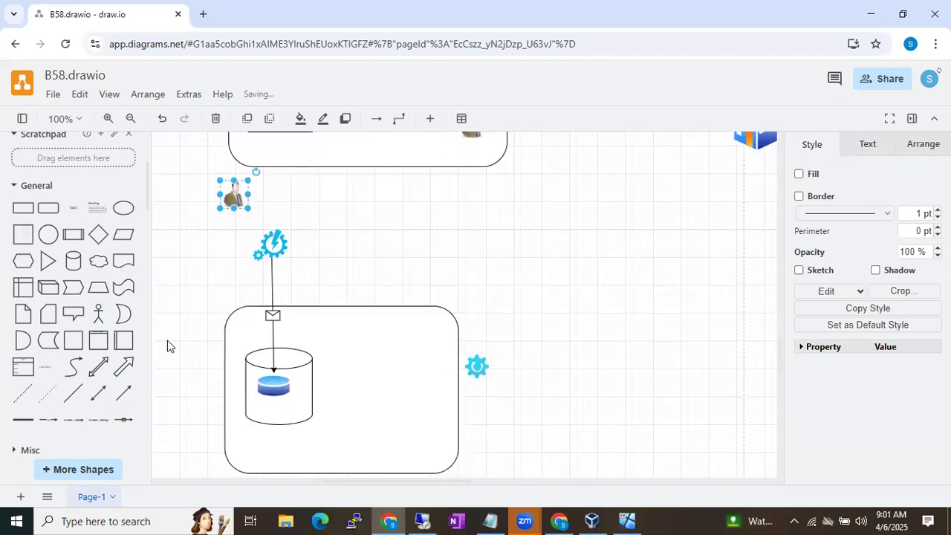
left_click(119, 420)
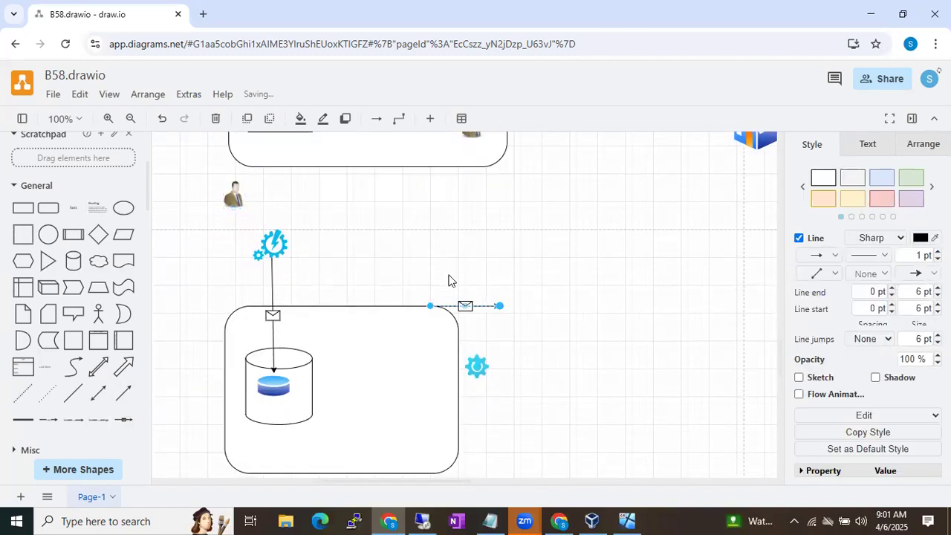
left_click_drag(429, 306, 237, 205)
left_click_drag(495, 305, 271, 240)
left_click(358, 250)
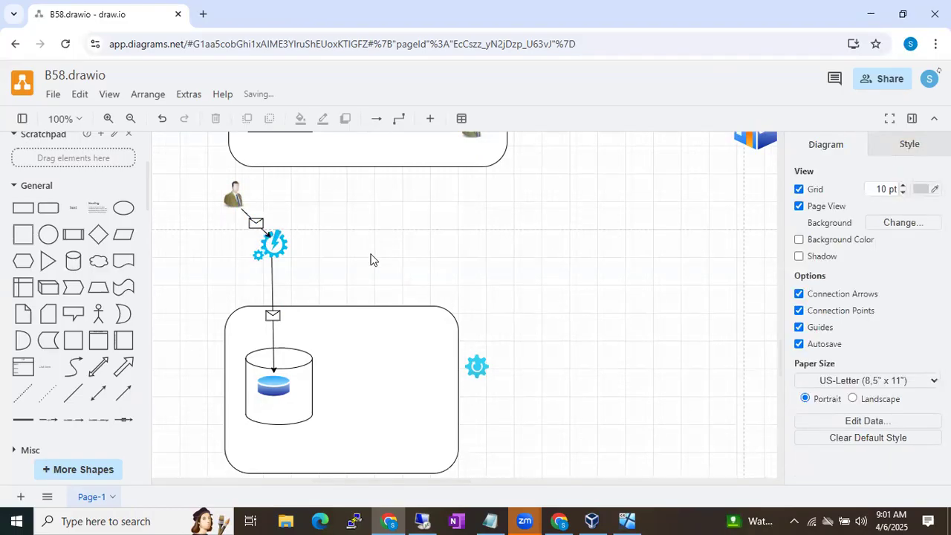
Add an 'Amazon.in' text label just right of the gear
double_click(305, 249)
left_click(305, 246)
type("Amazon.in")
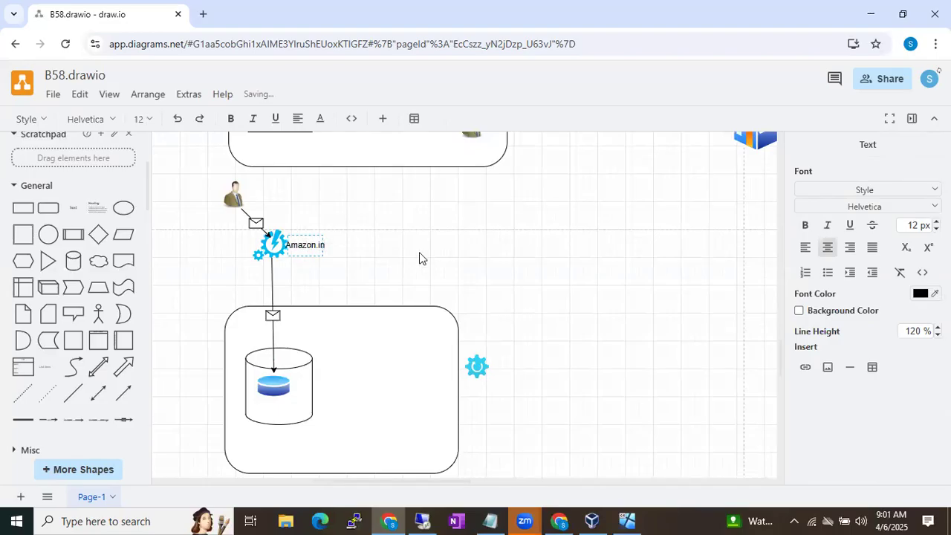
key("Escape")
left_click(335, 248)
left_click_drag(314, 245, 328, 245)
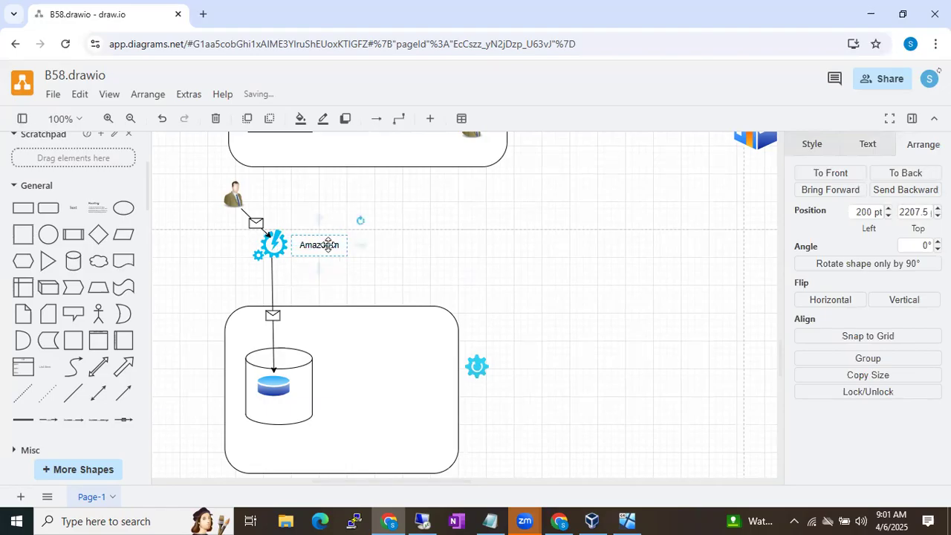
left_click(456, 248)
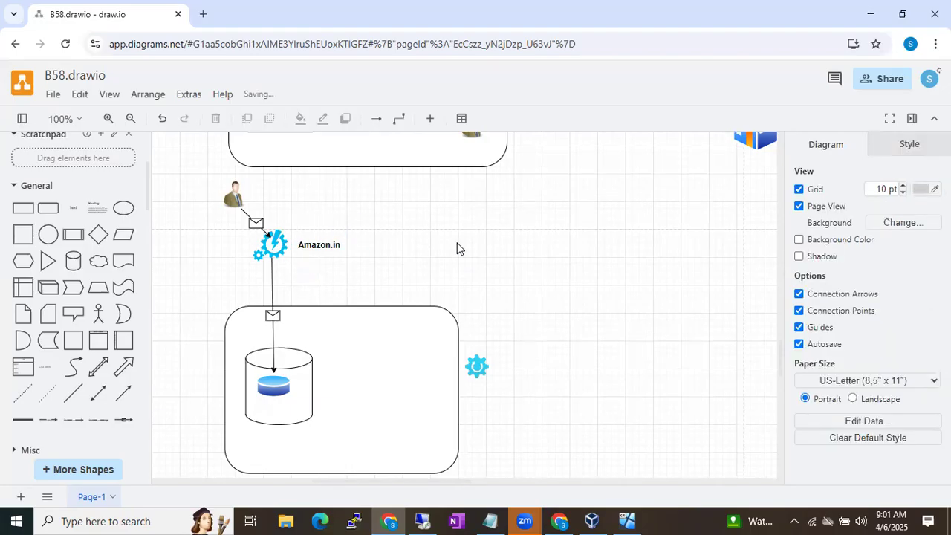
Check the user figure, gear, Amazon.in label and database icon by selecting each
left_click(231, 193)
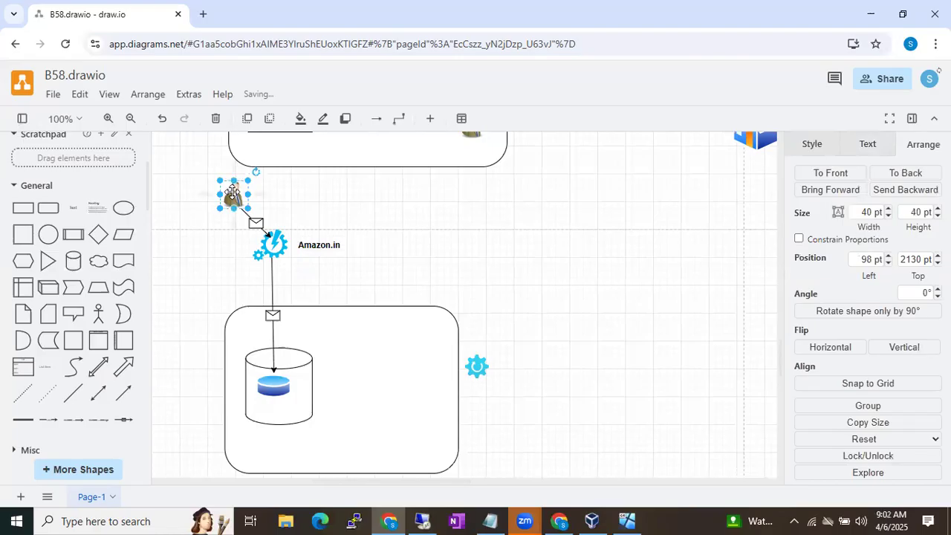
left_click(271, 242)
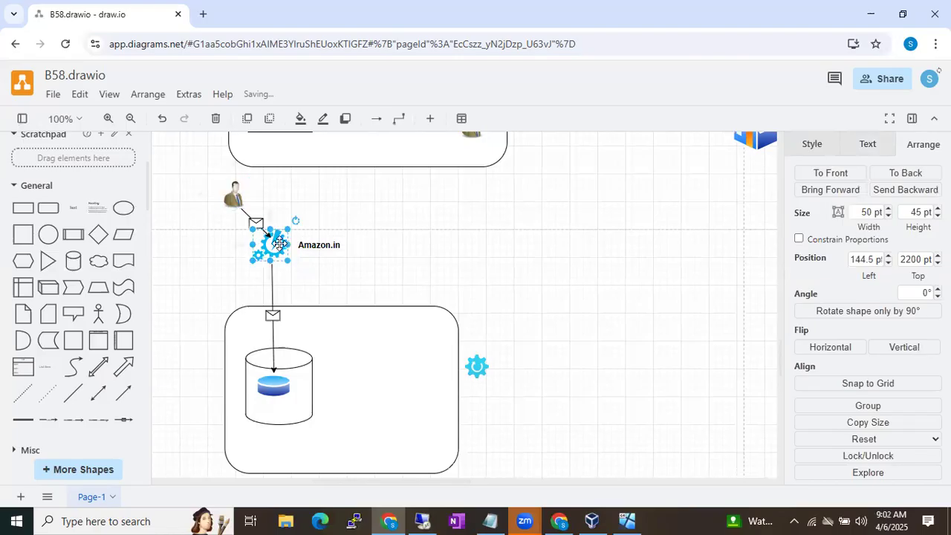
left_click(324, 246)
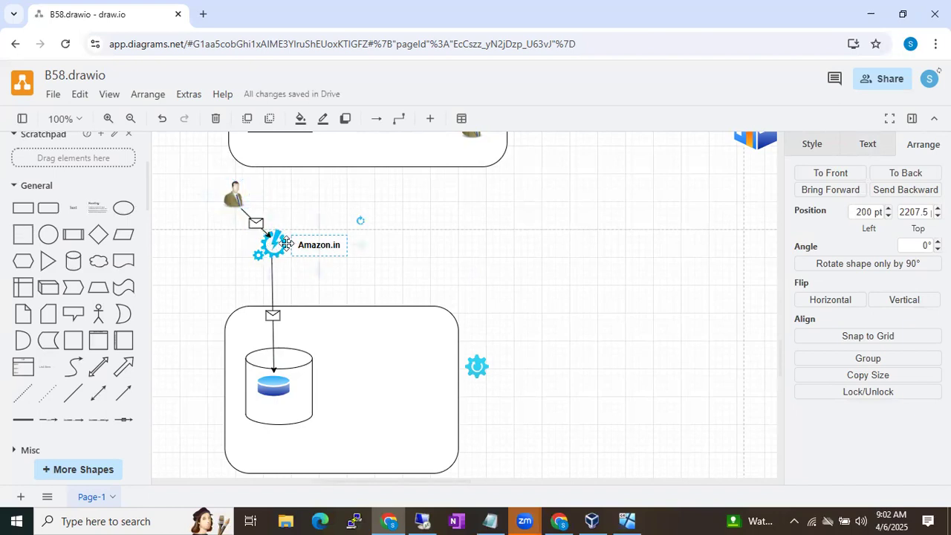
left_click(274, 383)
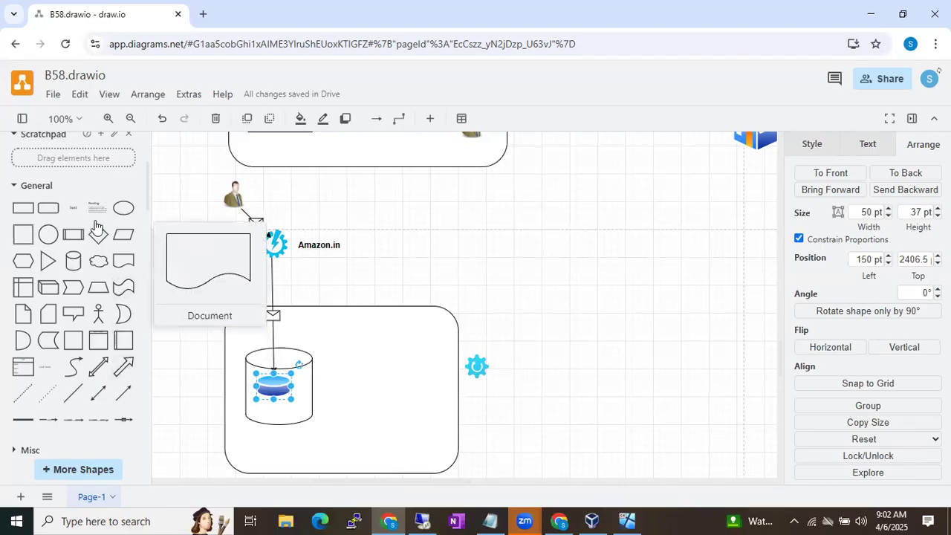
Insert a 'hard disk' shape into the server box beside the cylinder, sized 64 by 64
scroll(92, 224, "up", 2)
scroll(92, 223, "up", 1)
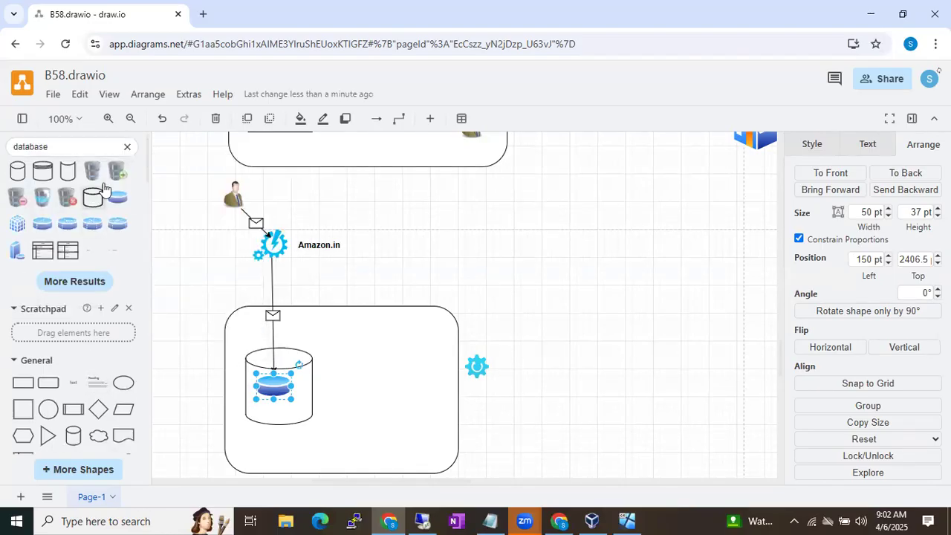
left_click(127, 148)
type("d")
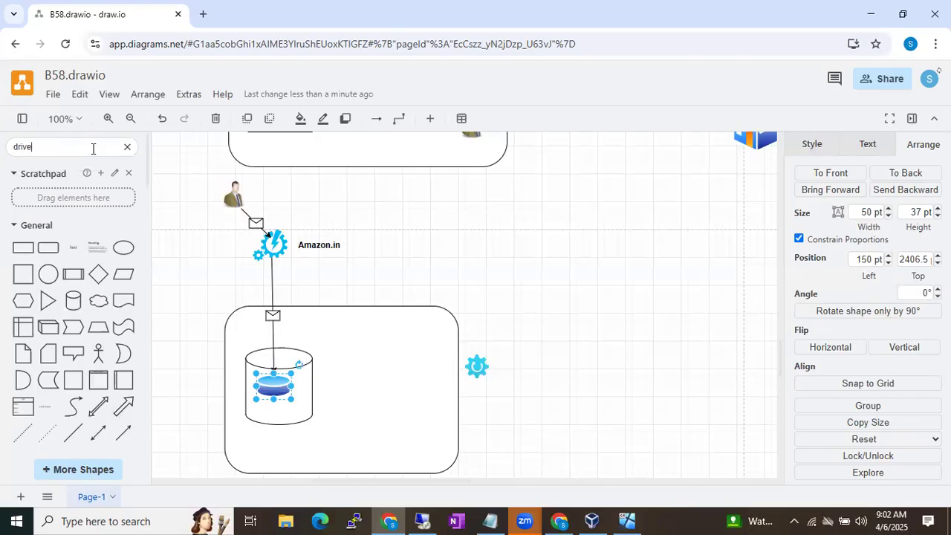
type("rive")
key("Return")
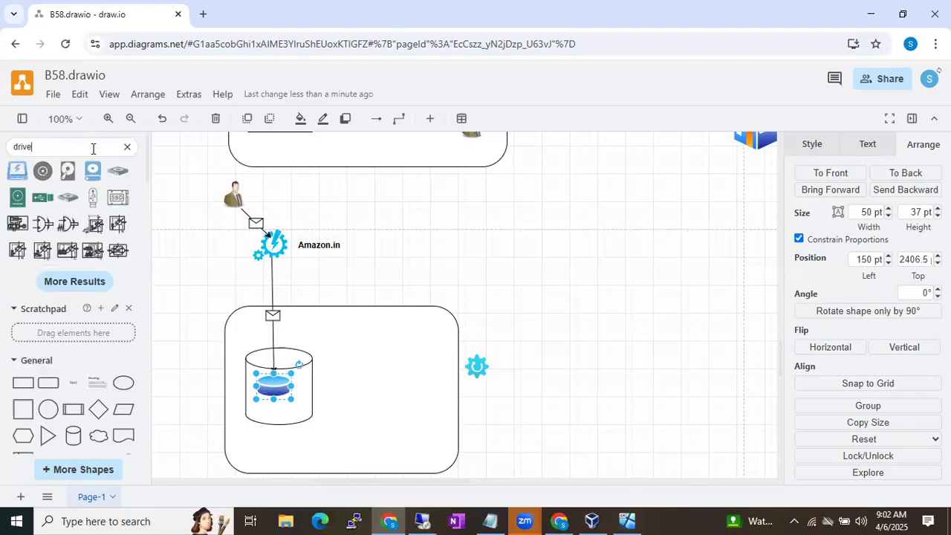
key("BackSpace")
key("BackSpace")
key("BackSpace")
key("BackSpace")
key("BackSpace")
type("h")
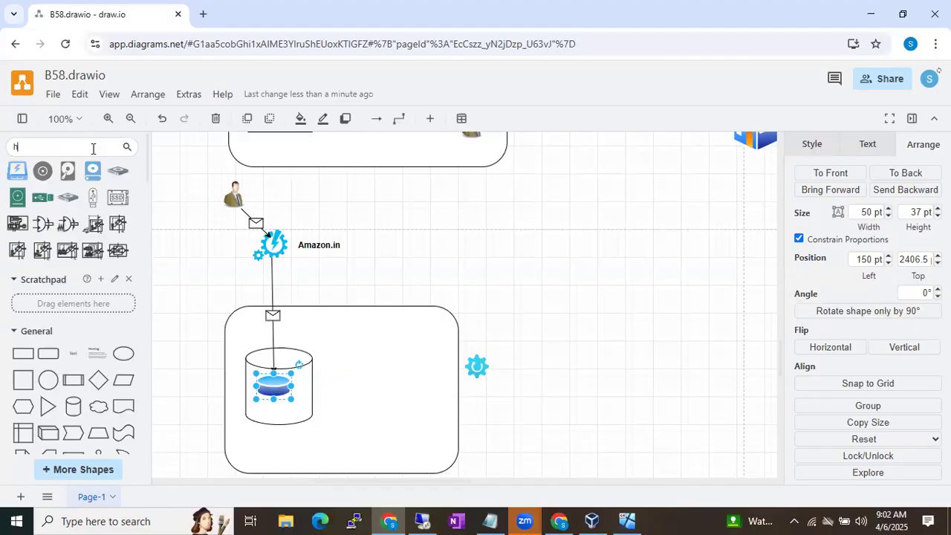
type("ard disk")
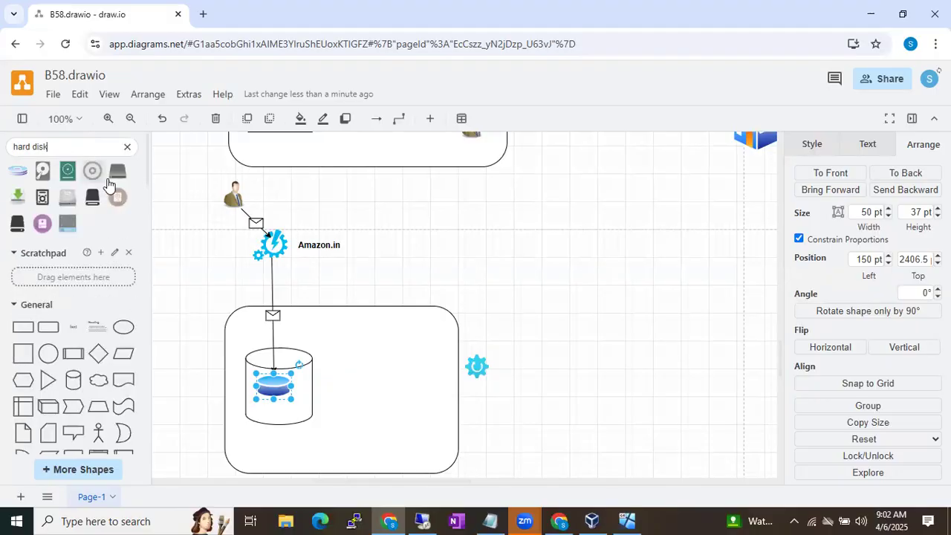
left_click(117, 171)
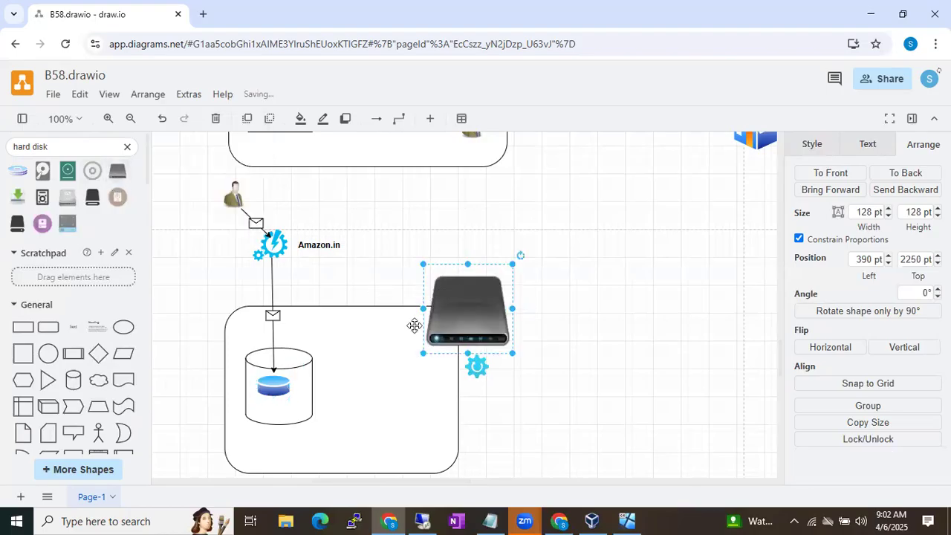
left_click_drag(459, 295, 361, 374)
left_click_drag(322, 430, 411, 395)
Connect the database to the hard disk with an envelope-symbol arrow
left_click(556, 356)
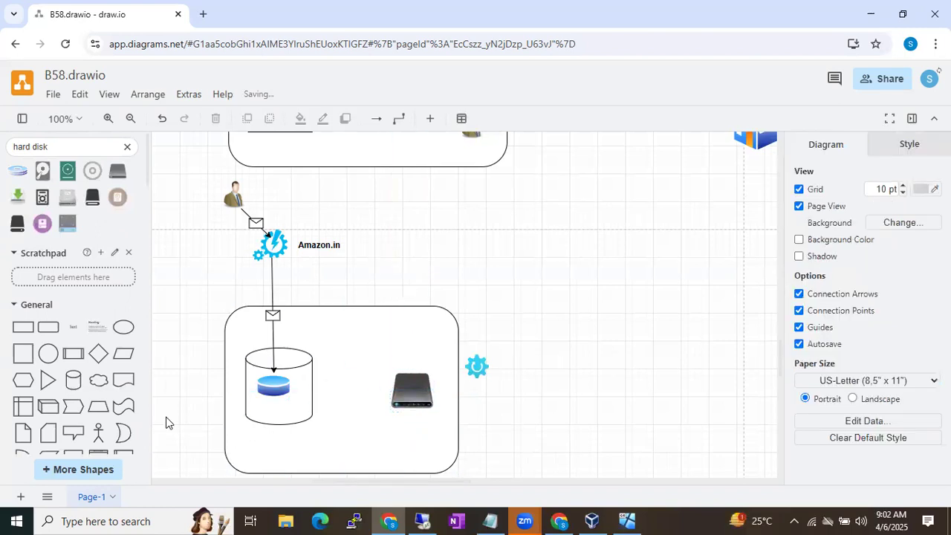
scroll(101, 431, "down", 1)
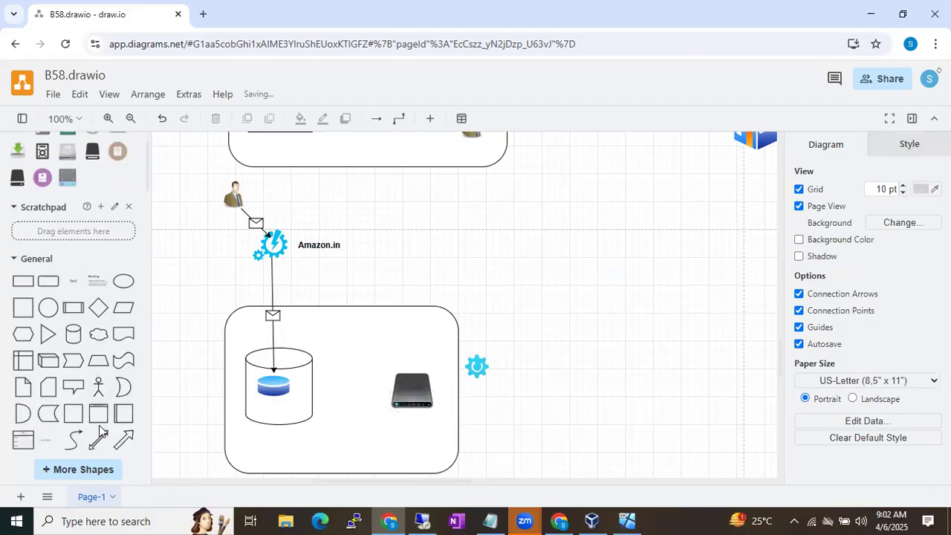
scroll(100, 431, "down", 1)
left_click_drag(121, 449, 294, 384)
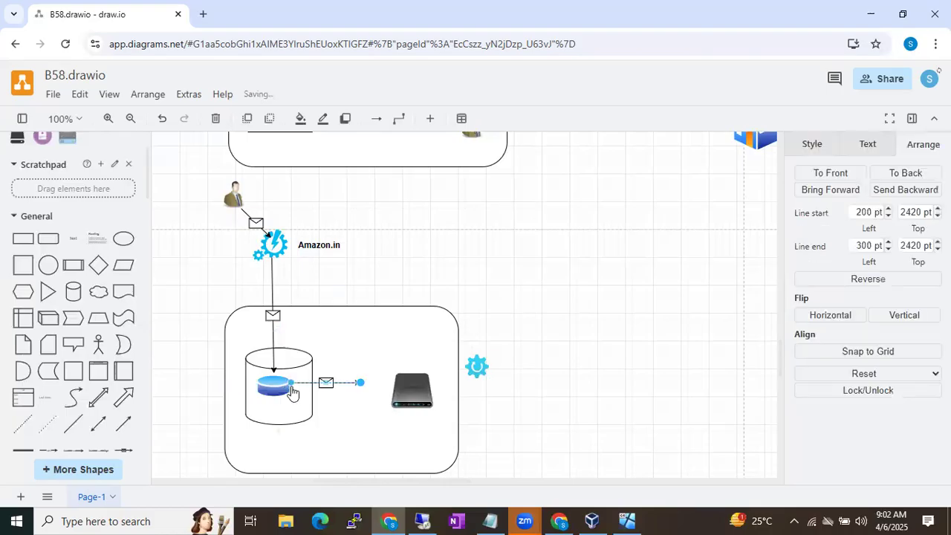
left_click_drag(410, 392, 410, 386)
left_click(343, 360)
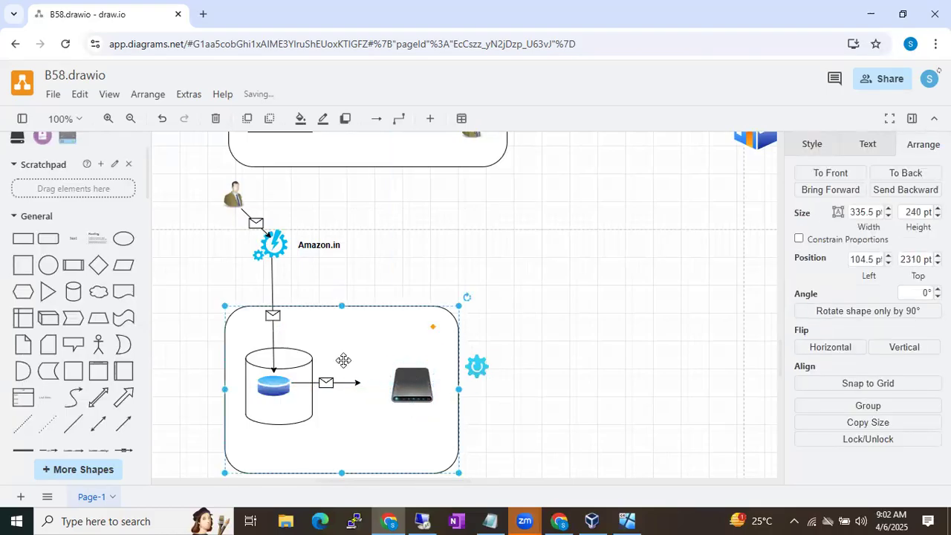
left_click(345, 383)
left_click_drag(360, 382, 405, 383)
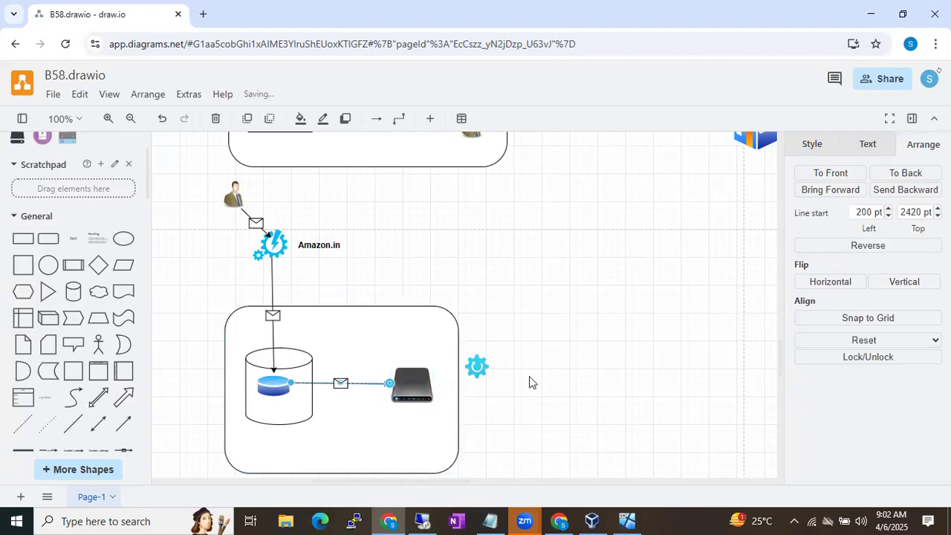
Move the small blue gear inside the server box
left_click(560, 373)
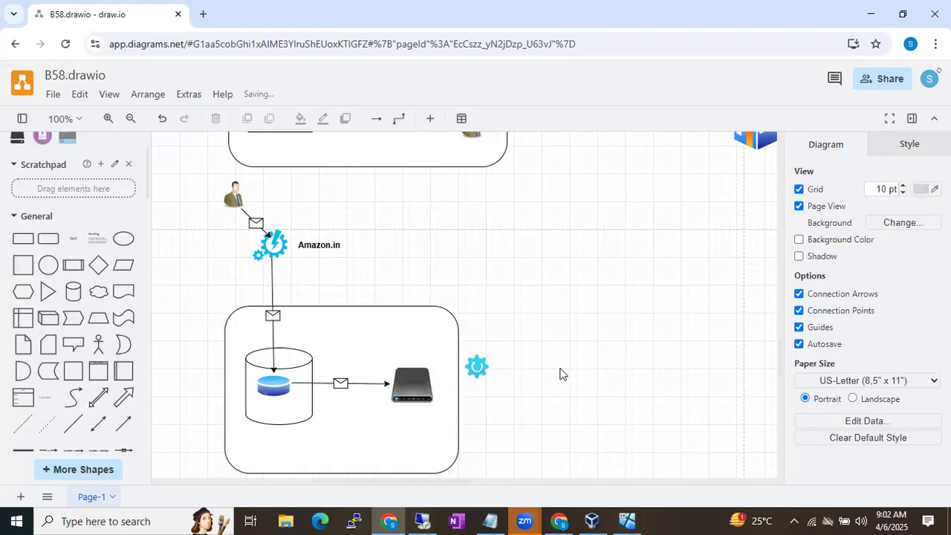
left_click(476, 364)
left_click_drag(476, 364, 359, 359)
Add a 'Service Account' text label above the gear inside the server box
double_click(556, 332)
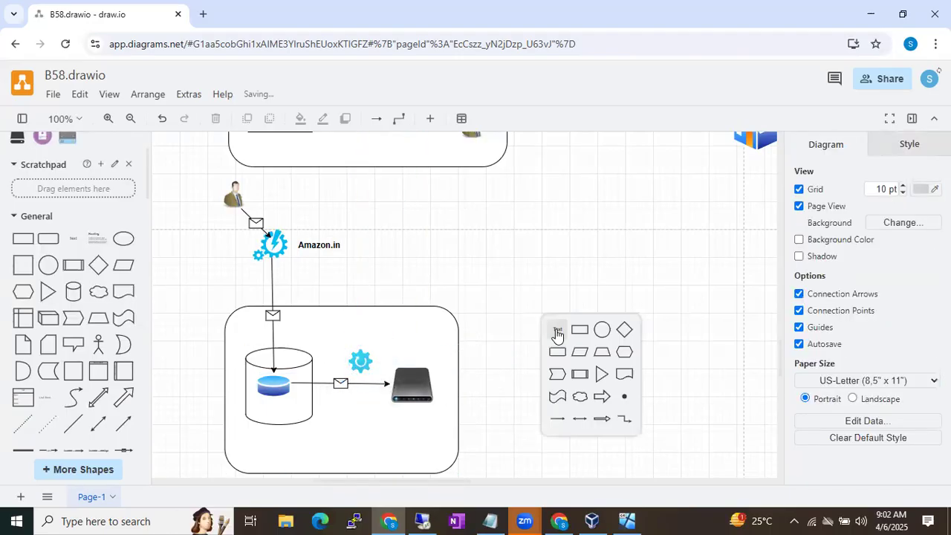
left_click(555, 329)
type("Servic")
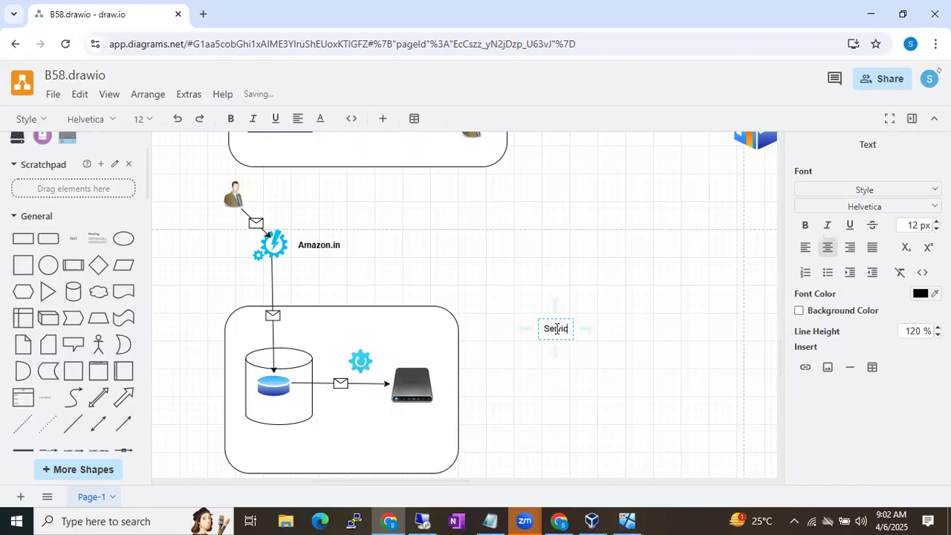
type("e Account")
left_click(664, 290)
left_click(571, 325)
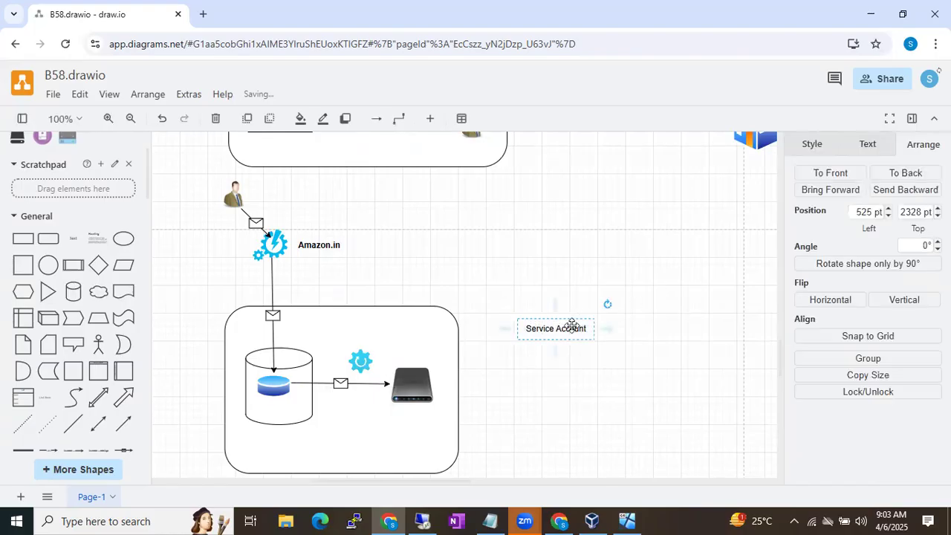
left_click_drag(571, 325, 375, 334)
left_click(508, 331)
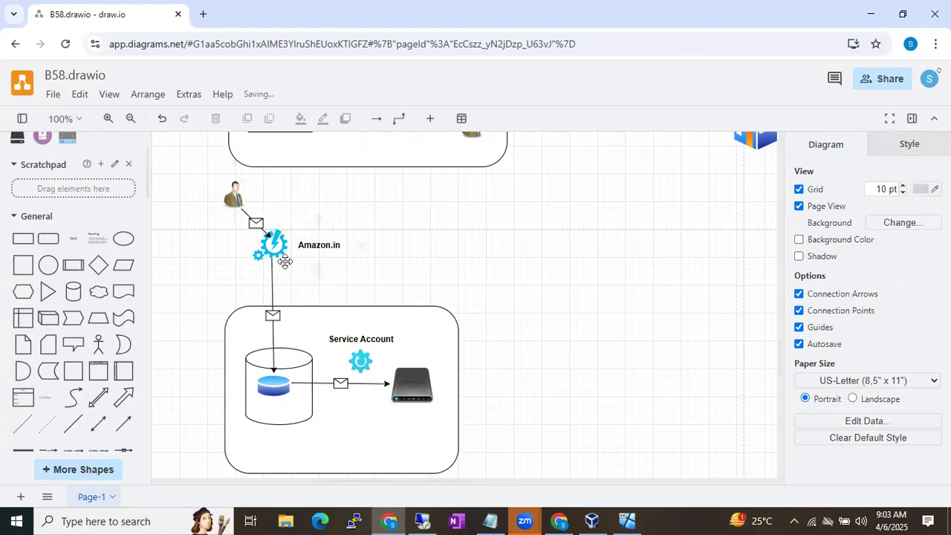
left_click(276, 387)
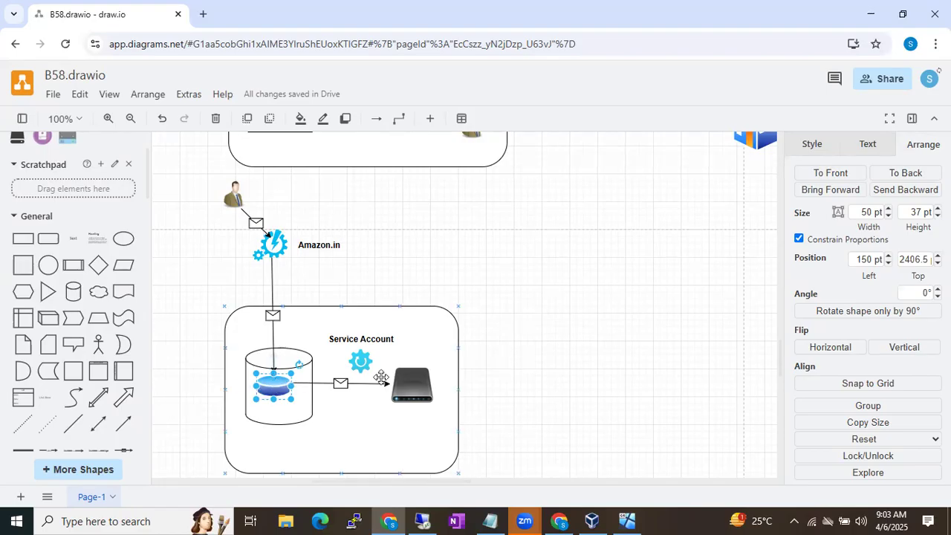
left_click(413, 375)
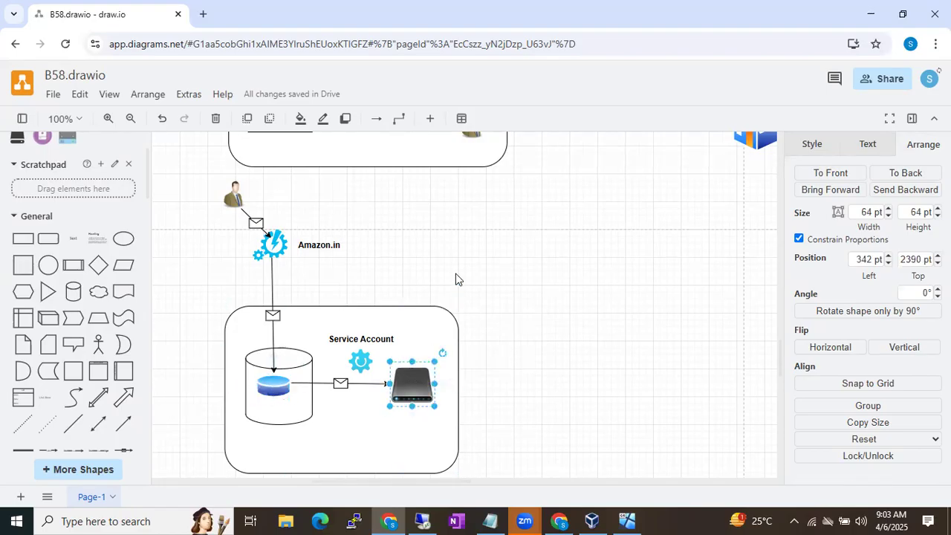
Begin a text label right of Amazon.in reading 'Insert into Orders values(394385, 'OM',…'
double_click(454, 236)
left_click(454, 238)
type("Insert Into")
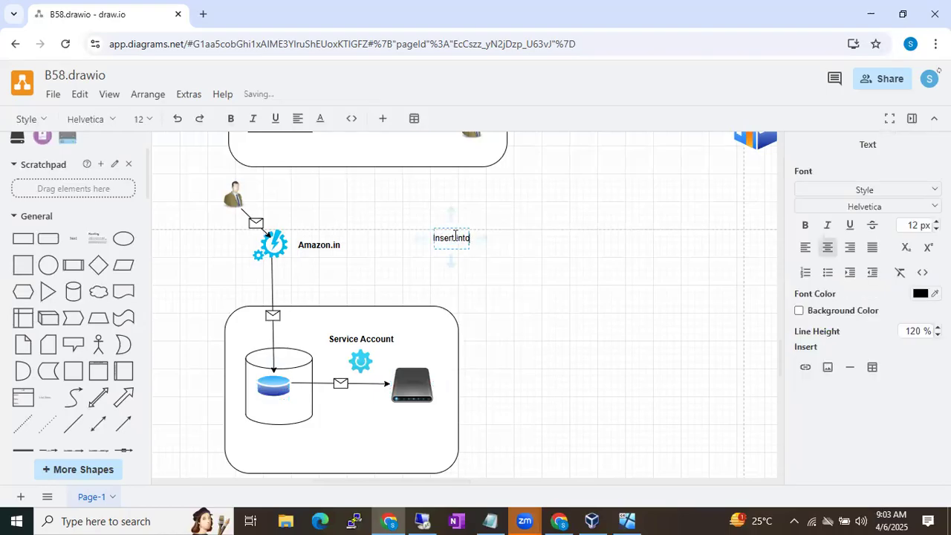
type(" Order")
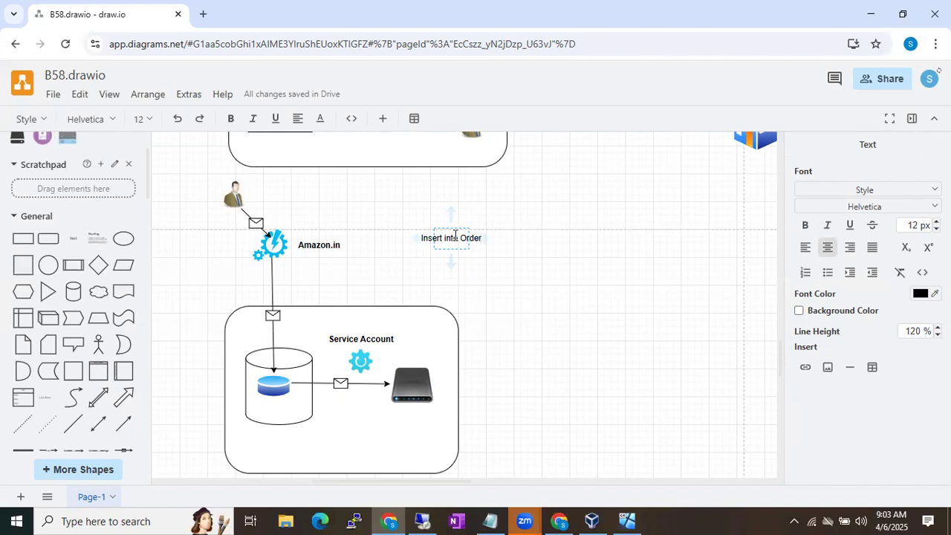
type("Order")
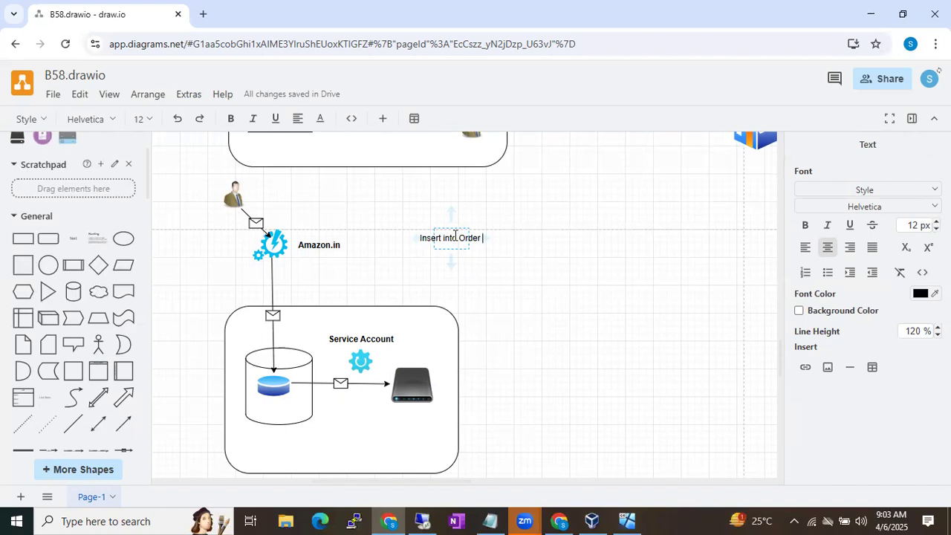
type("s valu")
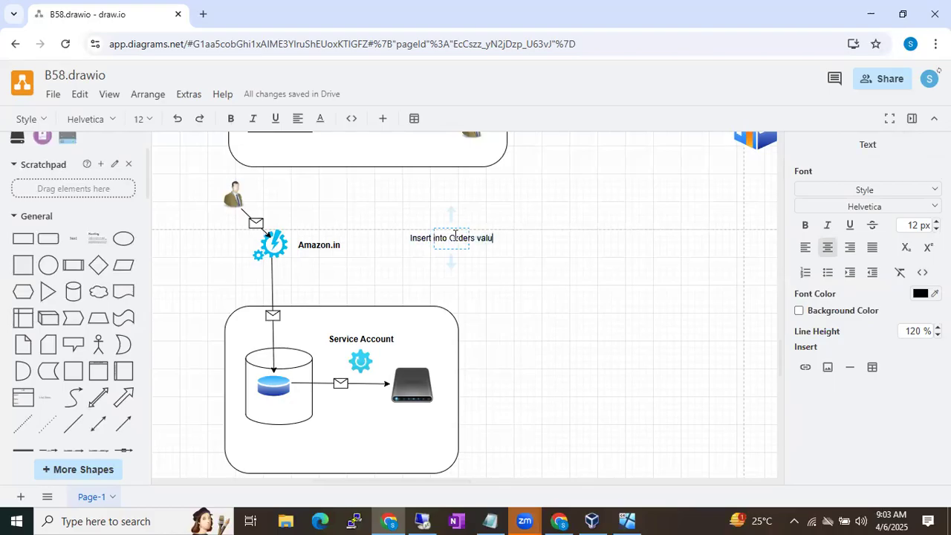
type("es(1,")
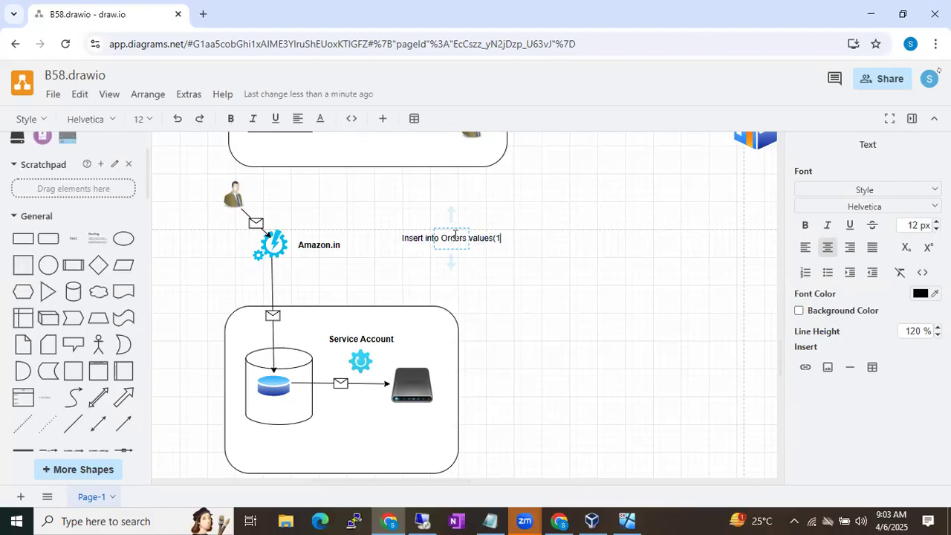
key("BackSpace")
key("BackSpace")
key("BackSpace")
type("394385, ")
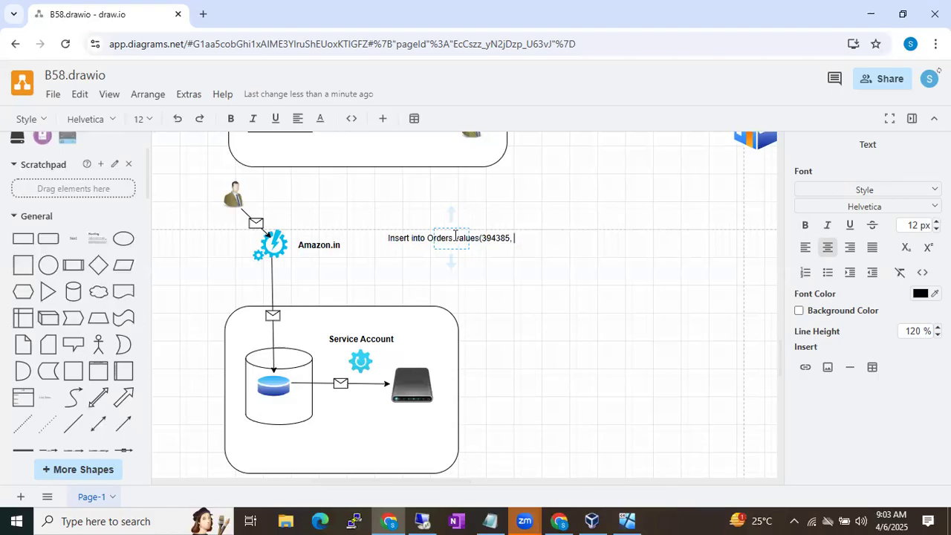
type("'OM',")
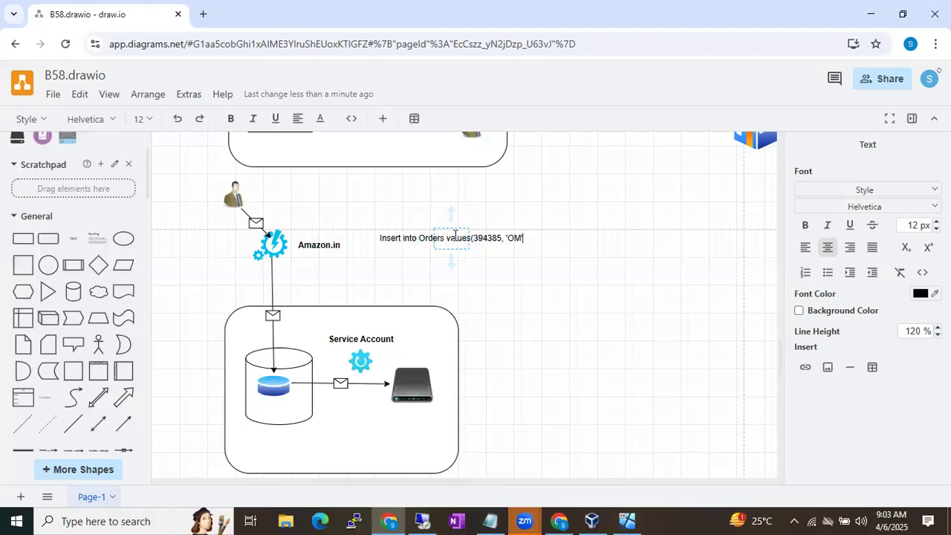
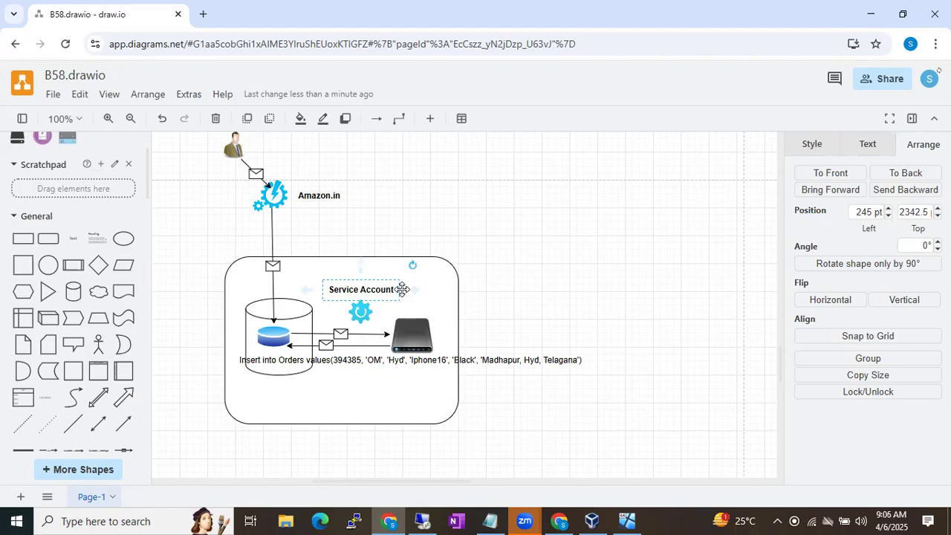
Add a text shape reading 'Administrator' on the draw.io canvas
left_click(360, 313)
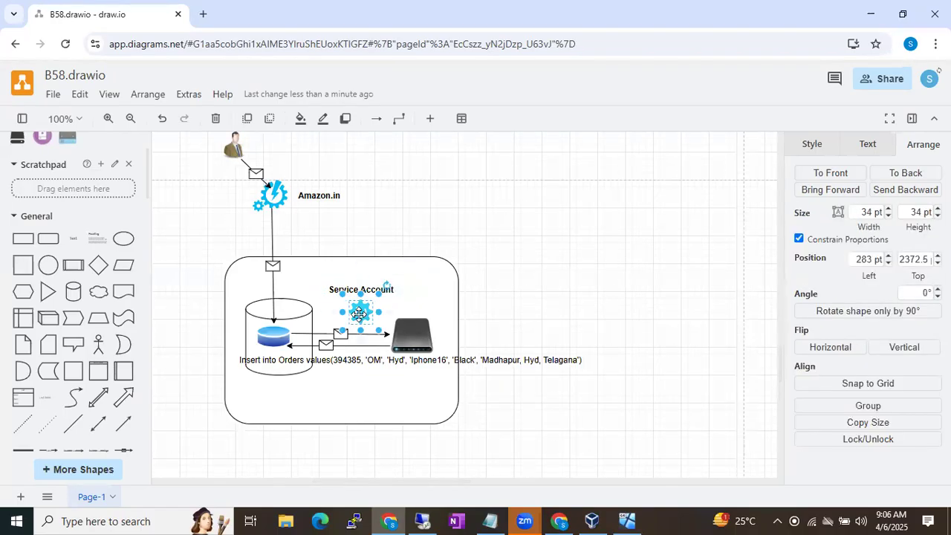
left_click(411, 335)
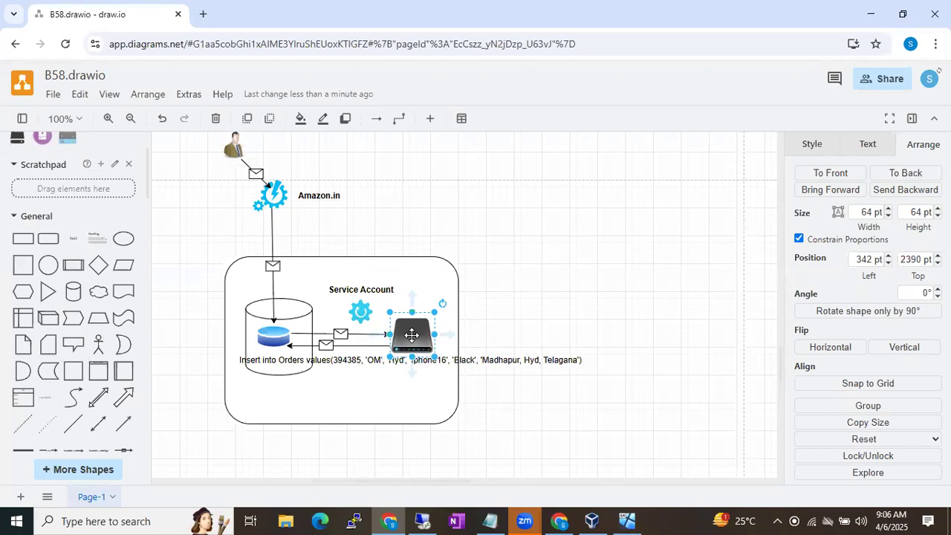
left_click(363, 311)
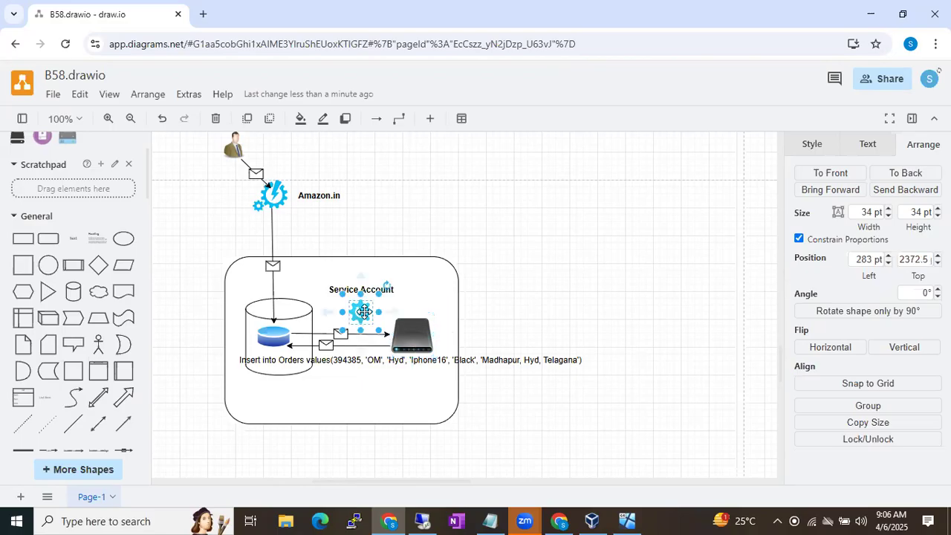
double_click(541, 305)
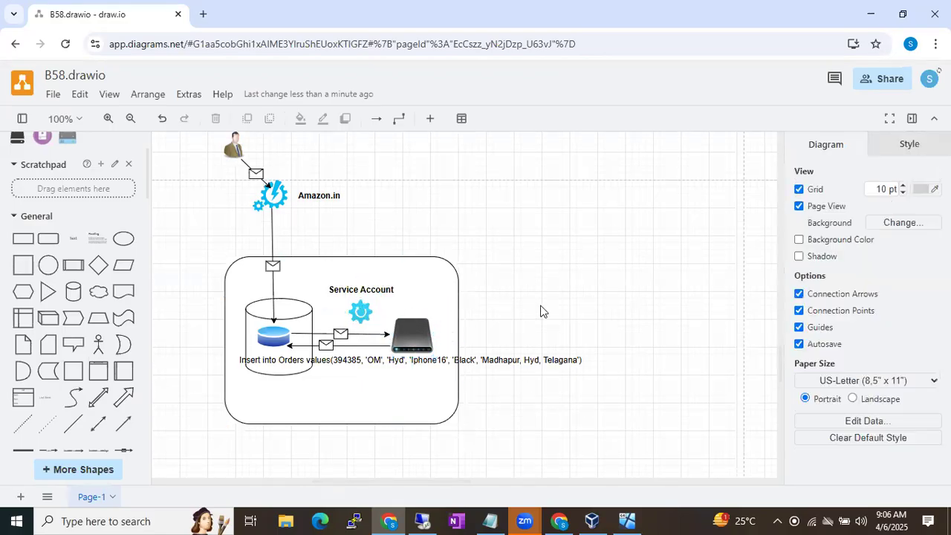
left_click(540, 304)
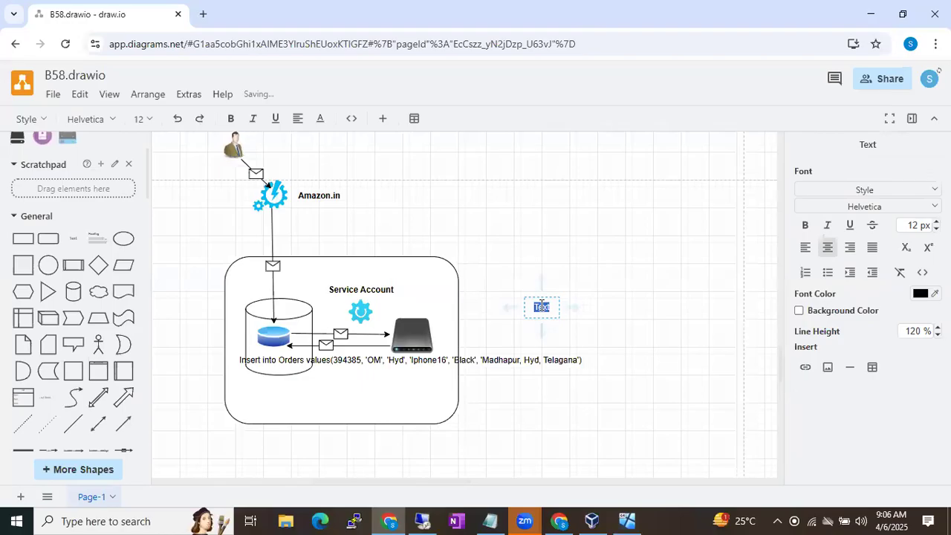
key("BackSpace")
type("Administrator")
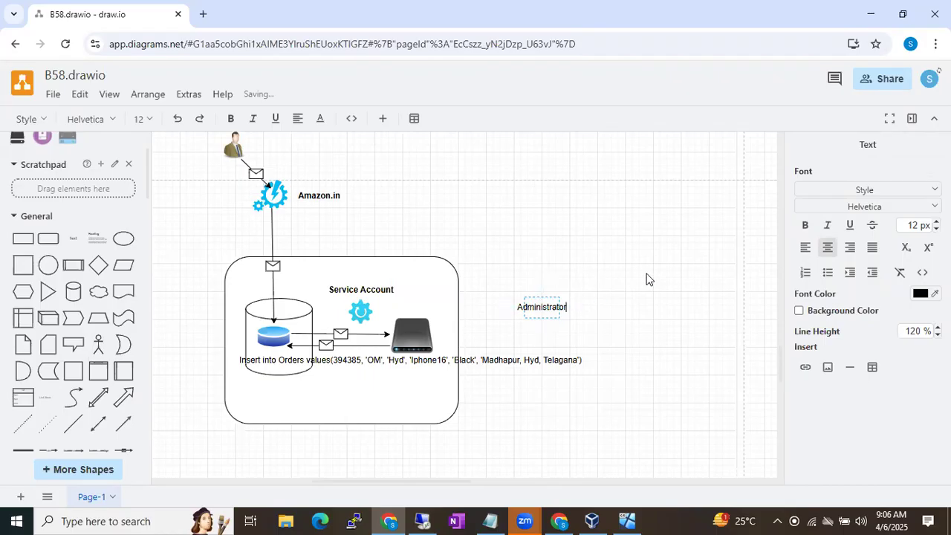
Move the Administrator label beside the gear in the Service Account box, then switch to the VM
left_click(586, 298)
left_click(556, 297)
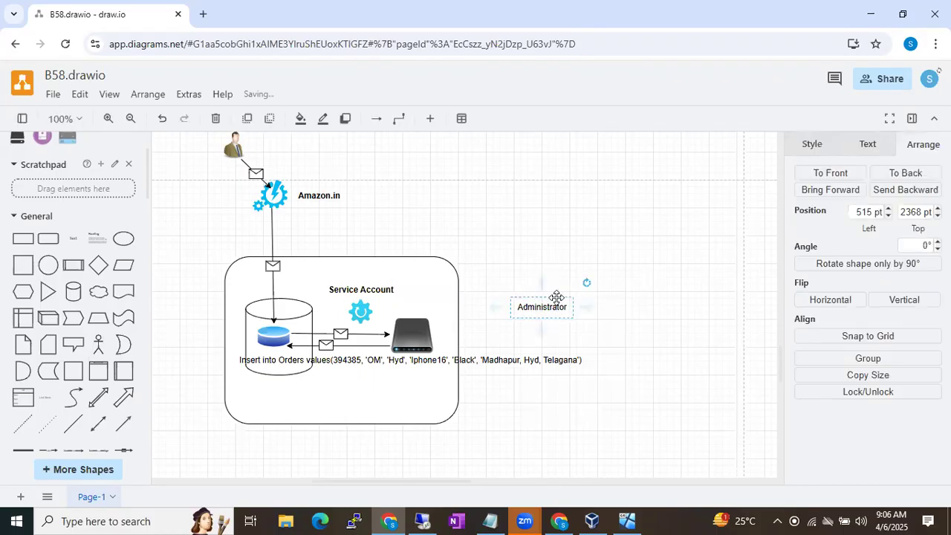
left_click_drag(557, 297, 421, 306)
left_click(552, 290)
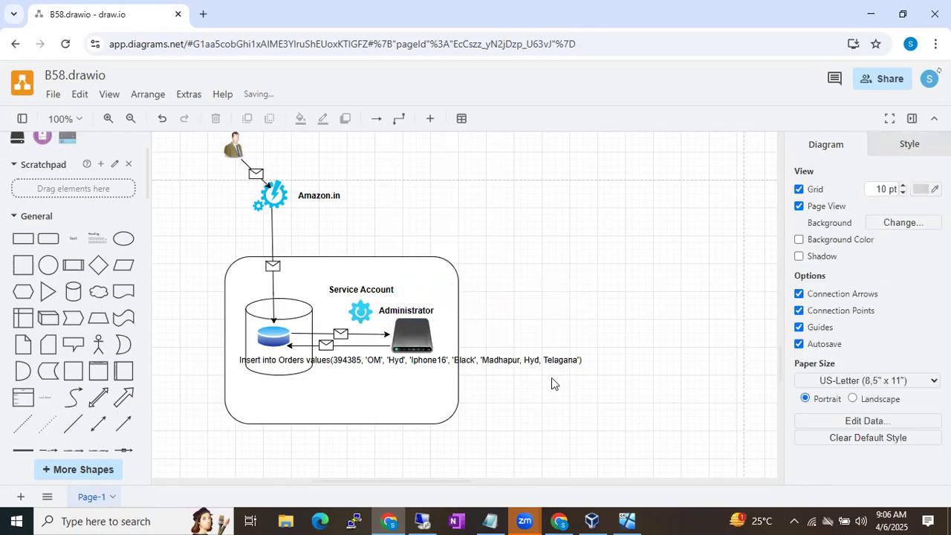
left_click(421, 518)
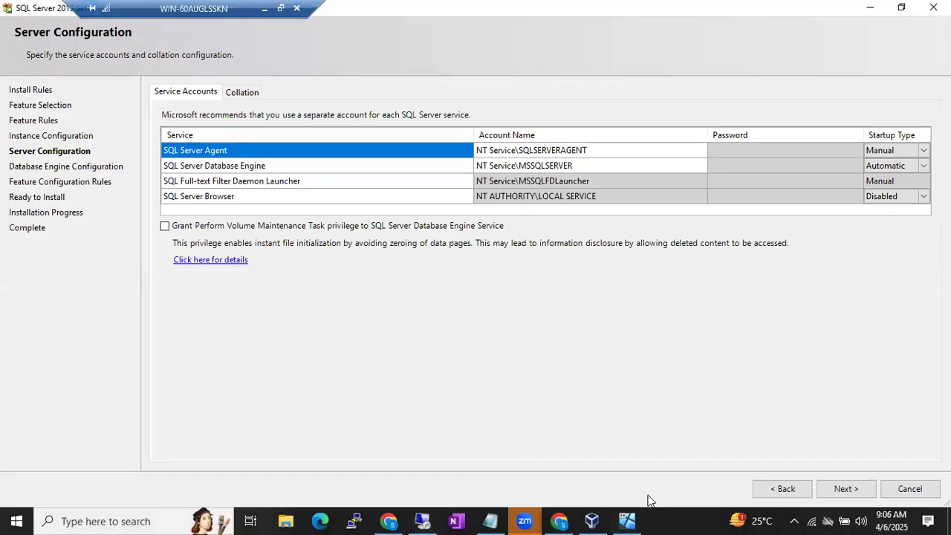
Run services.msc from the Run dialog to open the Services console
key("super+r")
type("services.")
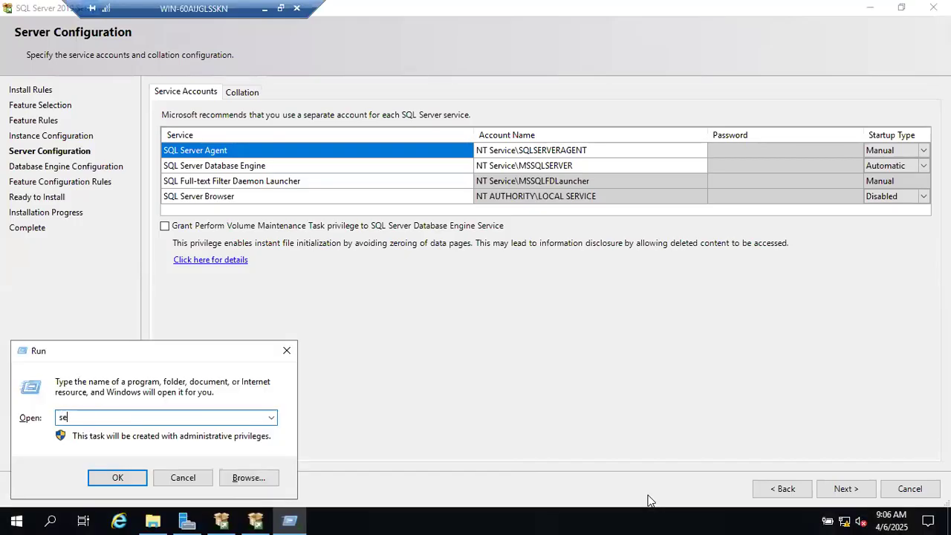
type("msc")
key("Return")
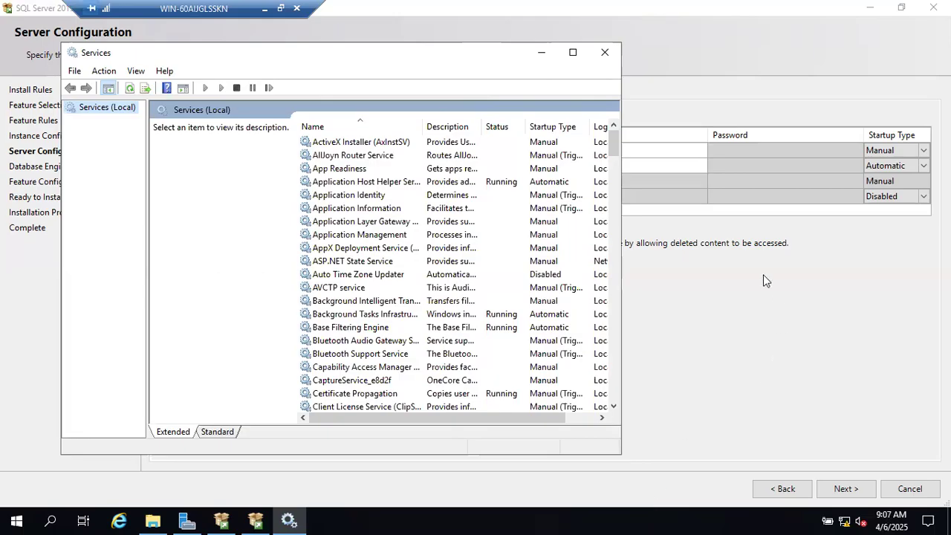
Maximize Services and widen the Log On As, Description and Startup Type columns
left_click(568, 52)
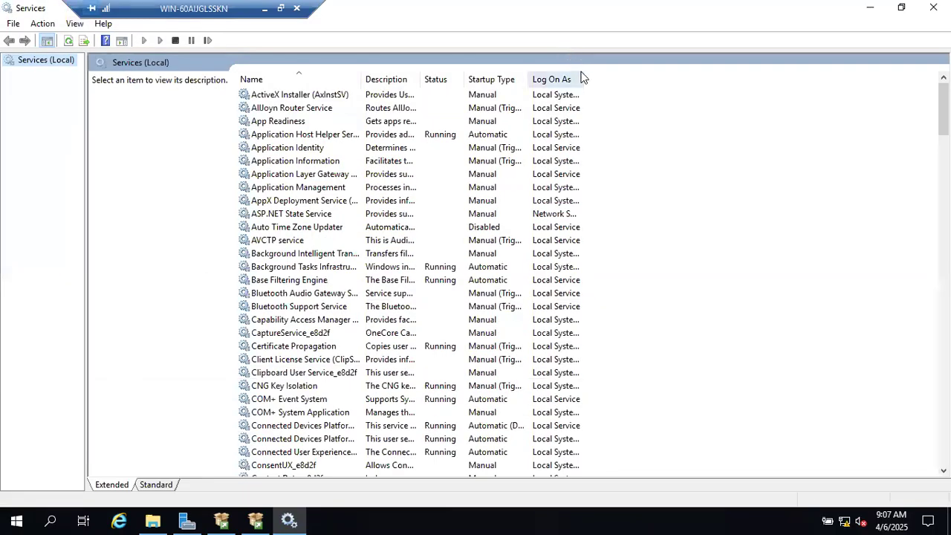
left_click_drag(584, 79, 613, 77)
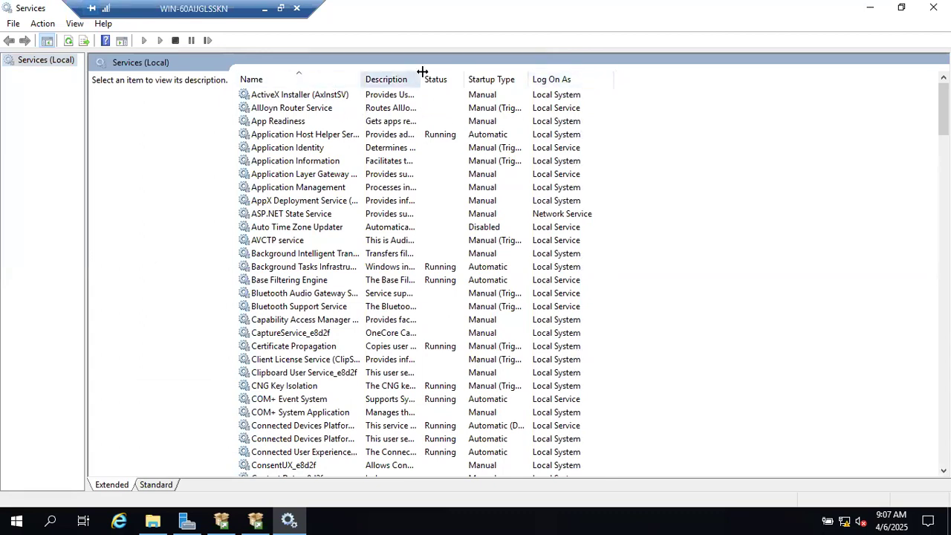
left_click_drag(422, 72, 458, 72)
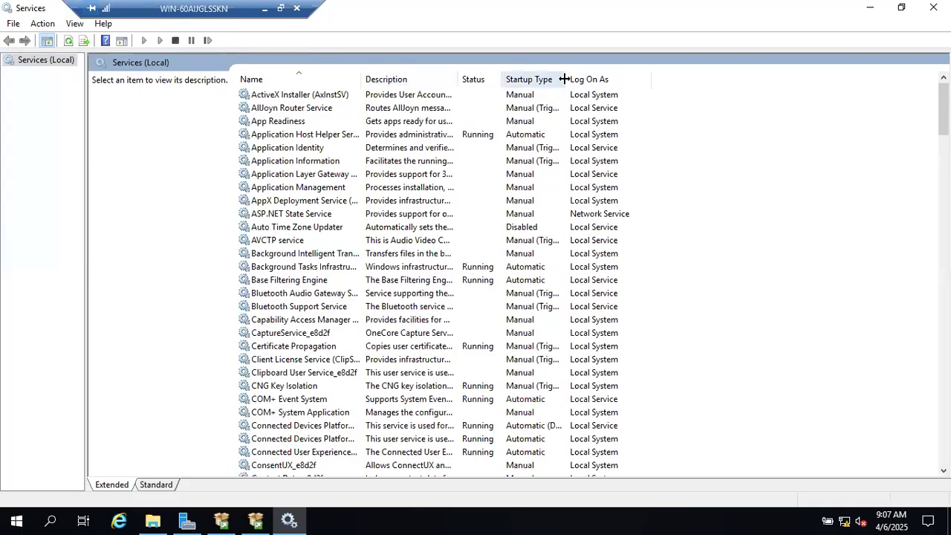
left_click_drag(567, 78, 603, 72)
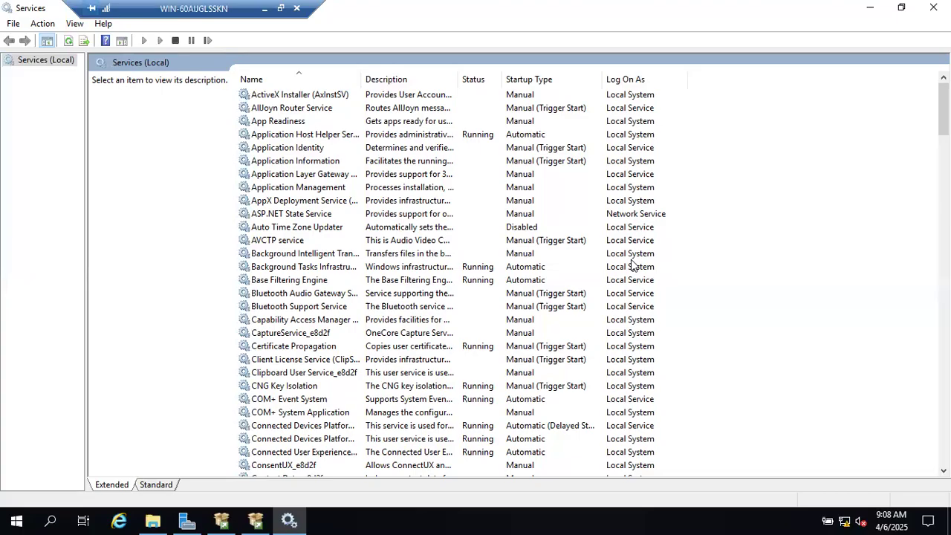
Inspect Application Management, ASP.NET State Service and Cryptographic Services, then return to SQL Server setup
left_click(654, 190)
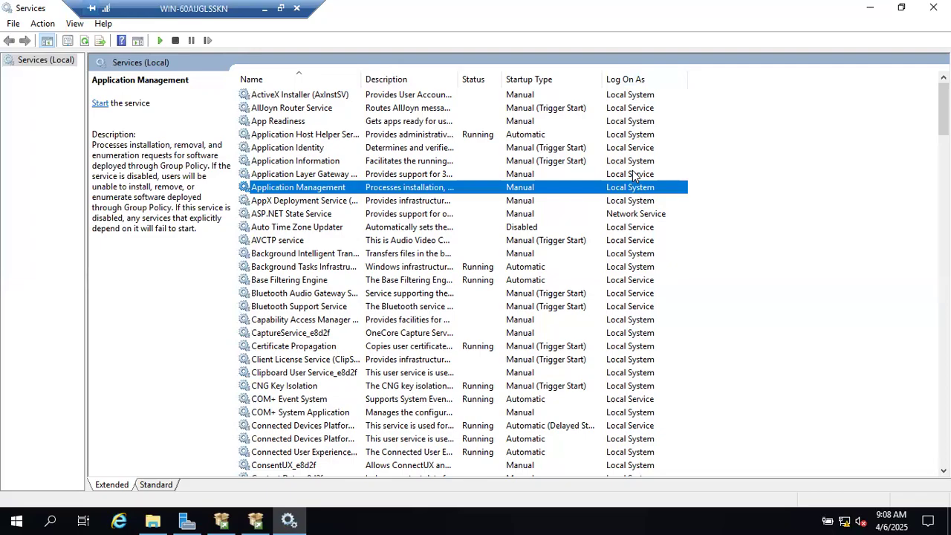
left_click(630, 217)
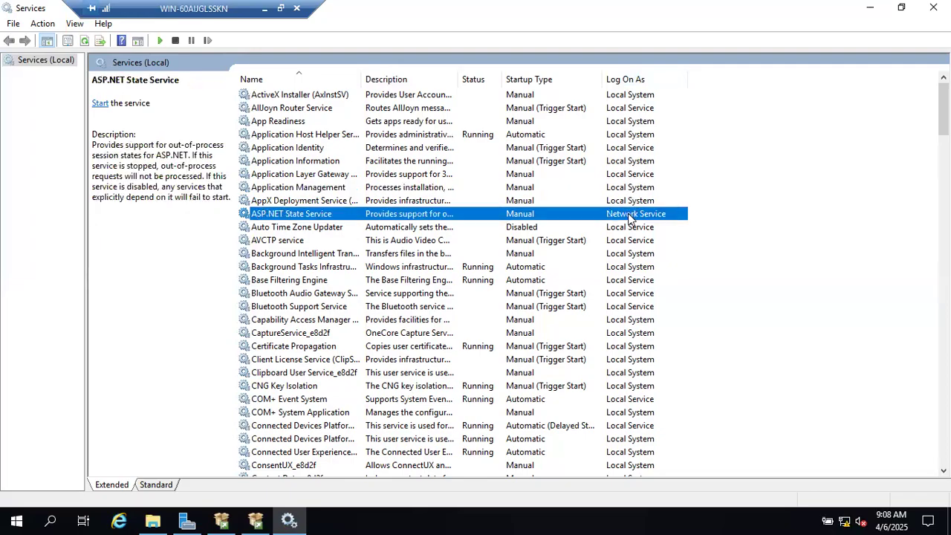
scroll(622, 338, "down", 8)
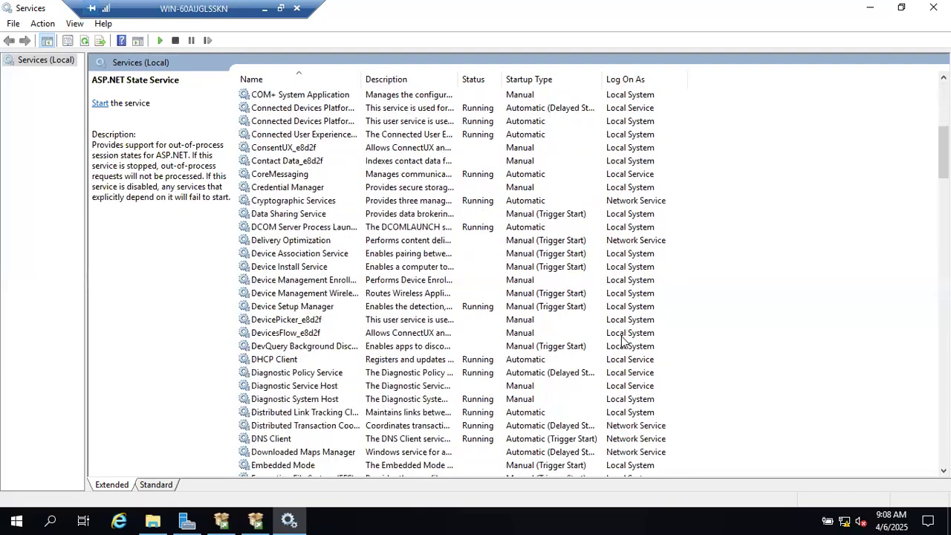
left_click(622, 200)
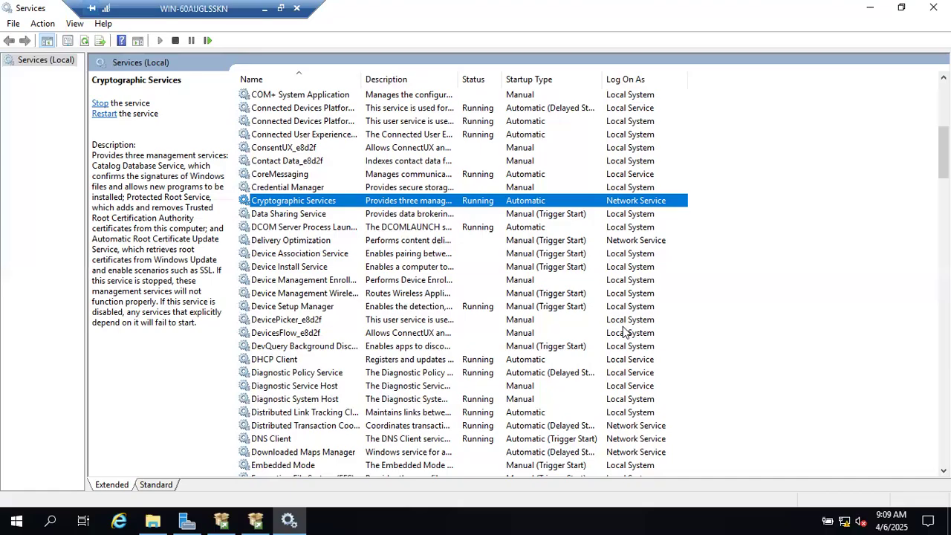
left_click(256, 520)
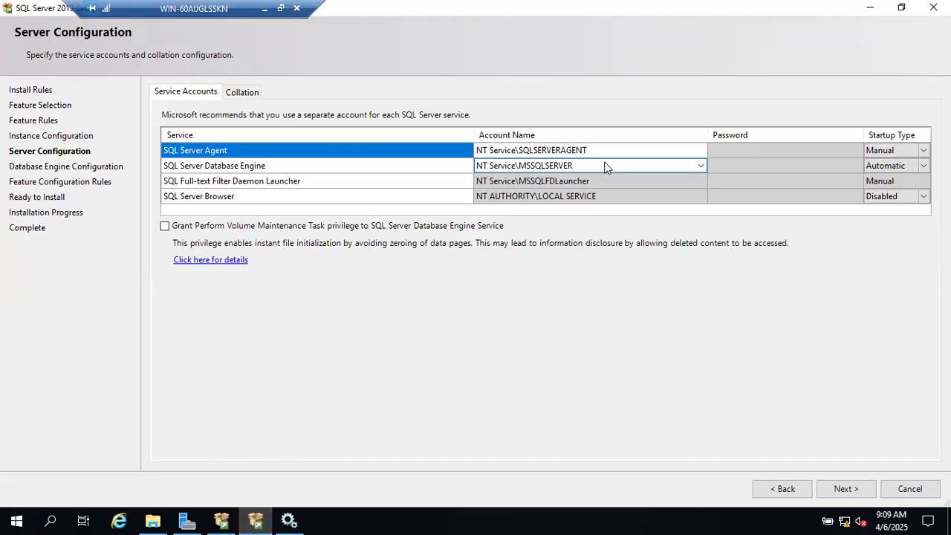
left_click(729, 161)
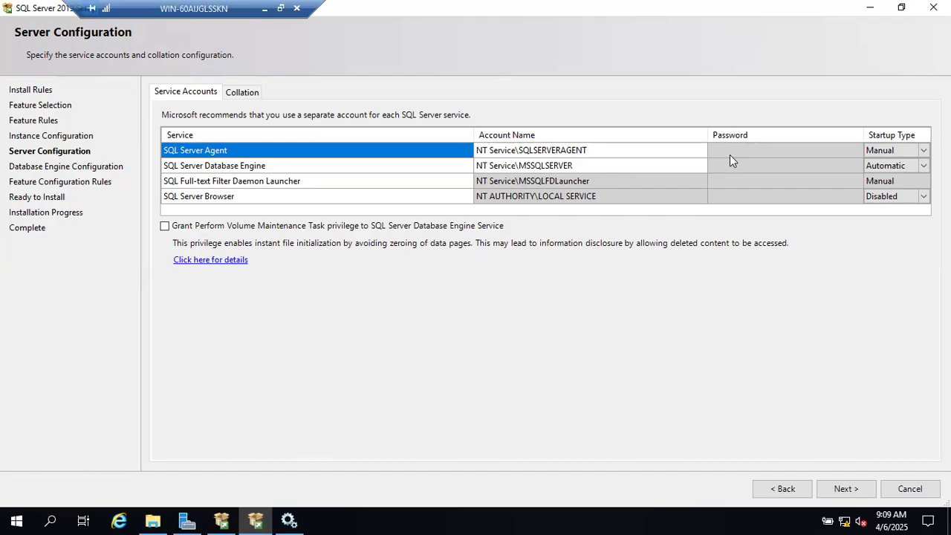
left_click(600, 167)
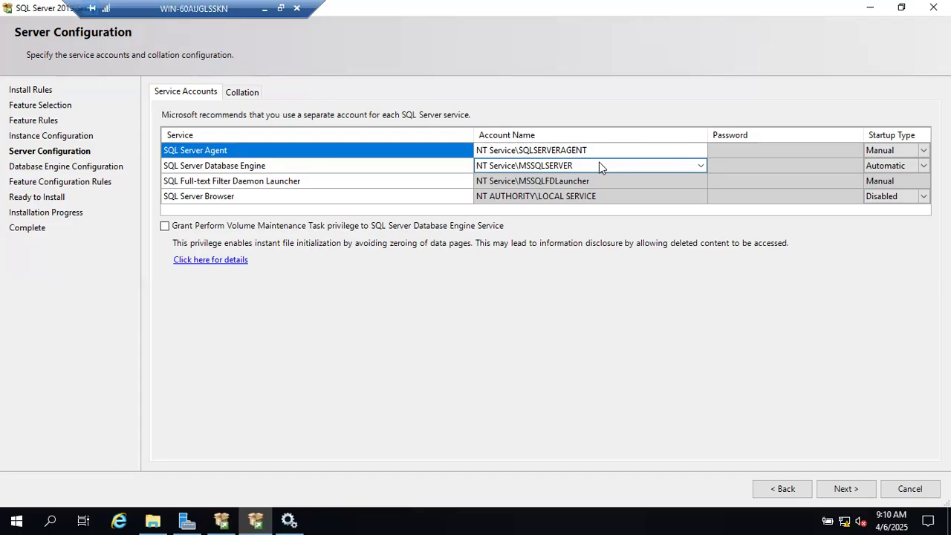
In draw.io, review the container box, server, database cylinder, Amazon.in label and person icon
left_click(266, 10)
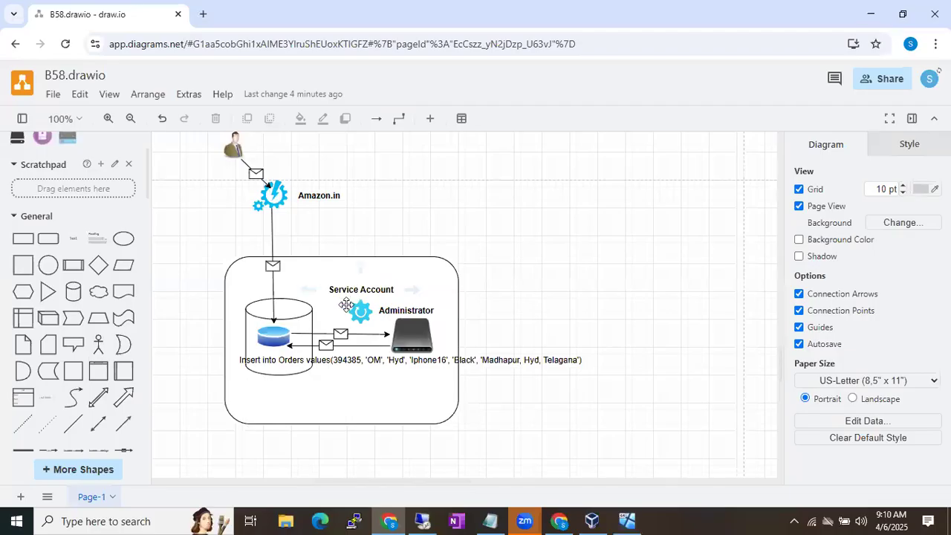
left_click(428, 278)
left_click(422, 336)
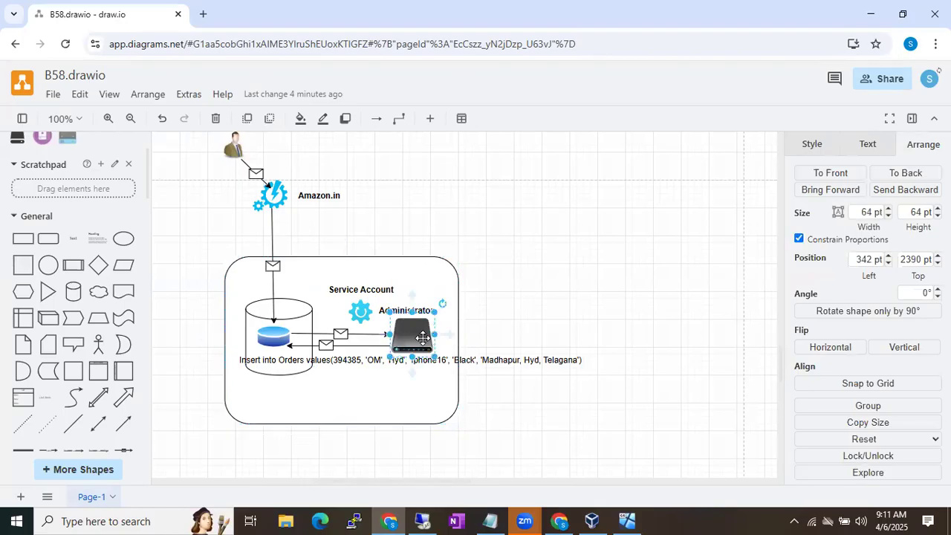
left_click(311, 336)
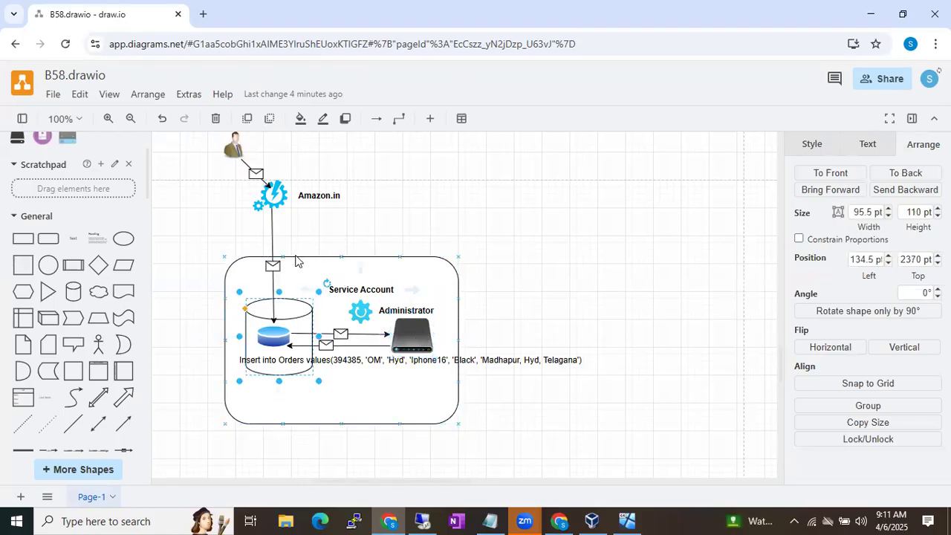
left_click(315, 193)
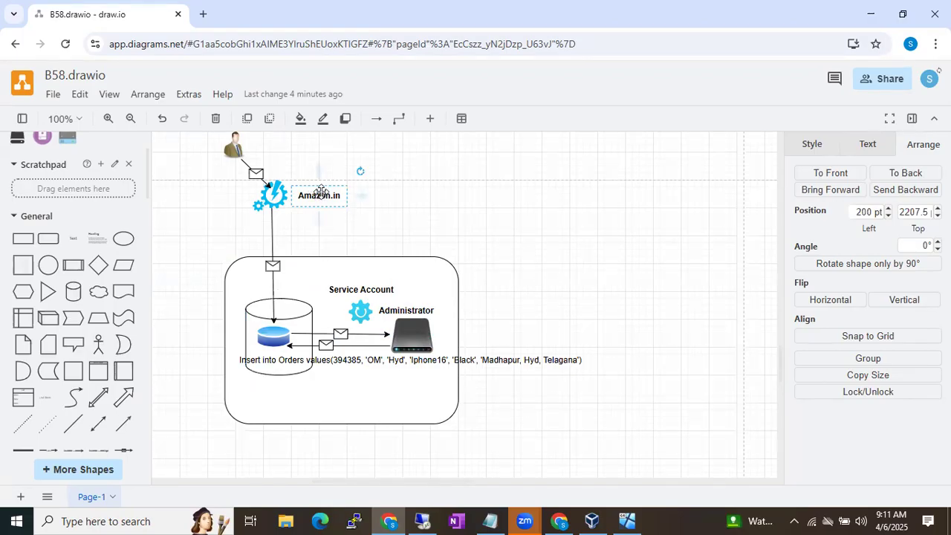
left_click(232, 145)
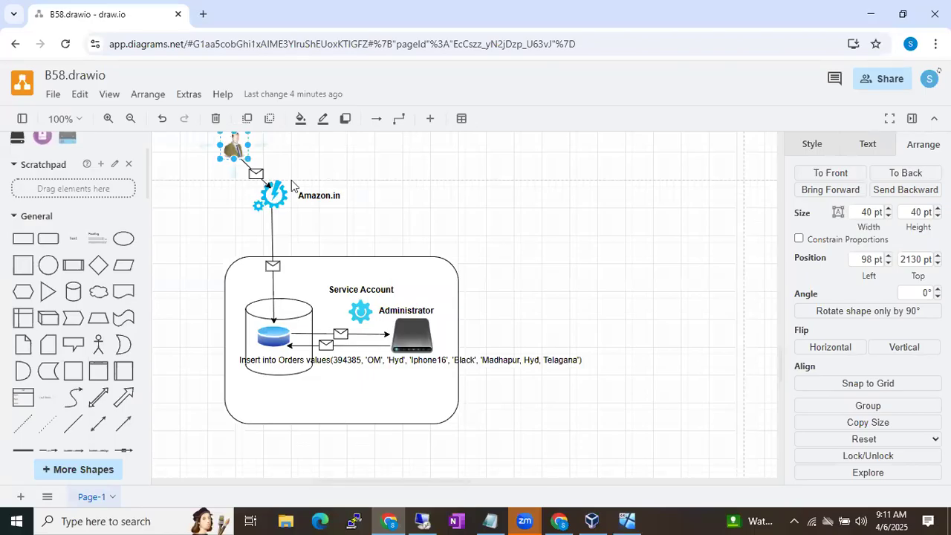
left_click(448, 285)
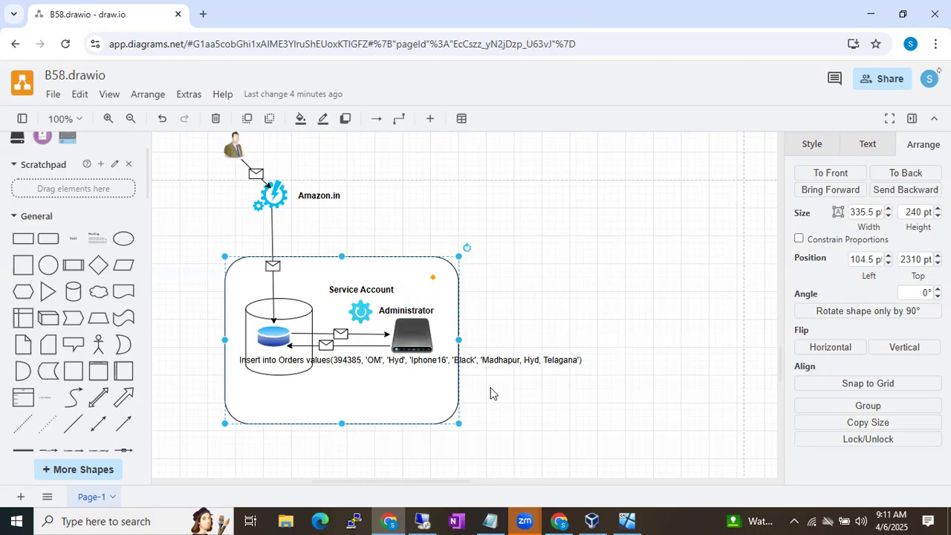
Back in the VM, choose <<Browse...>> for the SQL Server Agent account name
left_click(421, 517)
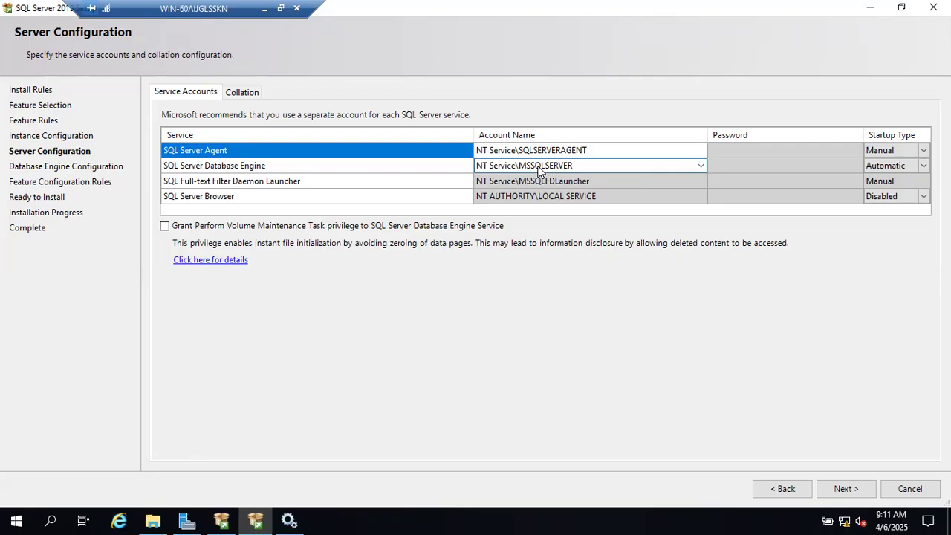
left_click(695, 152)
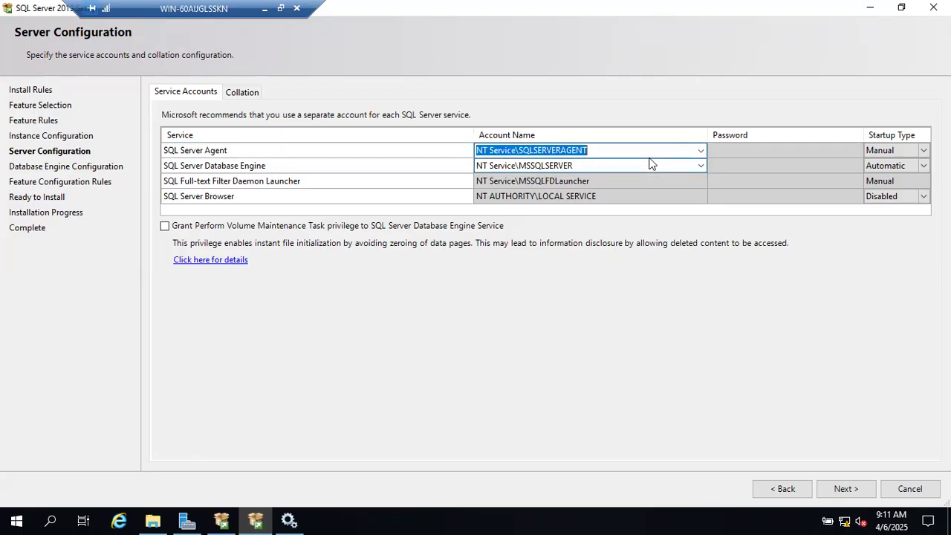
left_click(699, 152)
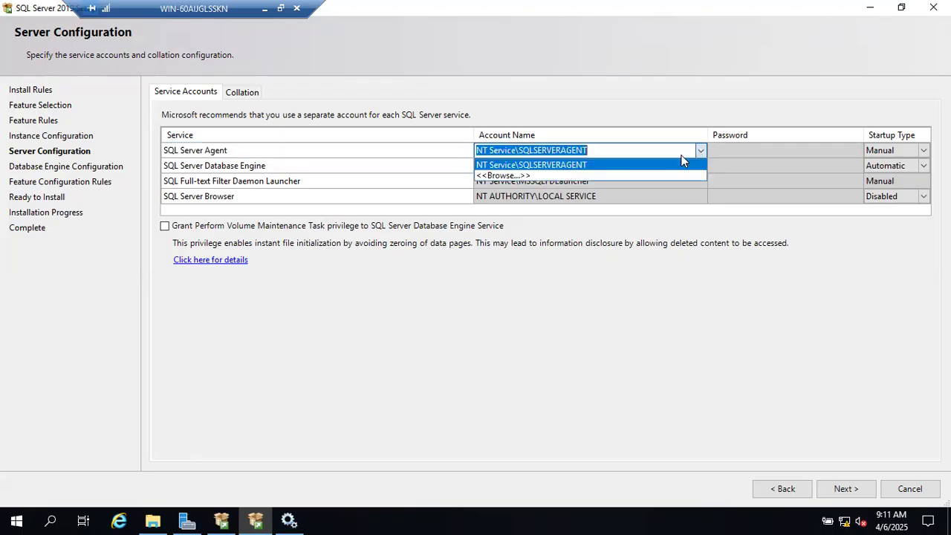
left_click(562, 176)
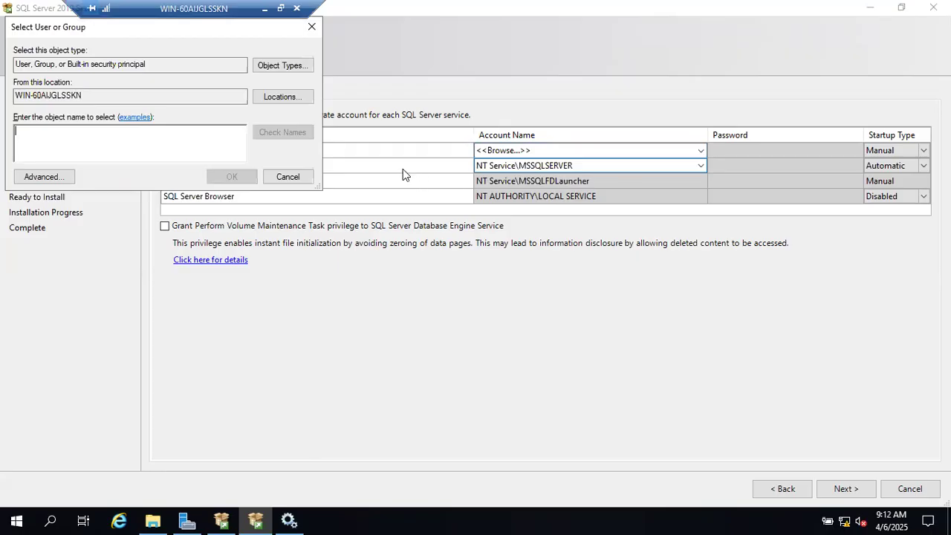
Cancel the picker and paste NT Service\MSSQLSERVER as the SQL Server Agent account, then go Back
left_click(288, 177)
left_click(511, 164)
key("ctrl+c")
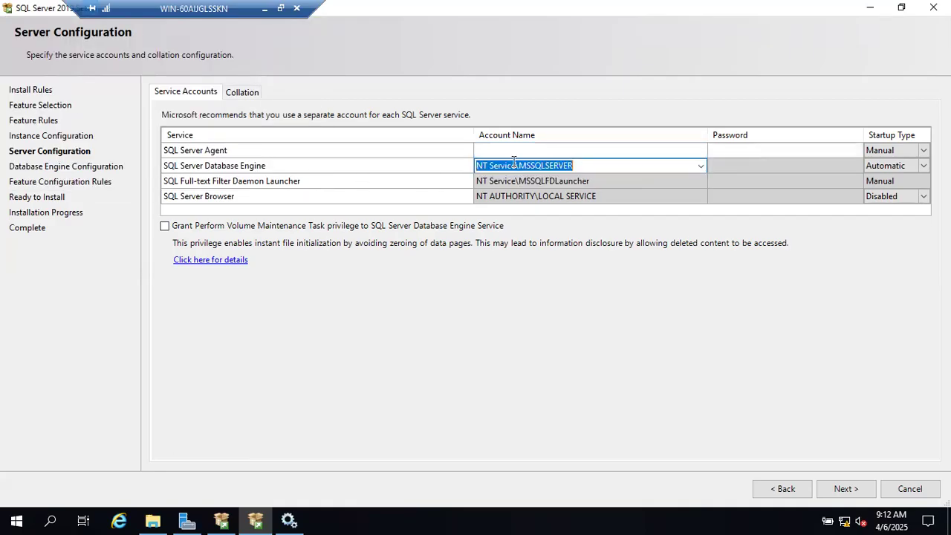
left_click(505, 153)
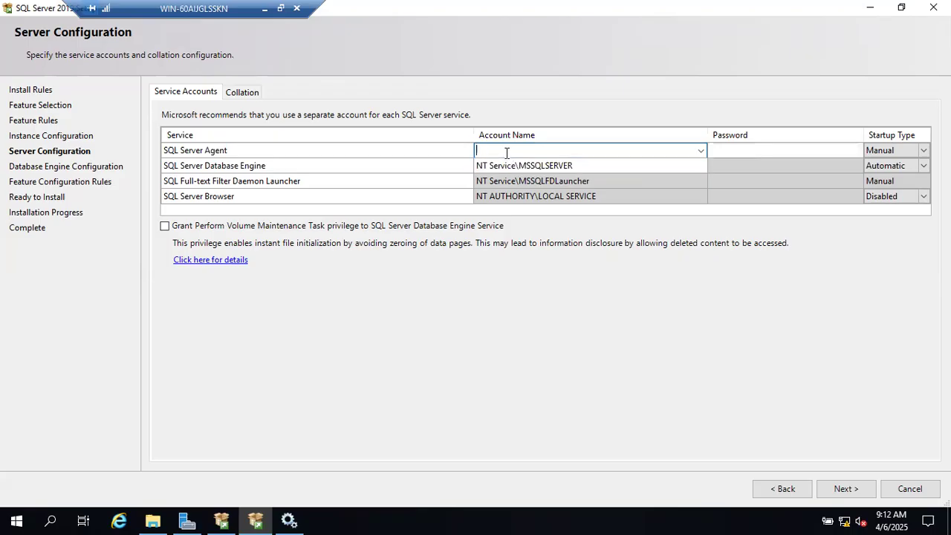
key("ctrl+v")
left_click(785, 487)
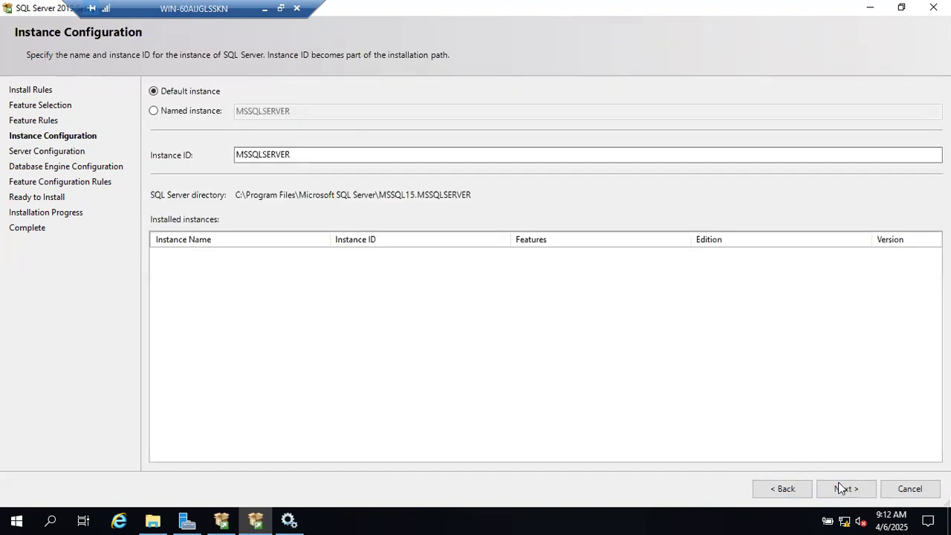
Return to Server Configuration, set SQL Server Agent startup to Automatic, and glance at Collation
left_click(840, 488)
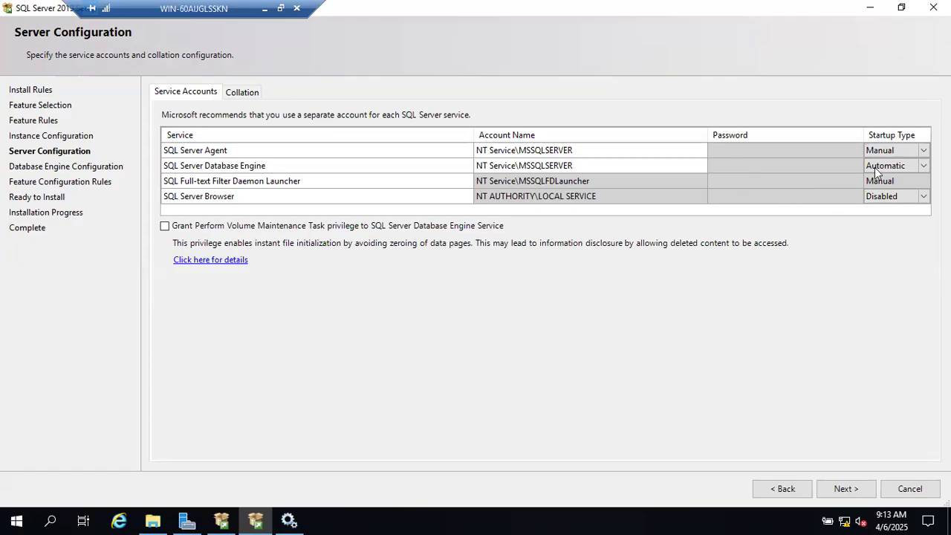
left_click(924, 152)
left_click(894, 164)
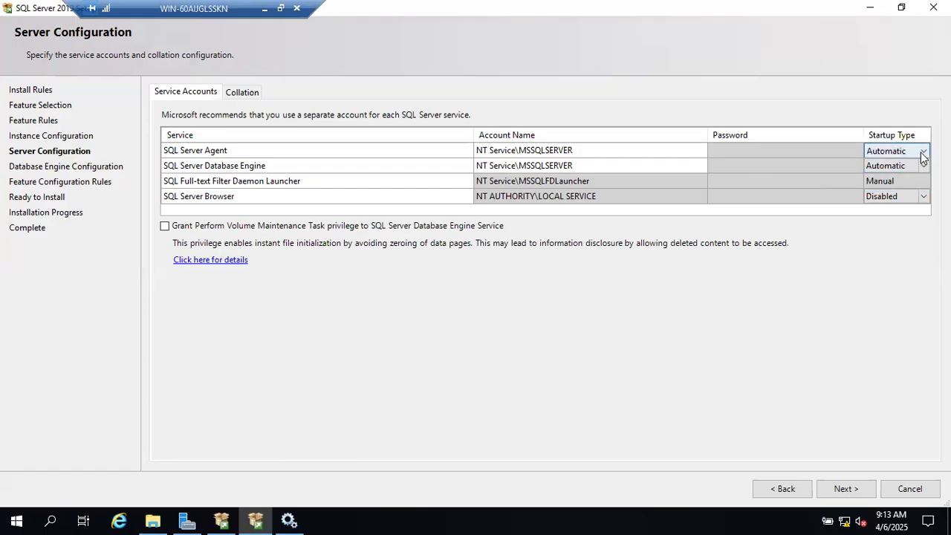
left_click(921, 154)
left_click(887, 183)
left_click(889, 153)
left_click(886, 165)
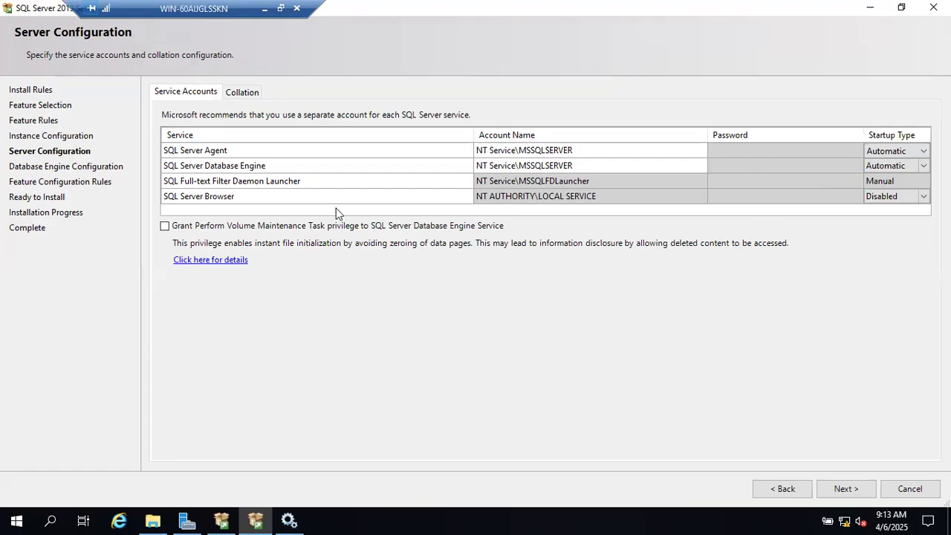
left_click(247, 92)
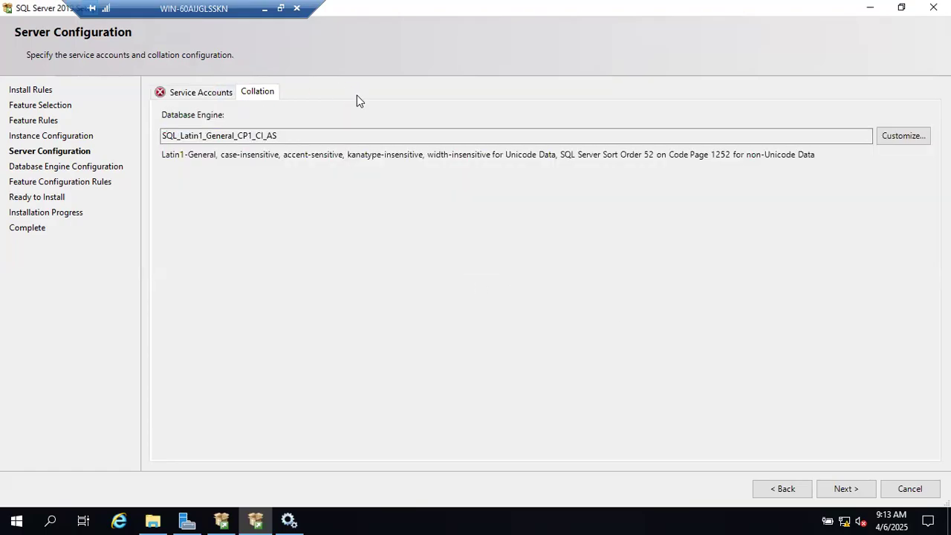
left_click(200, 98)
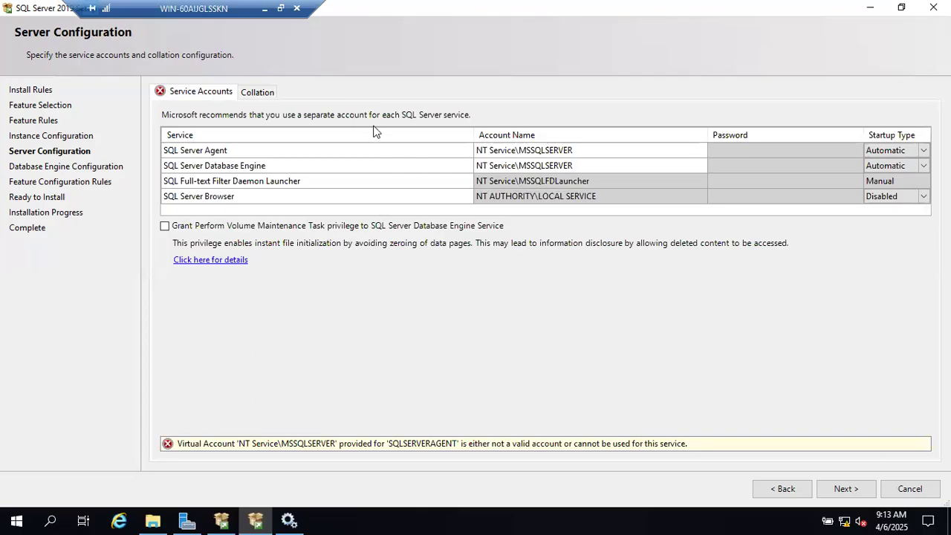
Leave the VM session and bring up the B58 Running Notes document
left_click(561, 152)
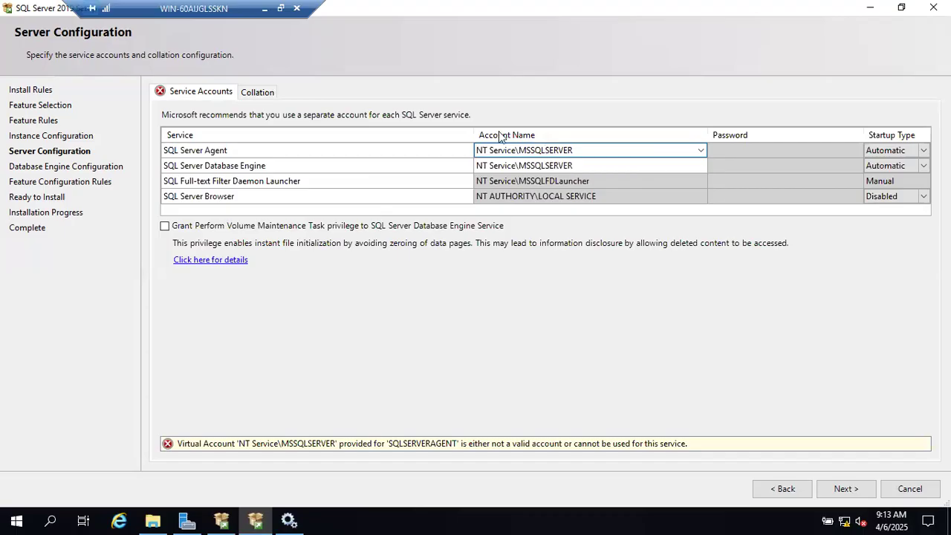
left_click(265, 9)
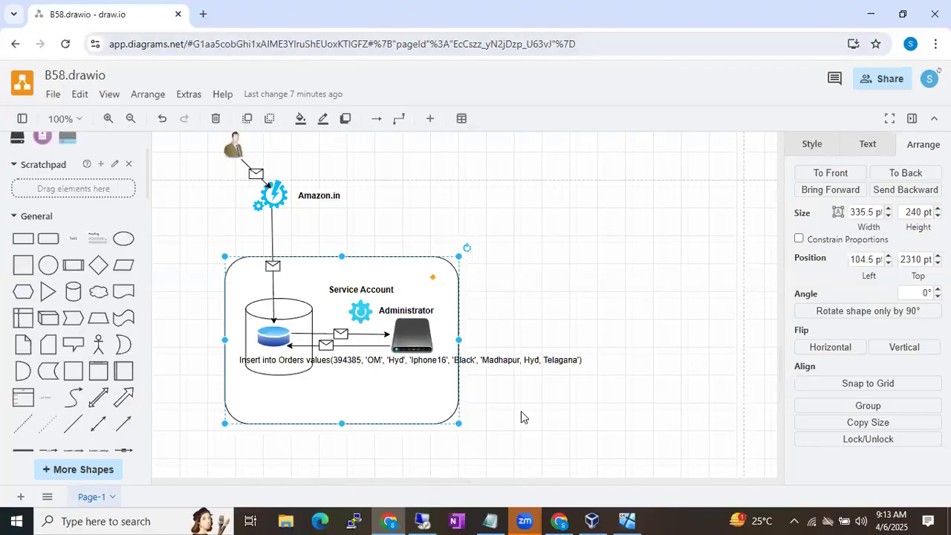
left_click(559, 520)
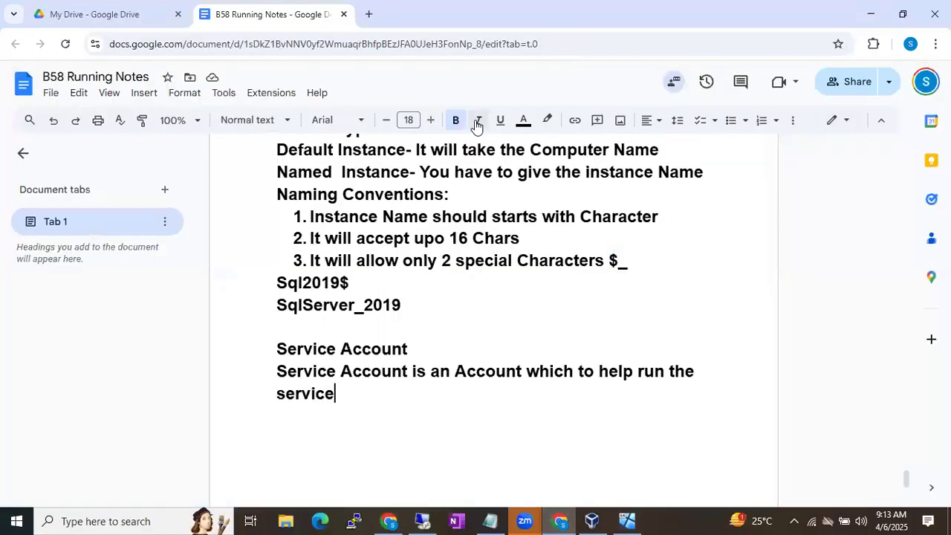
Google 'sql server agent default servcie account formt' and highlight SQLSERVERAGENT in the answer
left_click(368, 15)
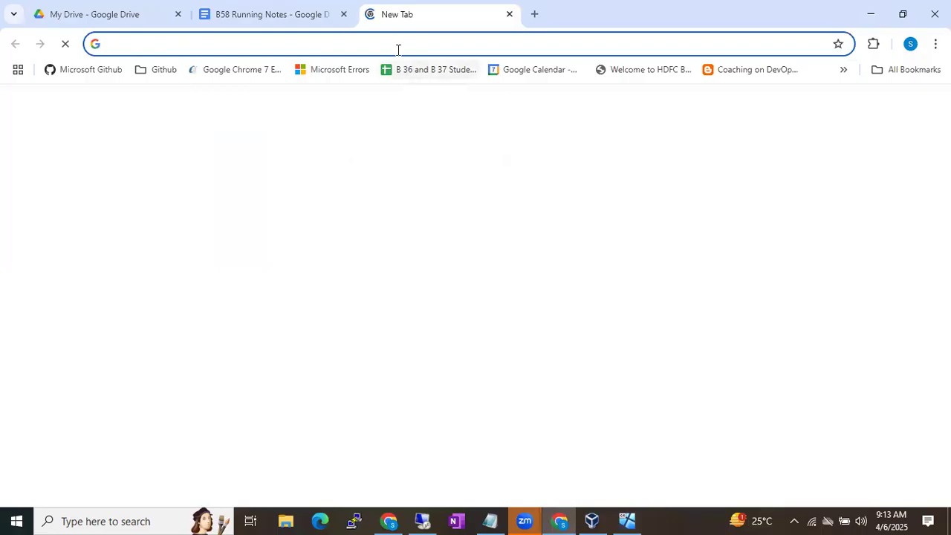
type("sql server ")
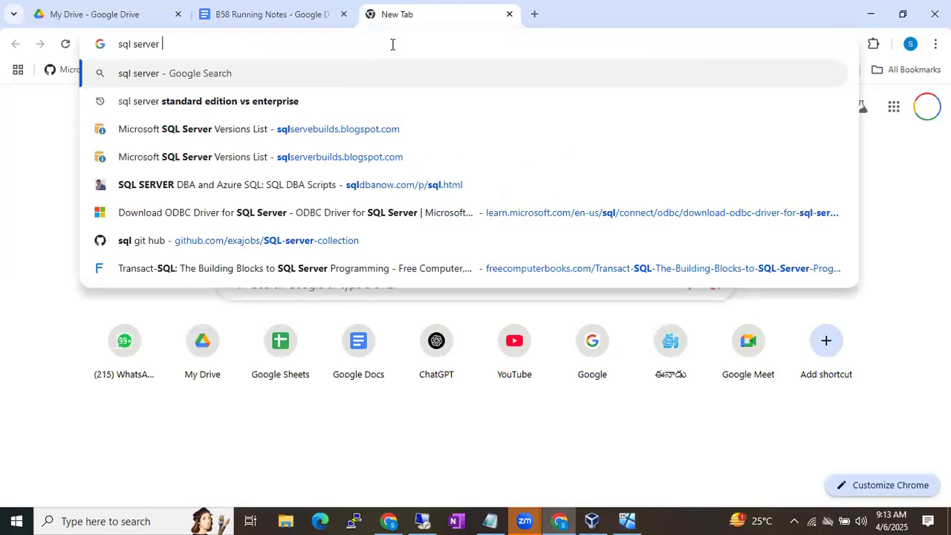
type("agent default ")
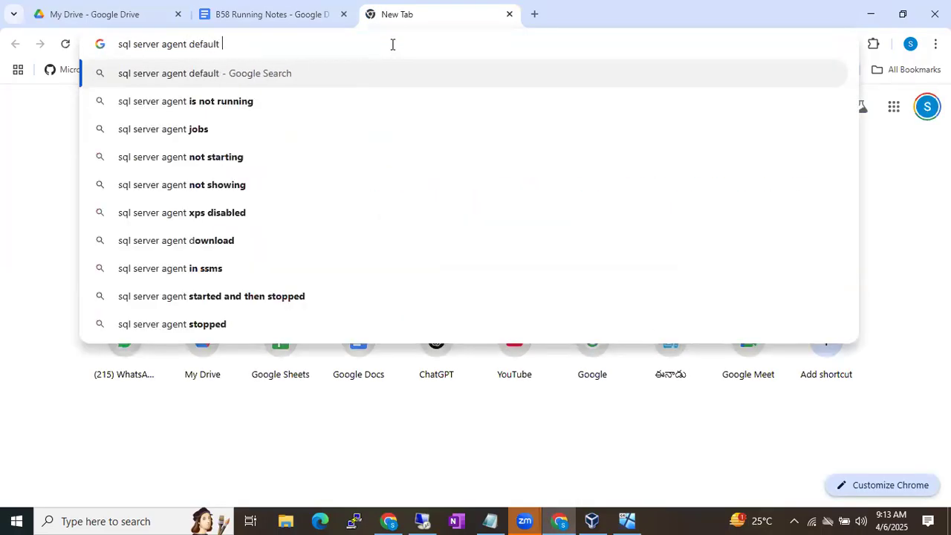
type("servcie accou")
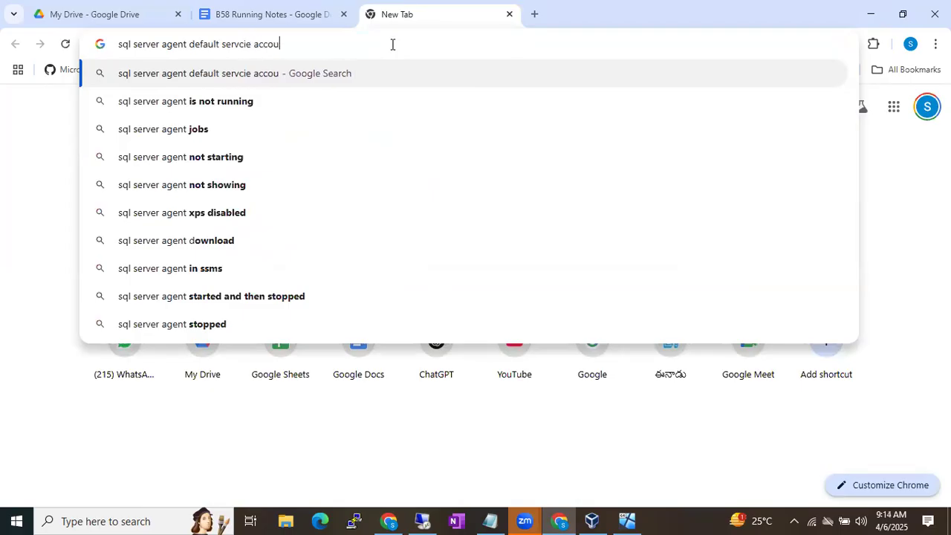
type("nt formt")
key("Return")
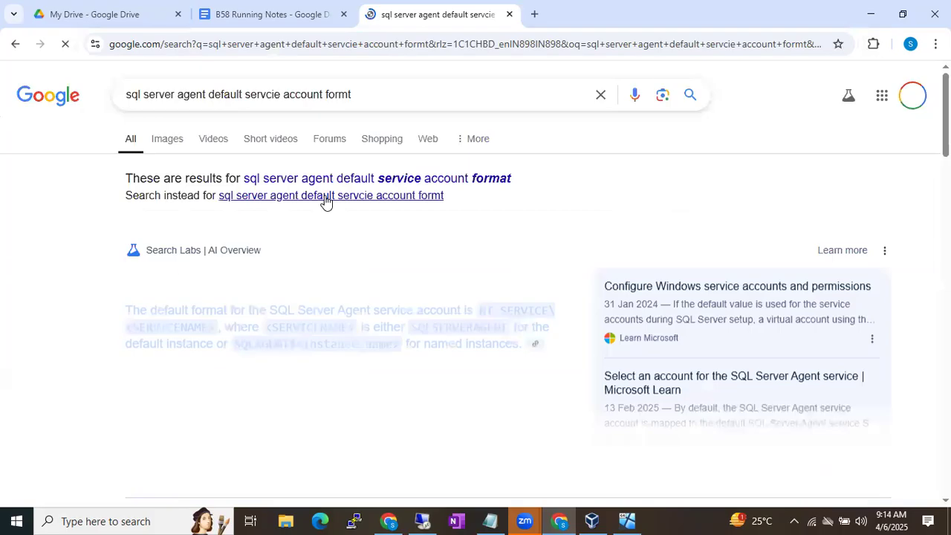
scroll(331, 270, "down", 1)
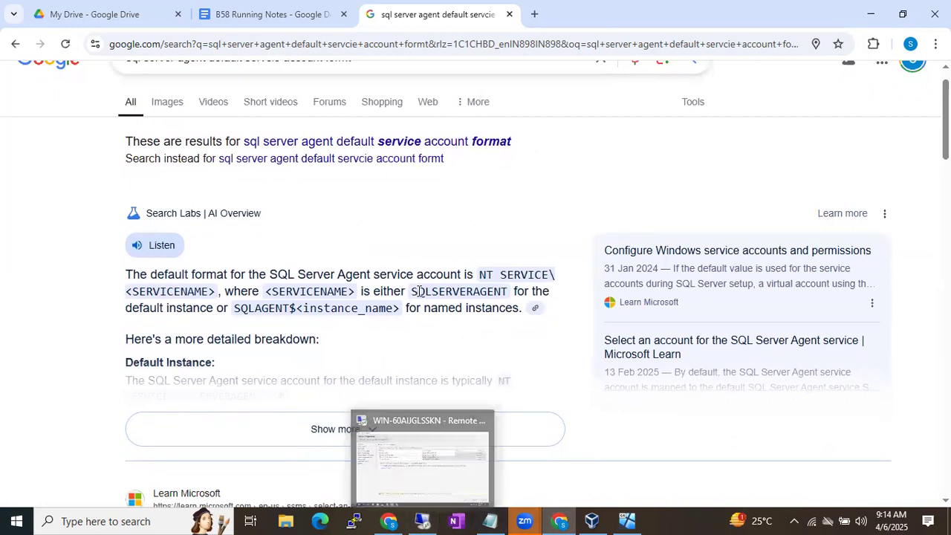
left_click_drag(411, 292, 508, 292)
key("ctrl+c")
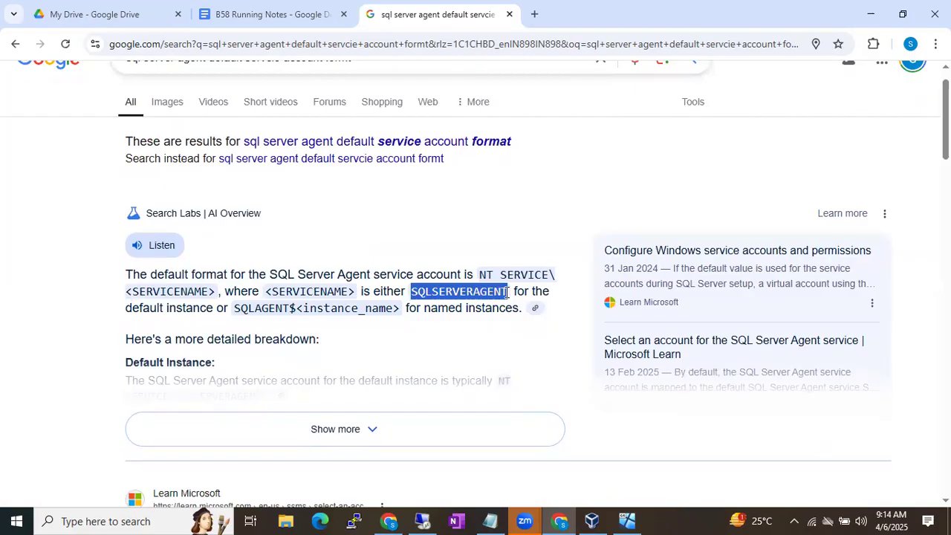
Return to SQL Server setup and place the caret in the Agent account name
left_click(421, 520)
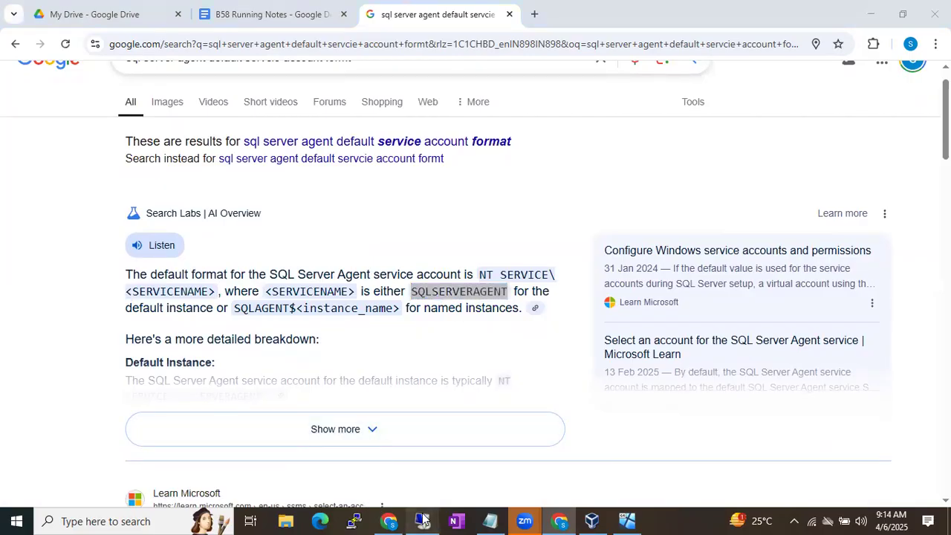
left_click(521, 151)
left_click(522, 152)
Replace MSSQLSERVER with SQLSERVERAGENT in the SQL Server Agent account name
left_click(521, 150)
left_click_drag(520, 150, 577, 151)
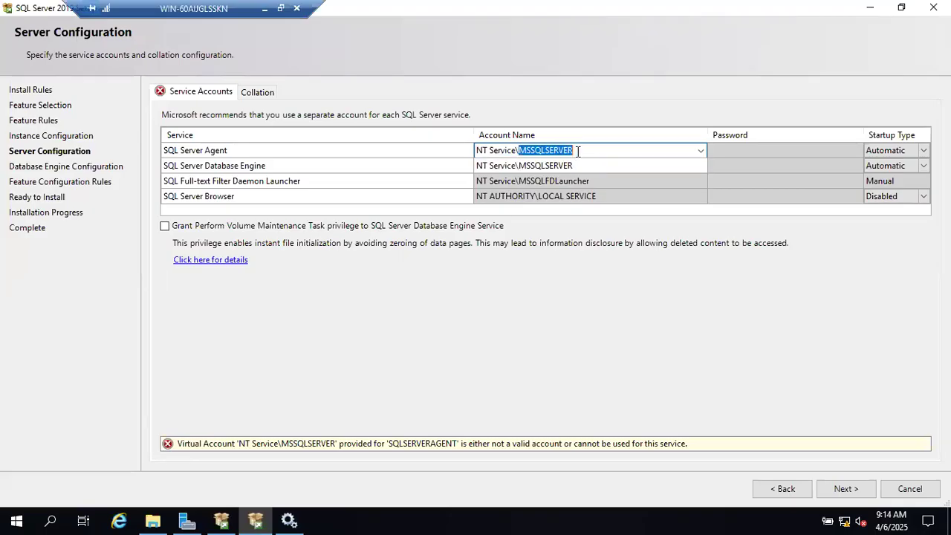
key("ctrl+v")
left_click(227, 452)
left_click(600, 153)
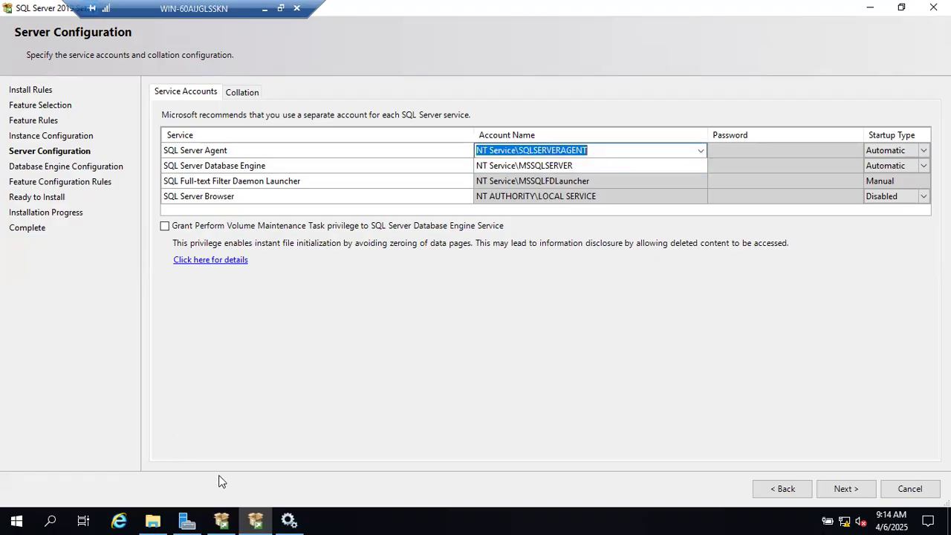
Check the SQL_Latin1_General_CP1_CI_AS collation, then leave the VM for the host browser
left_click(242, 91)
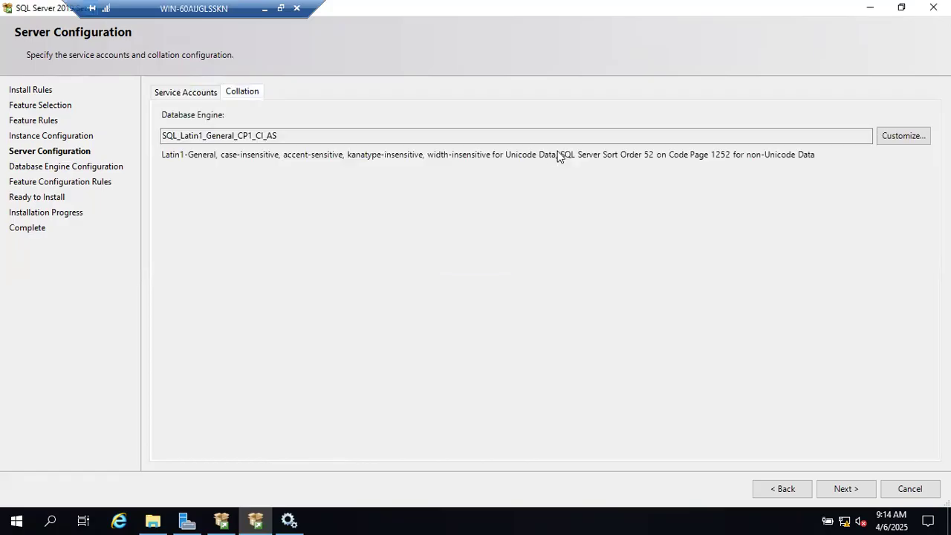
left_click(171, 100)
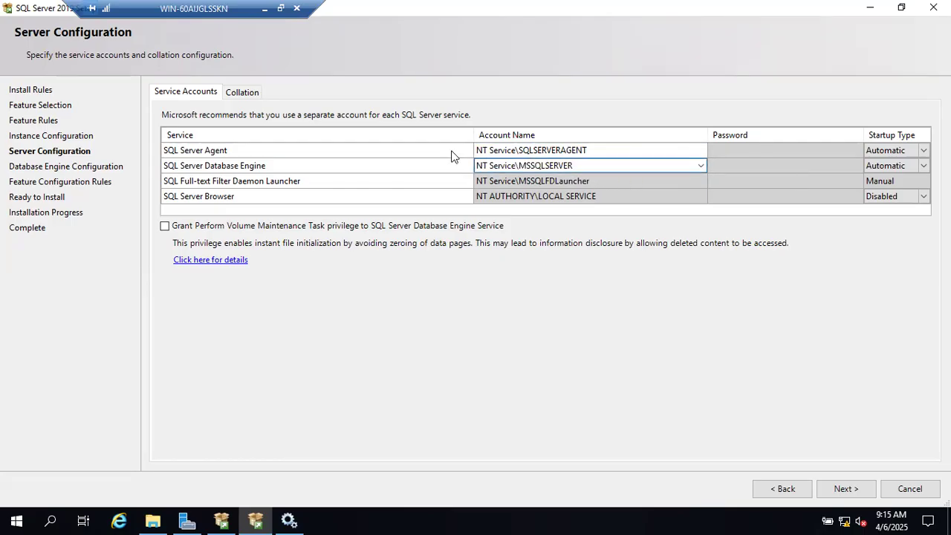
left_click(259, 92)
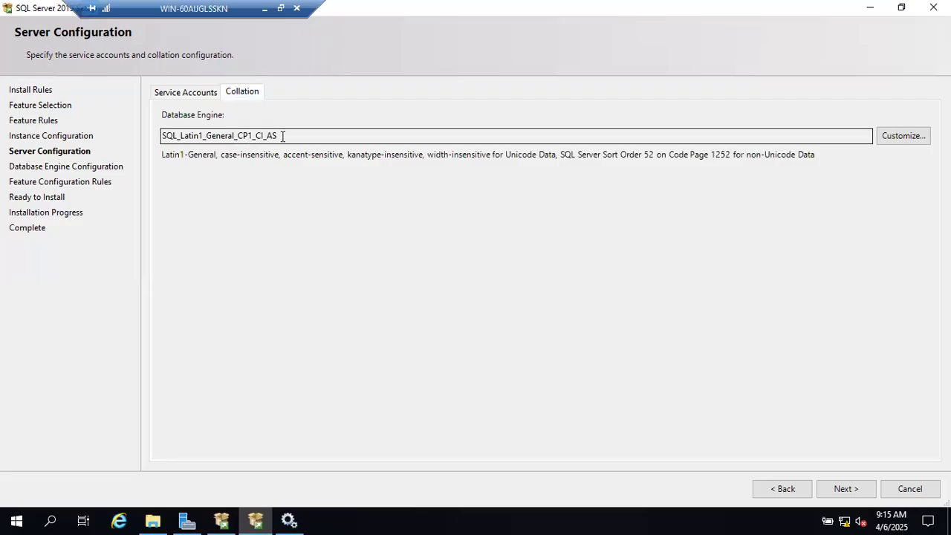
left_click_drag(281, 136, 113, 127)
left_click(265, 9)
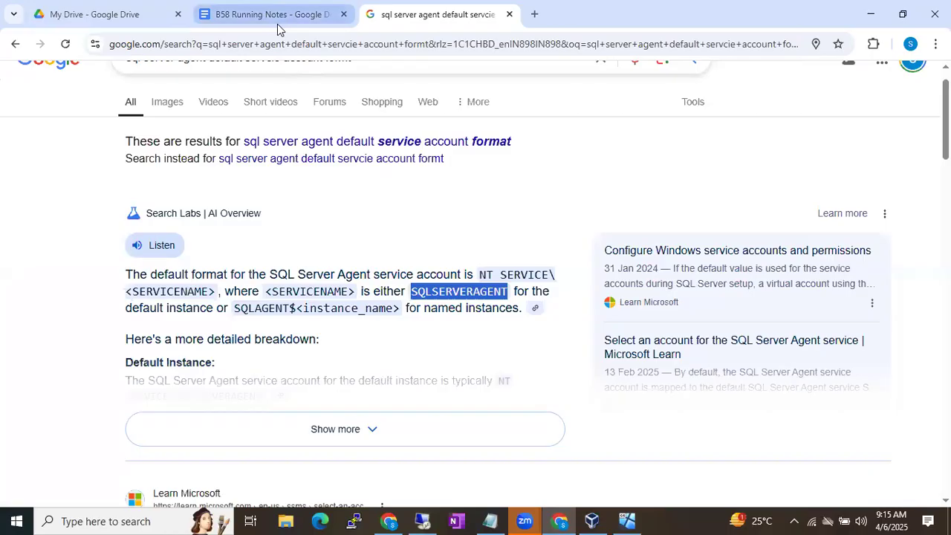
left_click(275, 22)
Under the service note, add the line 'Service will read the data from the disk and write the data to the disk'
scroll(439, 367, "down", 1)
scroll(428, 401, "down", 2)
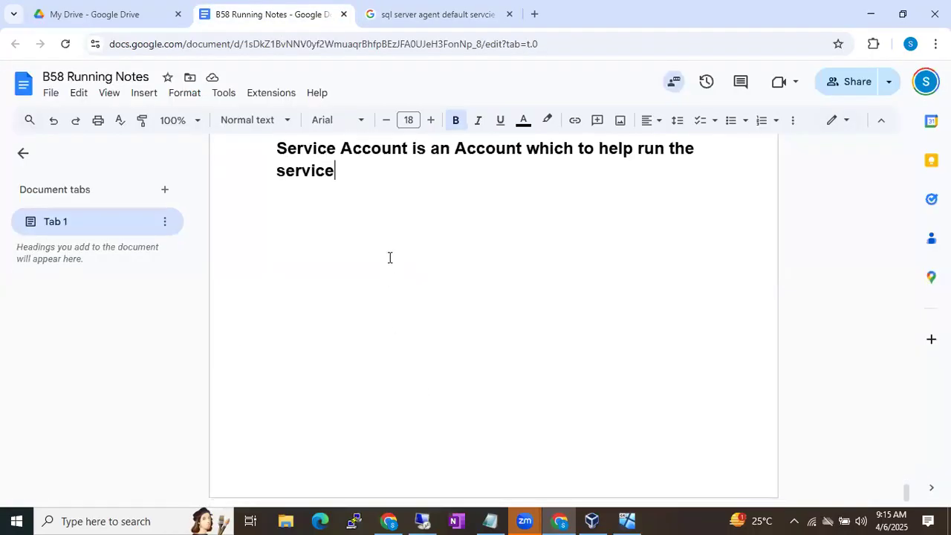
key("Return")
scroll(386, 215, "up", 1)
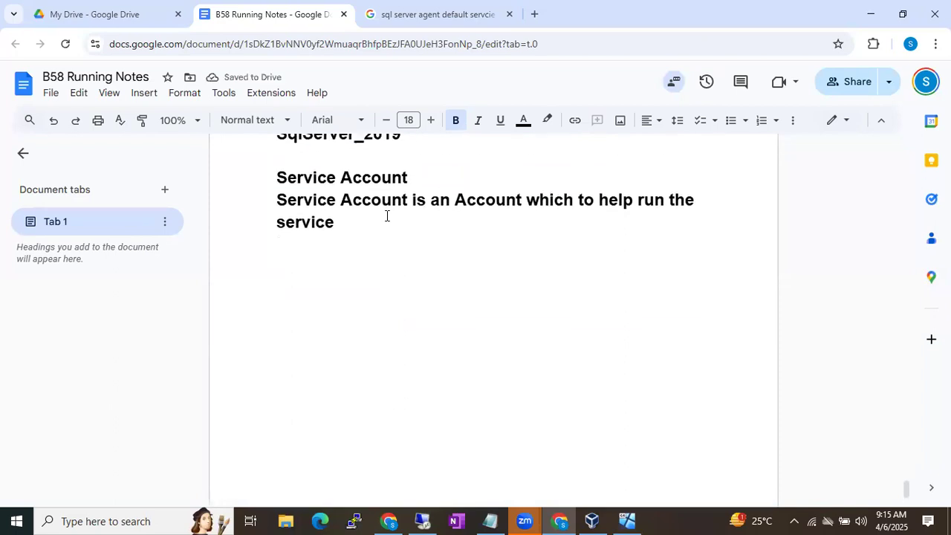
type("WE have")
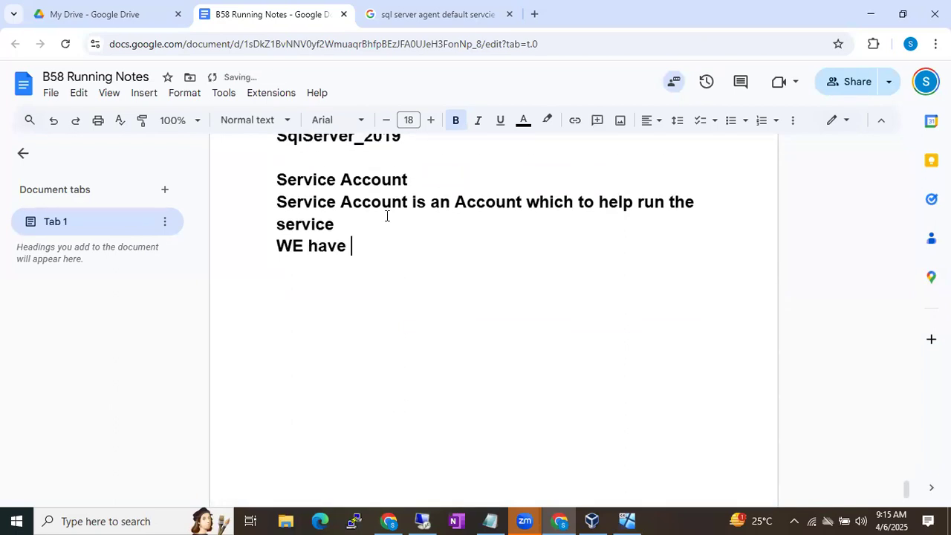
key("BackSpace")
key("BackSpace")
key("BackSpace")
key("BackSpace")
key("BackSpace")
key("BackSpace")
key("BackSpace")
key("BackSpace")
type("Servic")
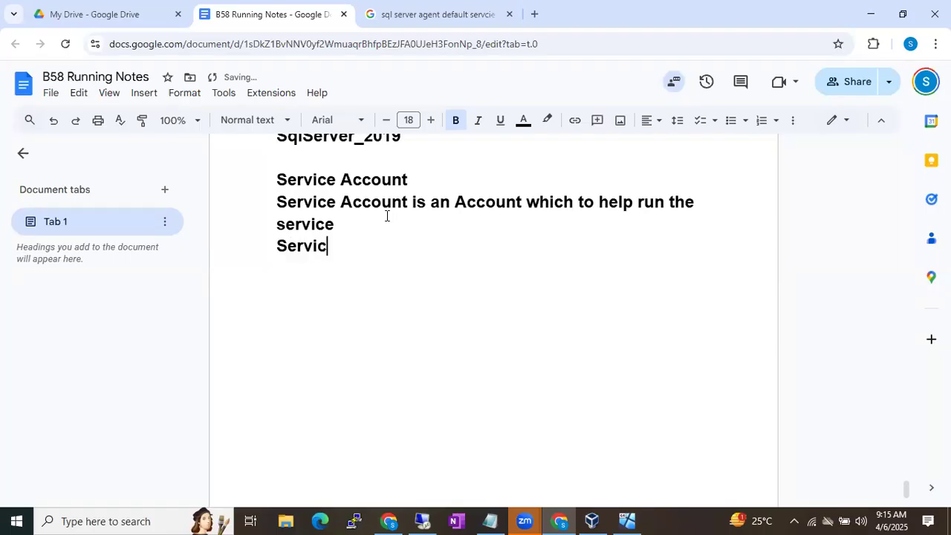
type("e will read the ")
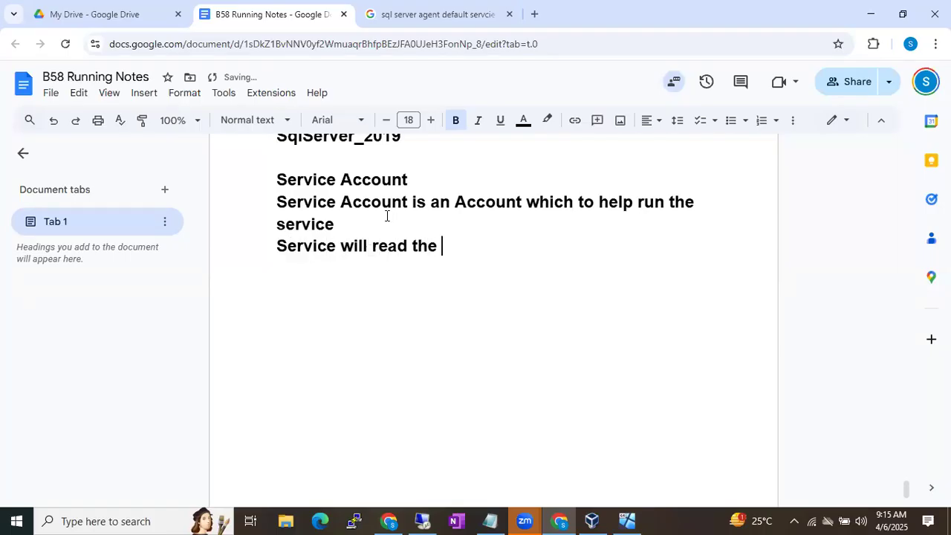
type("data from the disk and wirte the data t")
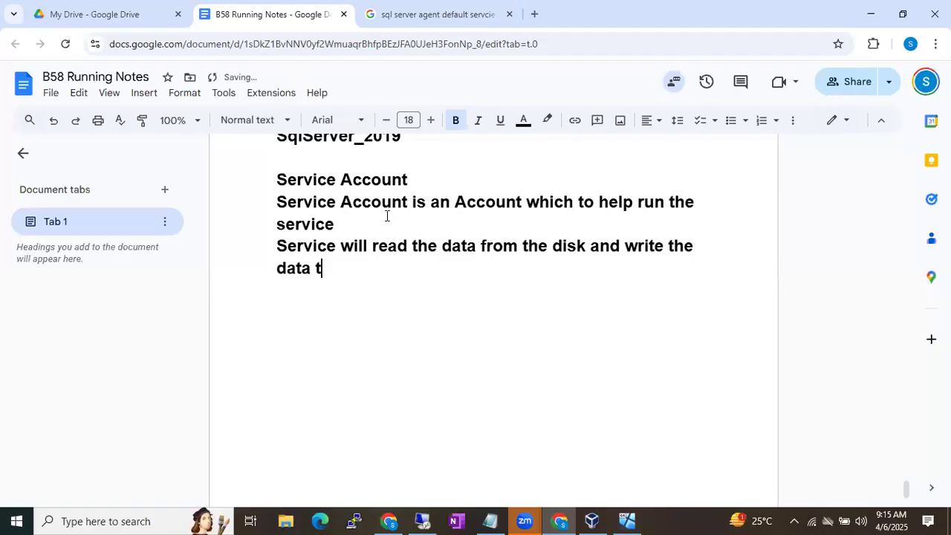
type("o the disk")
Add a note that the service account should be local administrator to read and write
key("Return")
type("Service accoou")
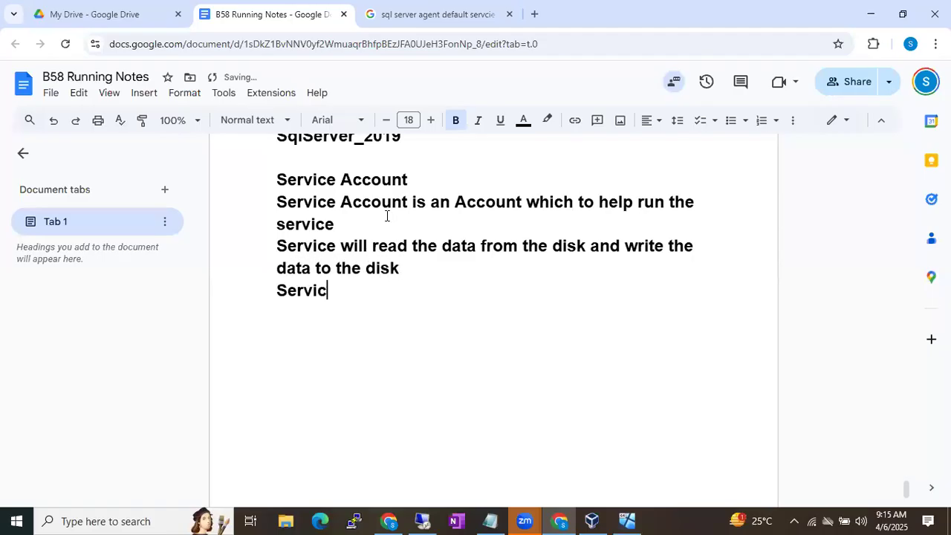
key("BackSpace")
key("BackSpace")
type("unt should local")
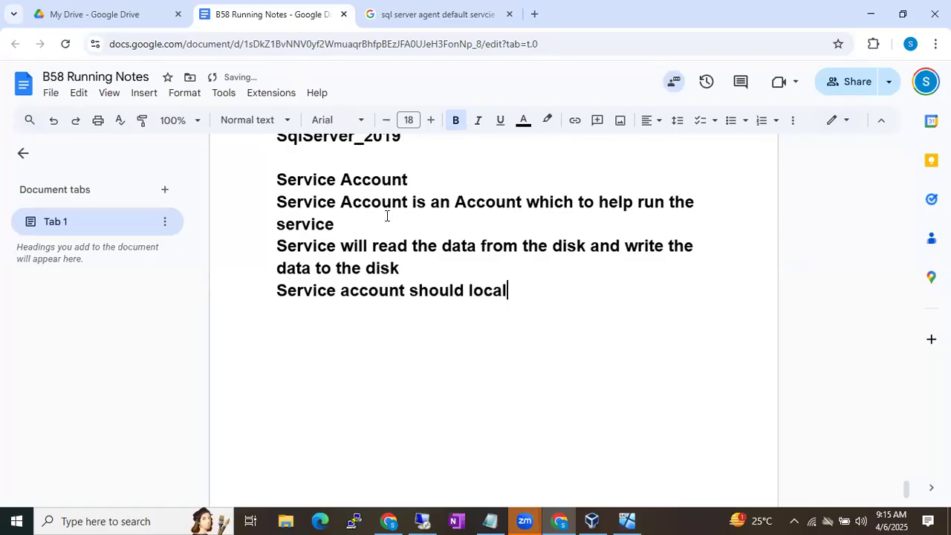
type(" administr")
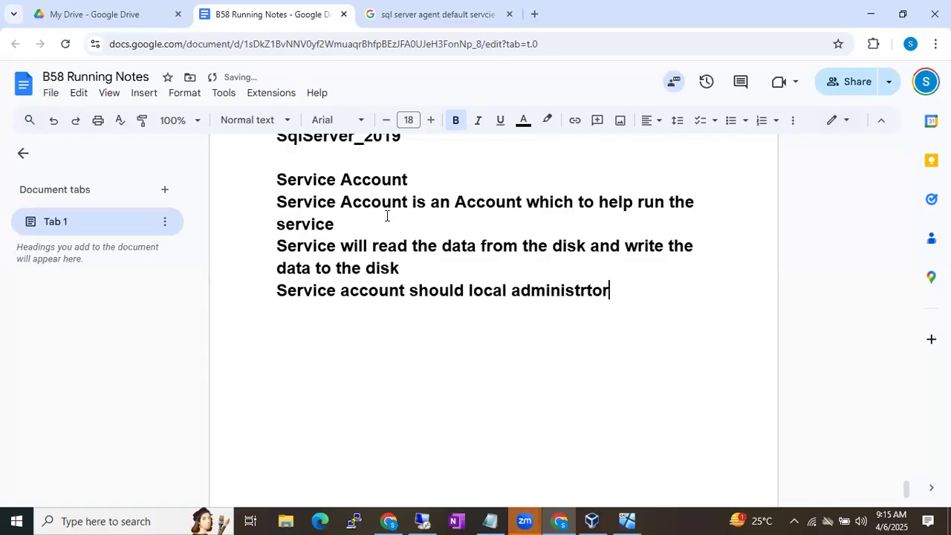
type("ator to read ")
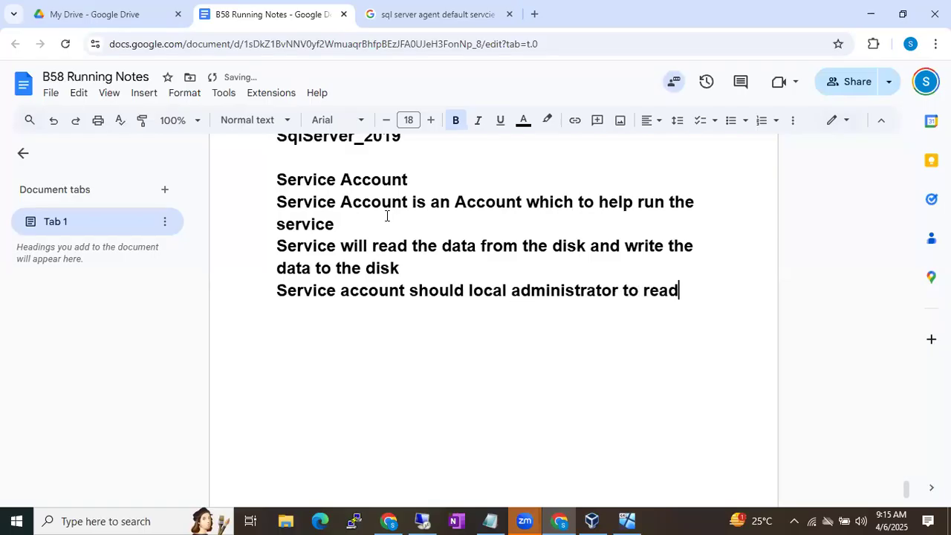
type("and write")
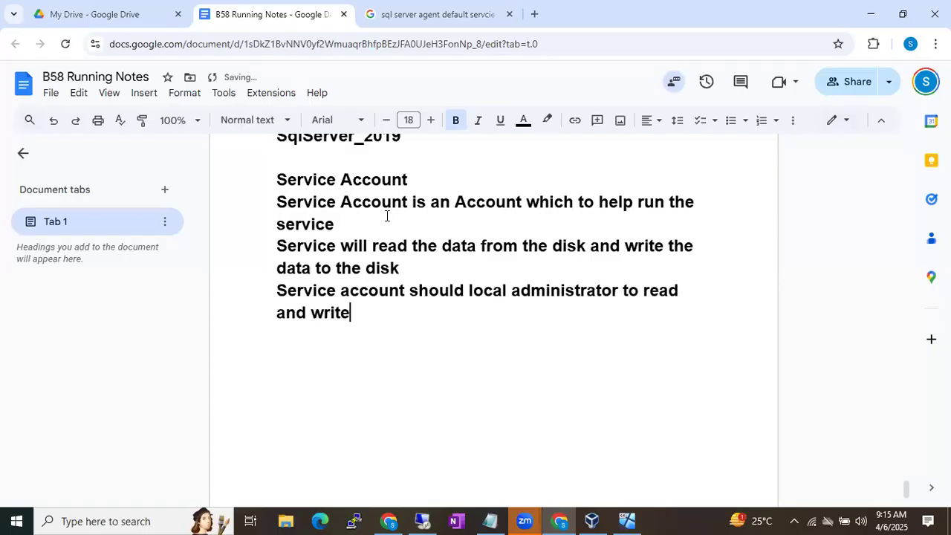
Note the 2 types of service account: Default/Virtual Service Accounts and Customized Service Account
key("Return")
type("We have")
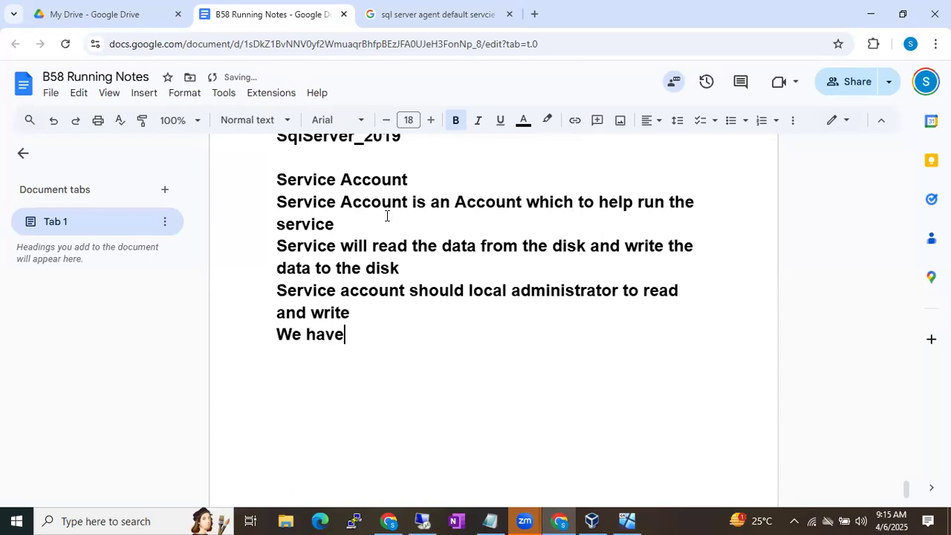
type(" 2 types of service s")
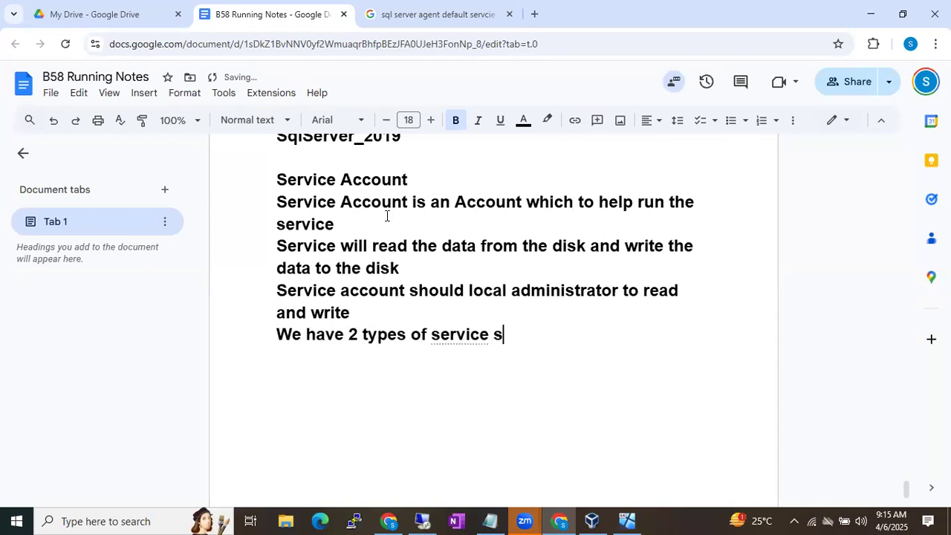
key("BackSpace")
type("account")
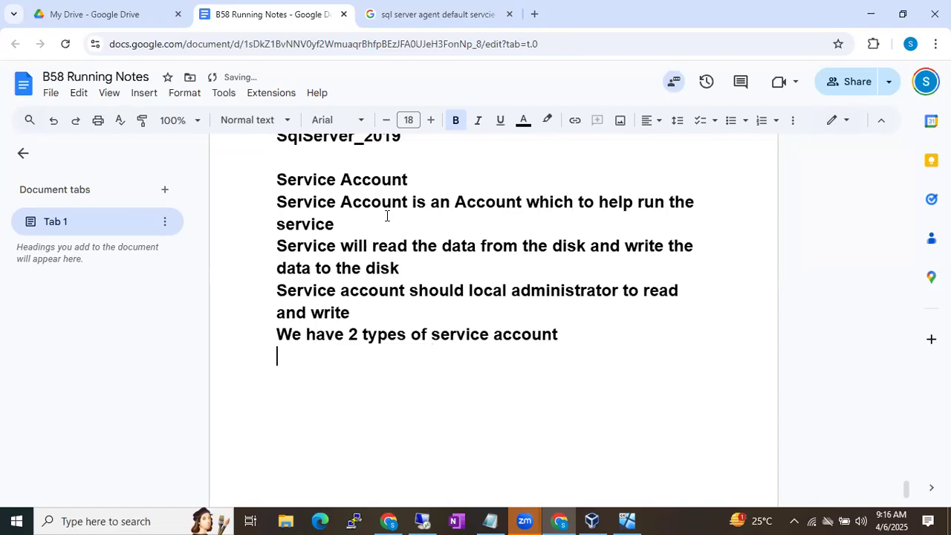
type("Default/")
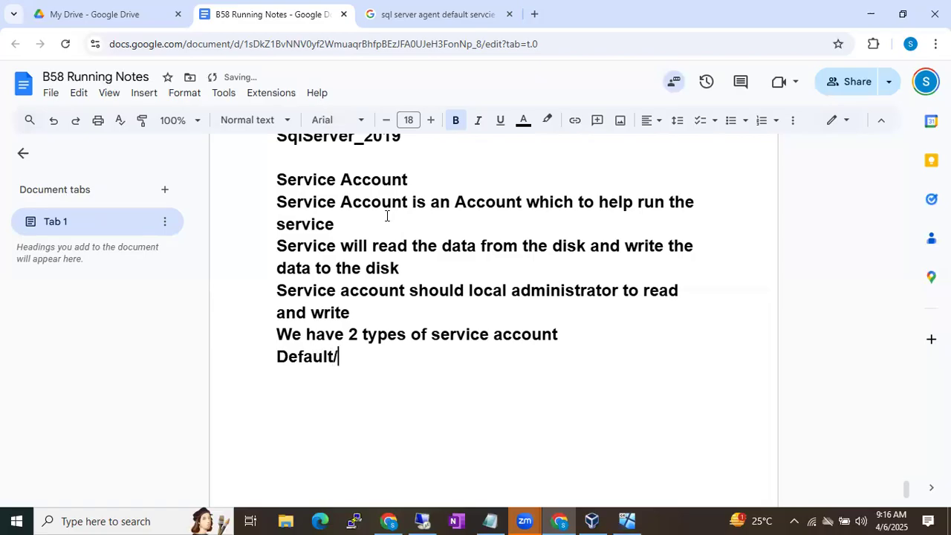
type("Virtual Servi")
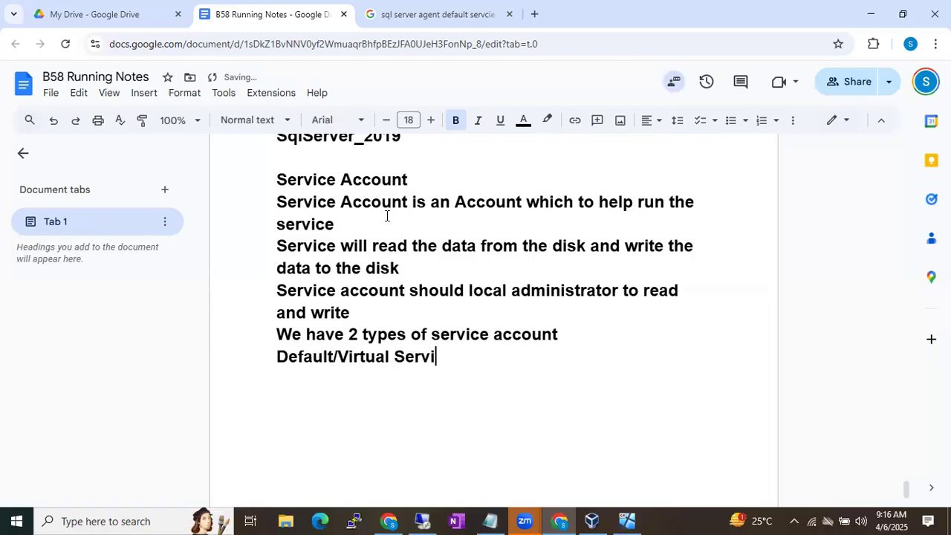
type("ce Accounts")
key("Return")
type("Custo")
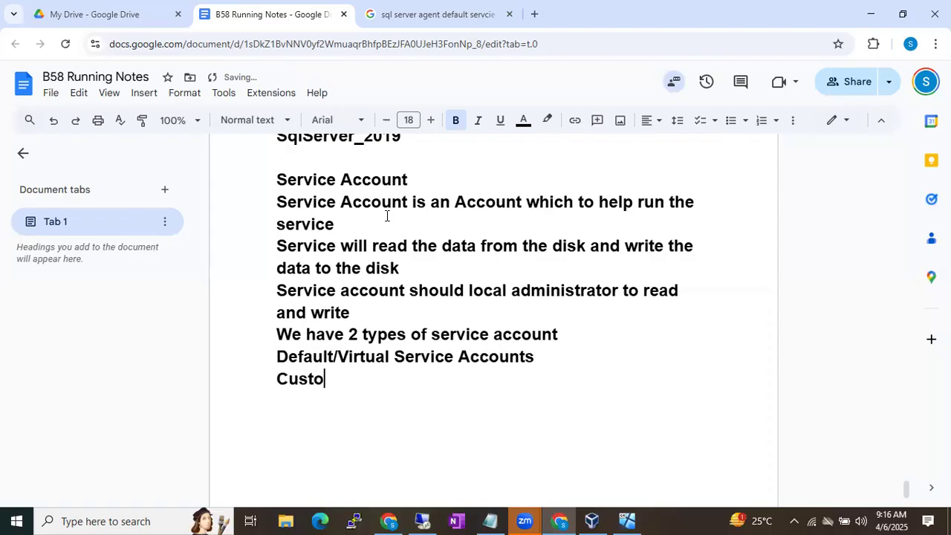
type("mized Service A")
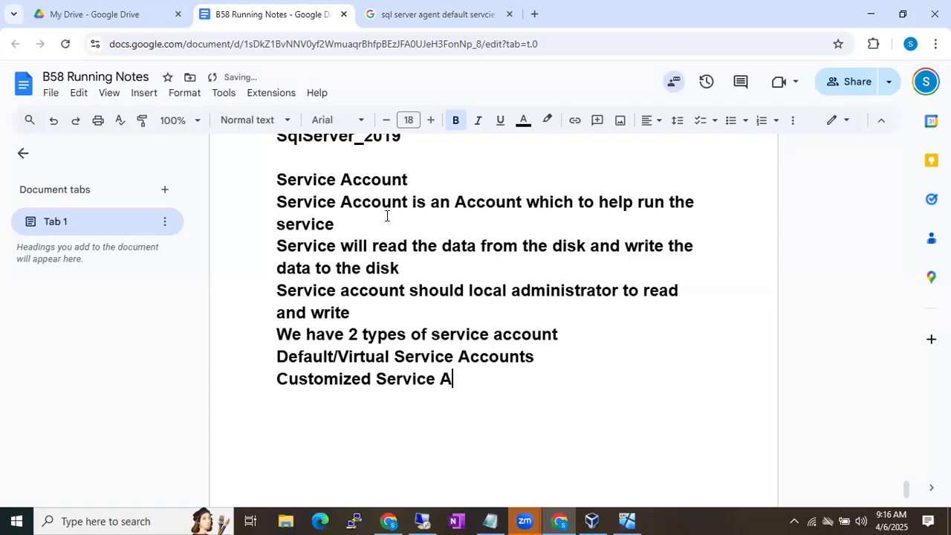
type("ccount")
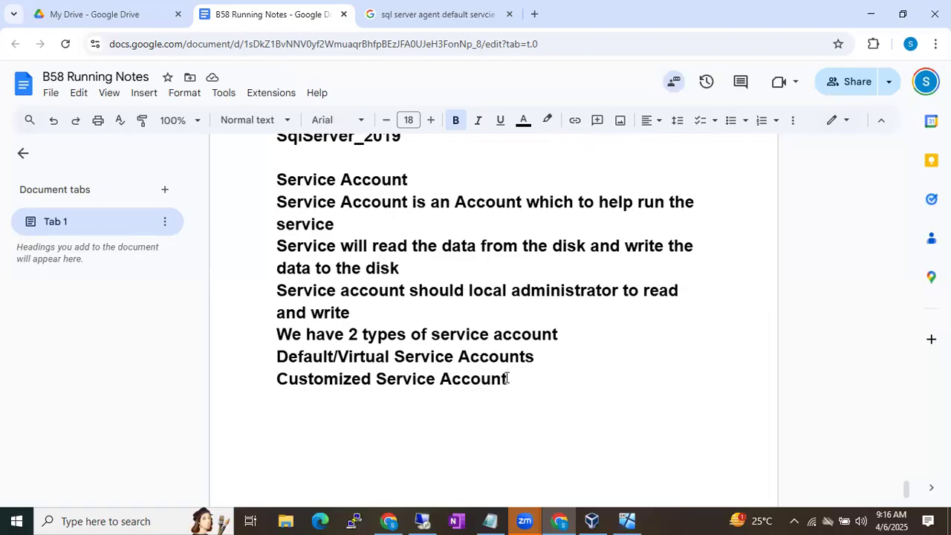
Add the line 'COllation settings means Language settings'
key("Return")
key("Return")
type("COllation")
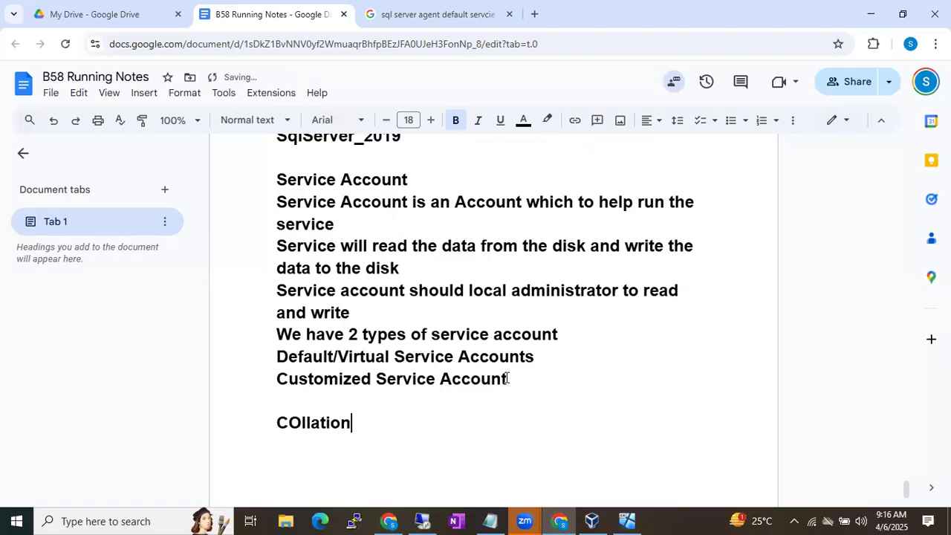
type(" settings means L")
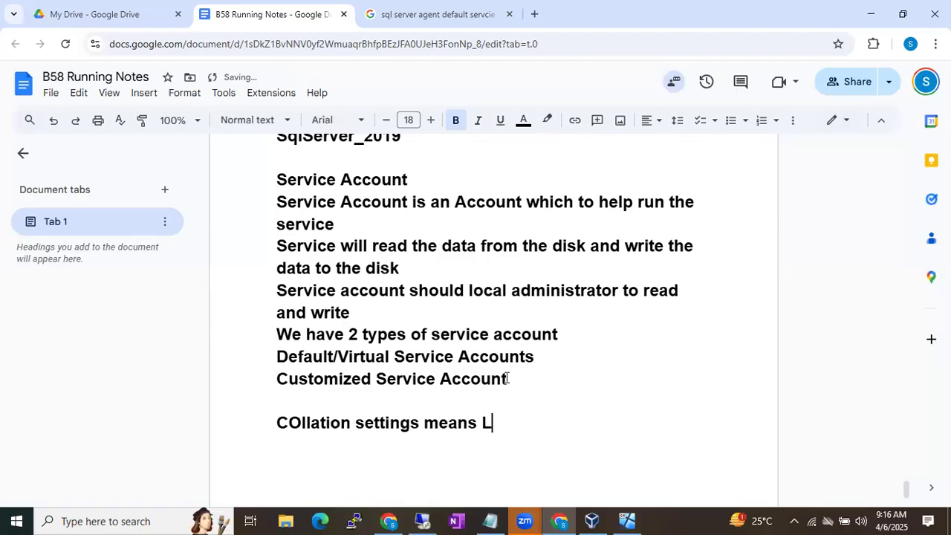
type("anguage settings")
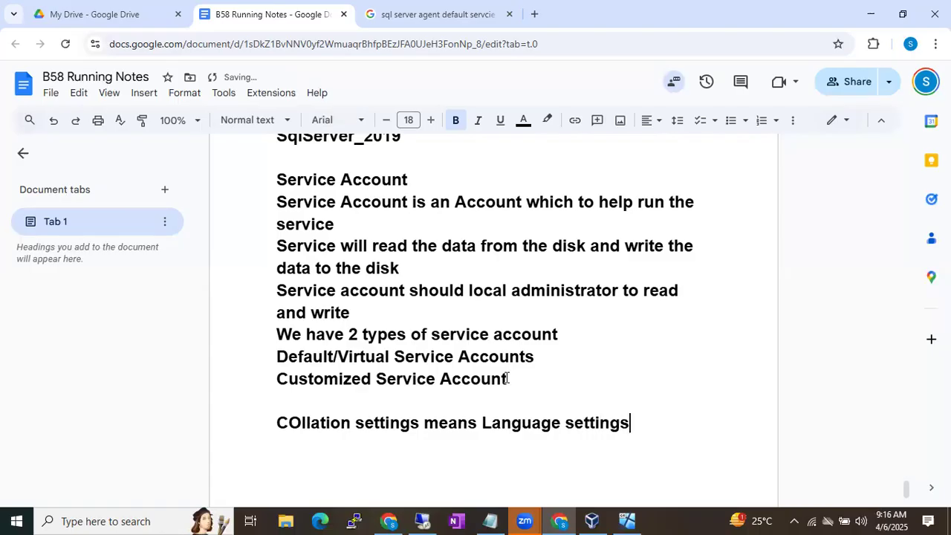
Back in the VM, highlight the Latin1_General, CP1 and CI parts of SQL_Latin1_General_CP1_CI_AS, then customize collation
left_click(422, 520)
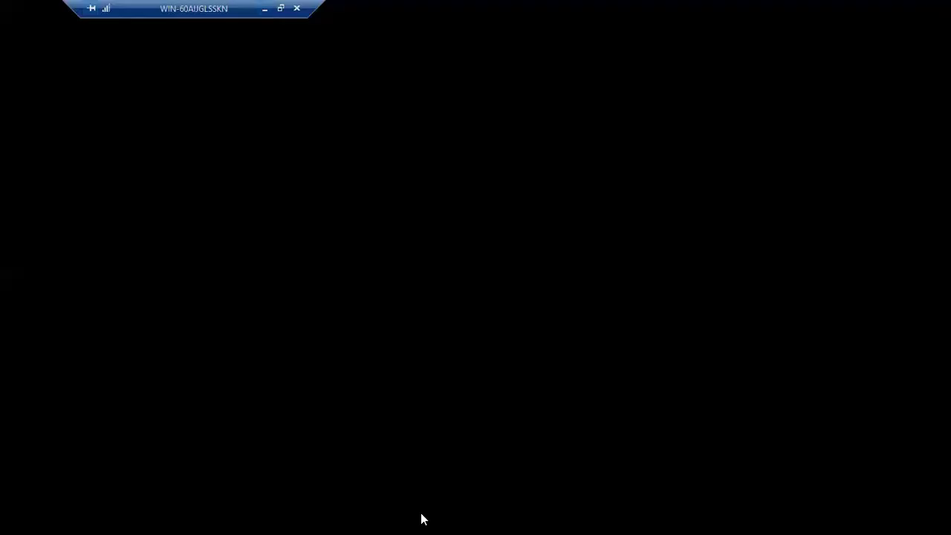
left_click(192, 132)
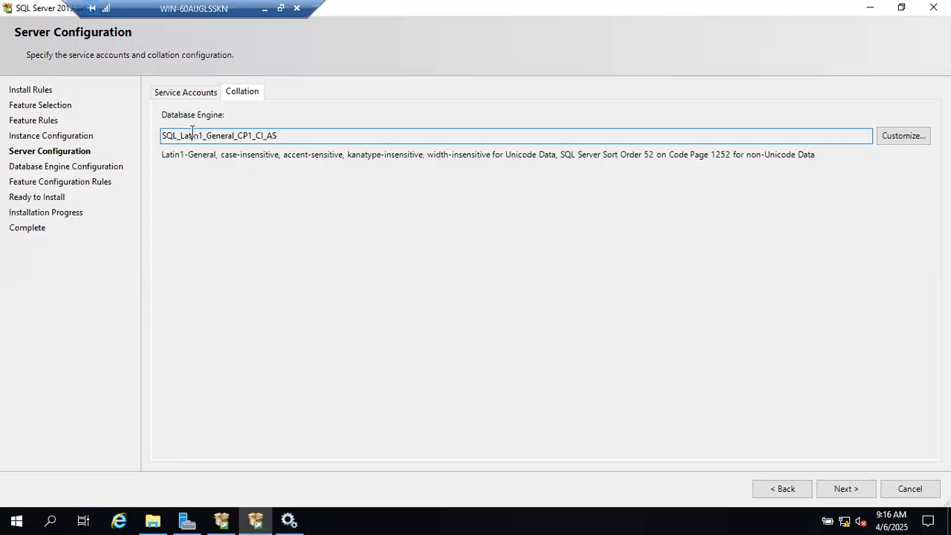
left_click_drag(177, 135, 218, 134)
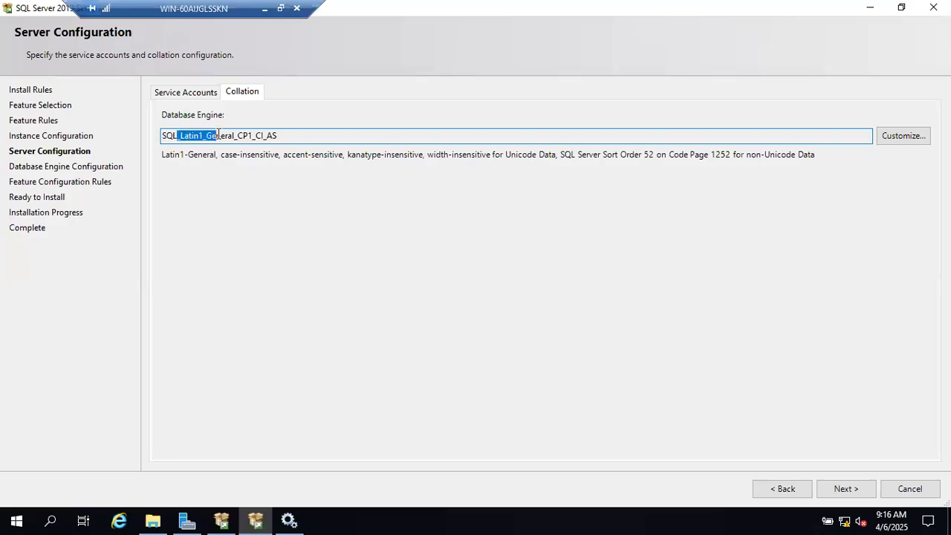
left_click(218, 135)
left_click_drag(237, 136, 279, 137)
left_click(278, 137)
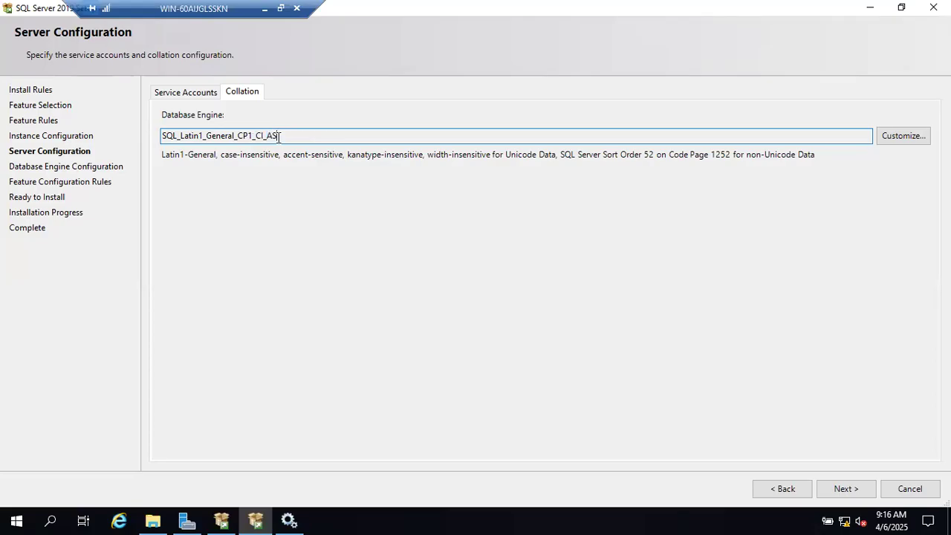
left_click_drag(256, 133, 263, 131)
left_click(270, 132)
left_click(884, 138)
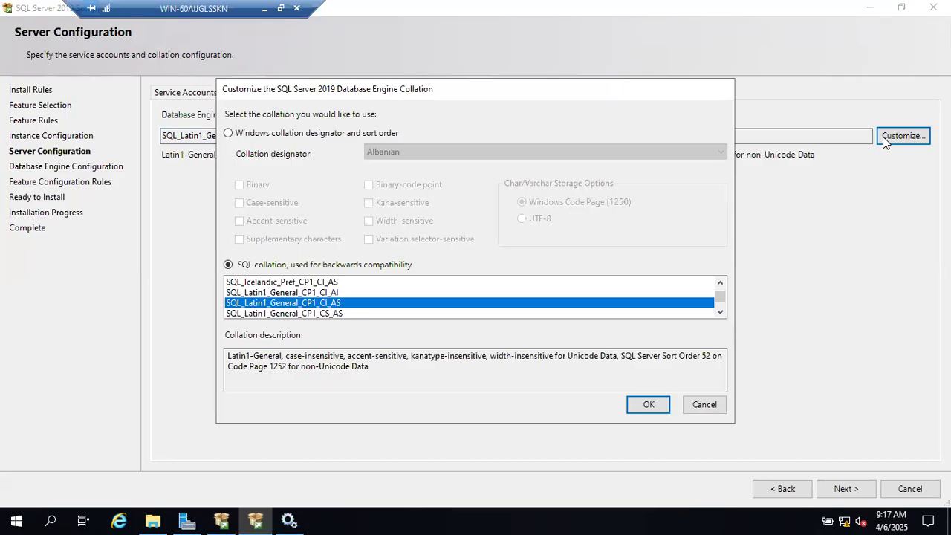
Choose Windows collation designator, browse the designator list leaving Albanian, then switch to the host notes
left_click(289, 136)
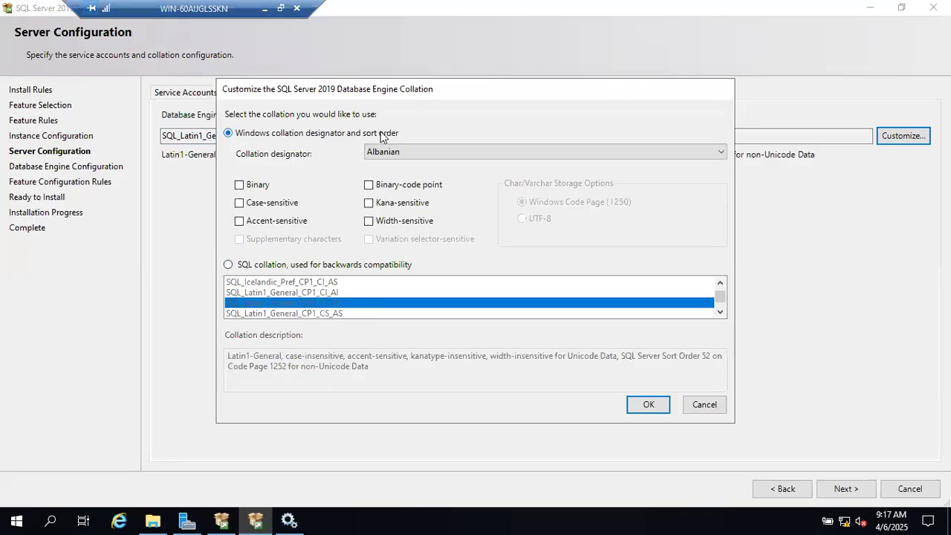
left_click(455, 150)
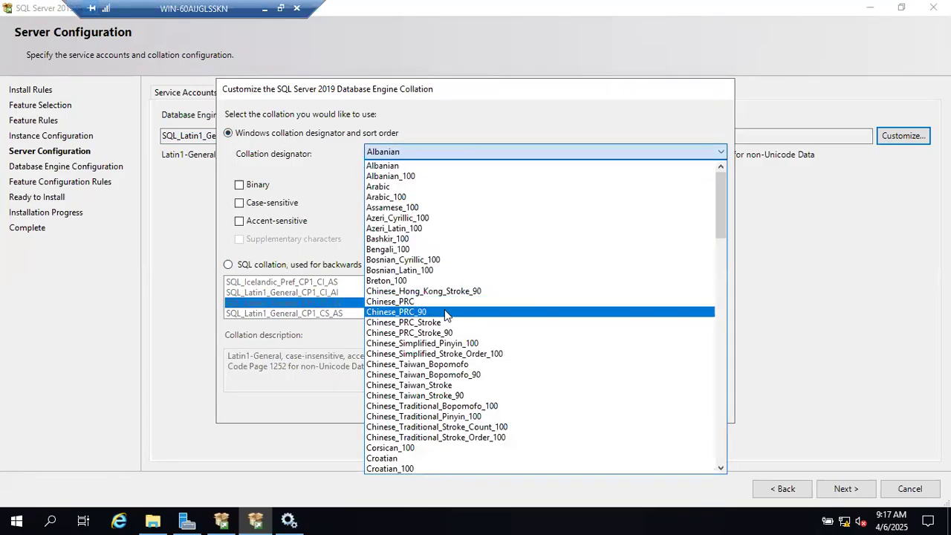
scroll(446, 316, "down", 6)
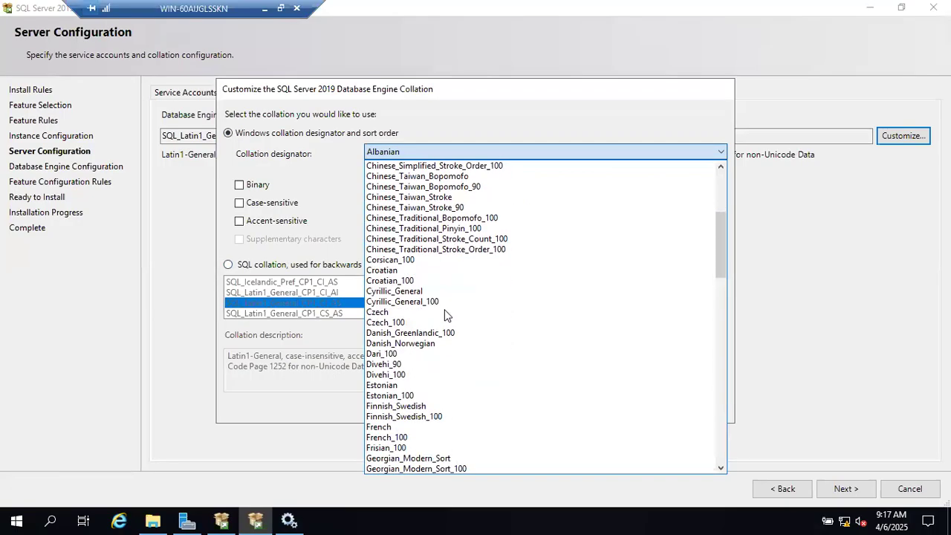
scroll(445, 316, "down", 6)
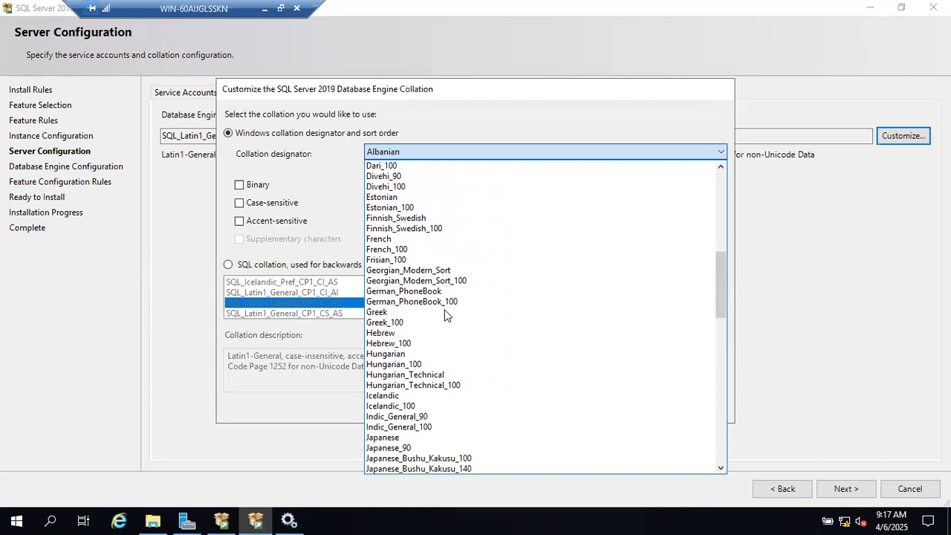
scroll(445, 316, "down", 1)
scroll(444, 314, "down", 1)
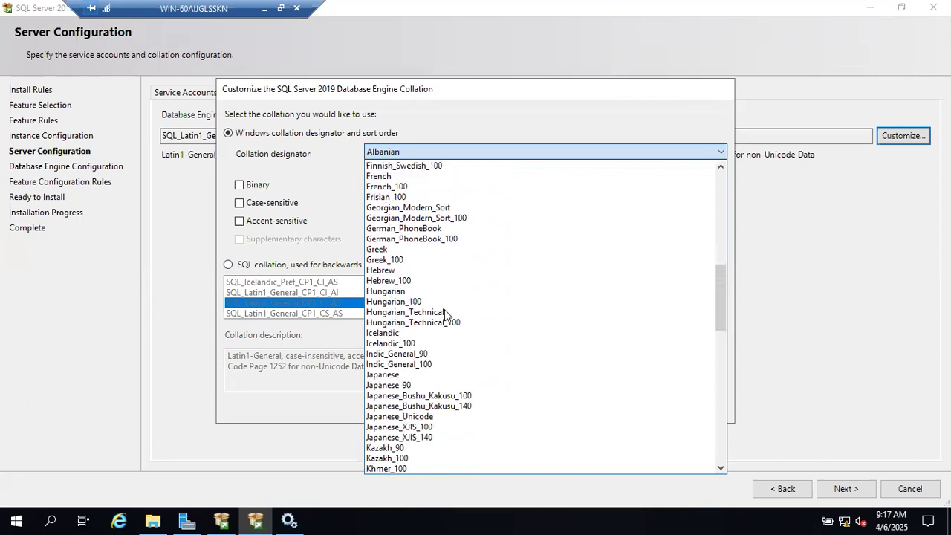
scroll(444, 314, "down", 4)
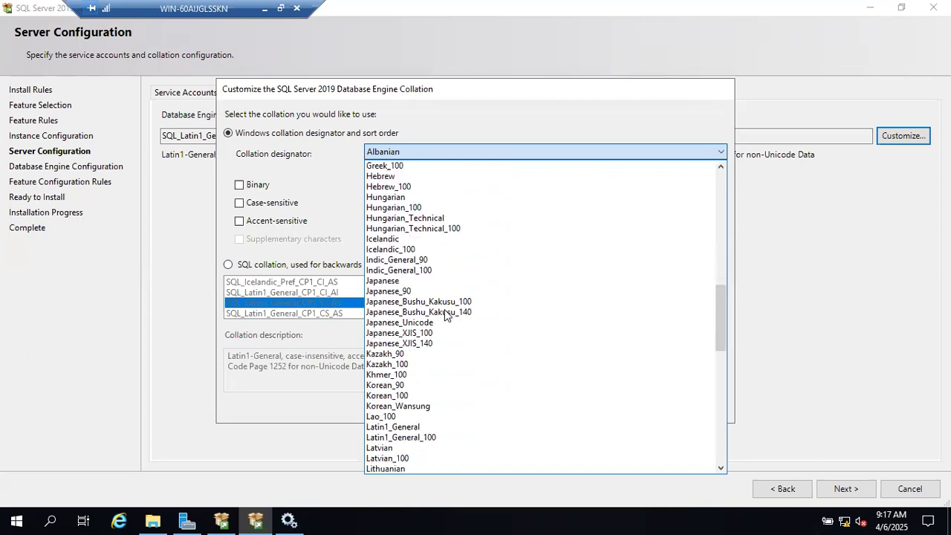
scroll(444, 315, "down", 11)
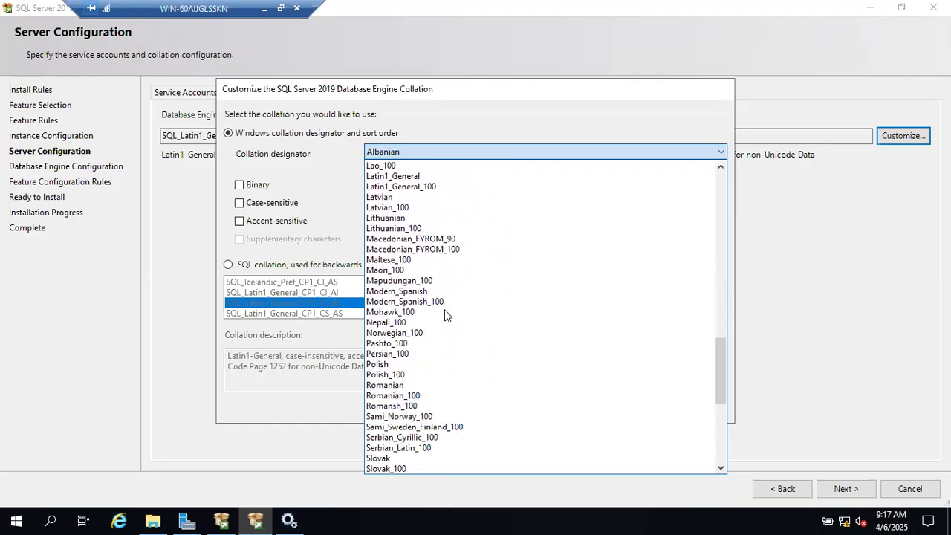
scroll(445, 314, "down", 5)
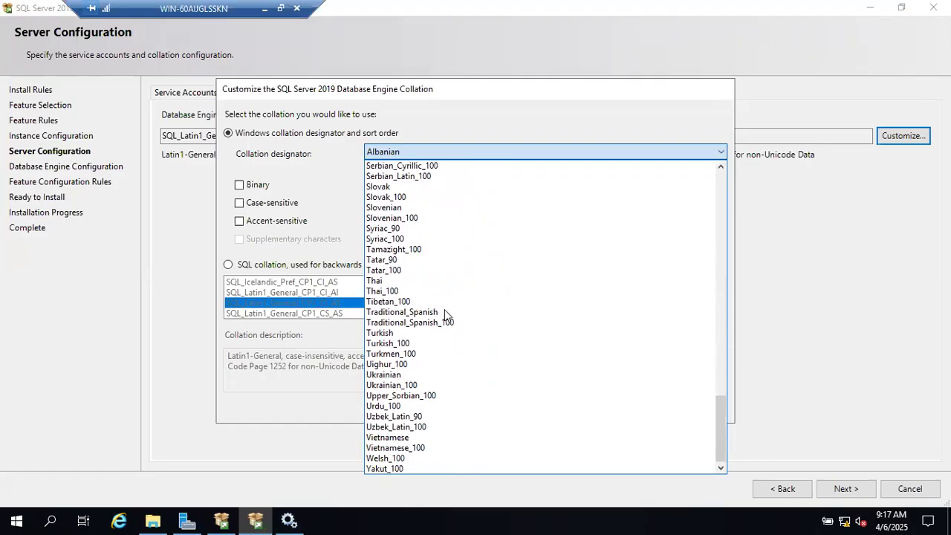
scroll(445, 314, "up", 7)
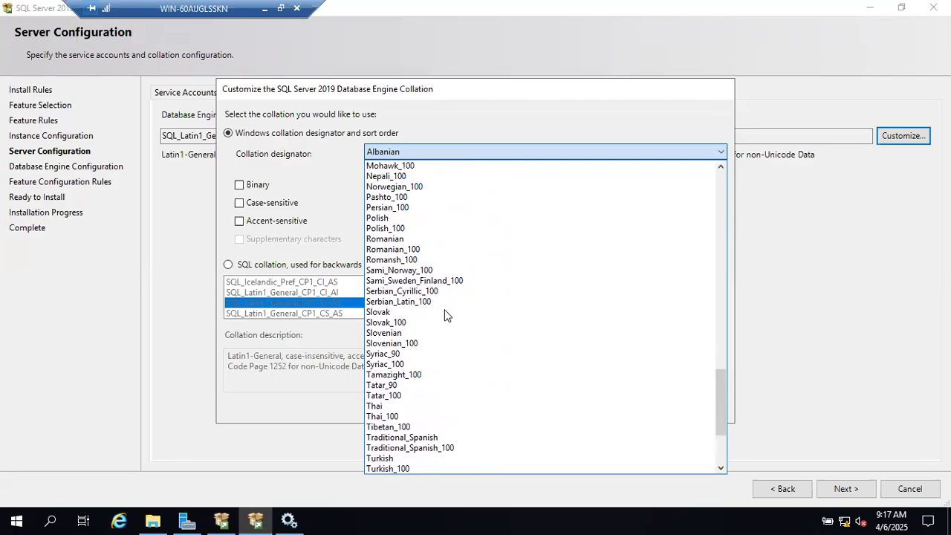
scroll(445, 312, "up", 9)
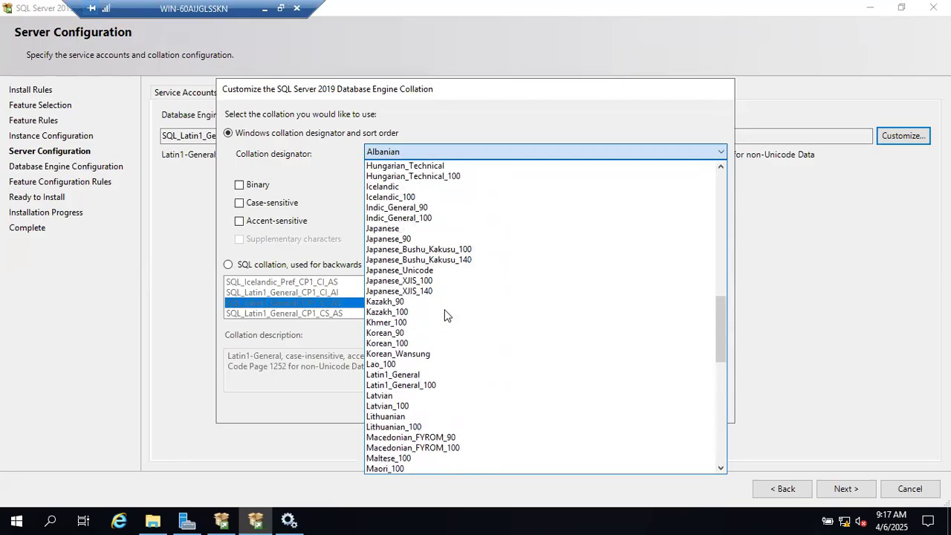
scroll(444, 312, "up", 7)
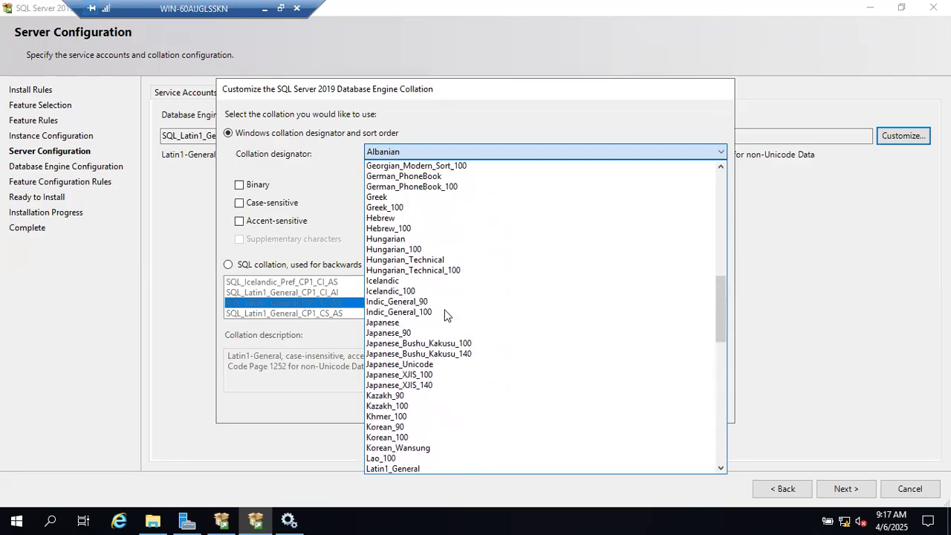
scroll(445, 312, "up", 6)
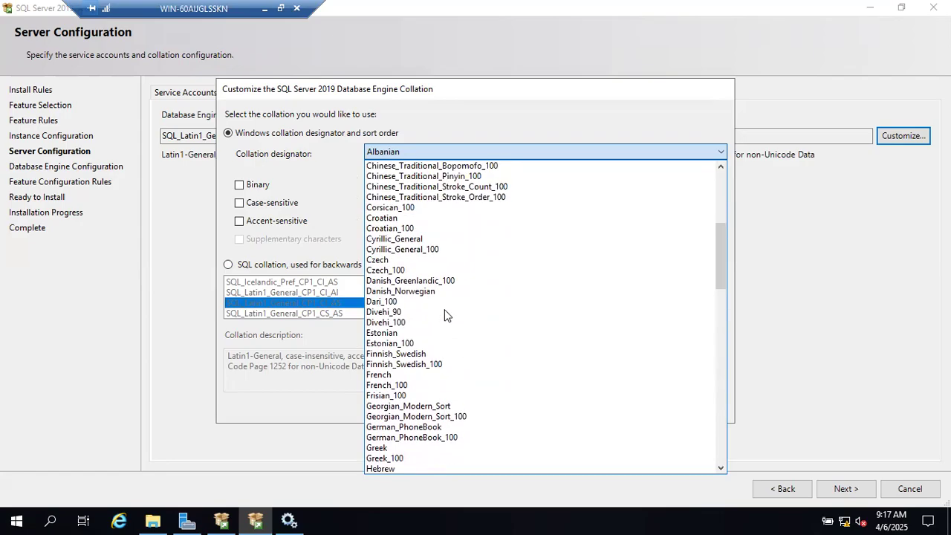
left_click(595, 53)
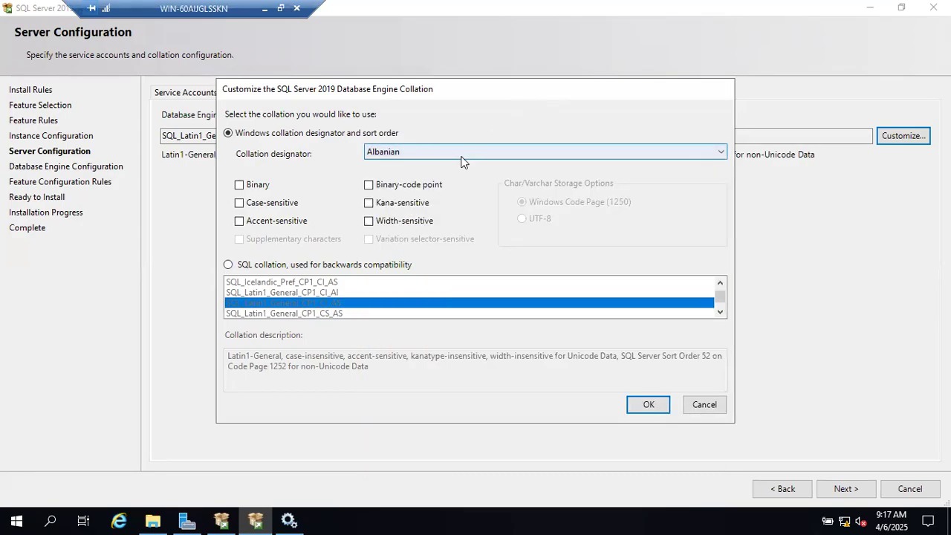
left_click(264, 9)
Change 'Collation setting' to 'Collation settings' in the Build Sheet note, then go back to the VM
scroll(408, 295, "up", 15)
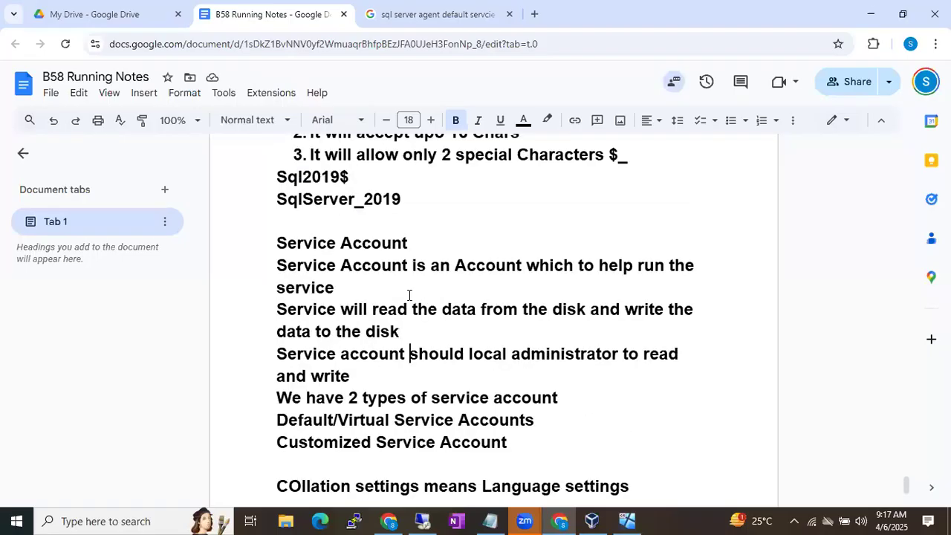
scroll(409, 295, "up", 7)
scroll(408, 294, "down", 6)
scroll(409, 295, "up", 2)
scroll(409, 295, "down", 3)
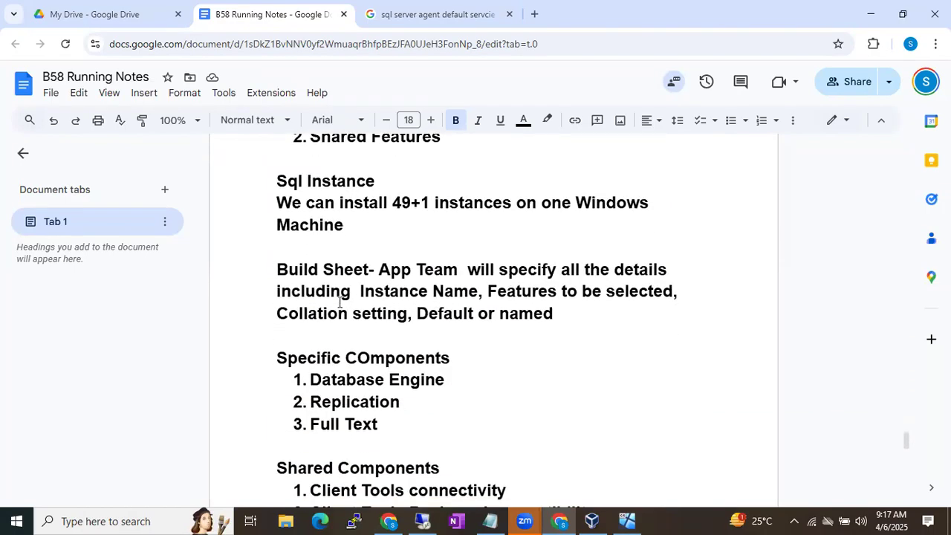
left_click_drag(276, 314, 405, 315)
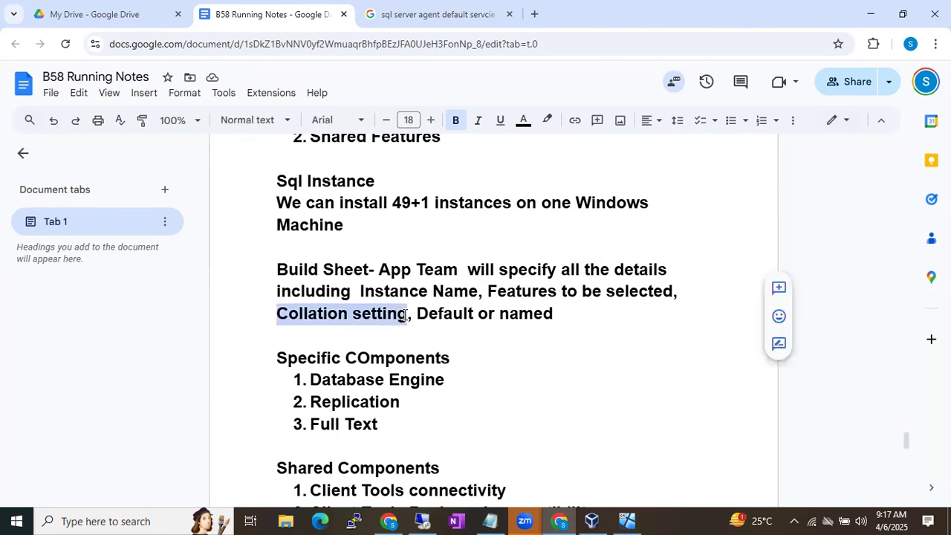
left_click(407, 315)
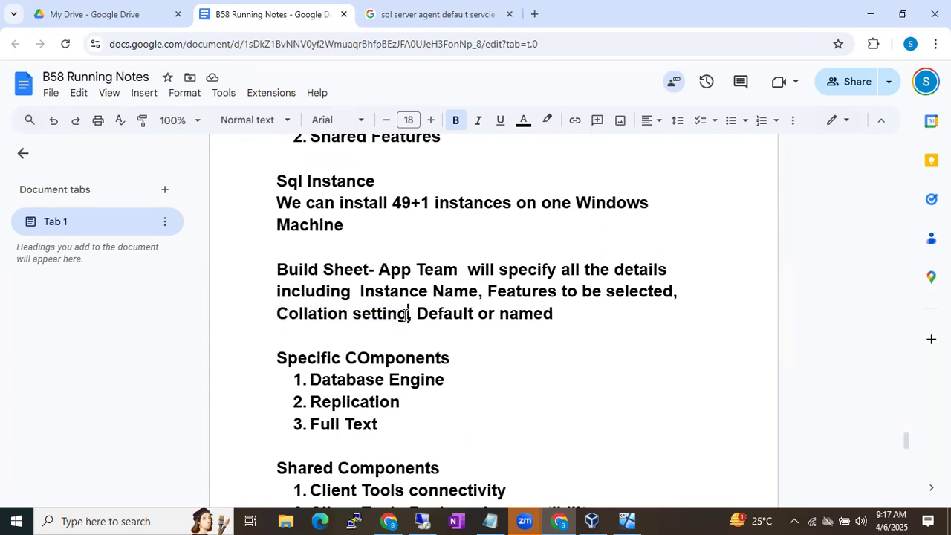
type("s")
left_click_drag(267, 269, 375, 272)
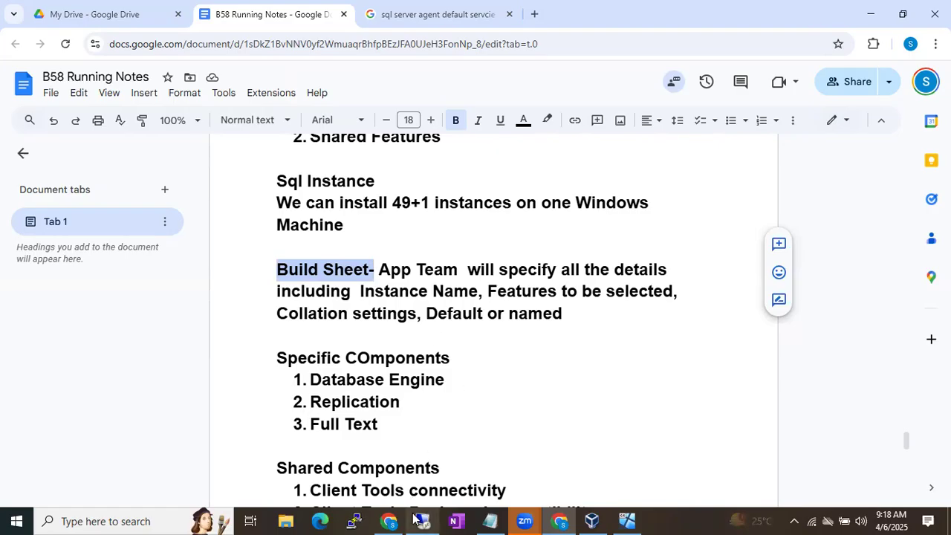
mouse_move(418, 519)
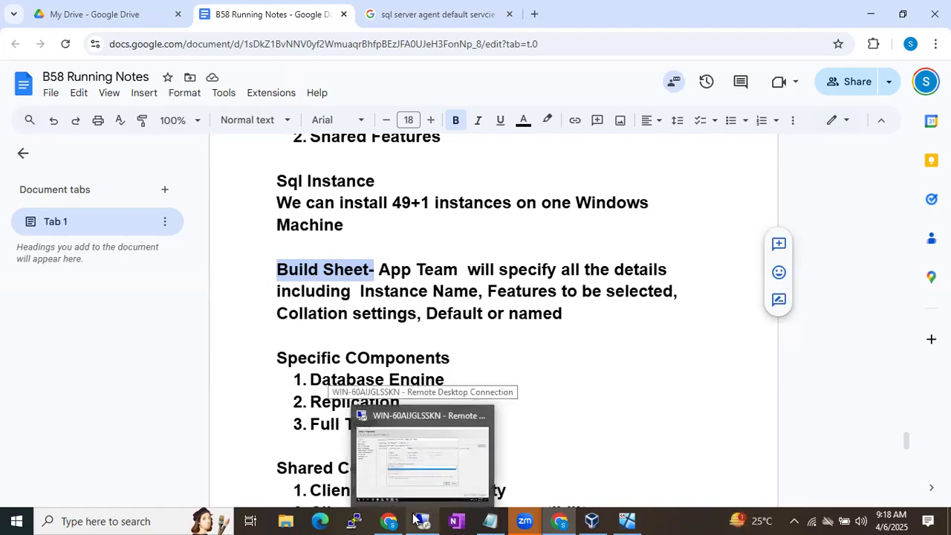
left_click(435, 462)
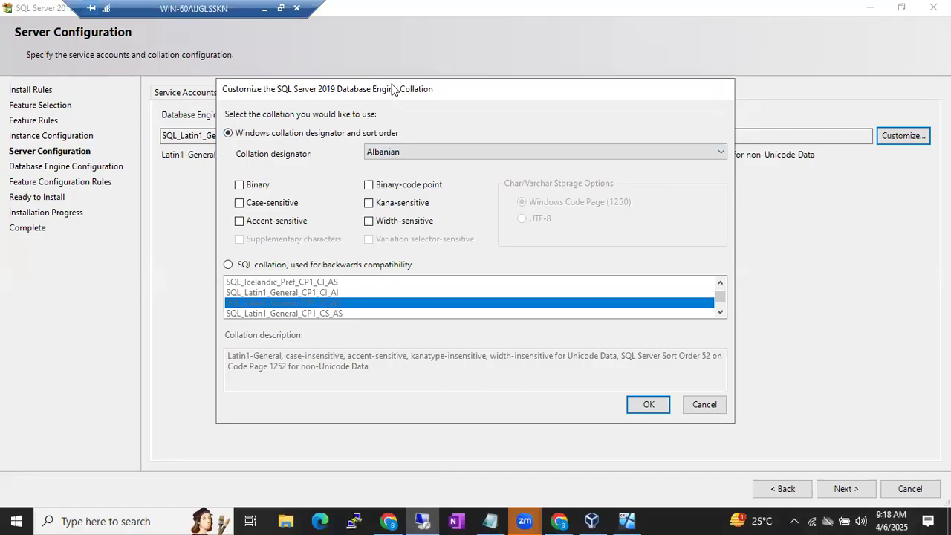
Cancel the collation customization and highlight the Latin1_General_CP1 portion of SQL_Latin1_General_CP1_CI_AS
left_click(702, 404)
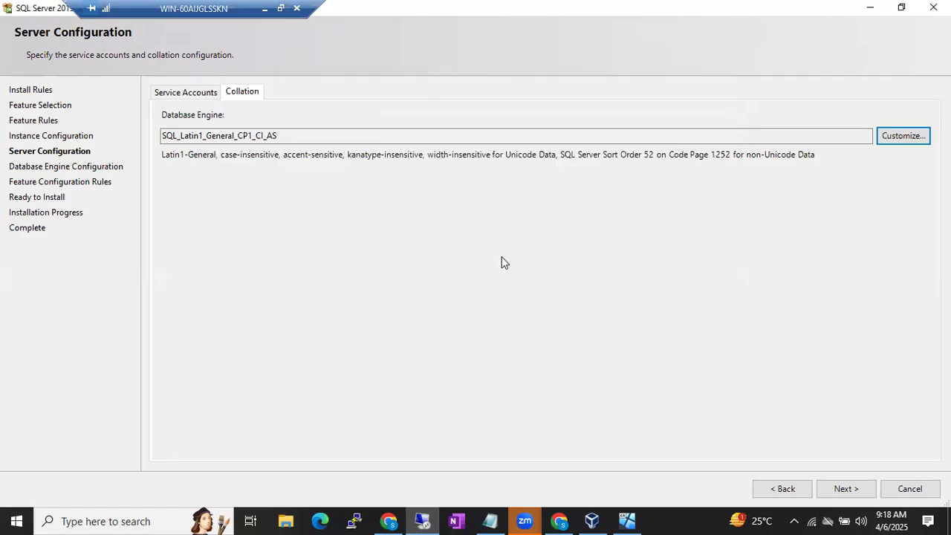
left_click_drag(182, 135, 217, 136)
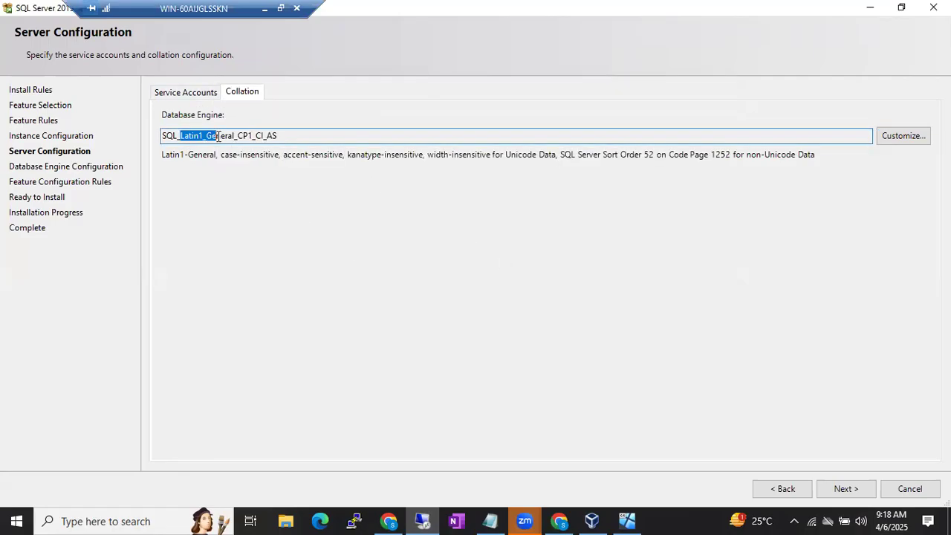
left_click(217, 136)
left_click_drag(178, 136, 265, 137)
left_click(268, 136)
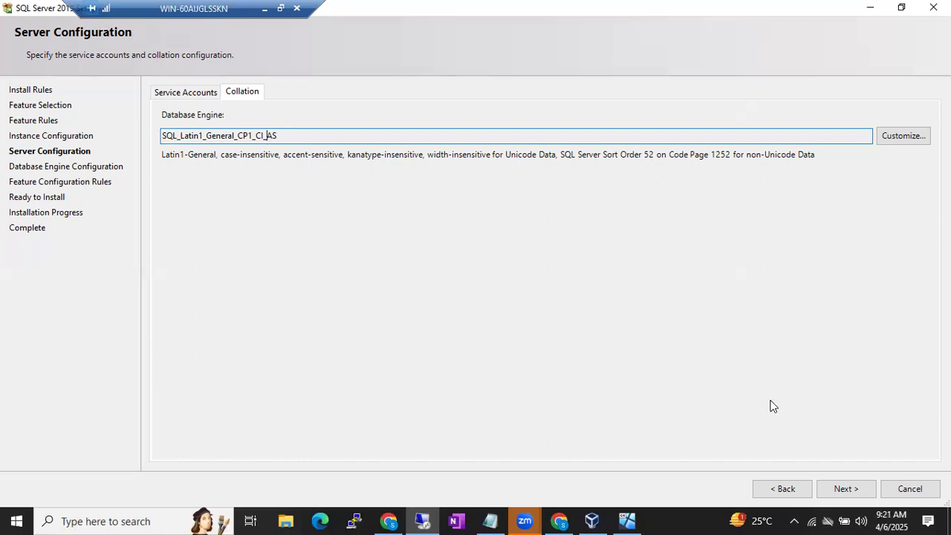
Continue from Server Configuration to the Database Engine Configuration page
left_click(841, 485)
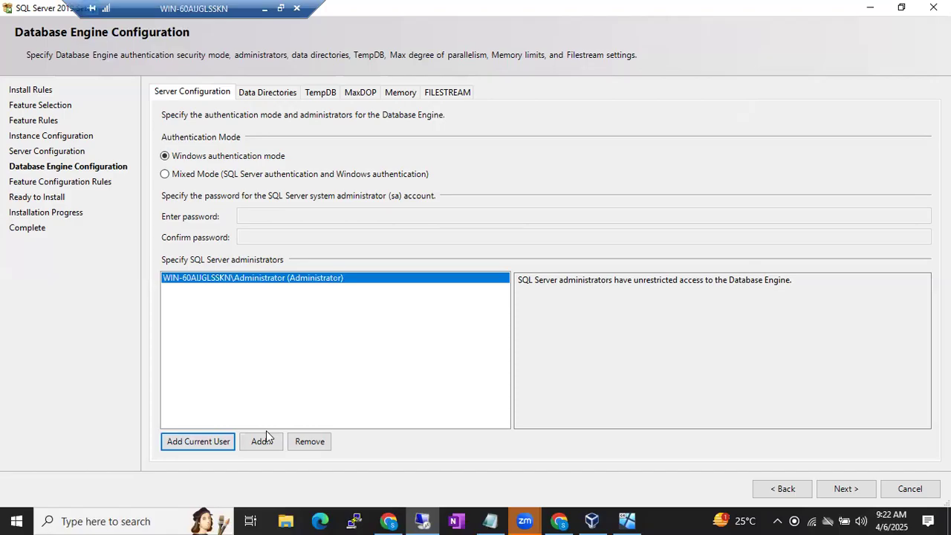
Add the current Administrator account as SQL Server administrator with Windows authentication mode
left_click(269, 316)
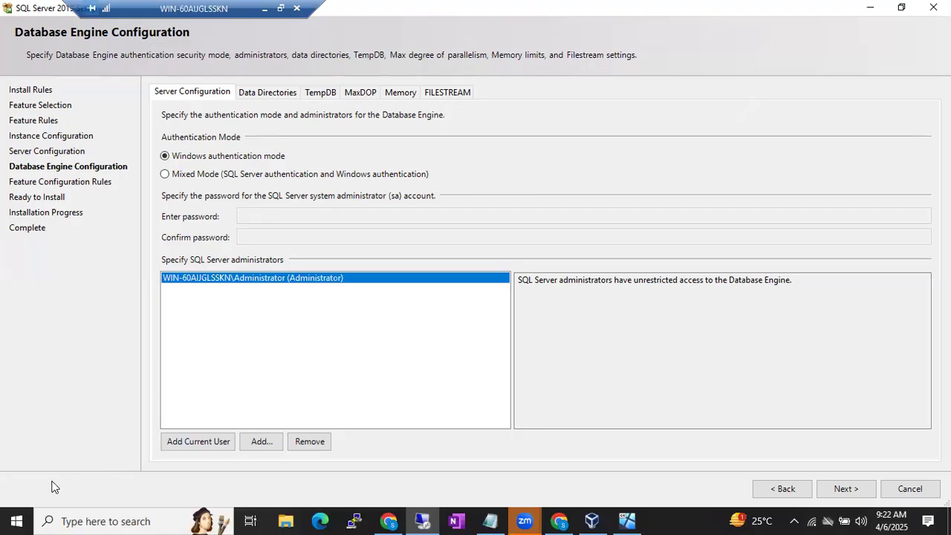
Restore the remote session to full screen, then open and dismiss the VM's Start menu
left_click(666, 513)
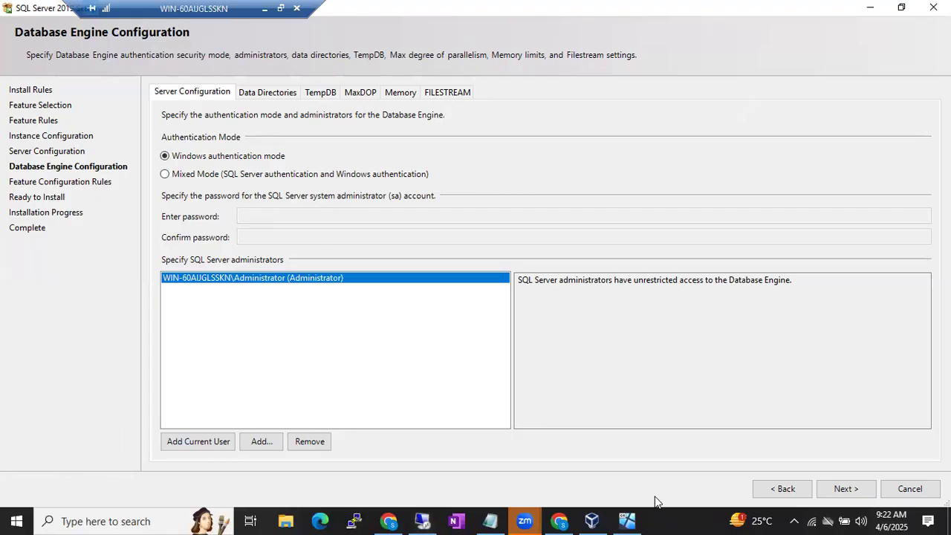
left_click(654, 495)
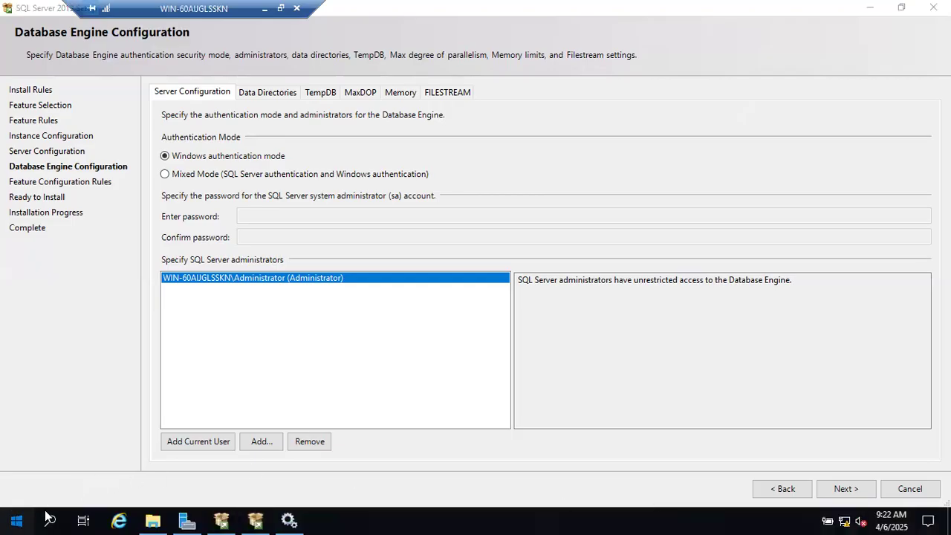
left_click(16, 519)
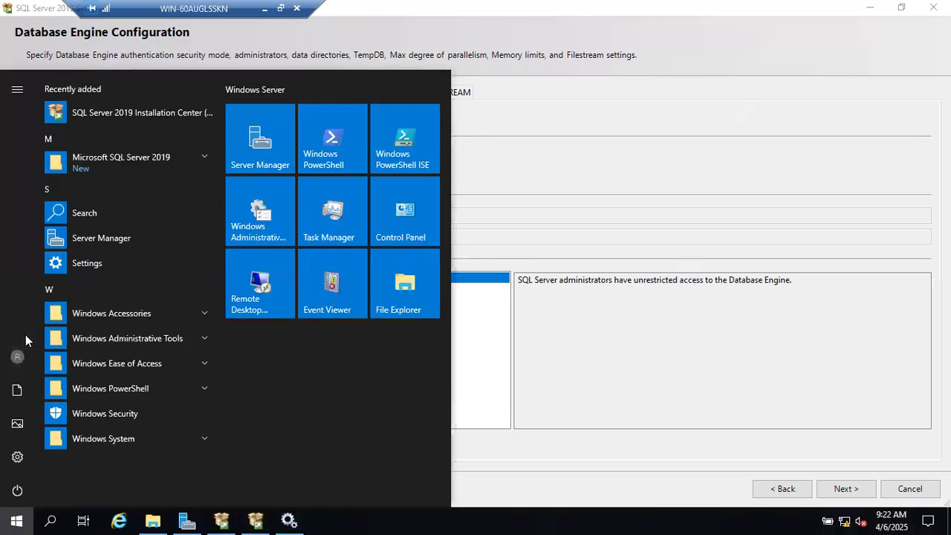
left_click(505, 330)
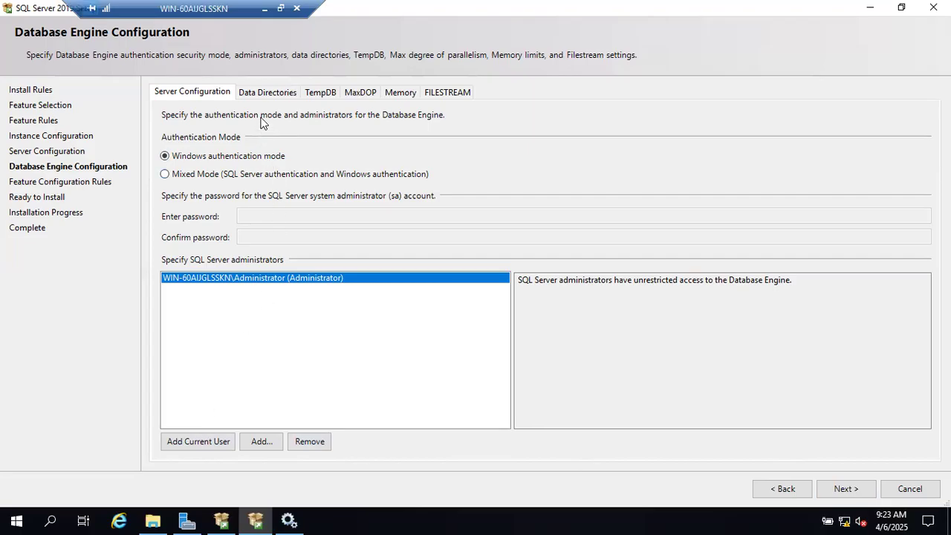
left_click(260, 93)
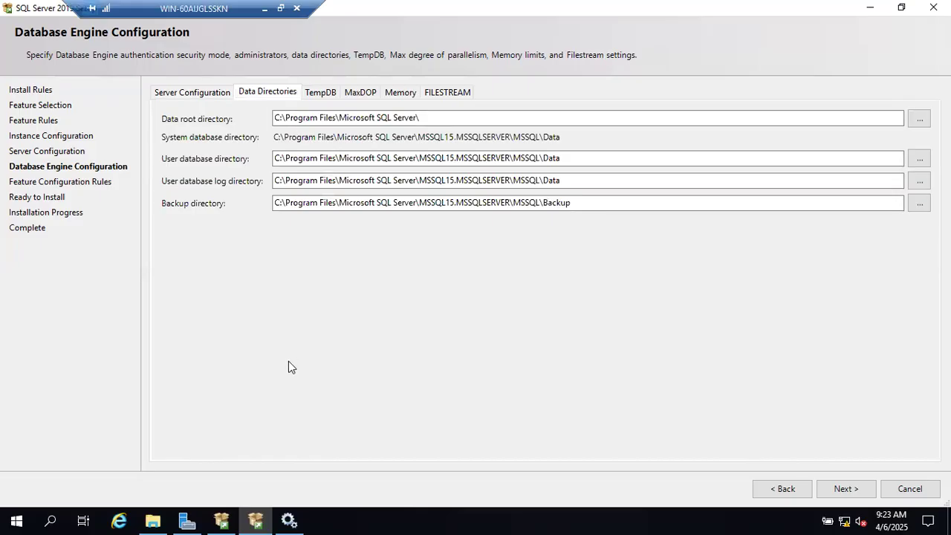
left_click(152, 520)
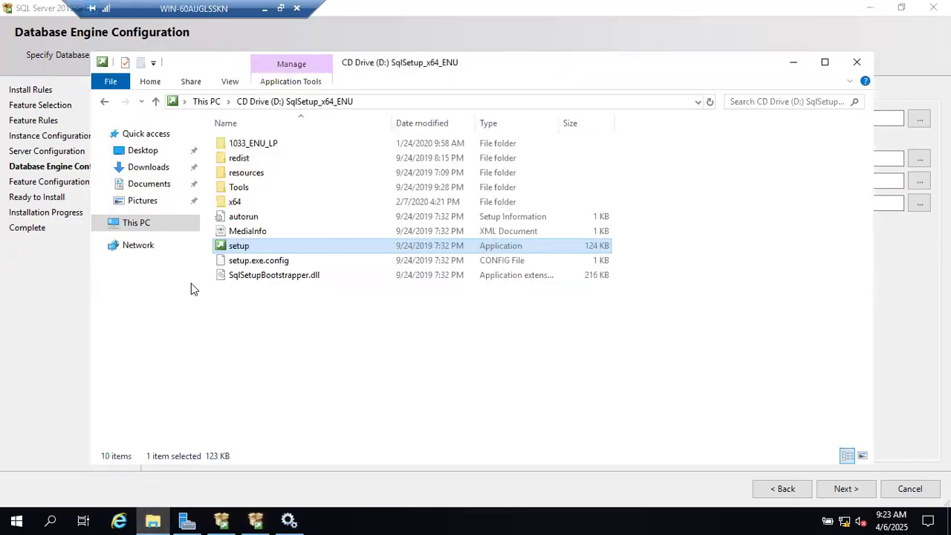
right_click(140, 222)
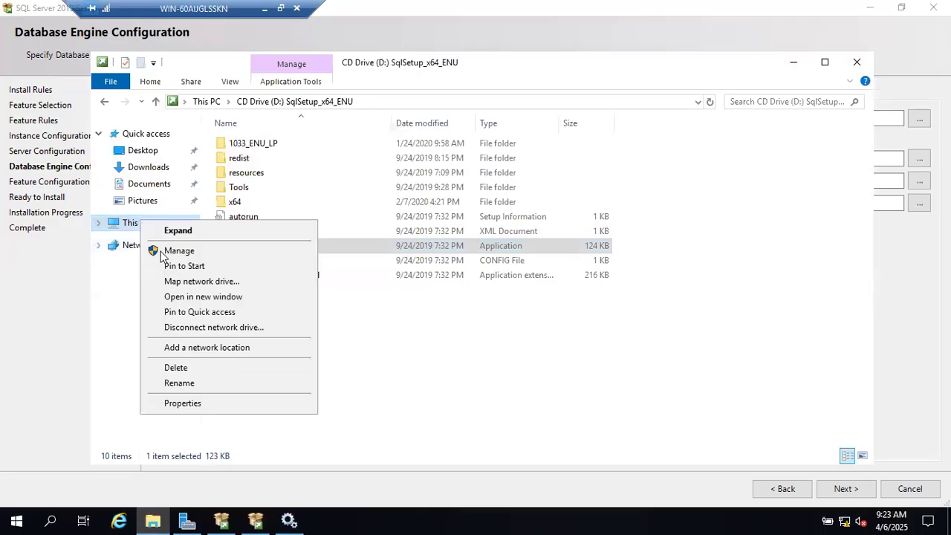
left_click(173, 297)
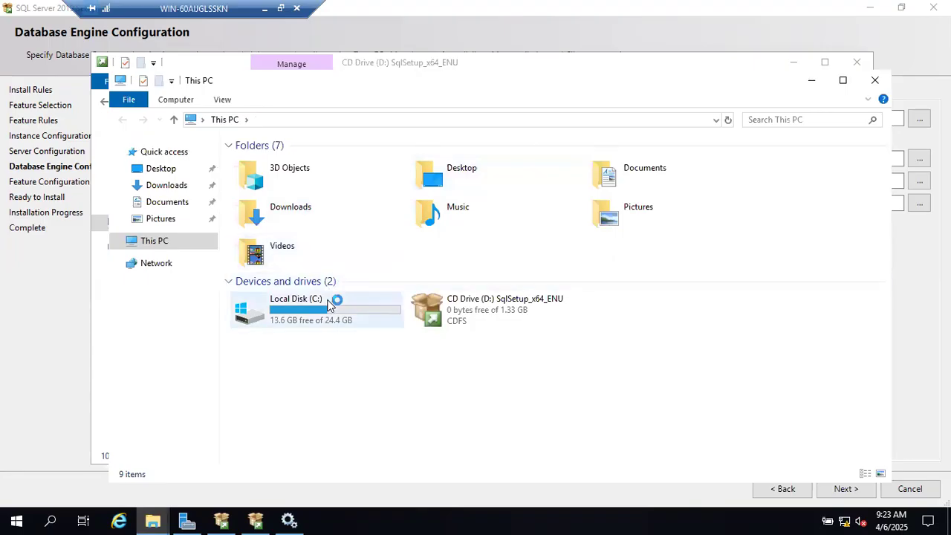
left_click(817, 83)
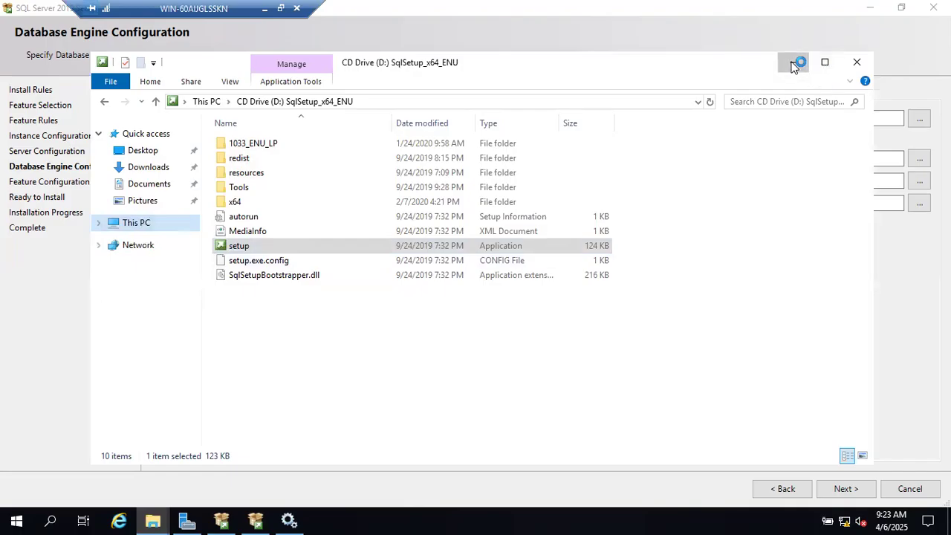
left_click(792, 64)
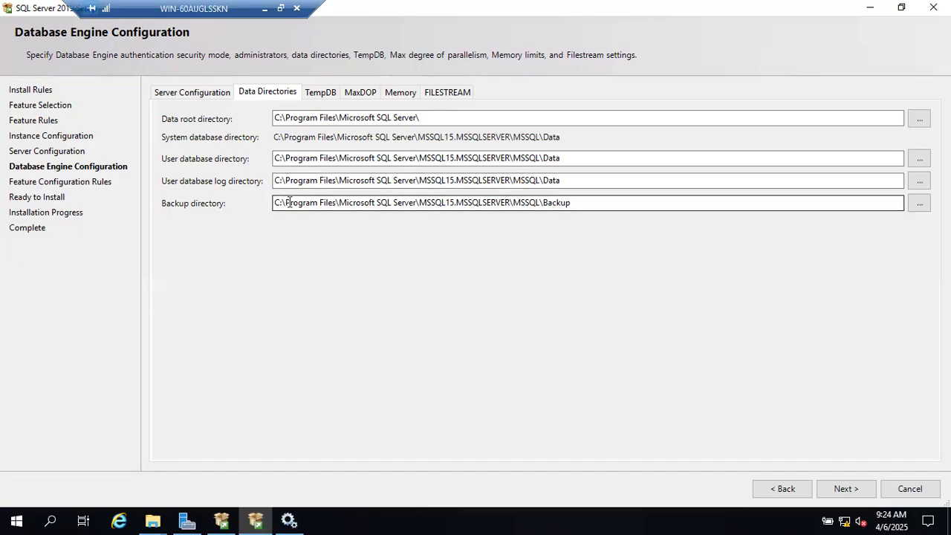
Review the TempDB, MaxDOP, Memory and FILESTREAM tabs, return to Server Configuration, and continue
left_click(320, 93)
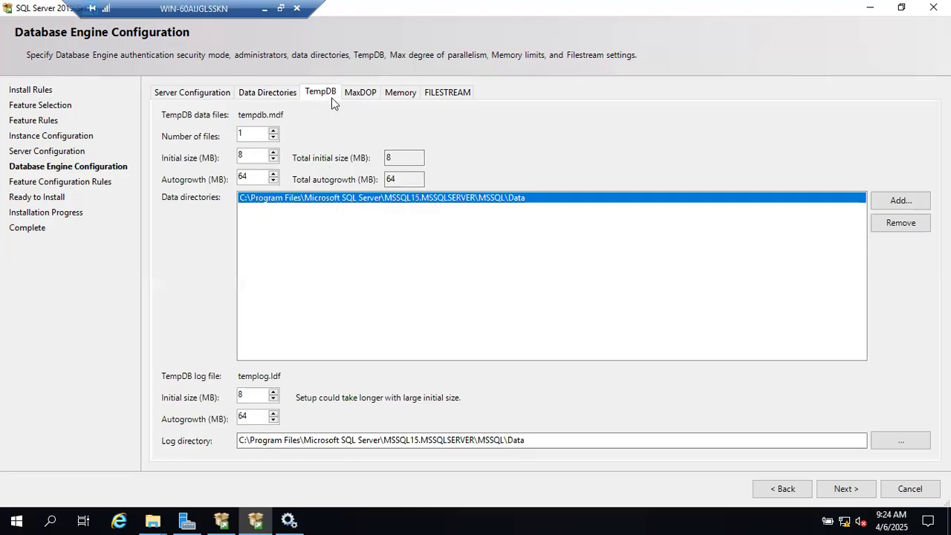
left_click(351, 95)
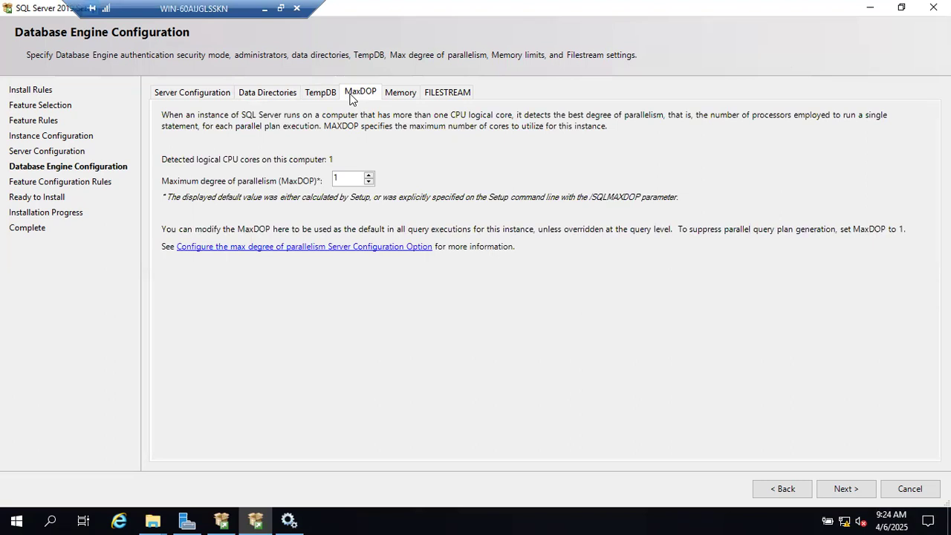
left_click(402, 94)
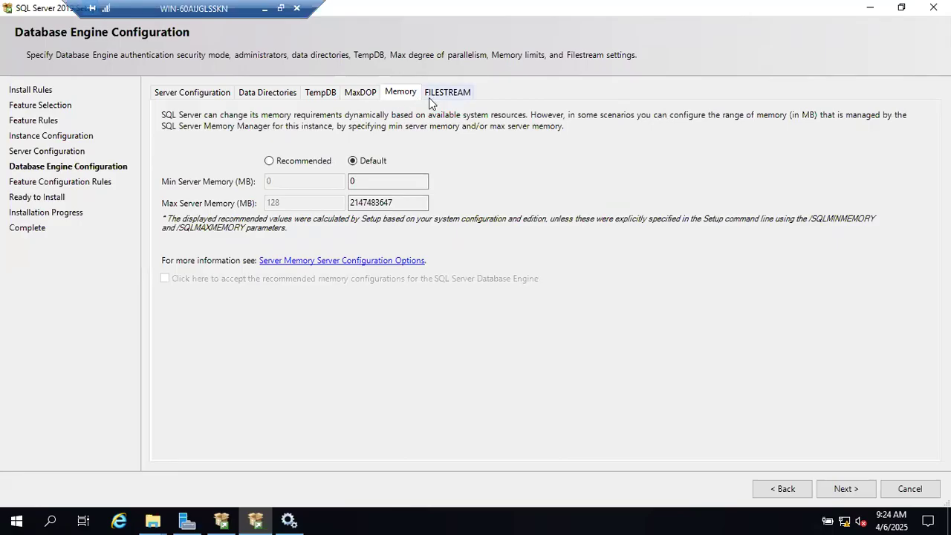
left_click(430, 94)
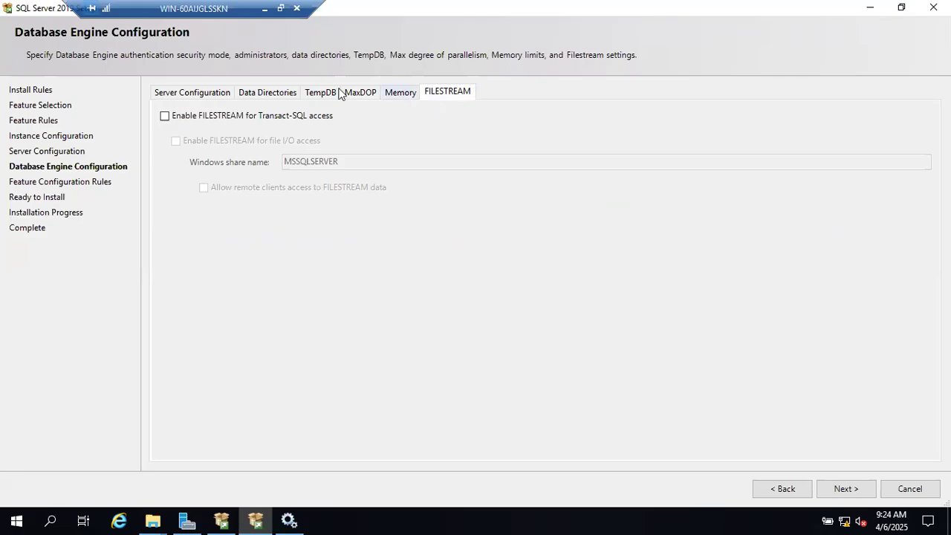
left_click(185, 95)
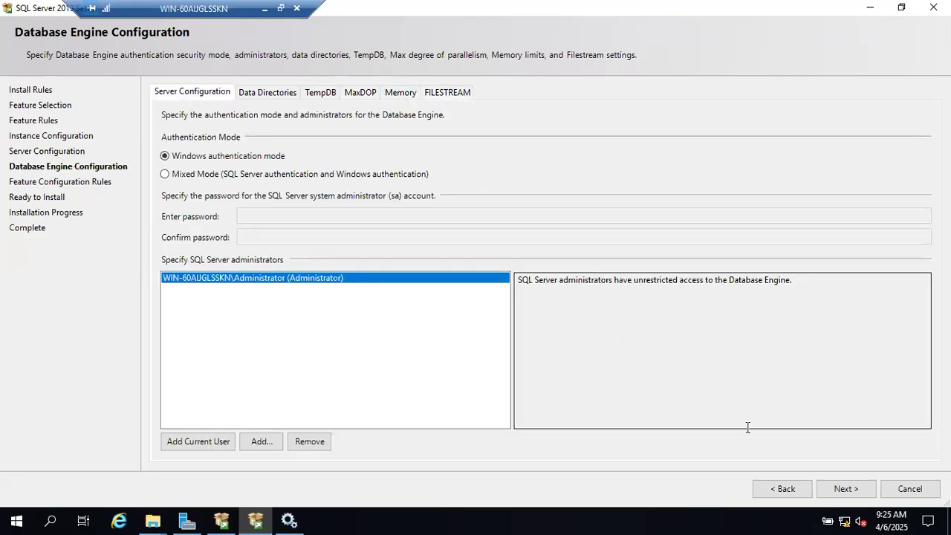
left_click(839, 488)
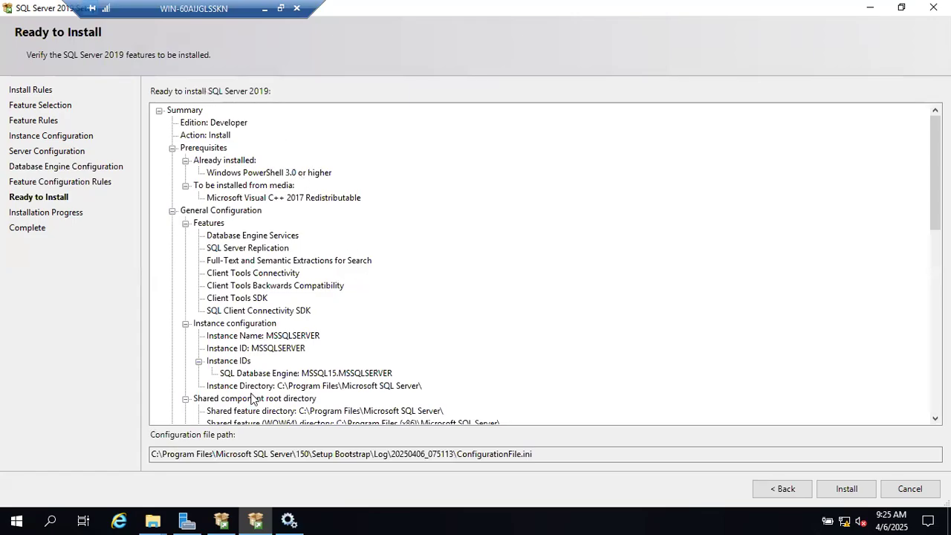
Scroll the Ready to Install summary, minimize the setup and Services windows, then restore setup
scroll(251, 398, "down", 11)
scroll(251, 398, "down", 3)
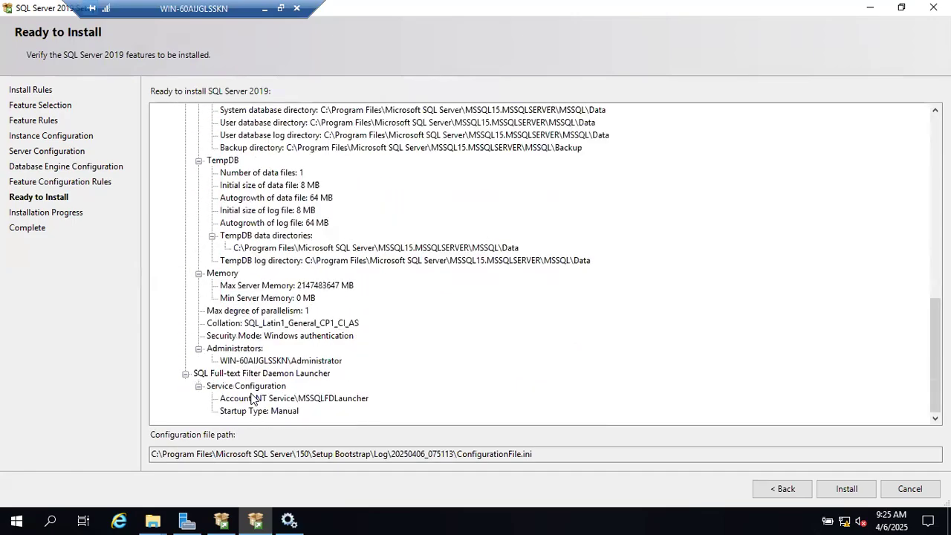
left_click(868, 9)
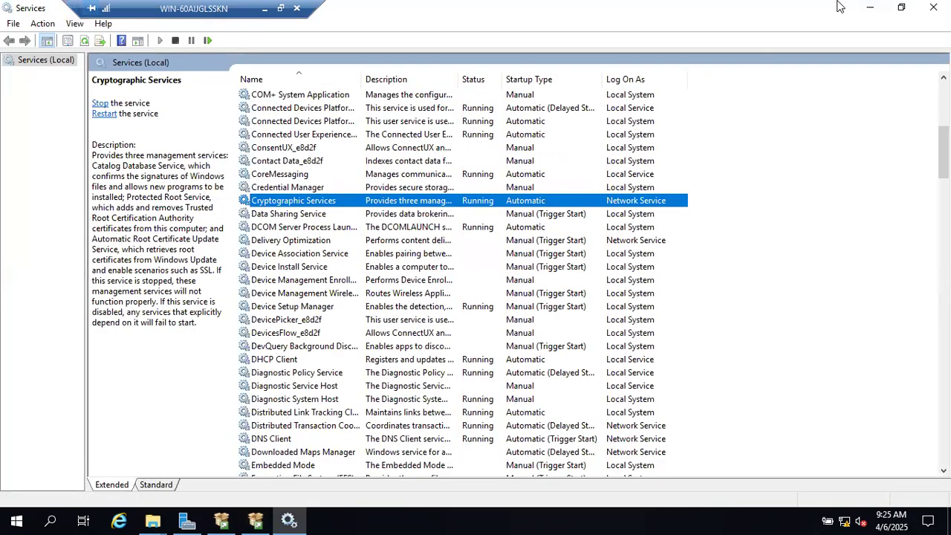
left_click(868, 9)
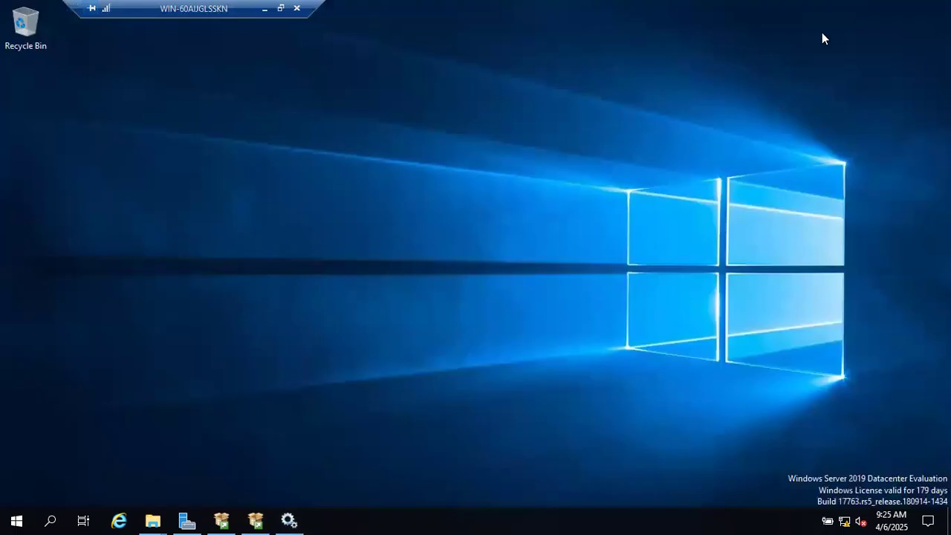
left_click(255, 519)
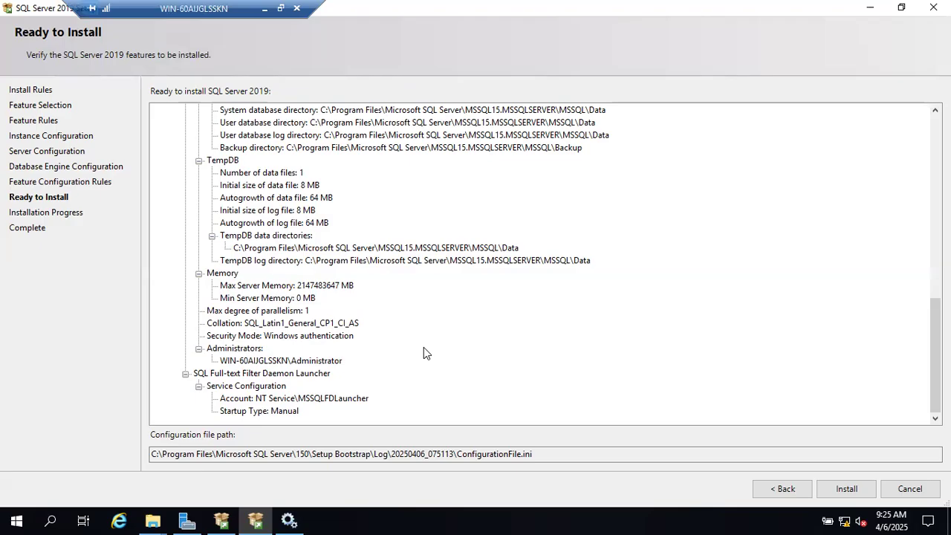
scroll(424, 347, "up", 10)
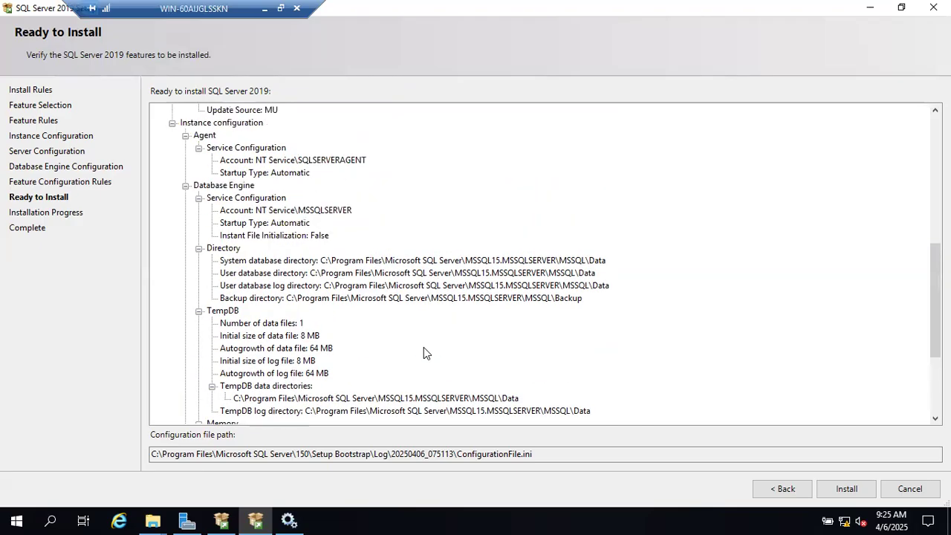
scroll(424, 353, "up", 3)
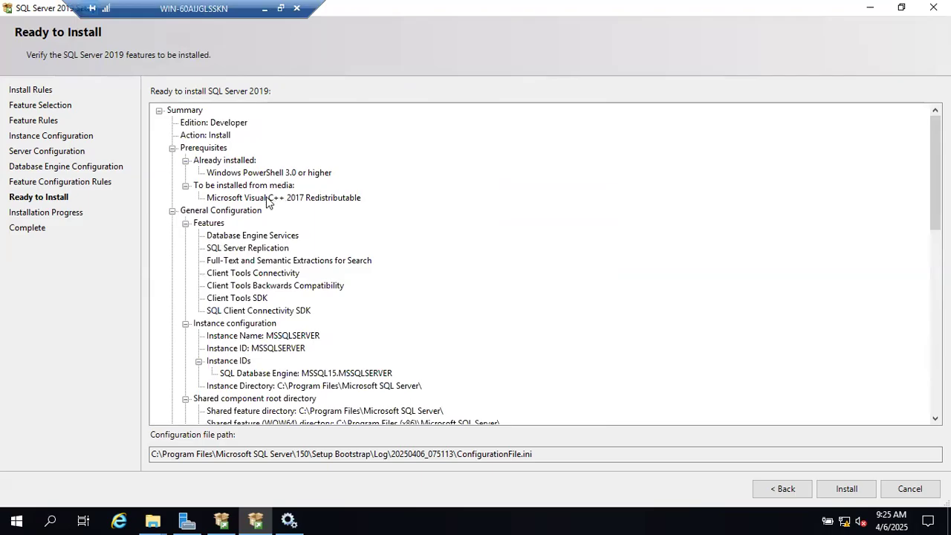
scroll(324, 214, "down", 1)
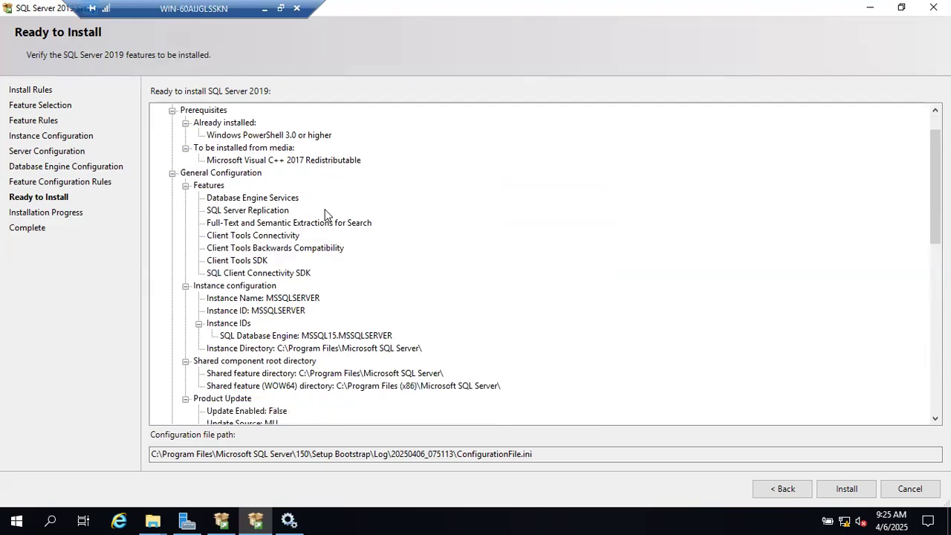
scroll(324, 215, "down", 1)
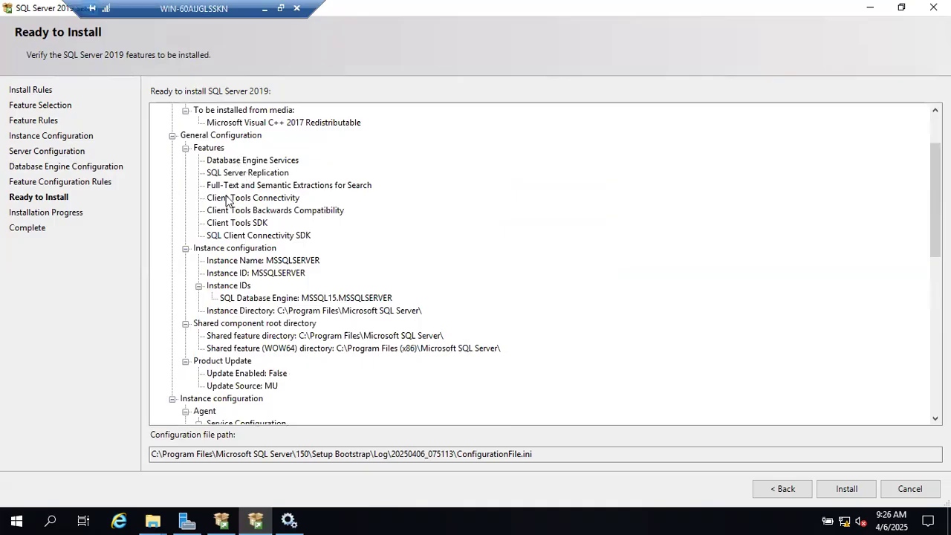
scroll(226, 223, "down", 1)
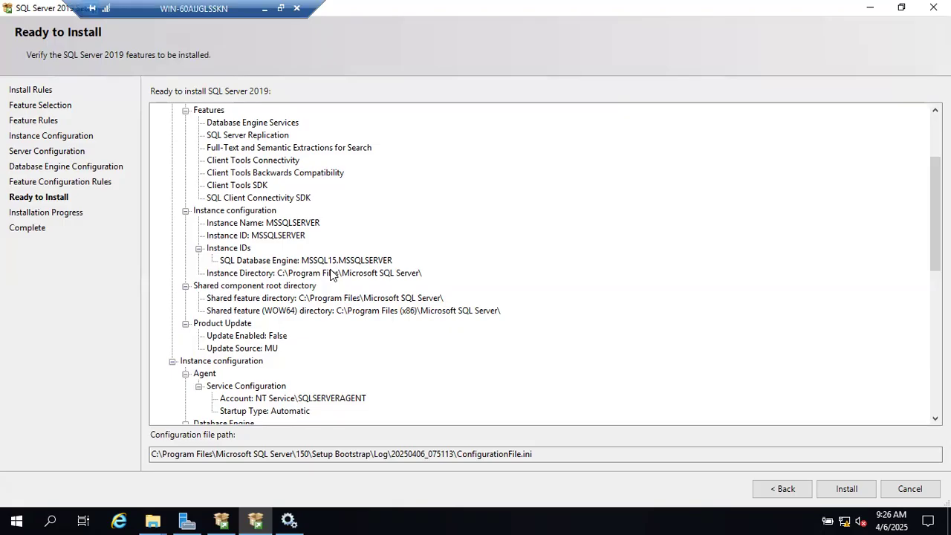
scroll(321, 309, "down", 7)
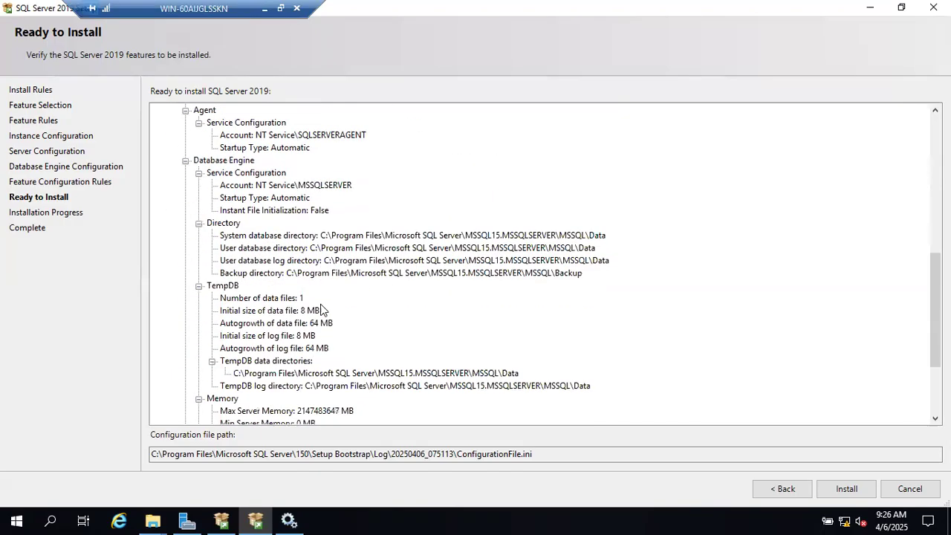
scroll(321, 309, "down", 2)
scroll(317, 282, "down", 1)
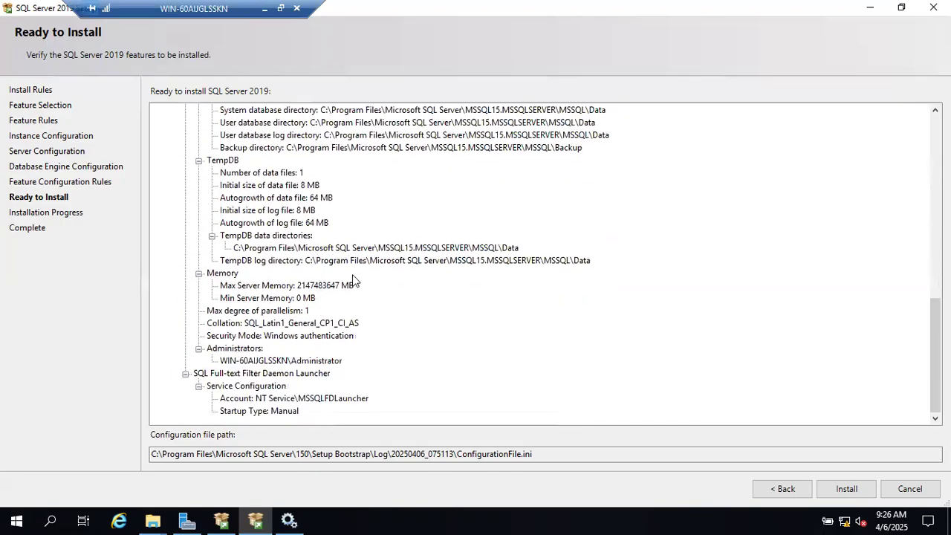
left_click(276, 361)
left_click(274, 325)
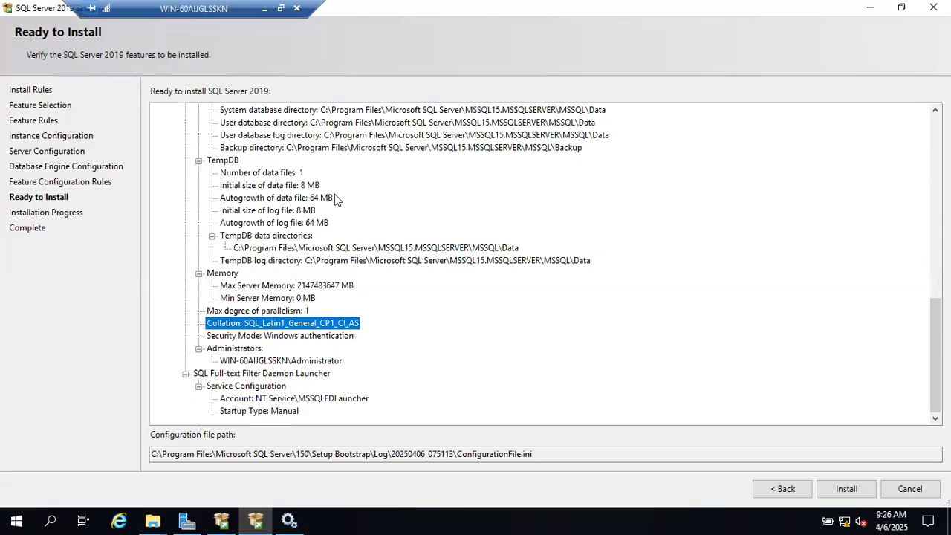
left_click(292, 337)
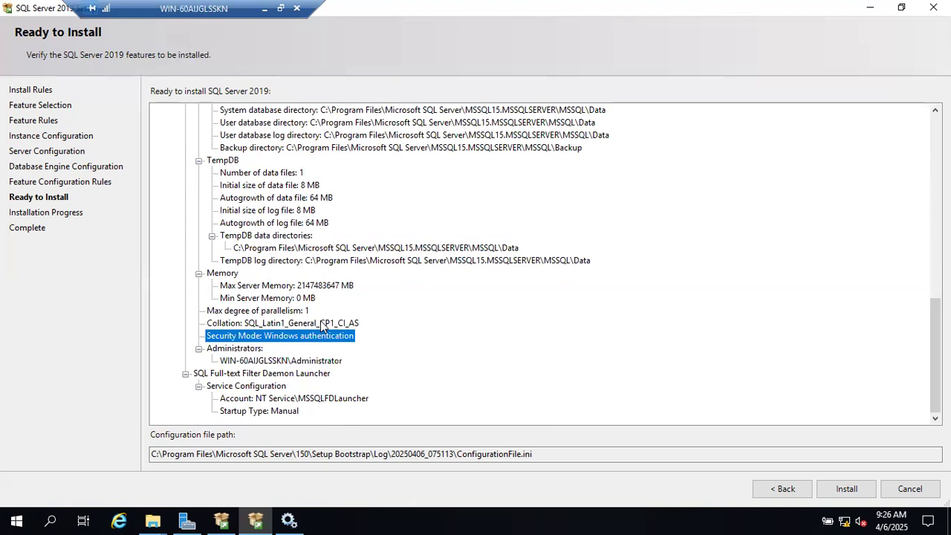
left_click_drag(456, 456, 543, 454)
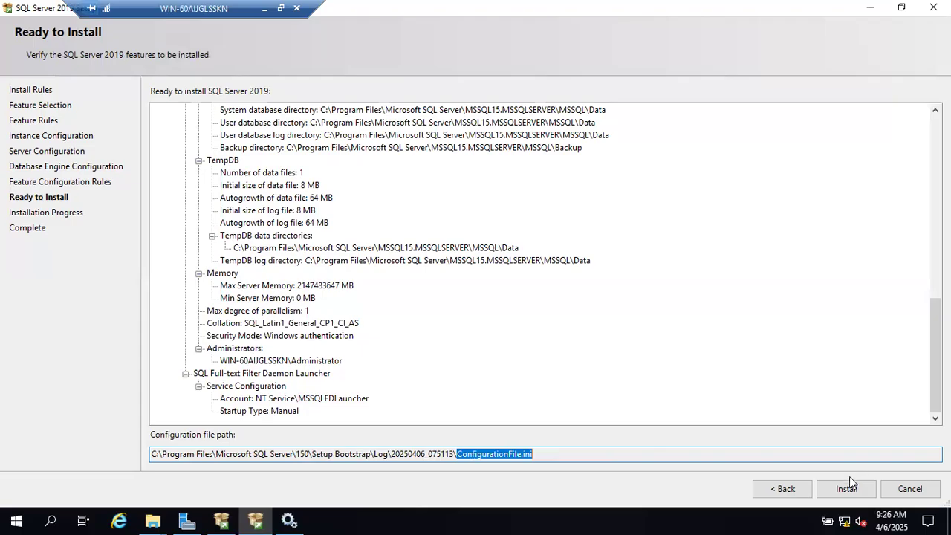
Review the Ready to Install summary and its dated log folder path, then launch the SQL Server installation
scroll(719, 276, "up", 15)
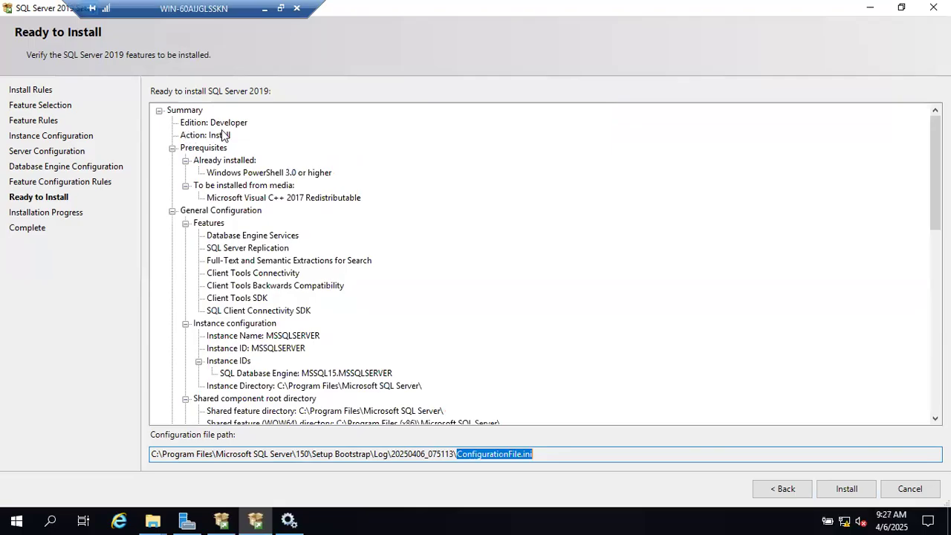
scroll(406, 240, "down", 15)
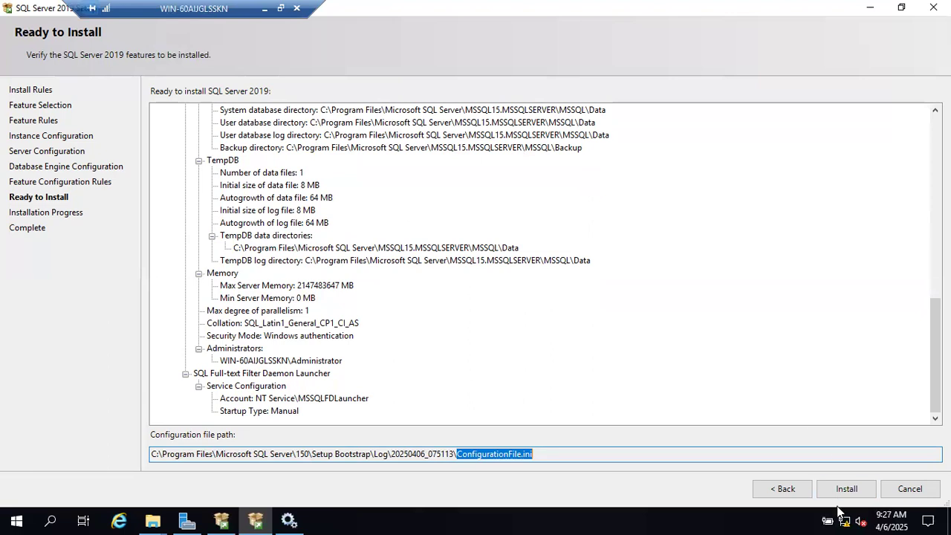
left_click_drag(565, 454, 388, 454)
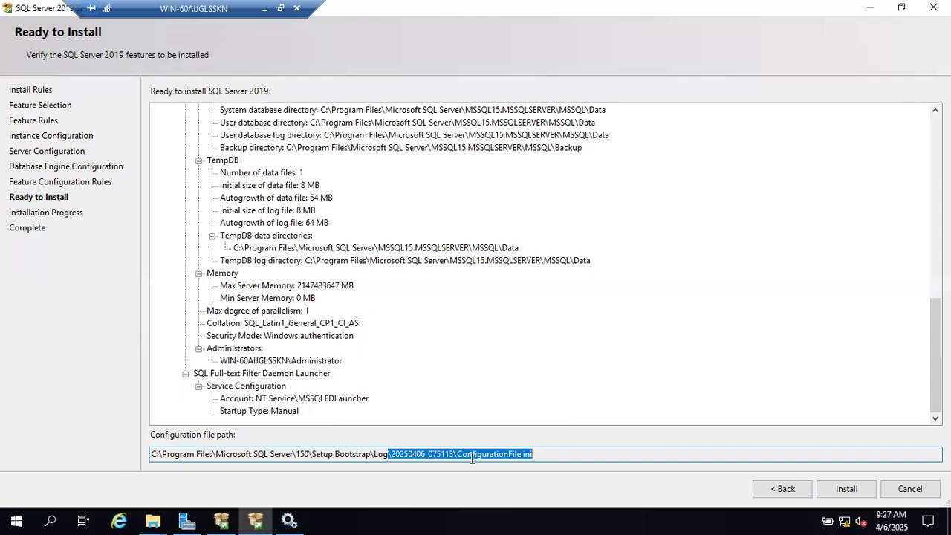
left_click(823, 487)
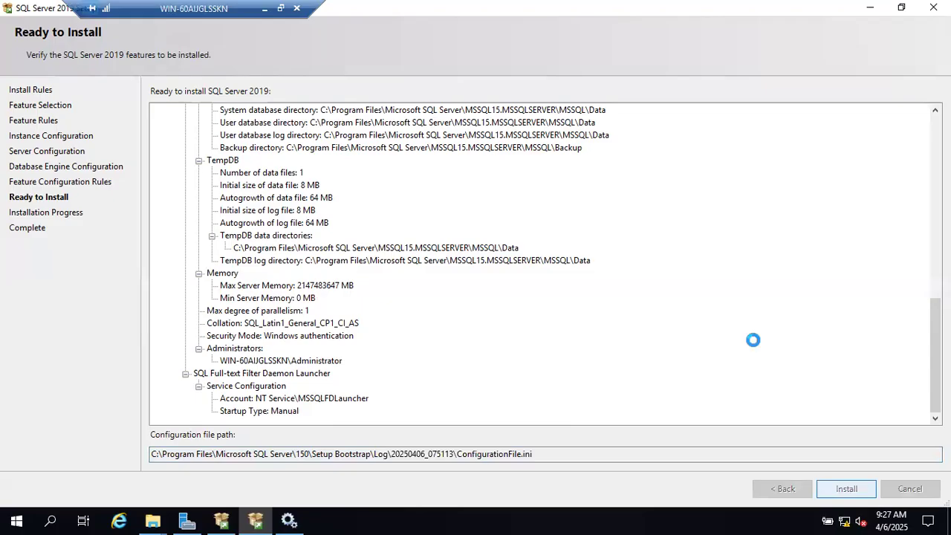
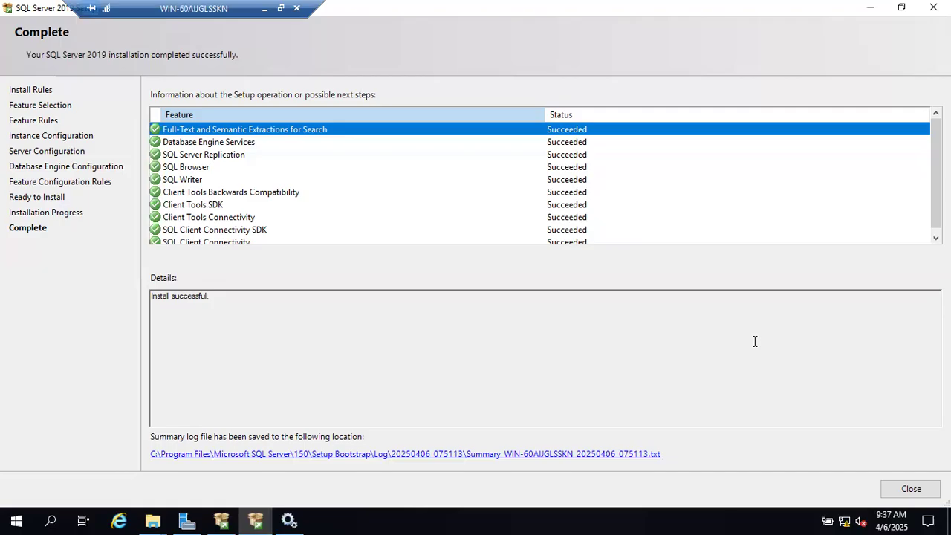
Confirm Database Engine, Replication, Browser and Client Tools features all show install successful
left_click(262, 10)
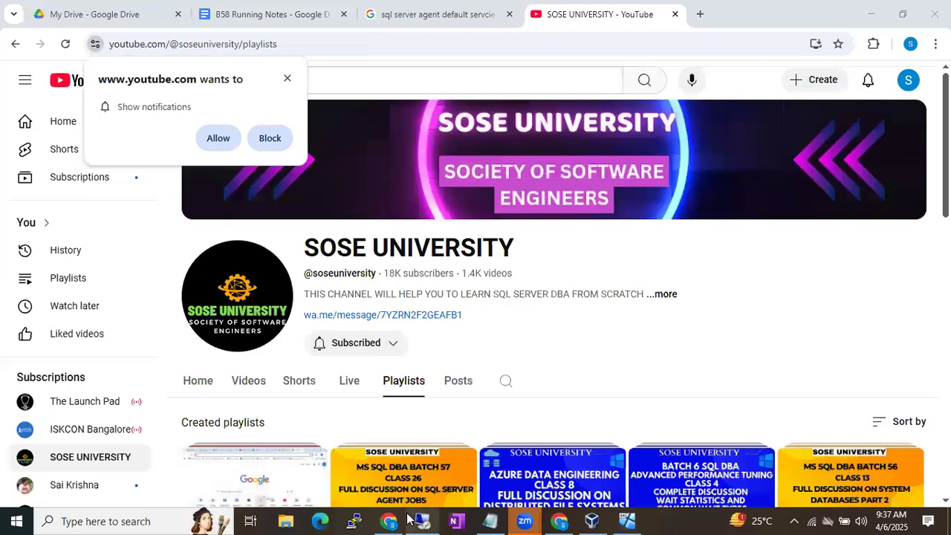
left_click(410, 519)
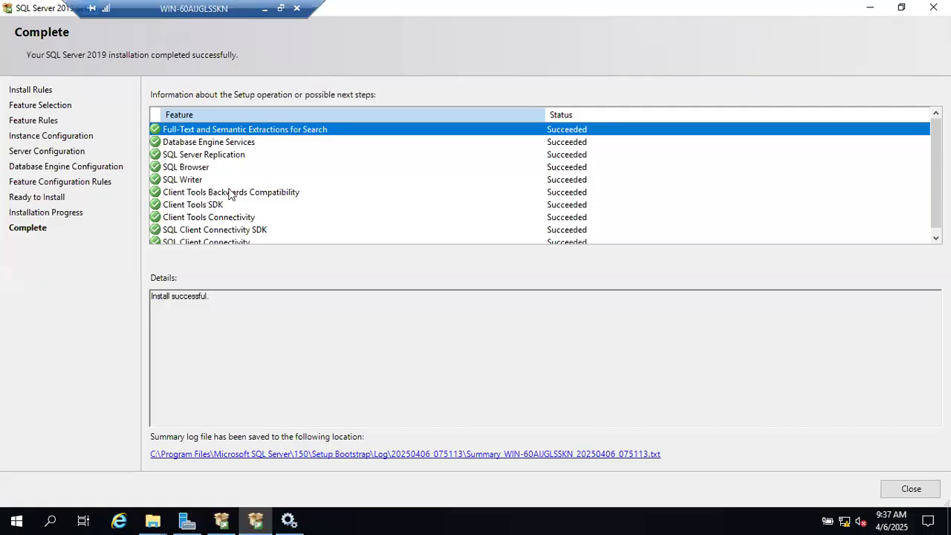
left_click(175, 143)
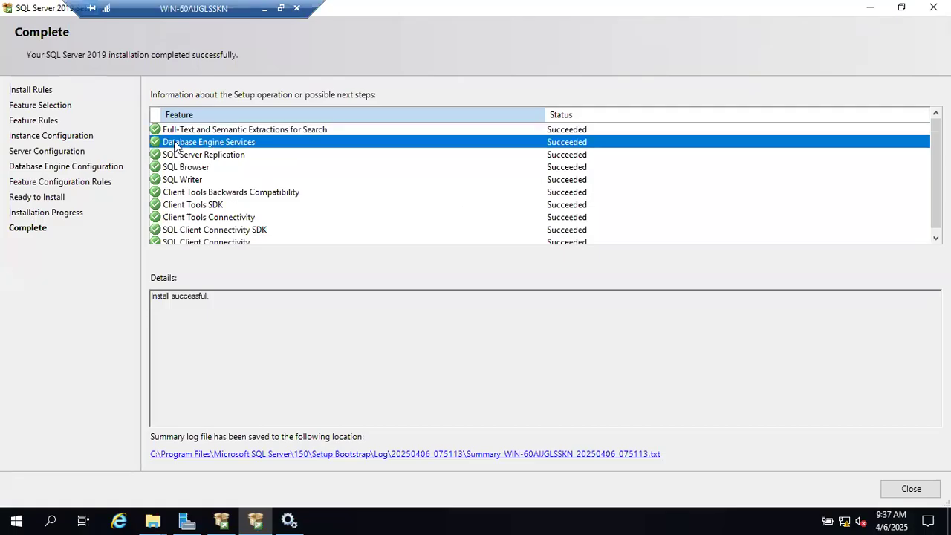
left_click(176, 155)
left_click(175, 167)
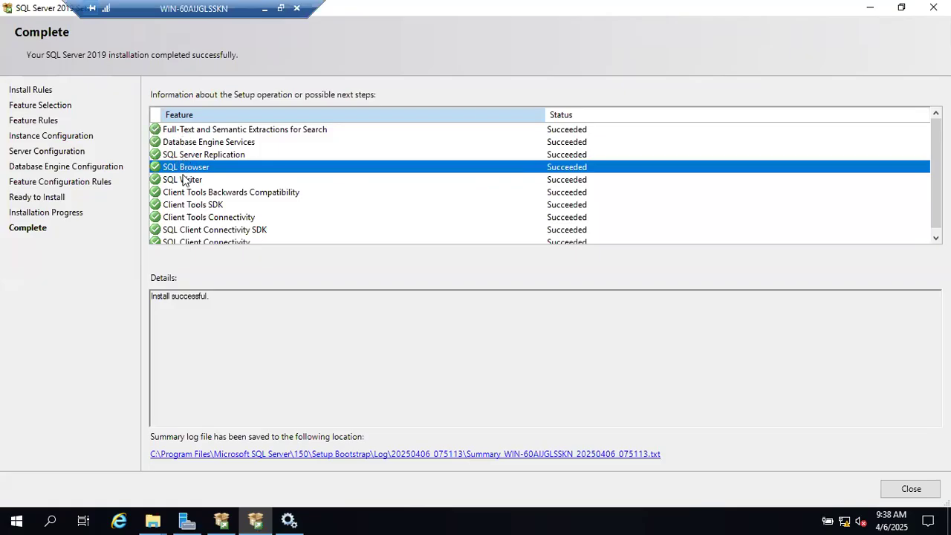
left_click(185, 193)
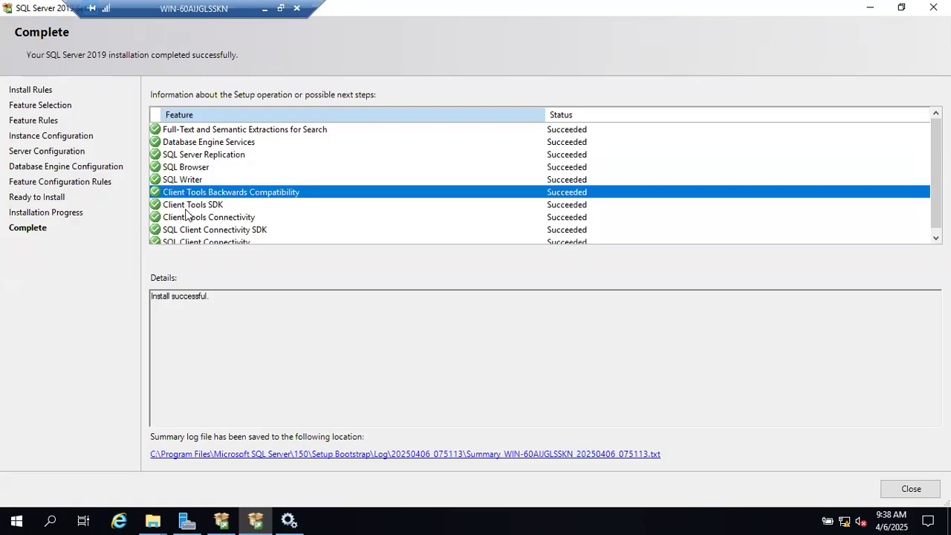
left_click(186, 217)
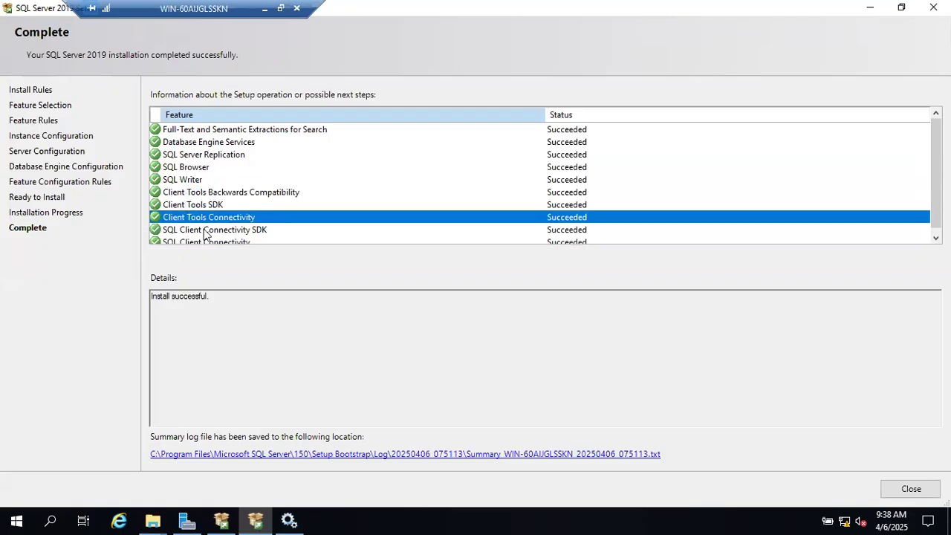
scroll(199, 229, "down", 1)
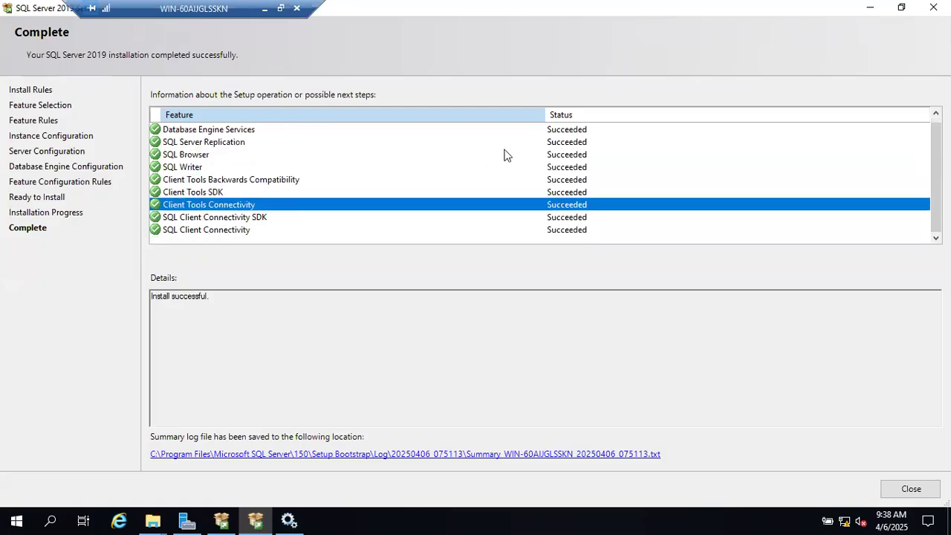
scroll(508, 155, "up", 1)
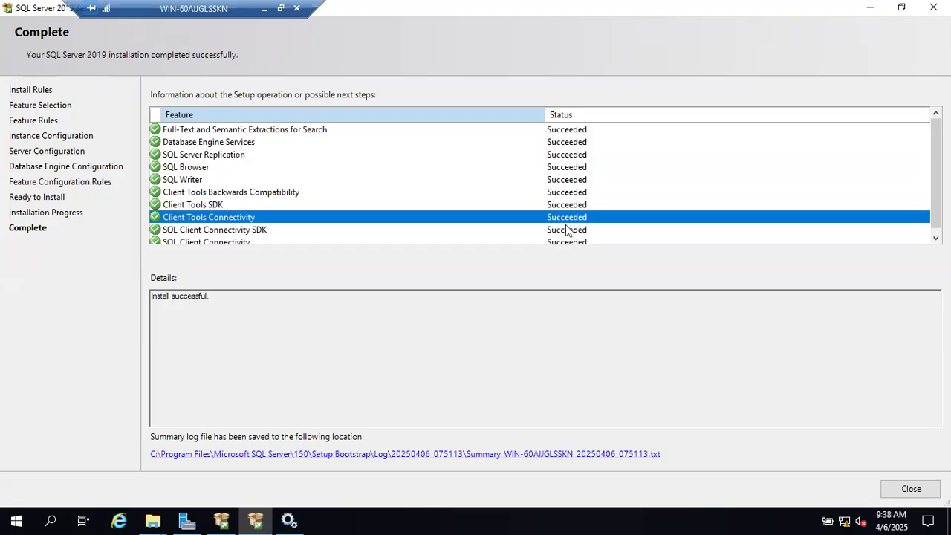
scroll(566, 231, "down", 1)
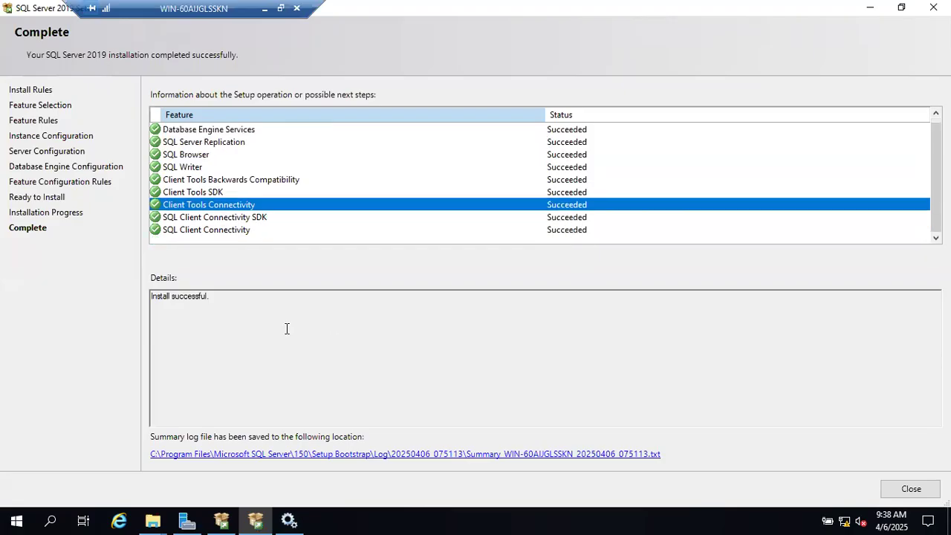
left_click_drag(231, 299, 139, 286)
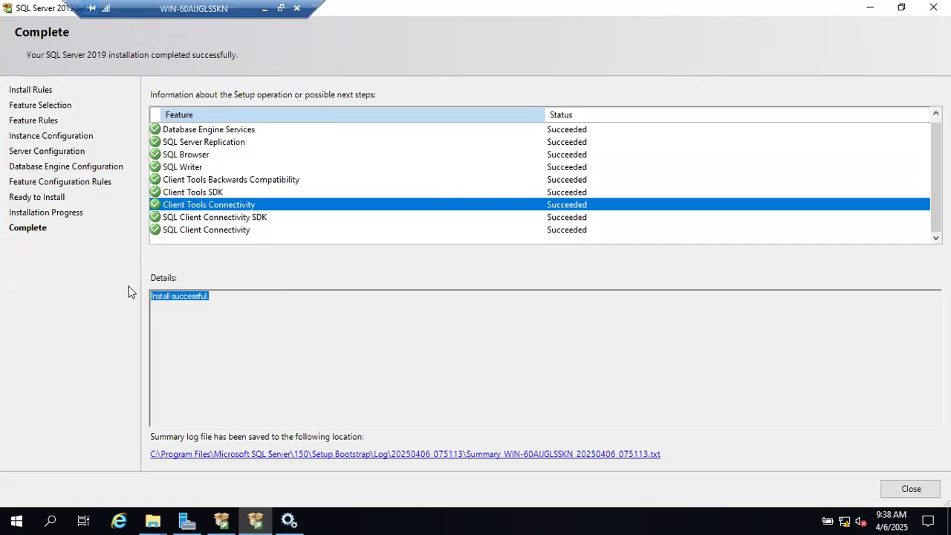
Open the summary log and highlight the Final result Passed line and exit code 0
left_click(490, 454)
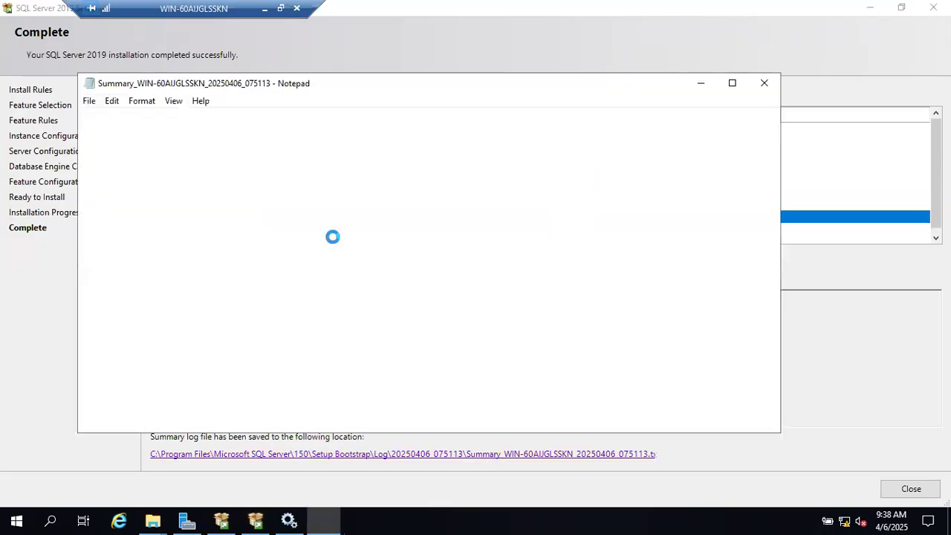
left_click_drag(97, 129, 308, 128)
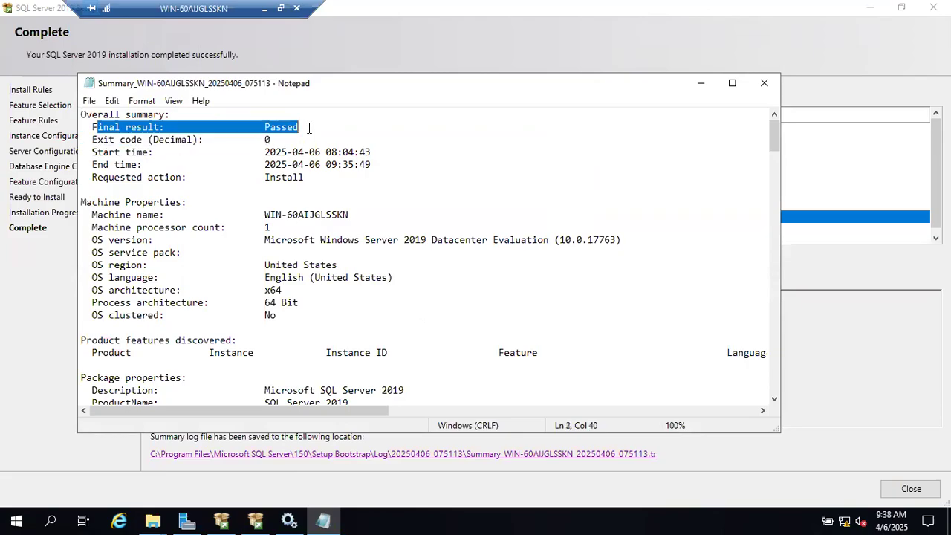
left_click(309, 128)
left_click_drag(165, 139, 286, 136)
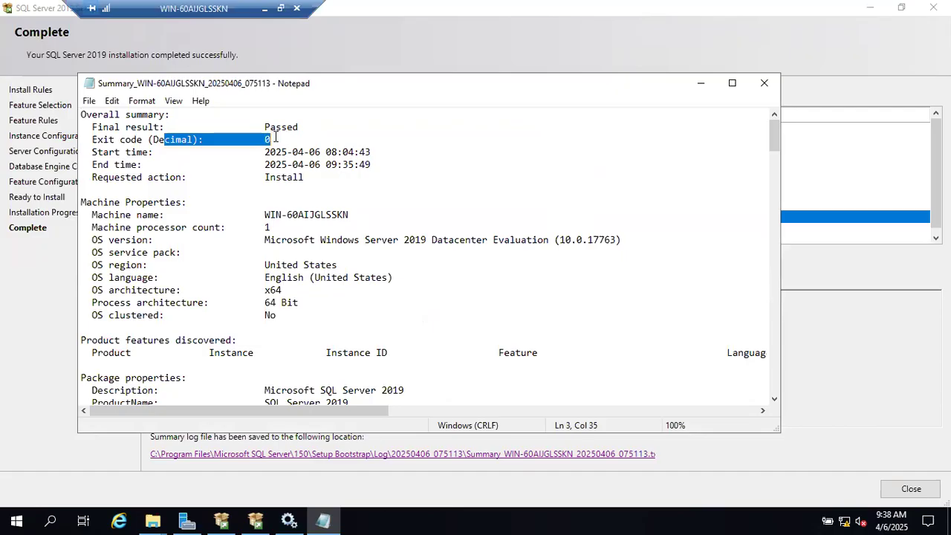
scroll(320, 219, "down", 11)
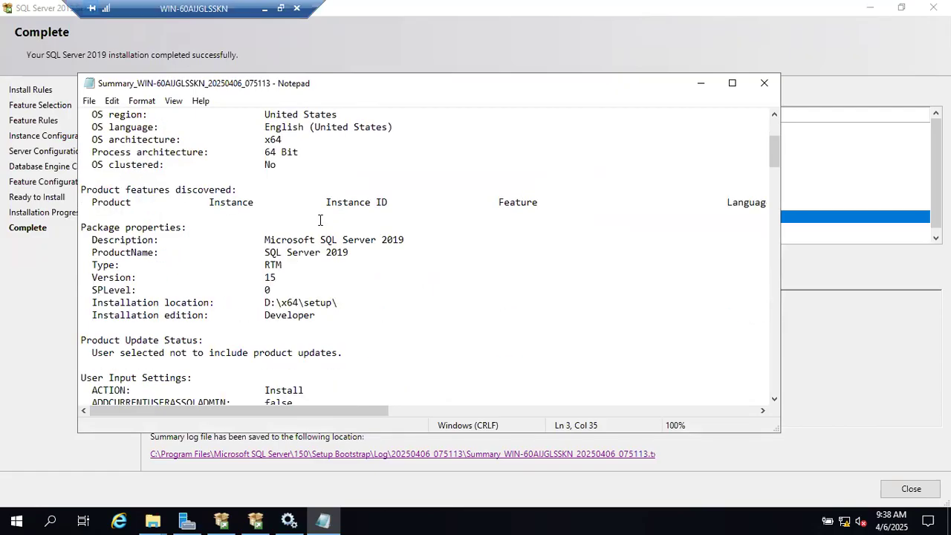
scroll(320, 220, "down", 16)
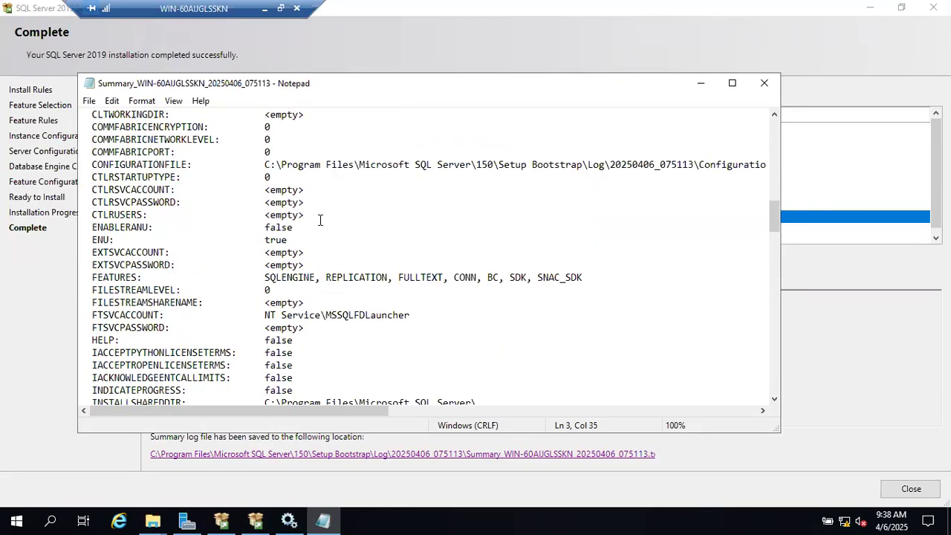
scroll(320, 220, "up", 3)
Review the installed features and firewall warning lines, then close the log and setup wizard
left_click(287, 202)
left_click(496, 214, "shift")
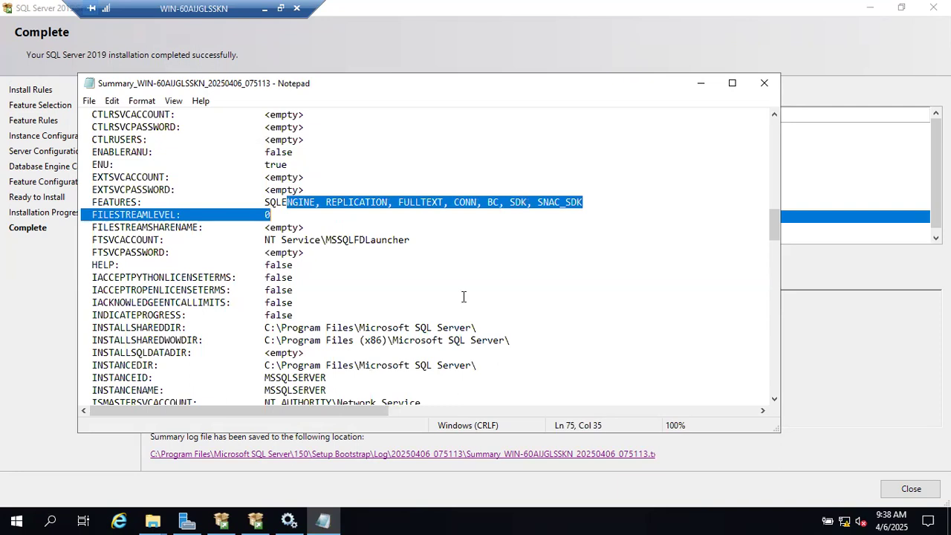
scroll(463, 297, "down", 15)
scroll(463, 297, "down", 20)
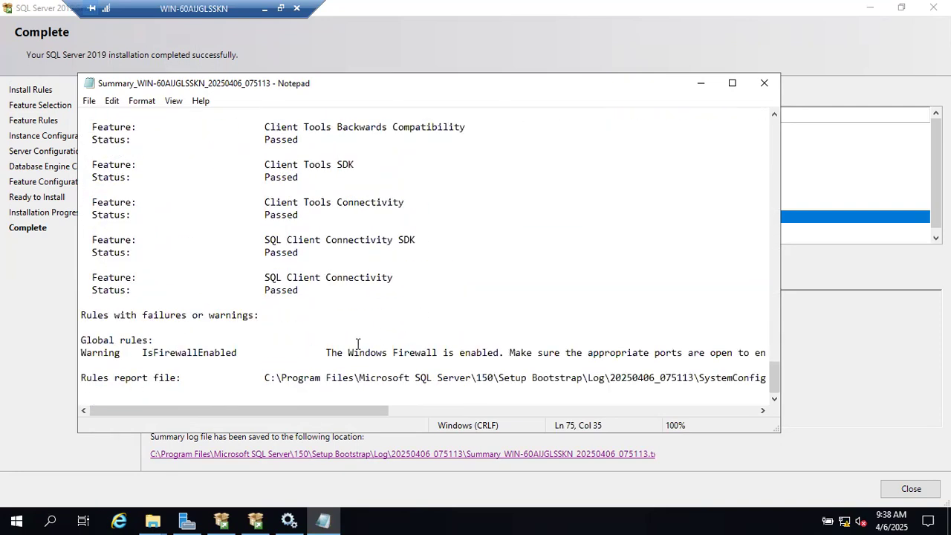
left_click_drag(81, 352, 467, 377)
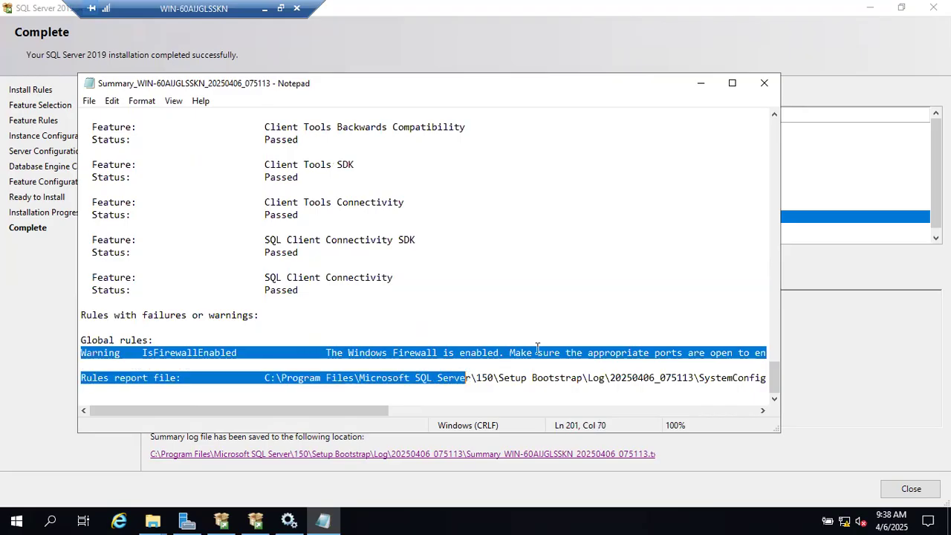
left_click(765, 84)
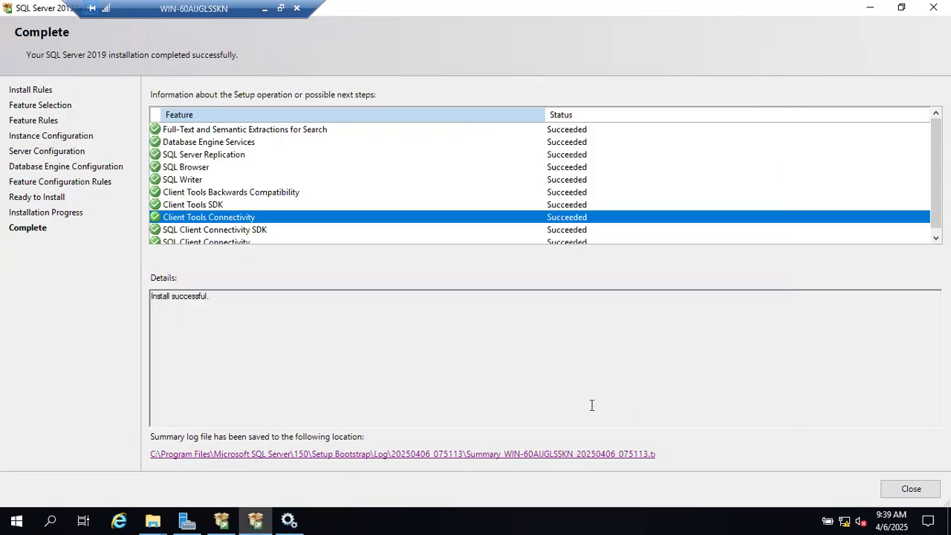
left_click(895, 489)
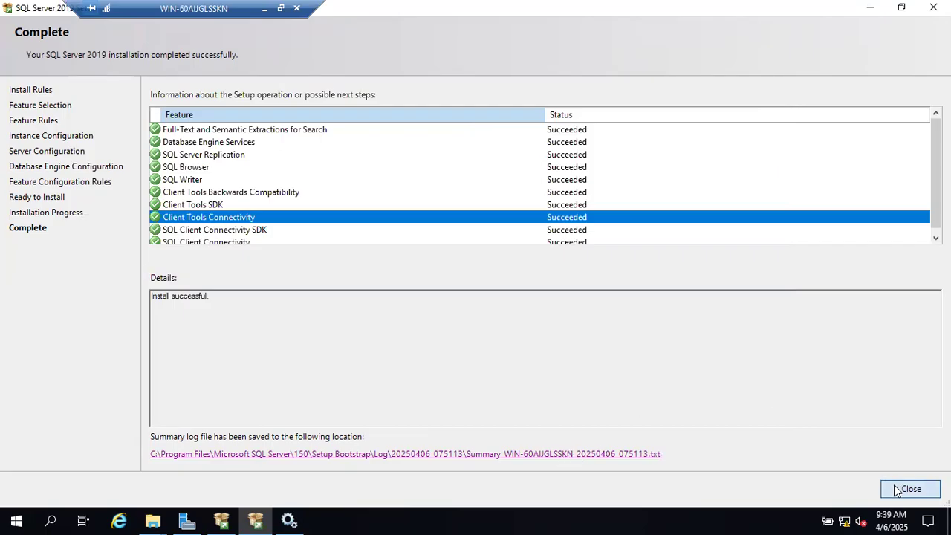
Search the SOSE UNIVERSITY channel's videos for 'command based installation'
left_click(263, 9)
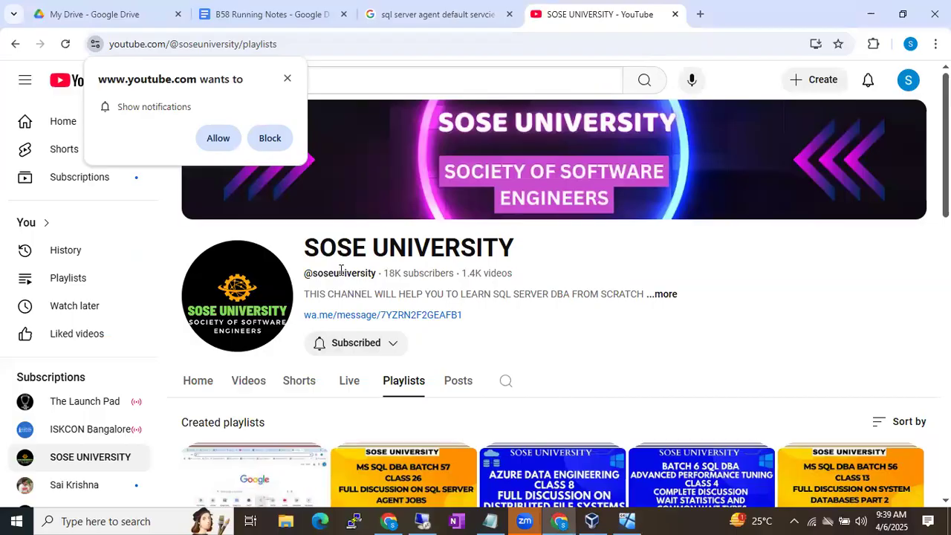
left_click(253, 381)
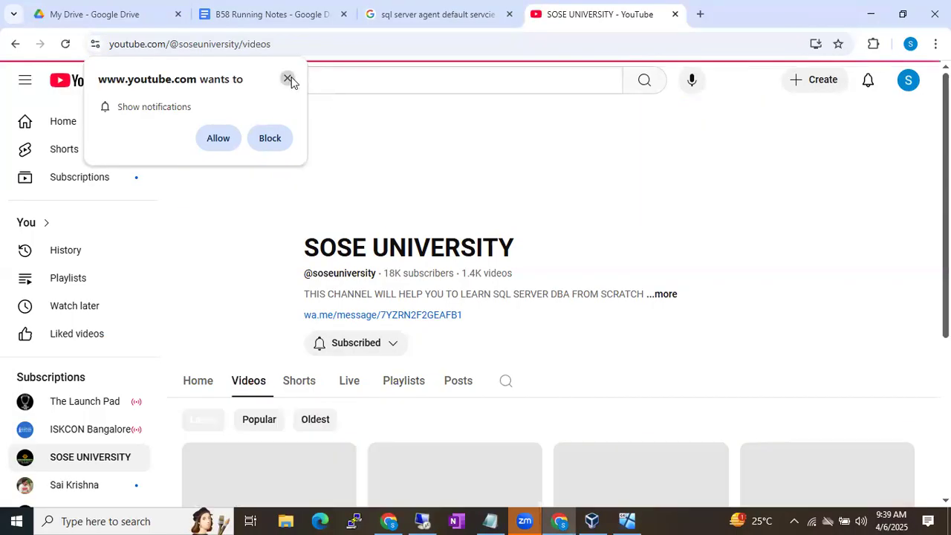
left_click(506, 383)
scroll(536, 391, "down", 1)
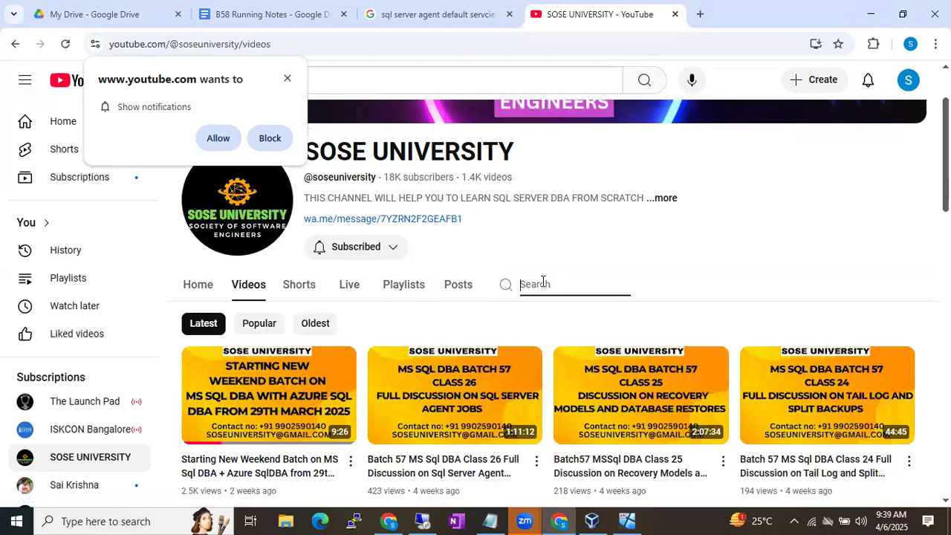
type("command based o")
type("nstalltaio")
key("BackSpace")
key("BackSpace")
key("BackSpace")
type("ation")
key("Return")
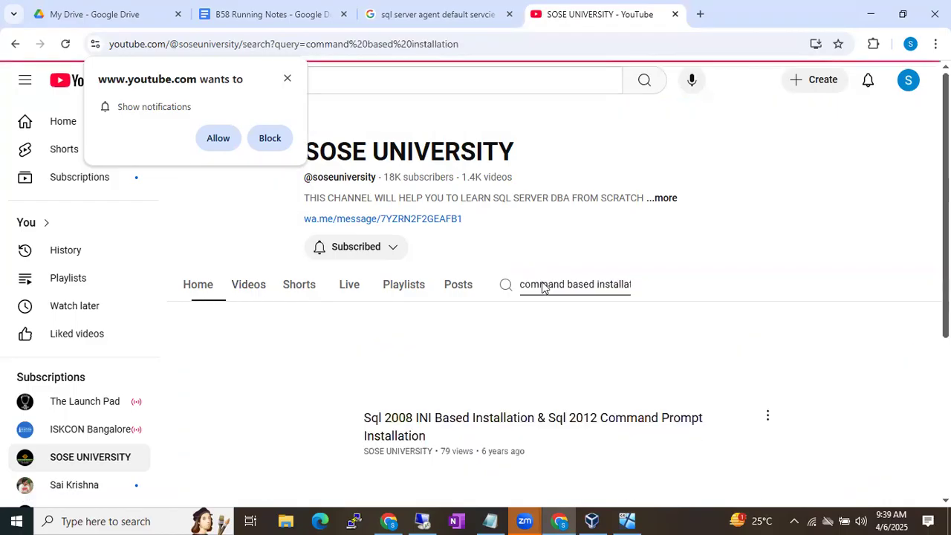
Browse the 'command based installation' results for SQL Server command-prompt installation videos
scroll(510, 369, "down", 2)
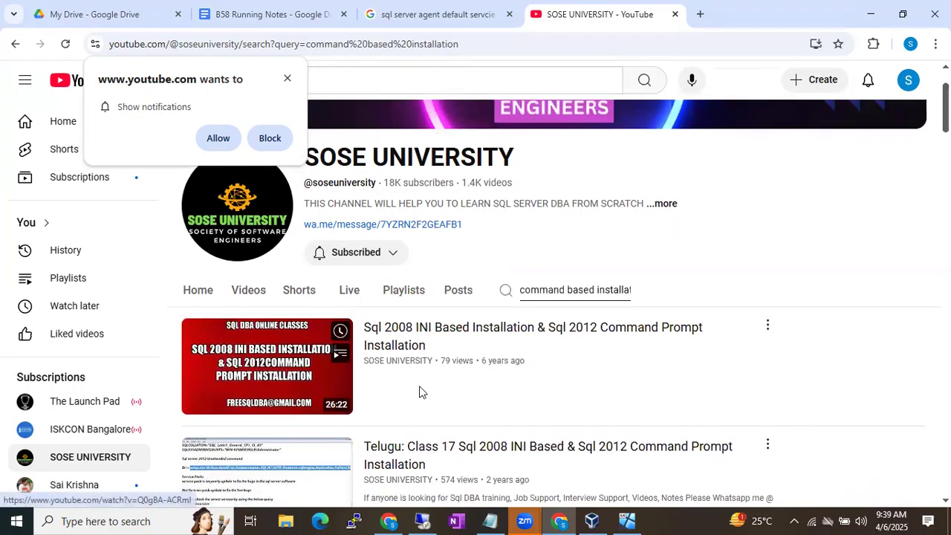
scroll(420, 394, "down", 2)
scroll(420, 394, "down", 2)
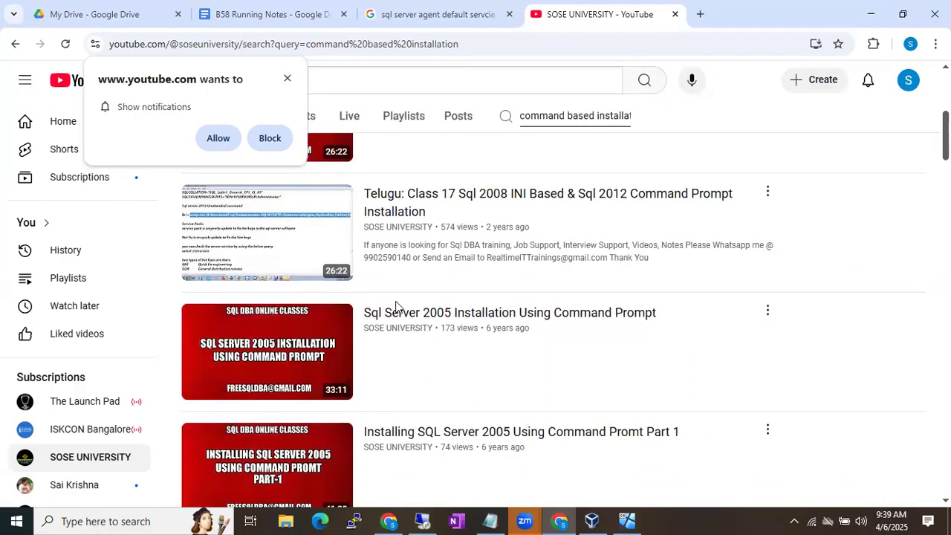
scroll(609, 324, "down", 1)
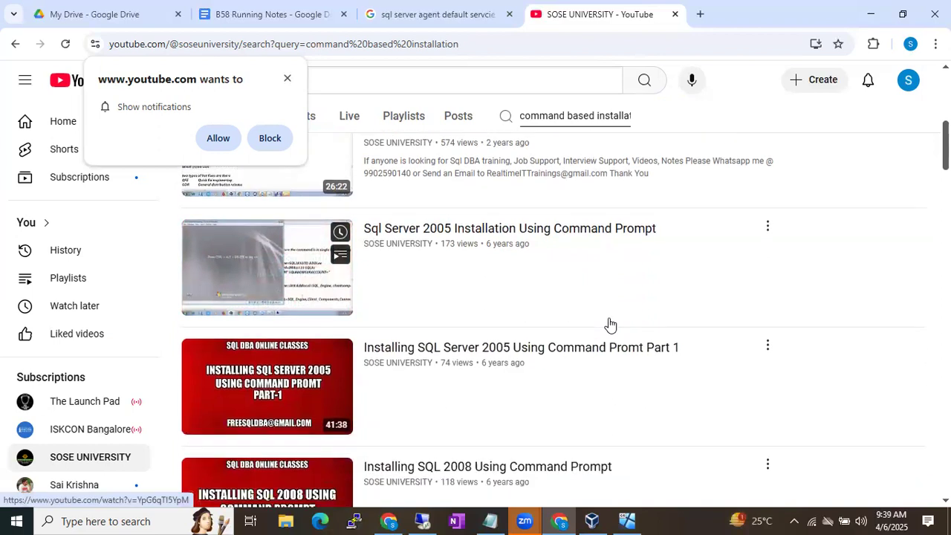
scroll(603, 357, "down", 1)
scroll(603, 357, "down", 1)
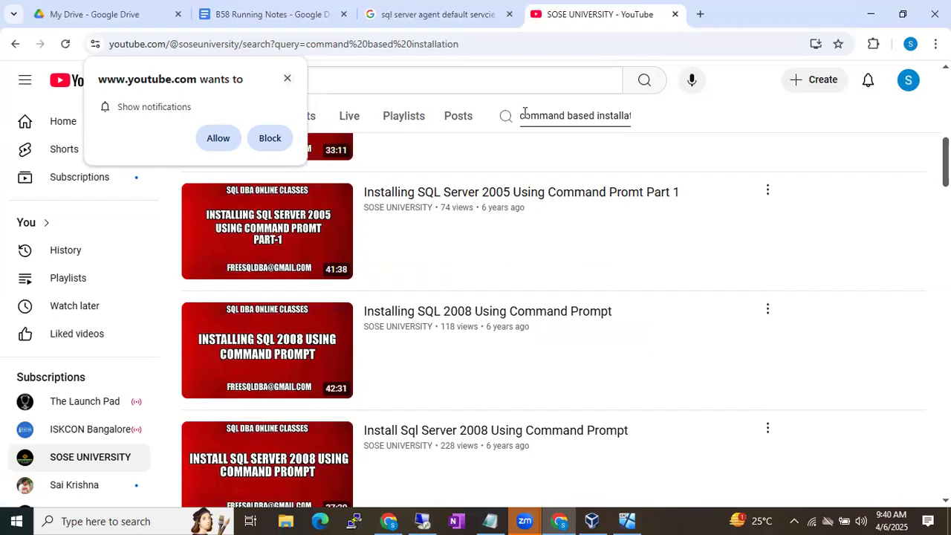
scroll(539, 276, "up", 7)
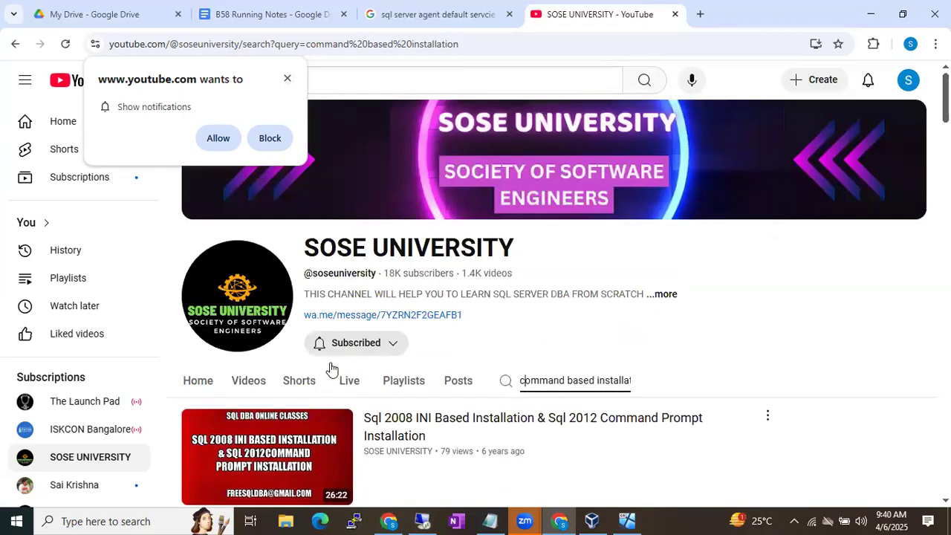
scroll(312, 401, "down", 1)
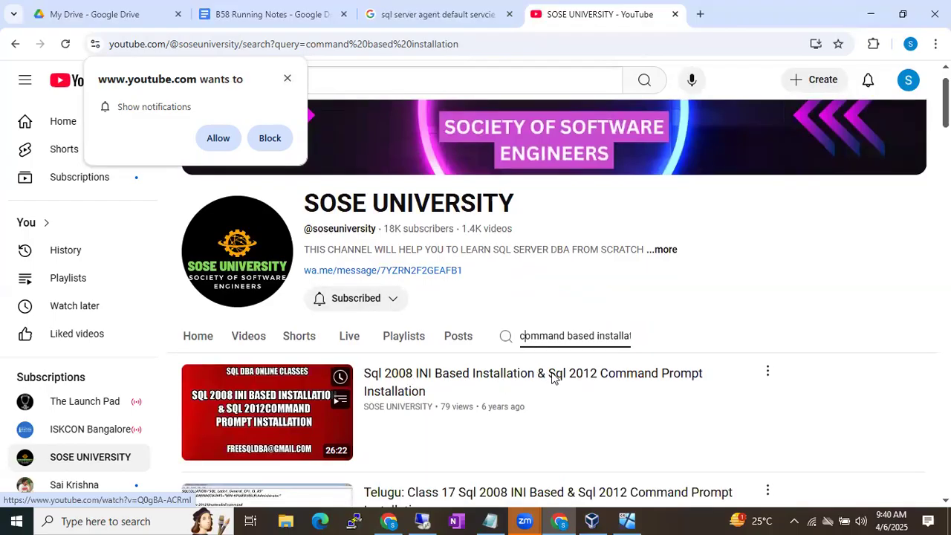
triple_click(537, 335)
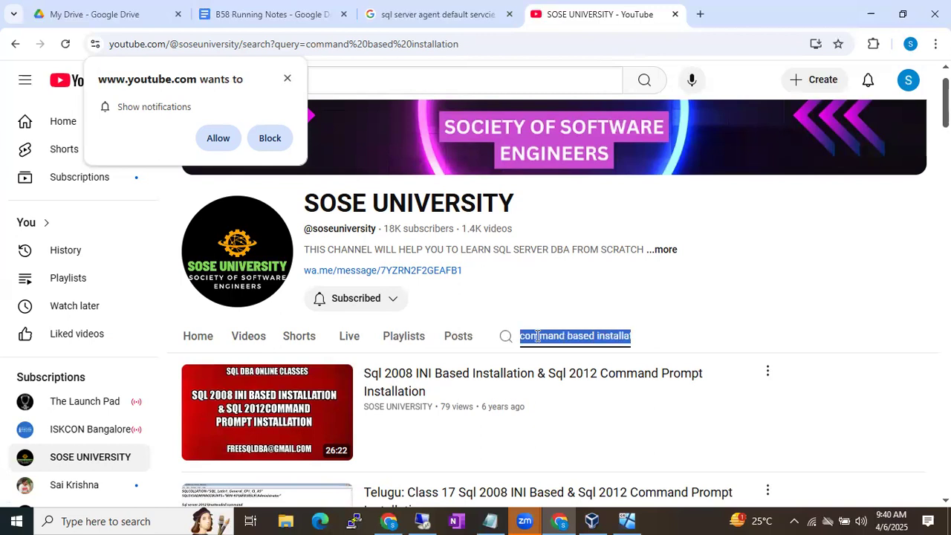
Search the channel for 'slip stream' and scroll through the matching videos
type("slip stream")
key("Return")
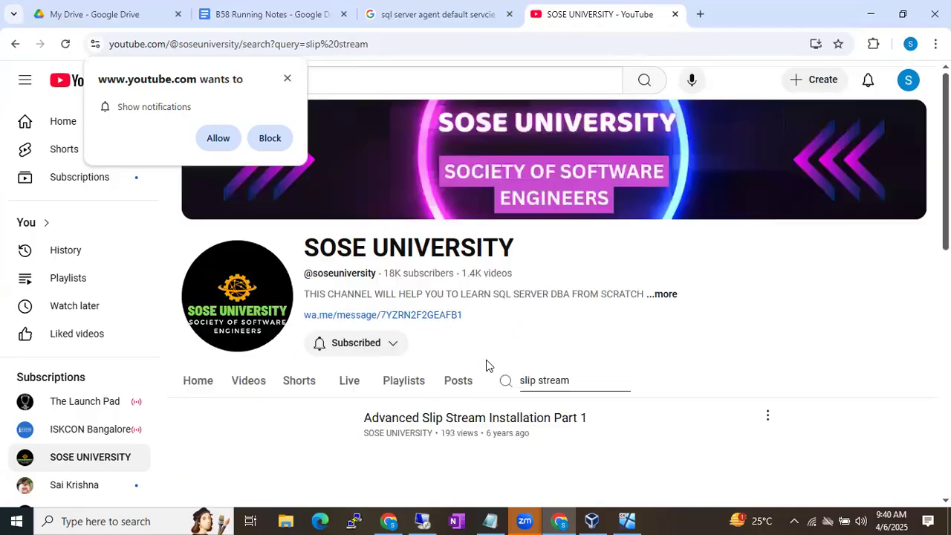
scroll(483, 366, "down", 2)
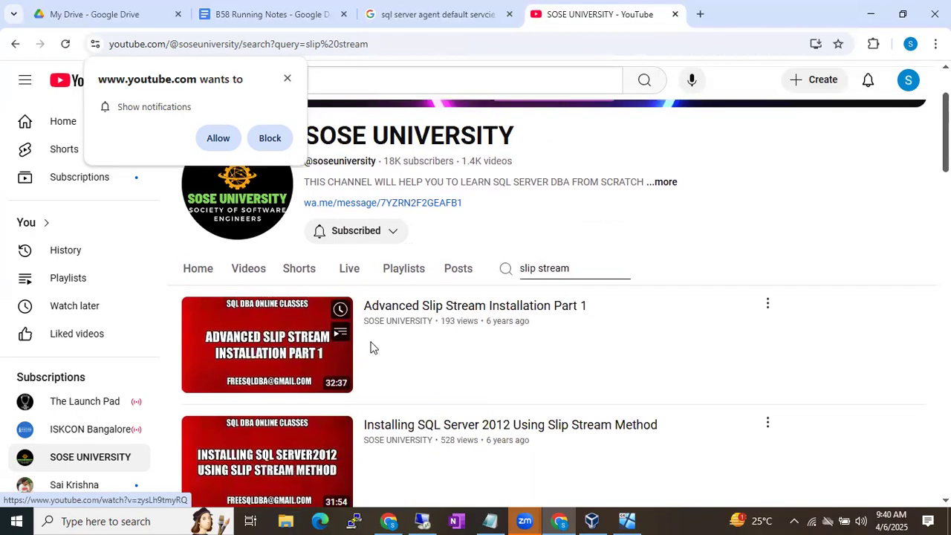
scroll(481, 336, "down", 2)
scroll(482, 336, "down", 3)
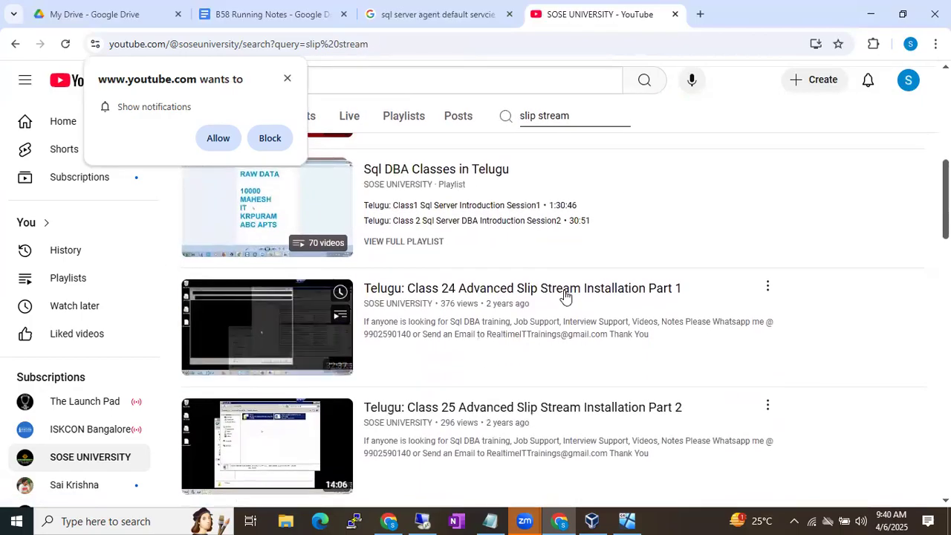
scroll(592, 334, "down", 1)
scroll(610, 356, "down", 4)
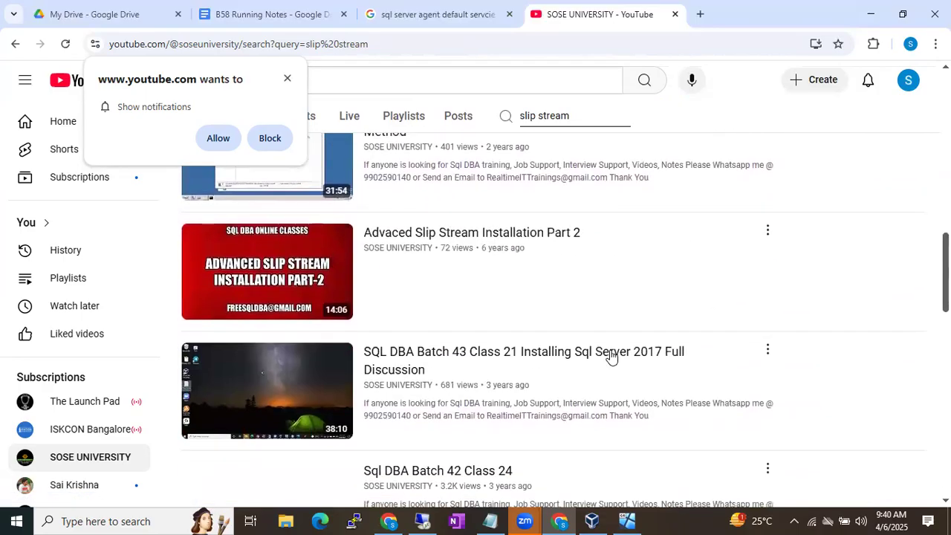
scroll(611, 356, "up", 6)
scroll(610, 356, "up", 3)
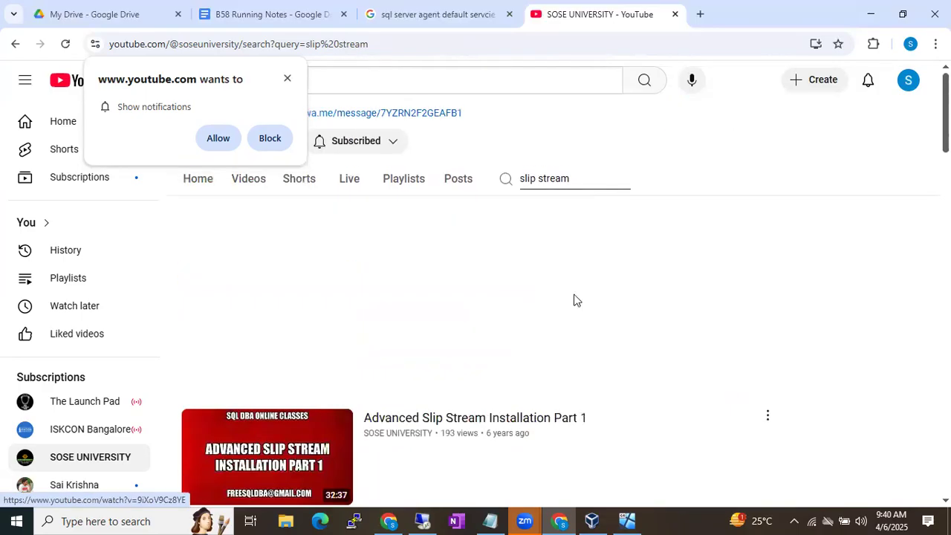
Search the channel for 'sys pre', browse the results, then return to the VM
left_click_drag(519, 381, 588, 380)
type("sys")
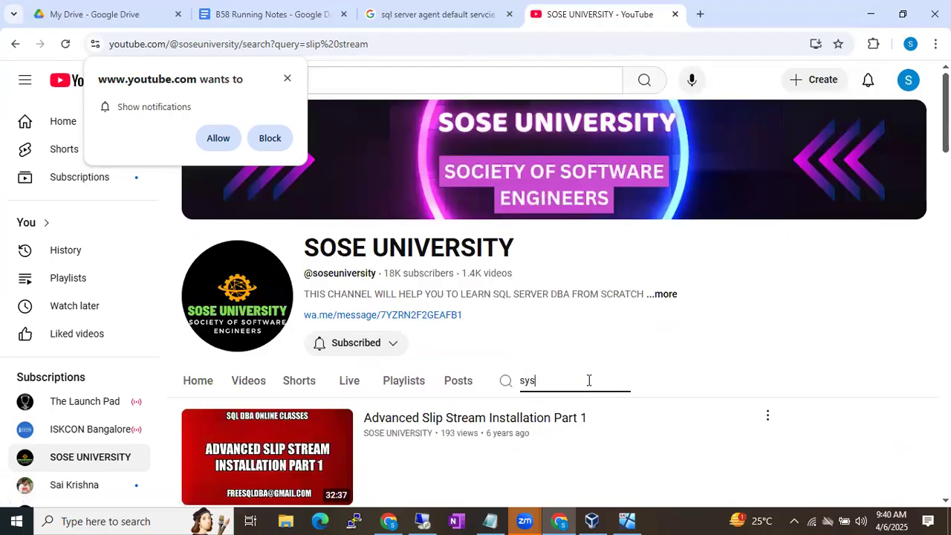
type(" pre")
key("Return")
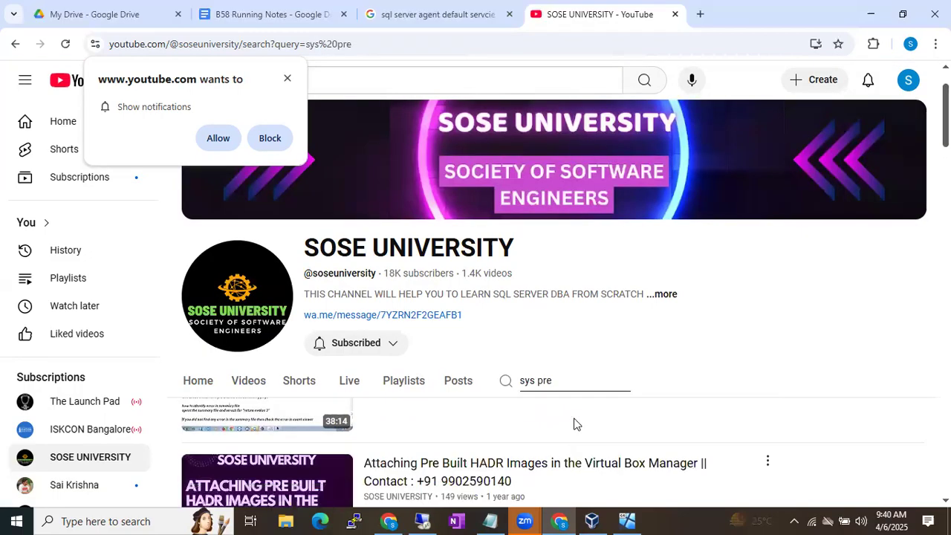
scroll(573, 422, "down", 1)
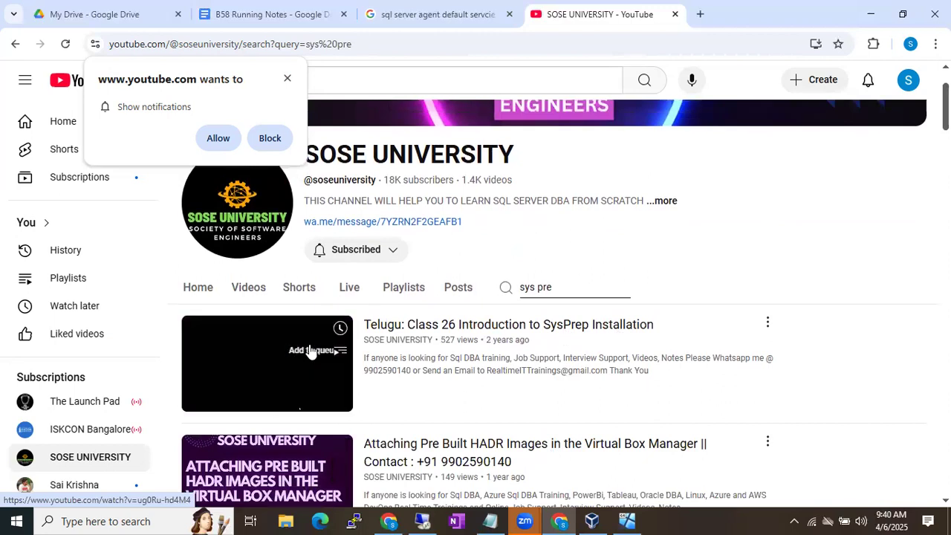
scroll(439, 377, "down", 3)
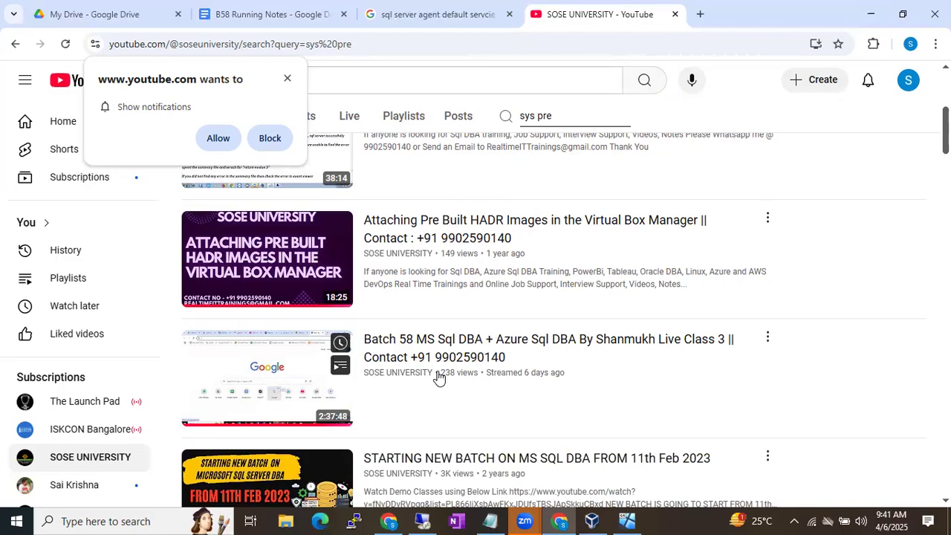
scroll(439, 378, "down", 1)
scroll(439, 378, "down", 1)
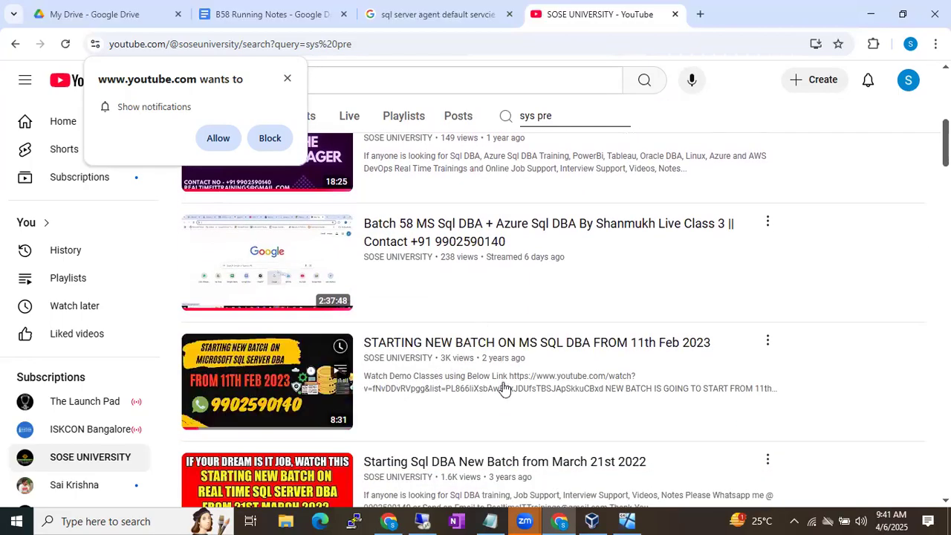
left_click(425, 519)
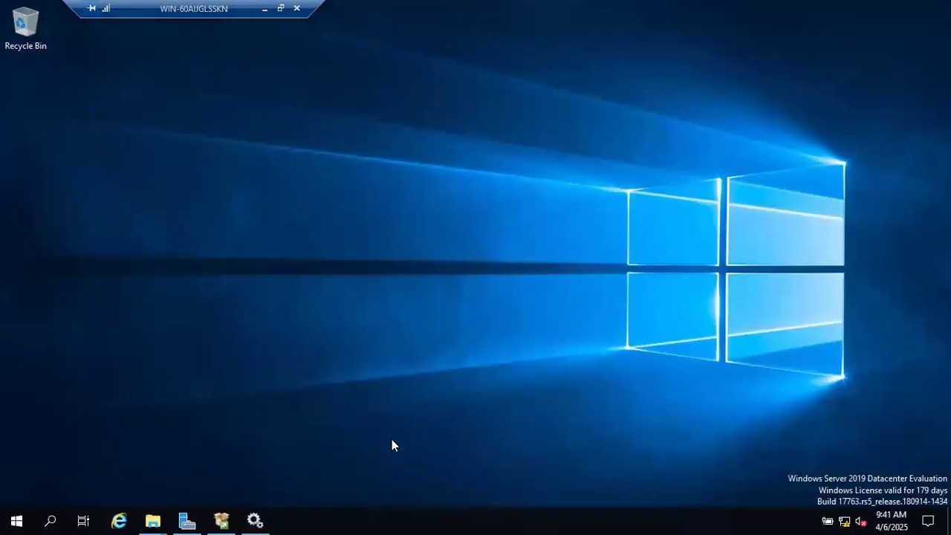
Restore the Services console in the VM, then minimize the session back to YouTube
left_click(255, 520)
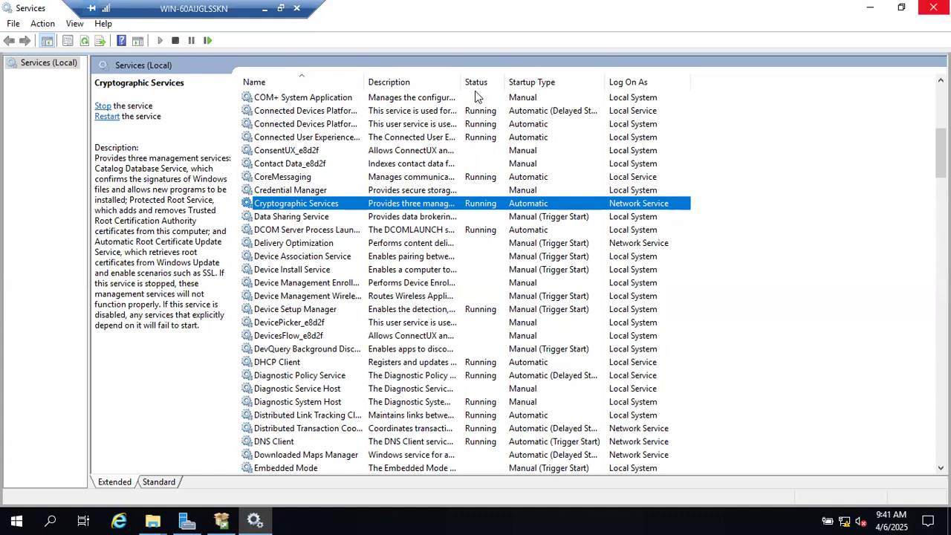
left_click(265, 9)
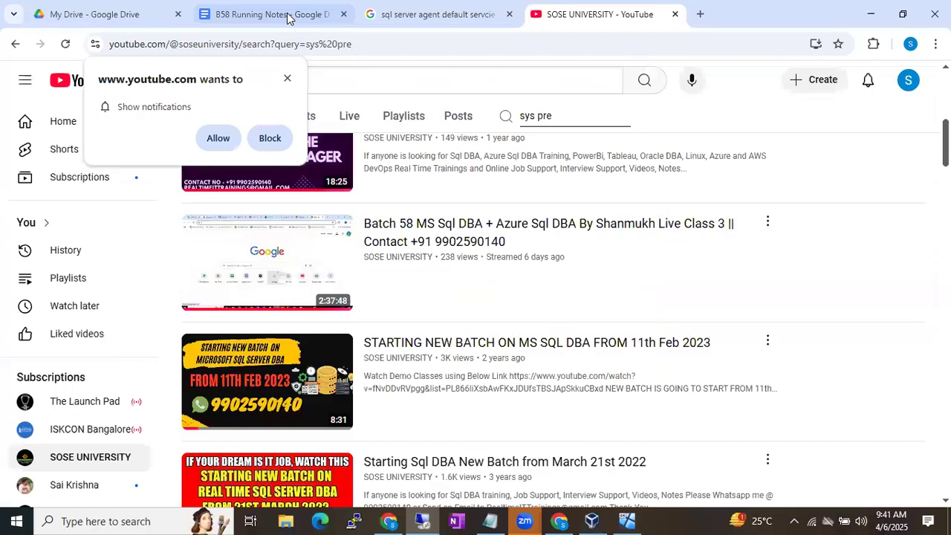